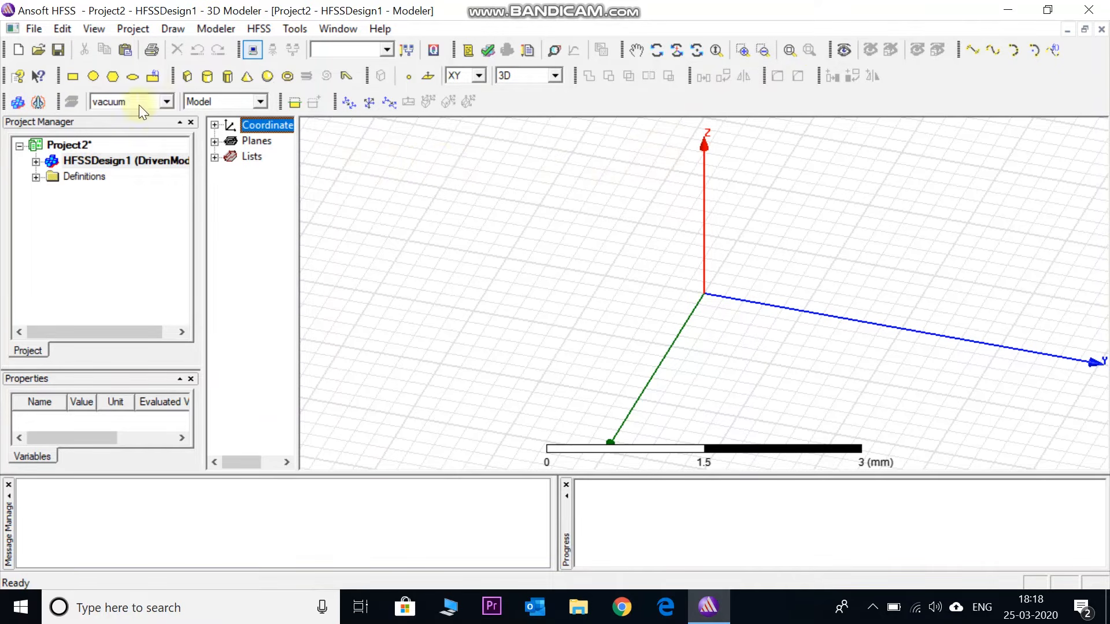
Draw a rectangle of about 3.2 by 3 mm on the XY plane, starting at about (-1.2, -1.4, 0)
click(71, 76)
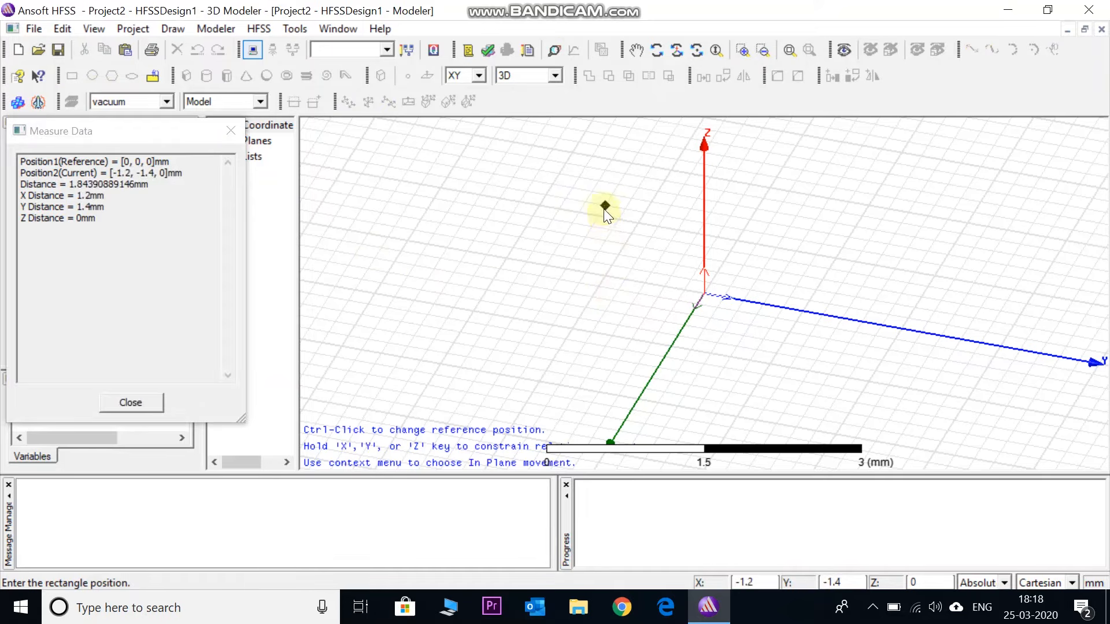
click(604, 208)
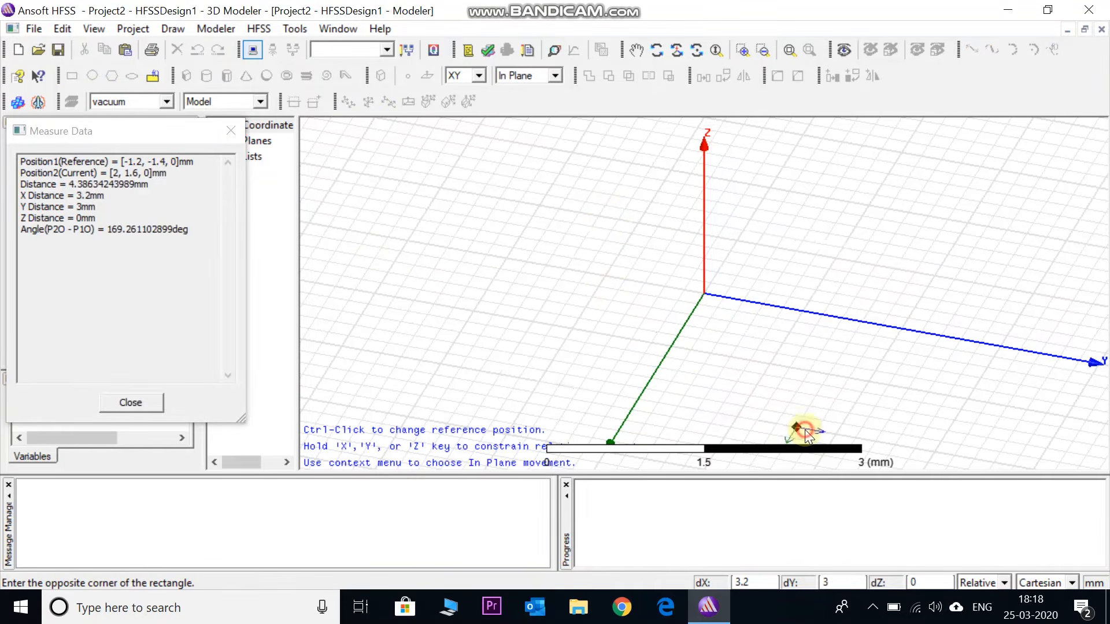
click(805, 429)
drag(298, 255, 444, 236)
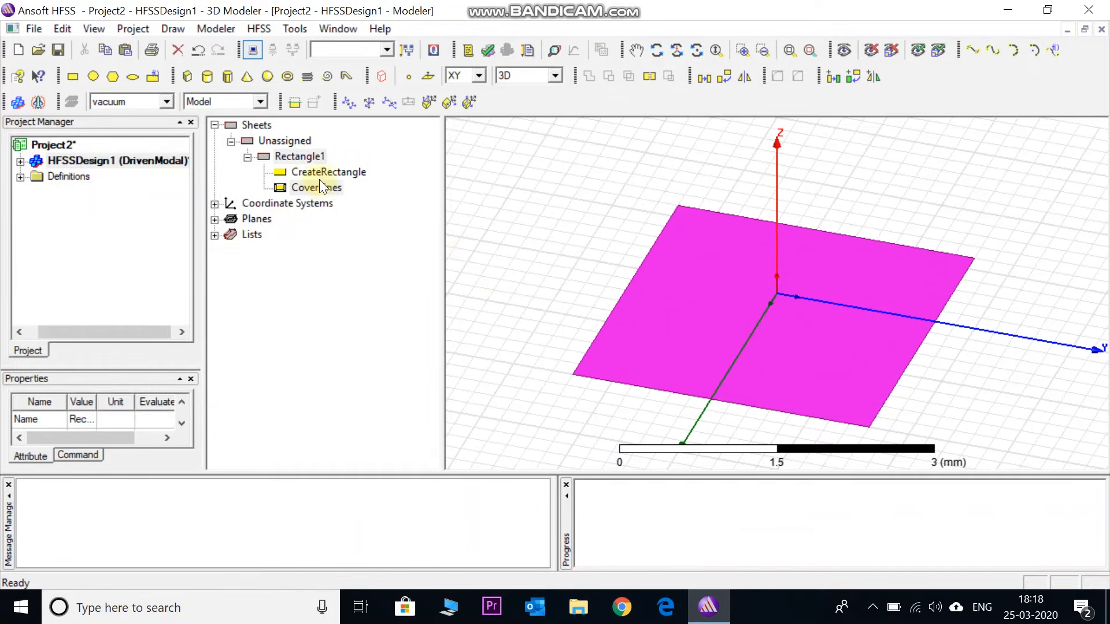
Rename the rectangle sheet as ground
click(308, 154)
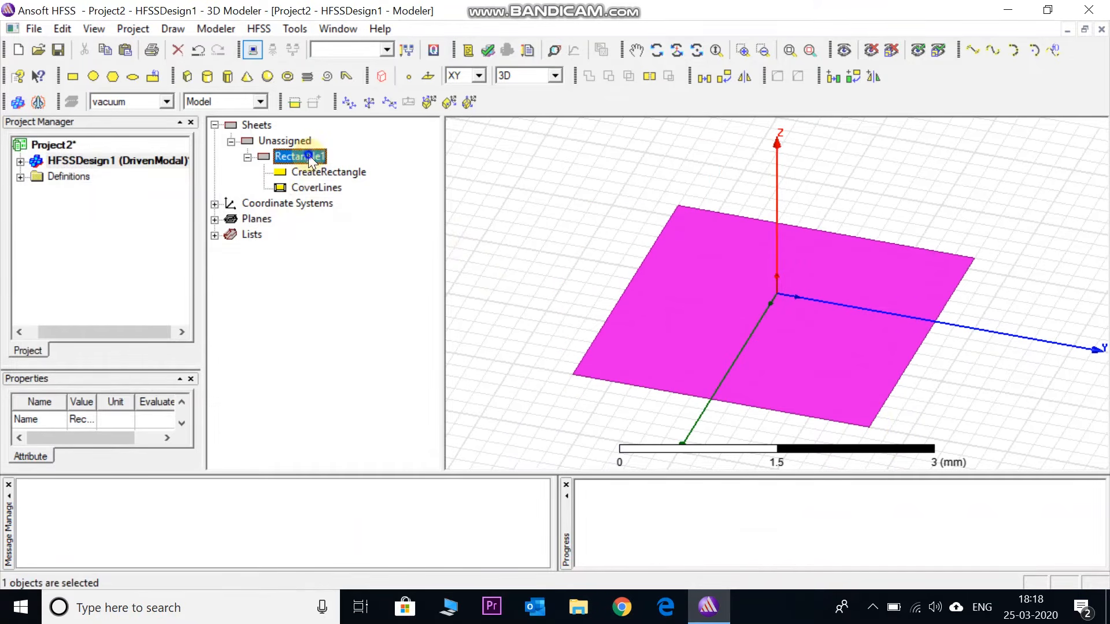
right_click(308, 154)
click(293, 158)
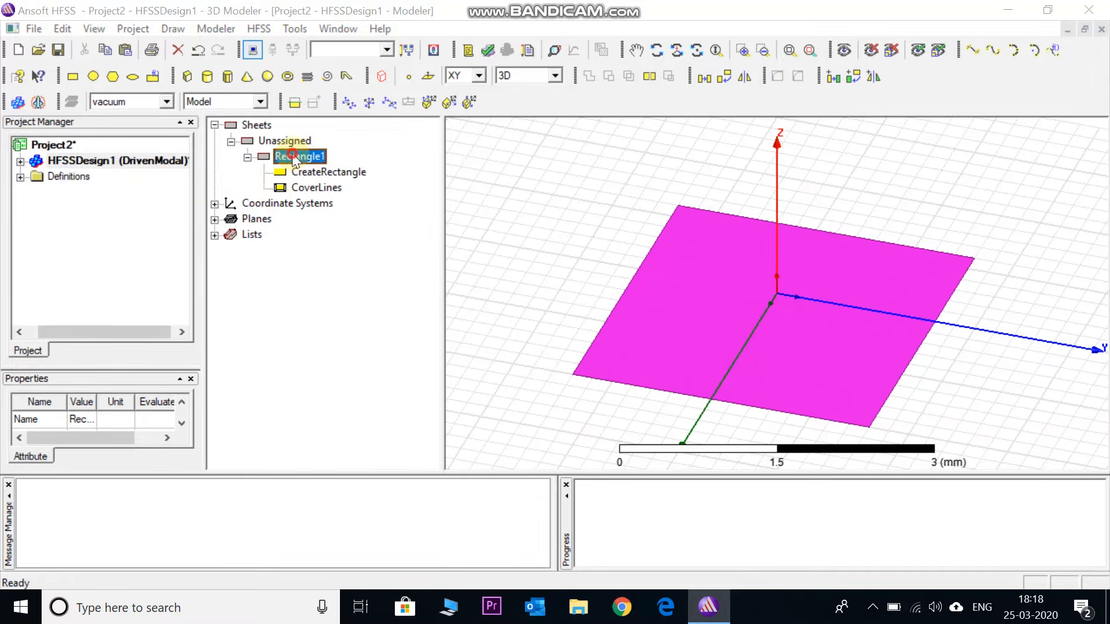
double_click(294, 157)
click(399, 212)
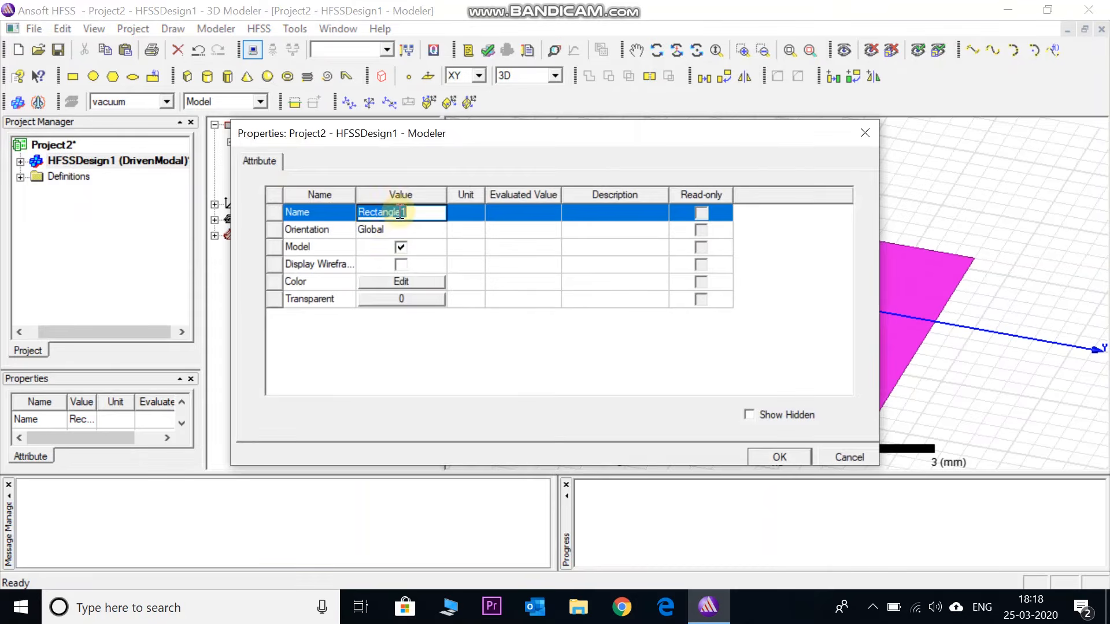
text(ground)
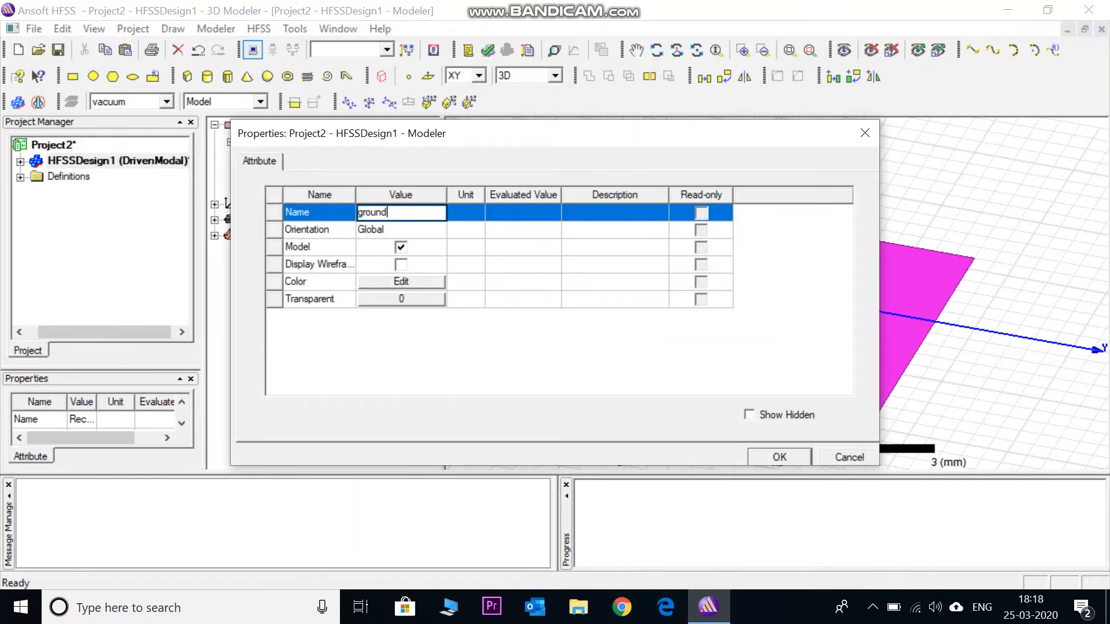
Set the ground sheet's color to orange and apply the attribute changes
click(406, 281)
click(402, 262)
click(386, 416)
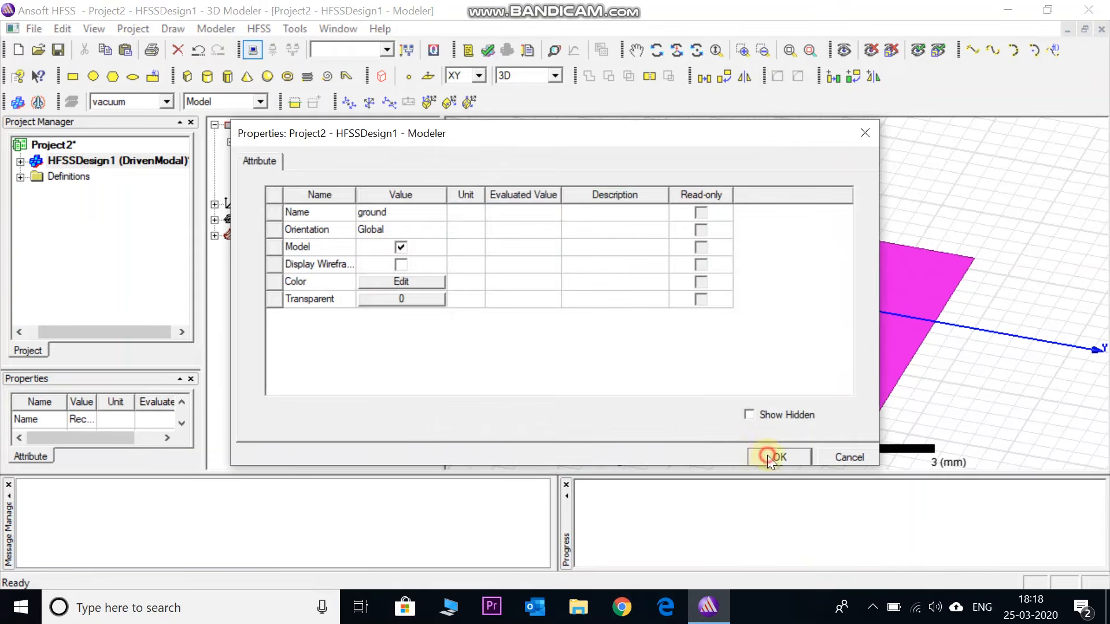
click(771, 457)
Set the ground rectangle's starting position to -30, -30, 0 mm
click(247, 157)
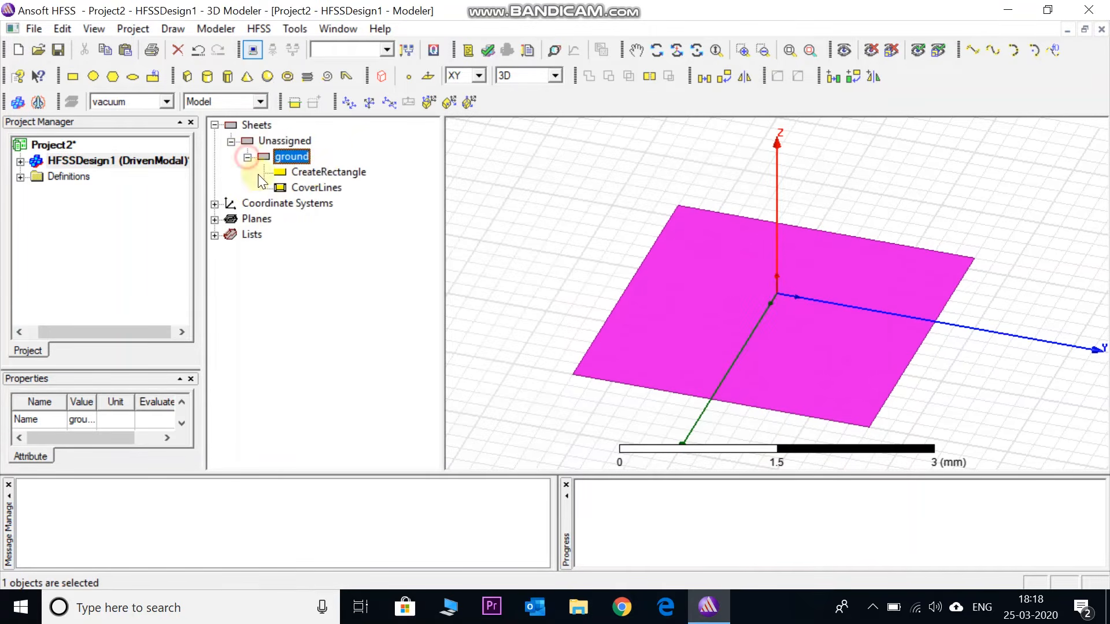
double_click(322, 175)
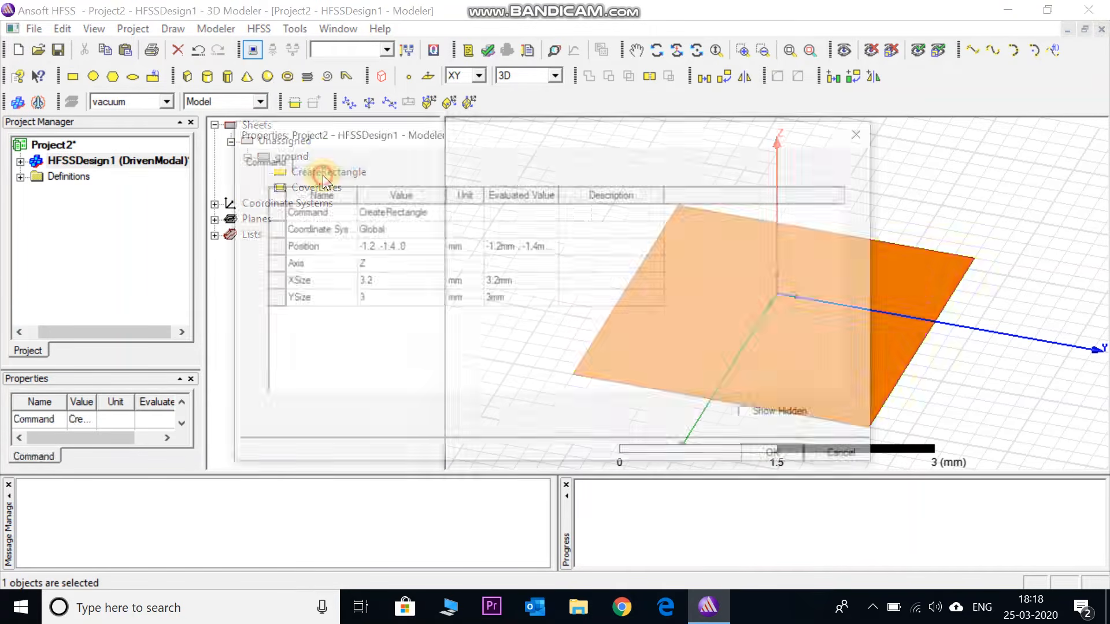
click(373, 249)
click(374, 248)
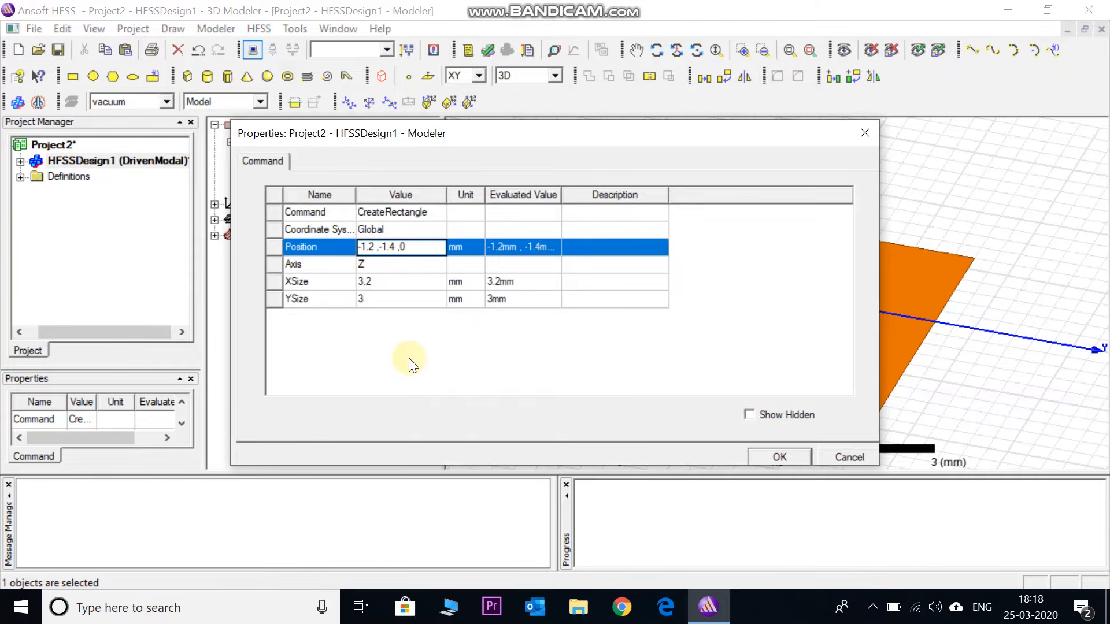
key(BackSpace)
key(BackSpace)
key(BackSpace)
text(30)
click(390, 246)
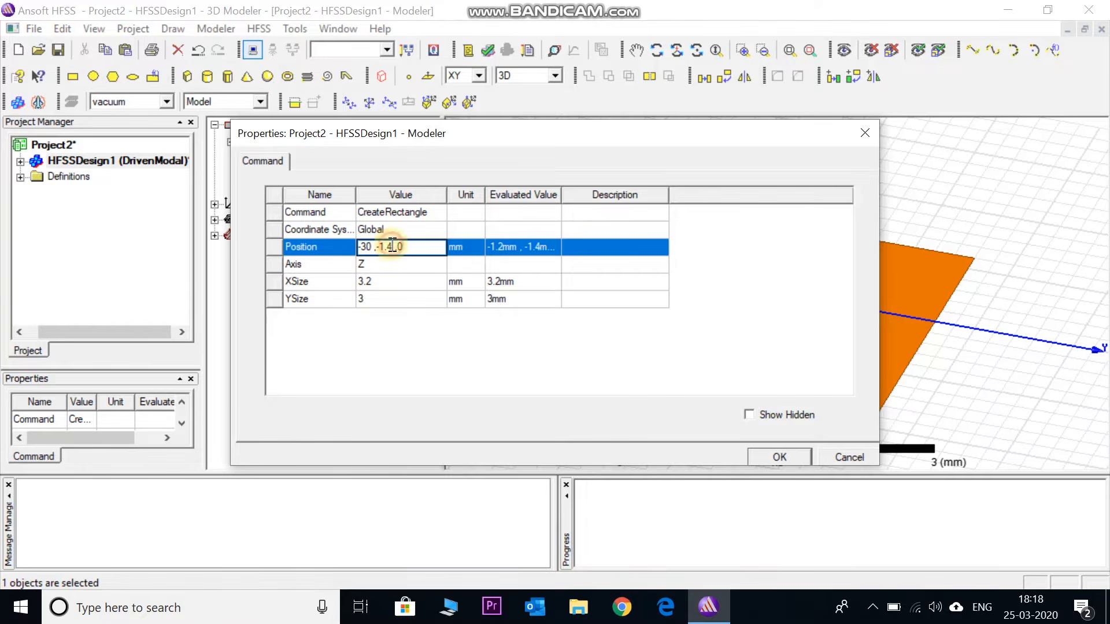
key(BackSpace)
key(BackSpace)
key(BackSpace)
text(30)
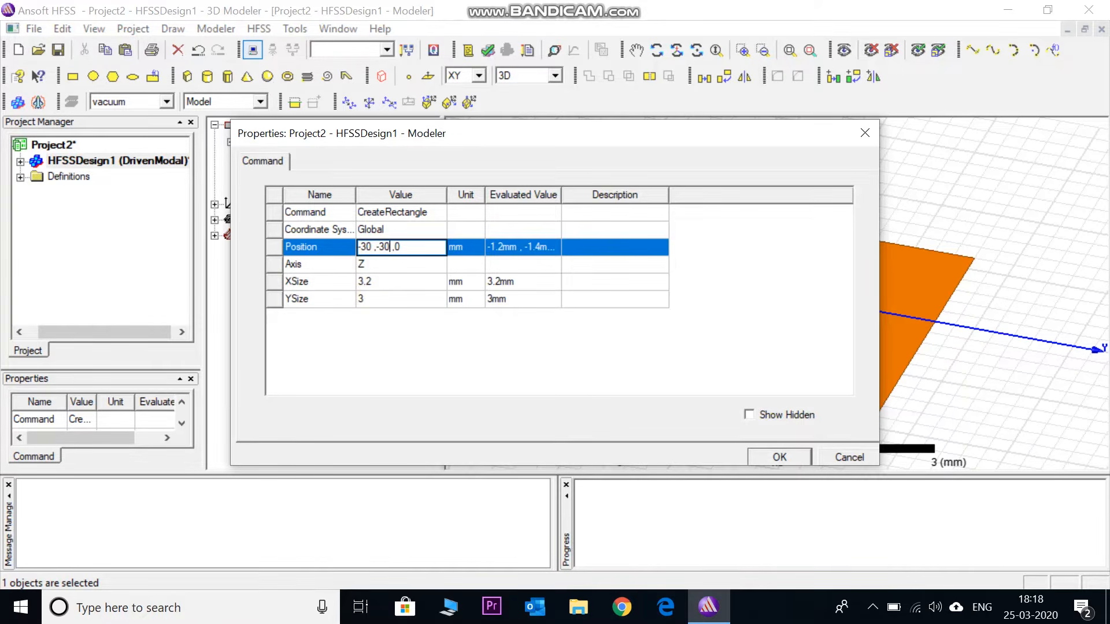
Set the ground rectangle's X size and Y size to 60 mm each and fit the whole sheet in view
click(373, 282)
text(60)
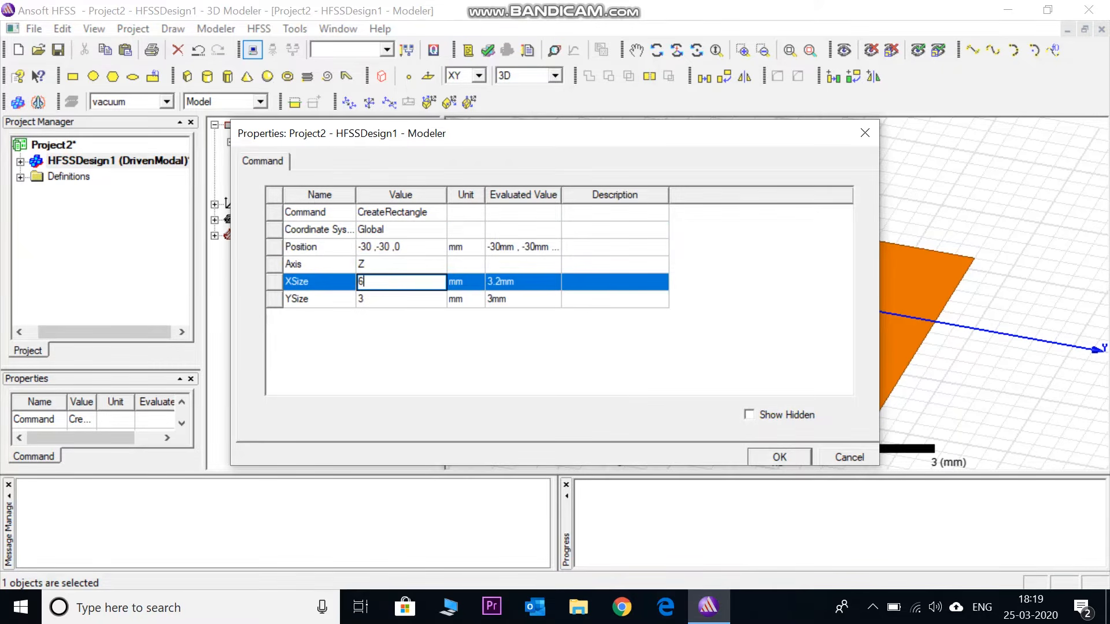
click(375, 301)
text(60)
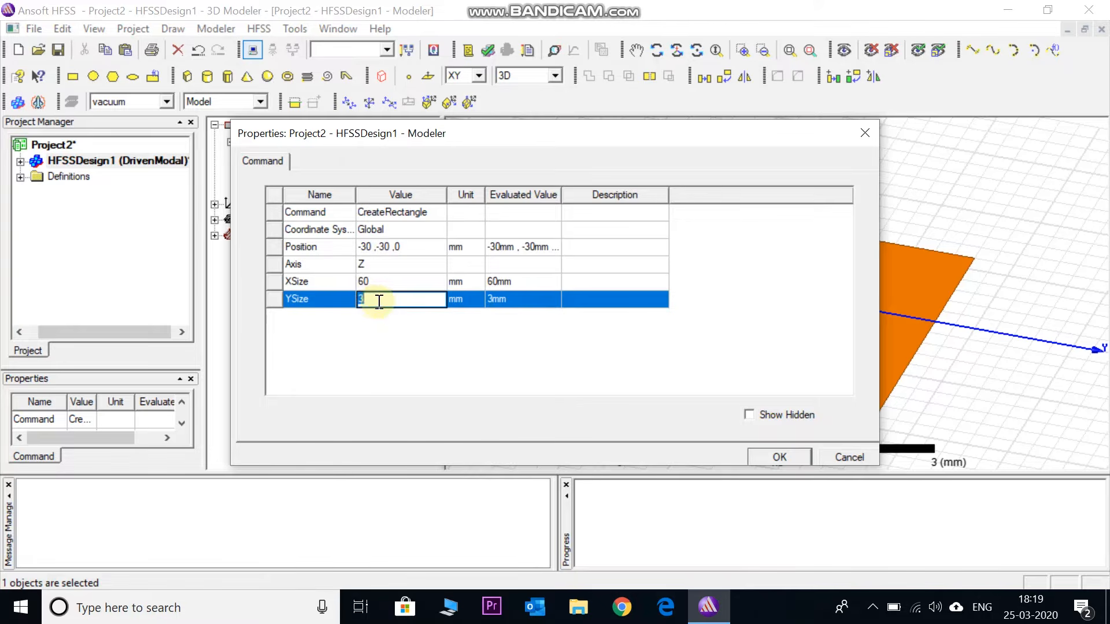
click(385, 324)
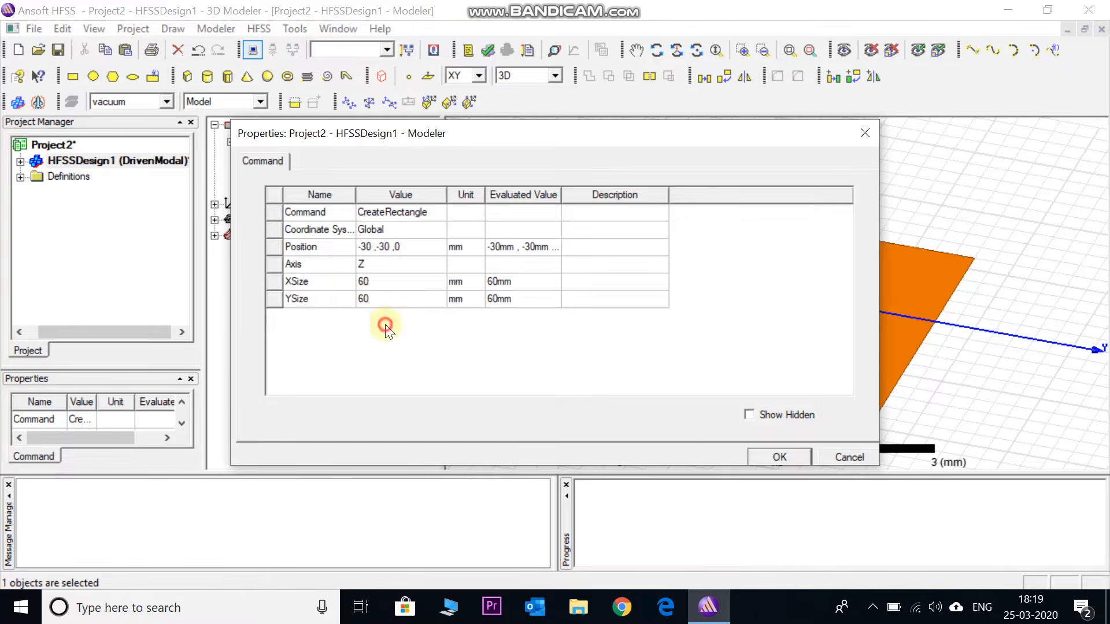
click(766, 456)
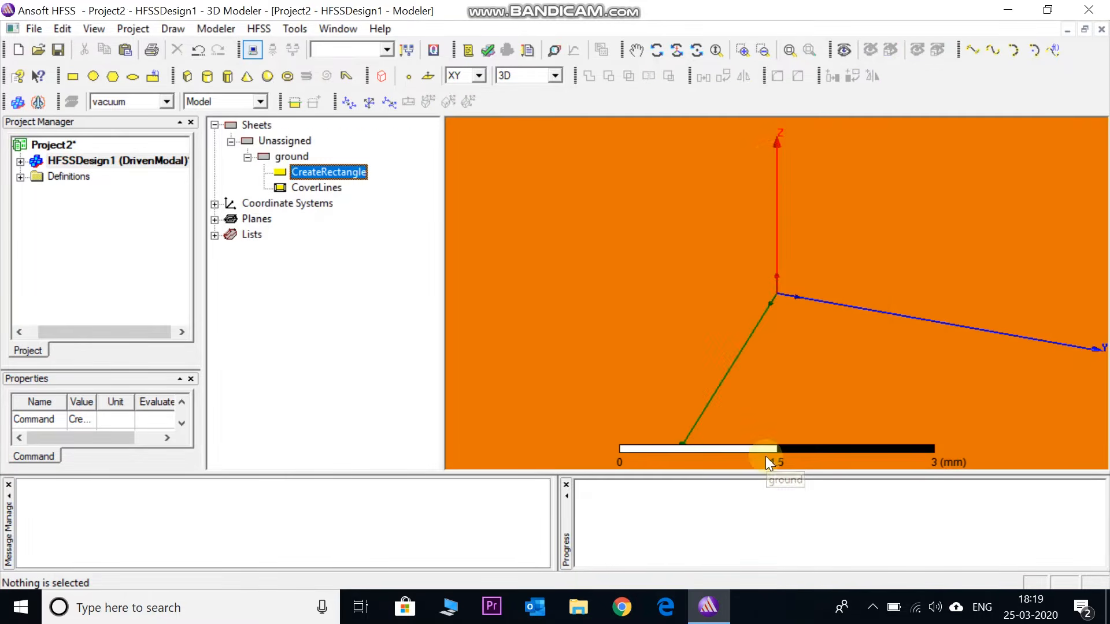
click(789, 50)
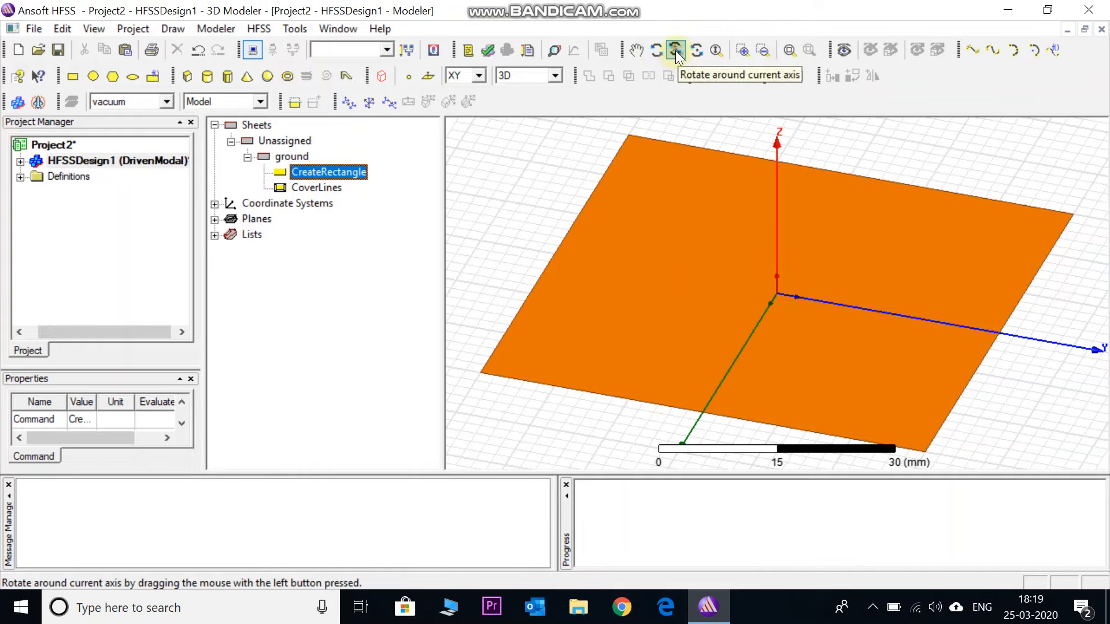
click(351, 271)
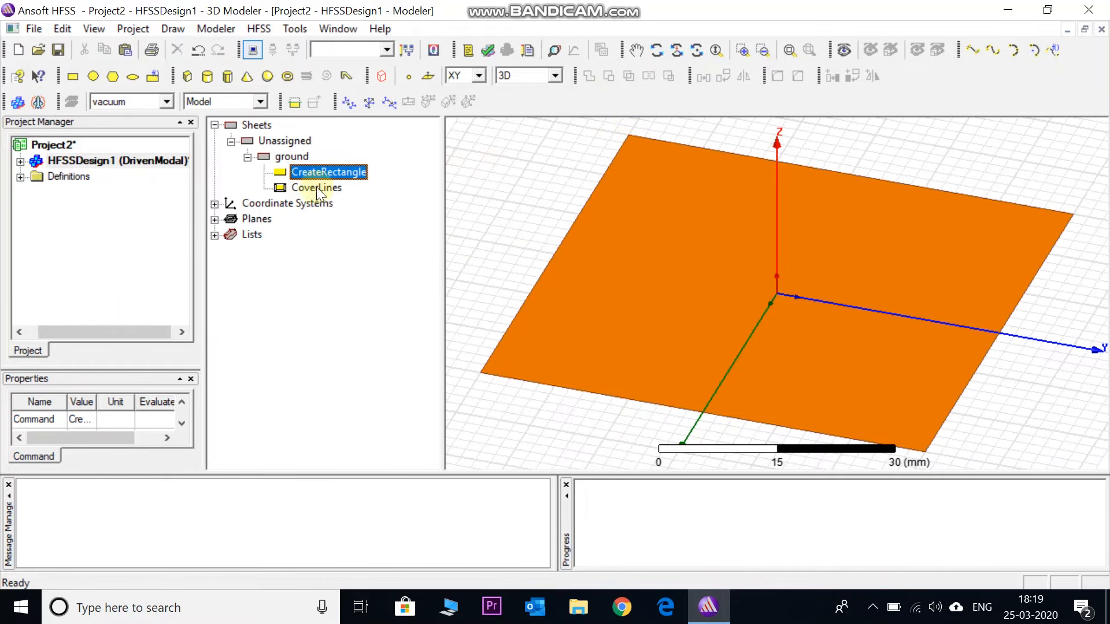
Draw a box over the ground sheet from its (-30, -30) corner to its (30, 30) corner, about 6 mm high
click(186, 79)
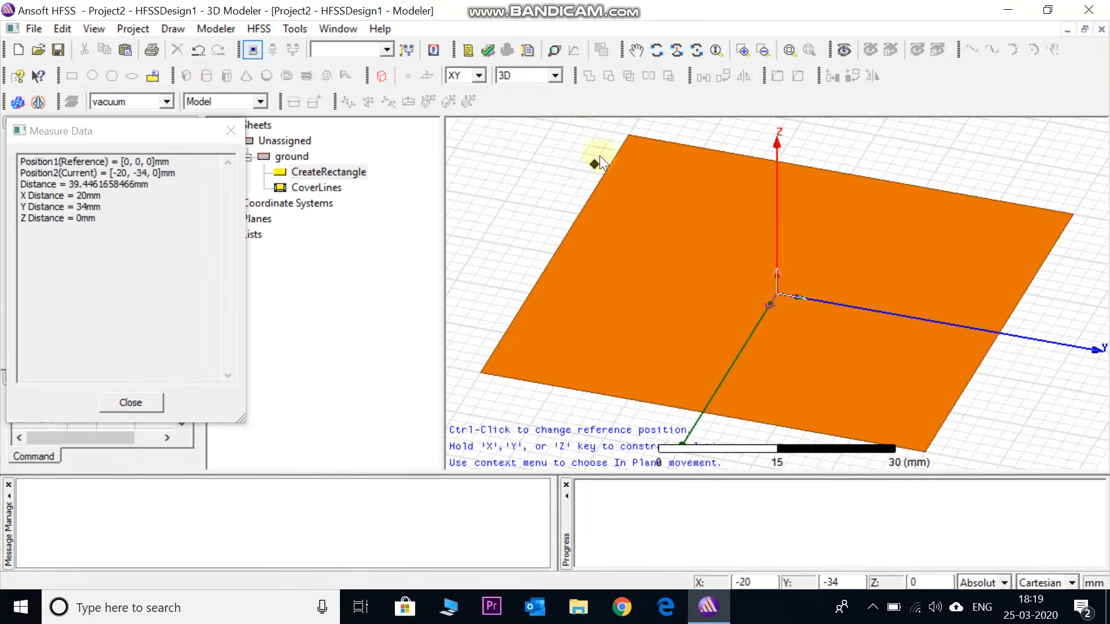
click(630, 134)
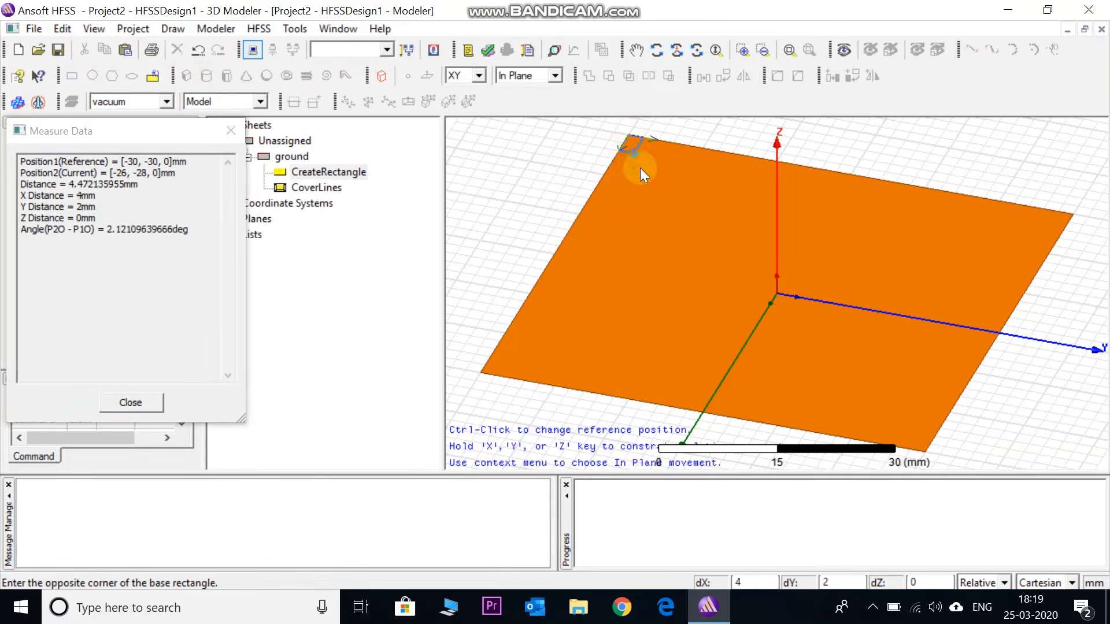
click(924, 452)
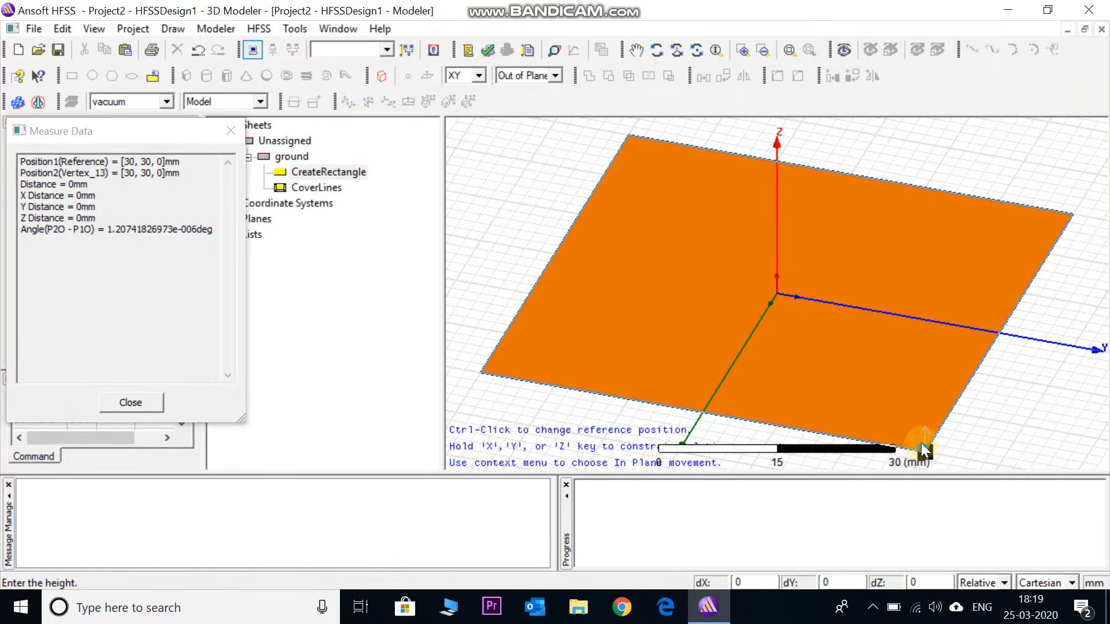
click(921, 420)
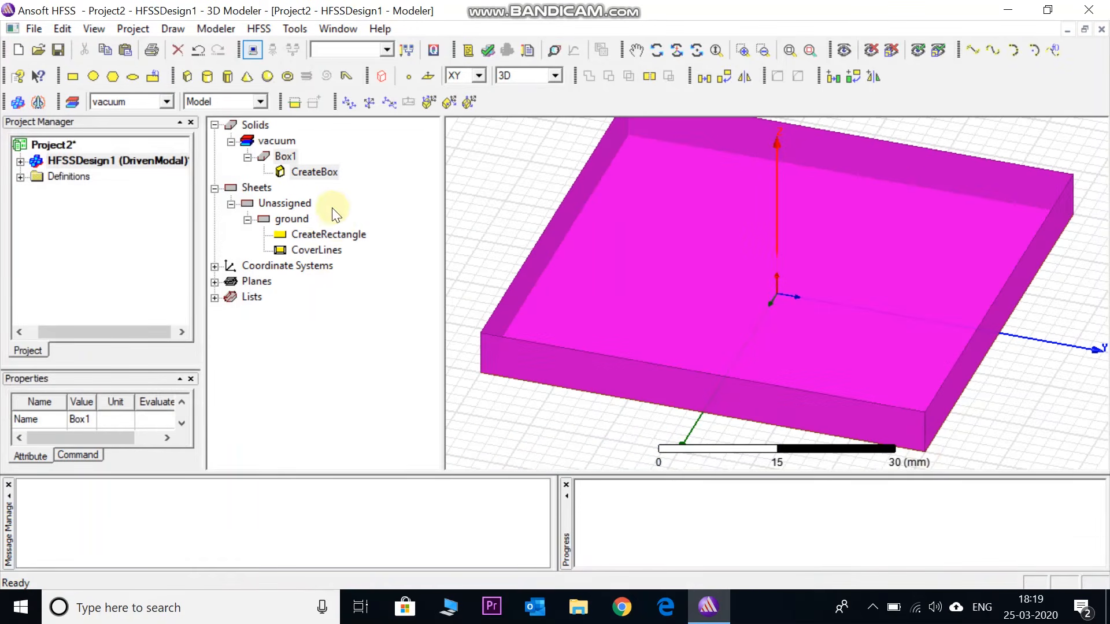
Rename the new box as substrate
double_click(283, 157)
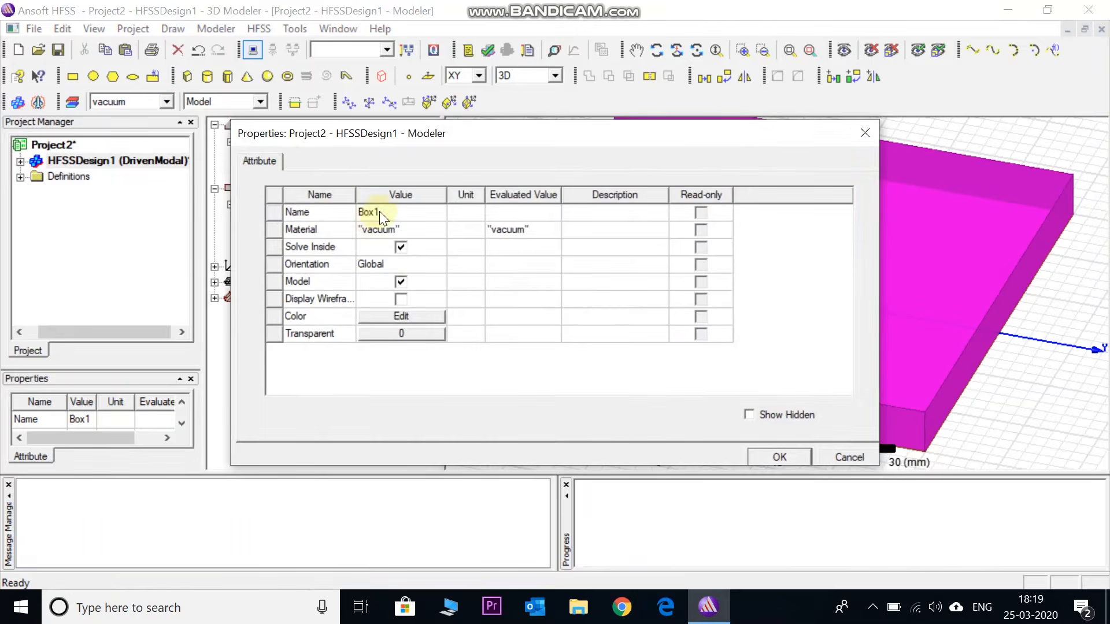
click(379, 212)
text(substrate)
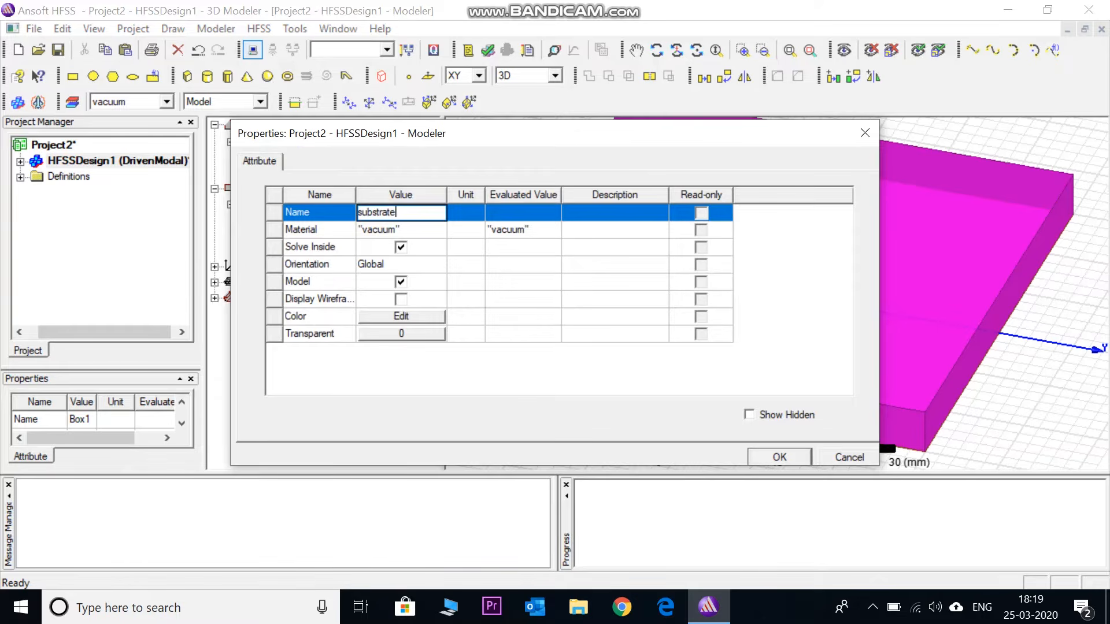
Assign the FR4_epoxy material to the substrate box by searching the material library for fr4
click(387, 228)
click(388, 228)
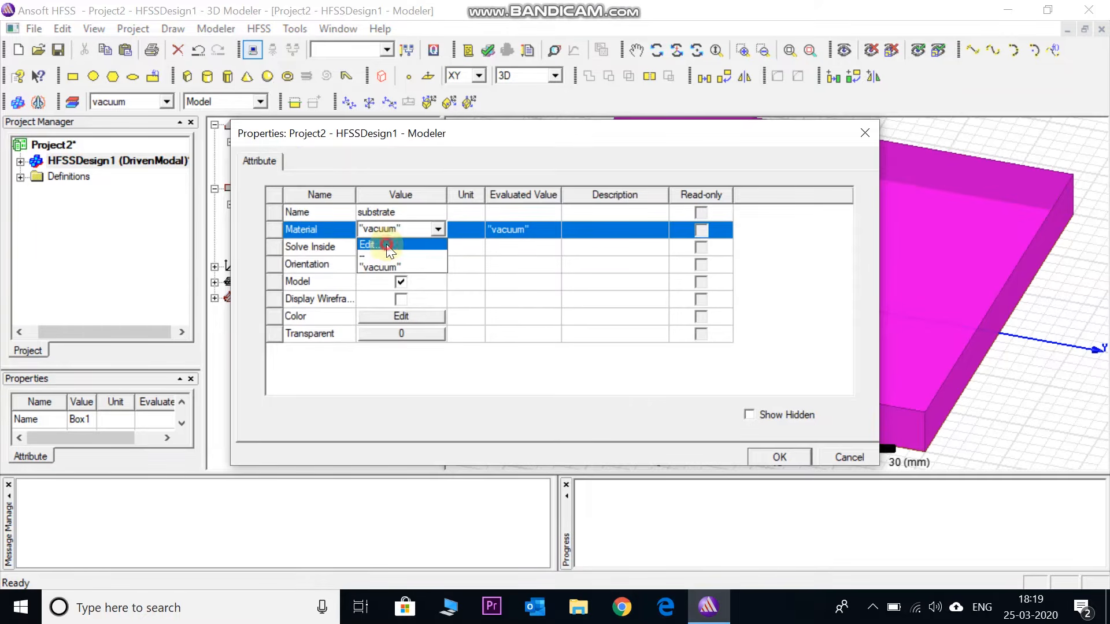
click(387, 244)
click(294, 162)
text(fr4)
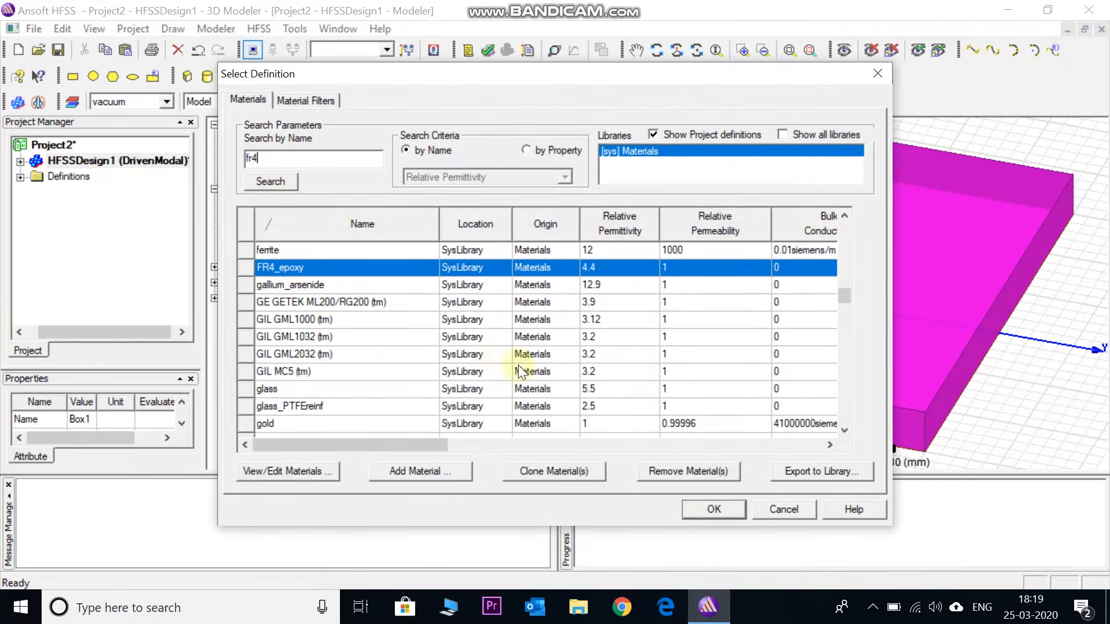
click(715, 510)
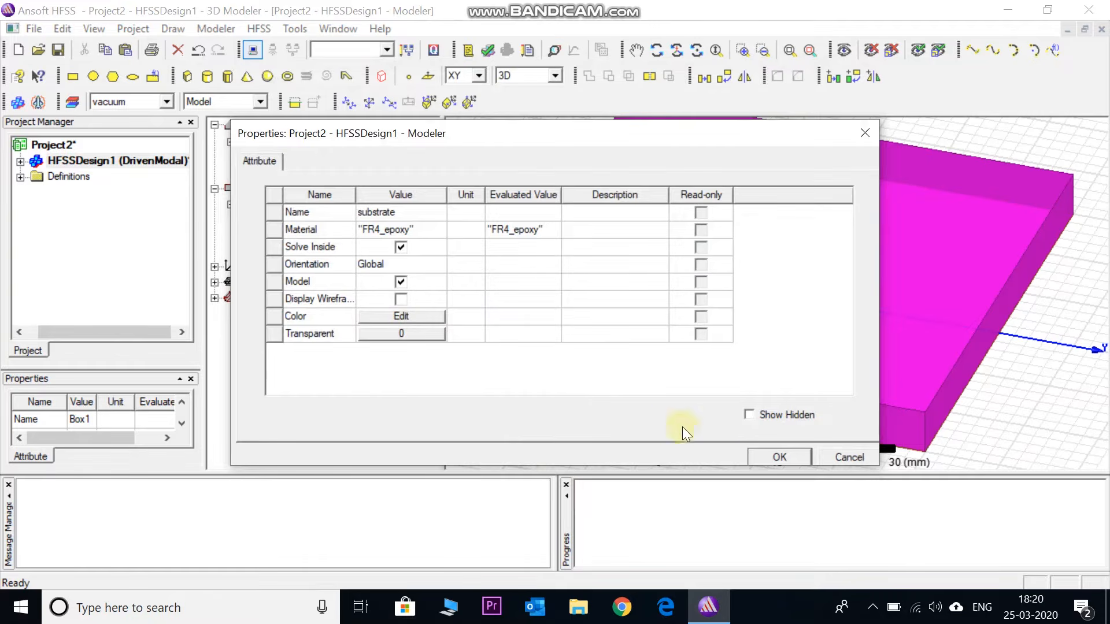
click(763, 458)
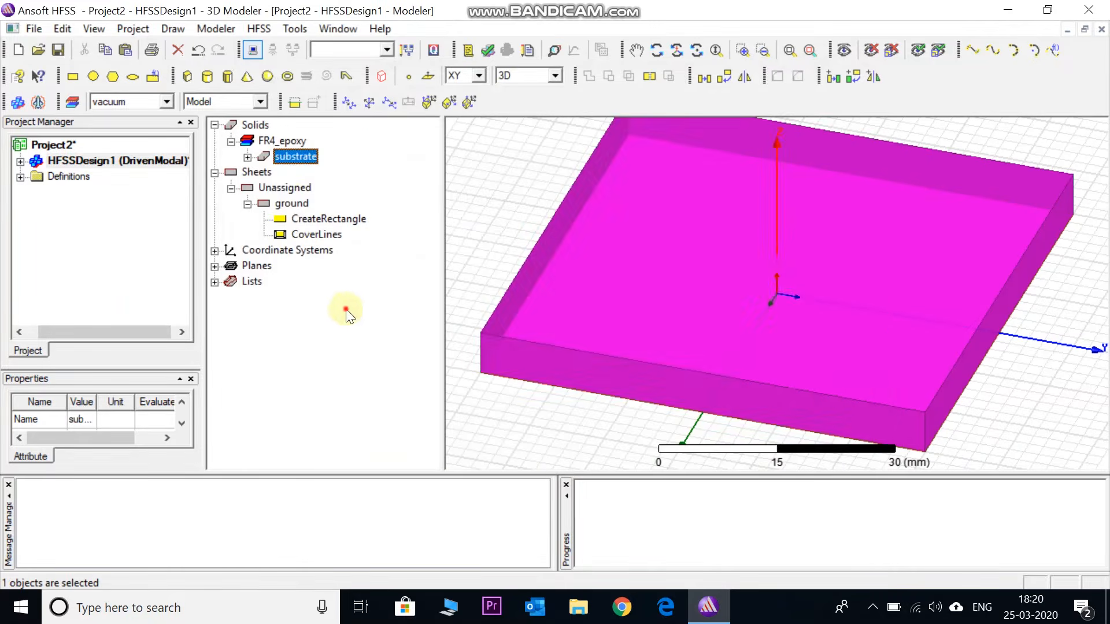
click(325, 288)
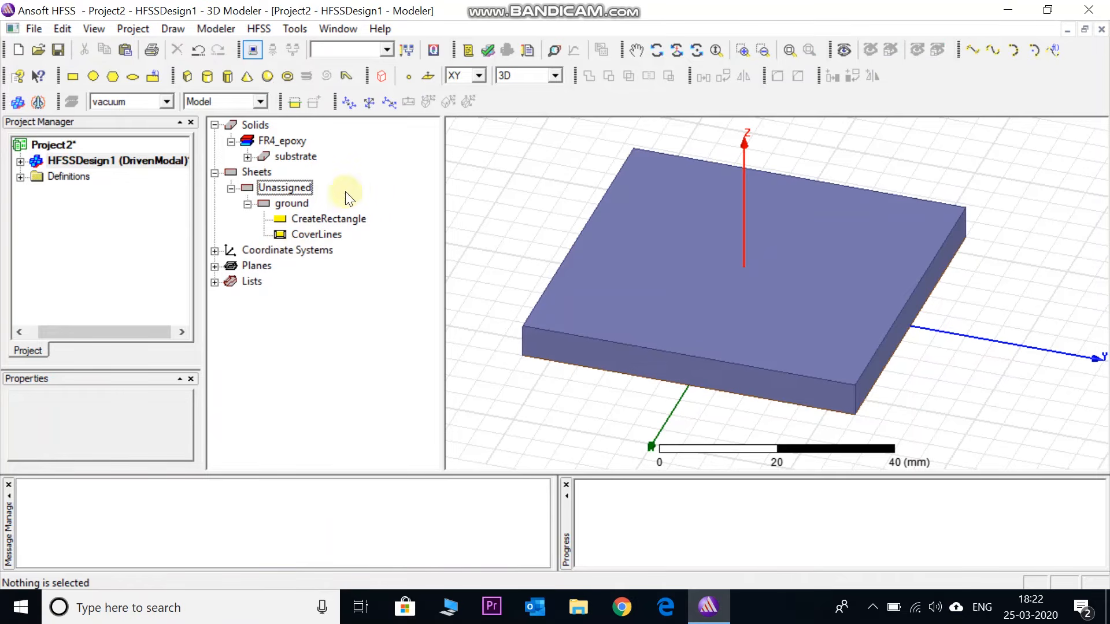
Set the substrate box's Z size to 1.6 mm and select the substrate
click(247, 157)
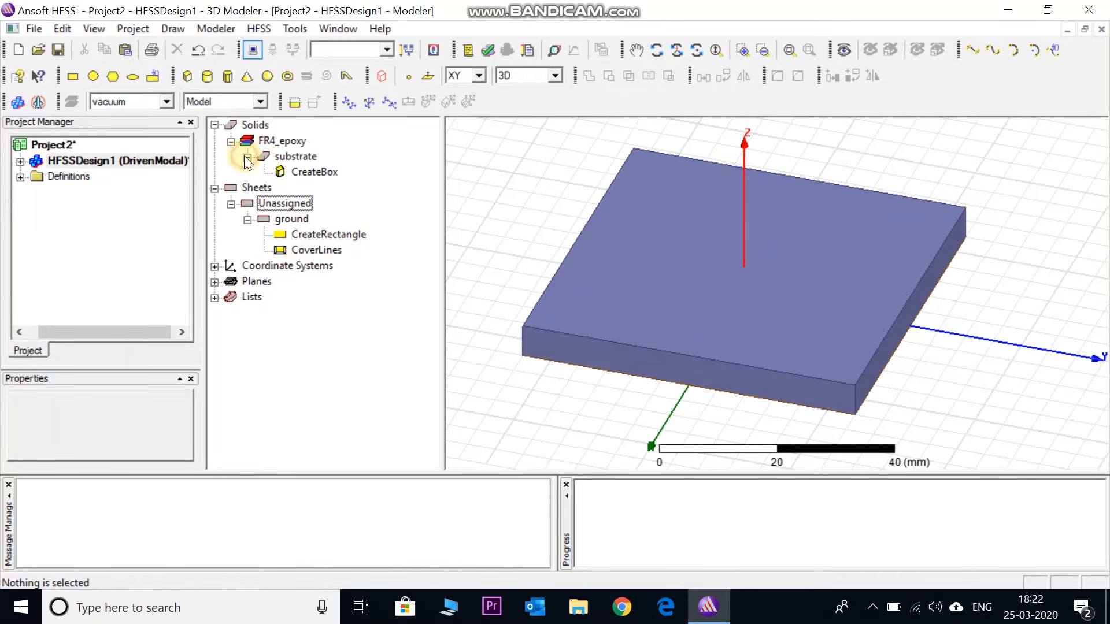
double_click(319, 171)
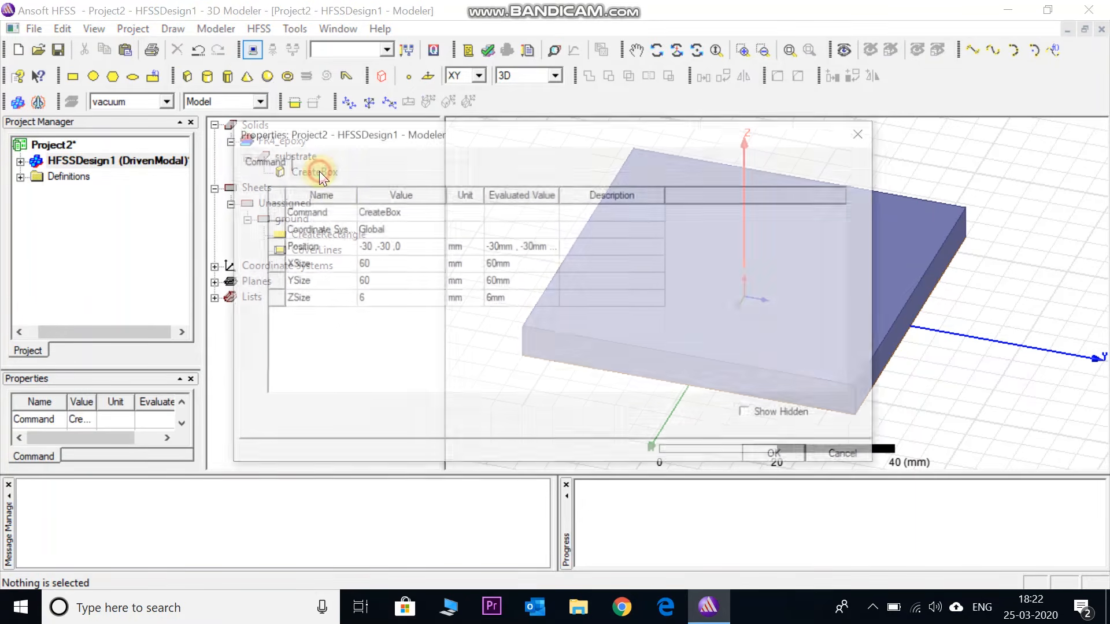
click(366, 301)
key(BackSpace)
text(1.6)
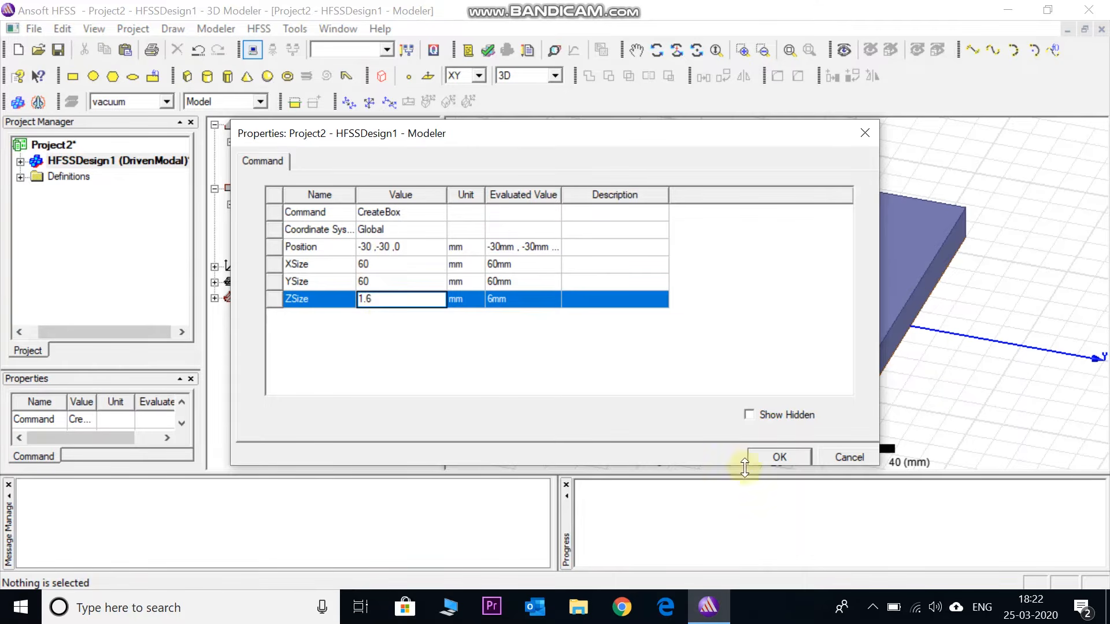
click(772, 458)
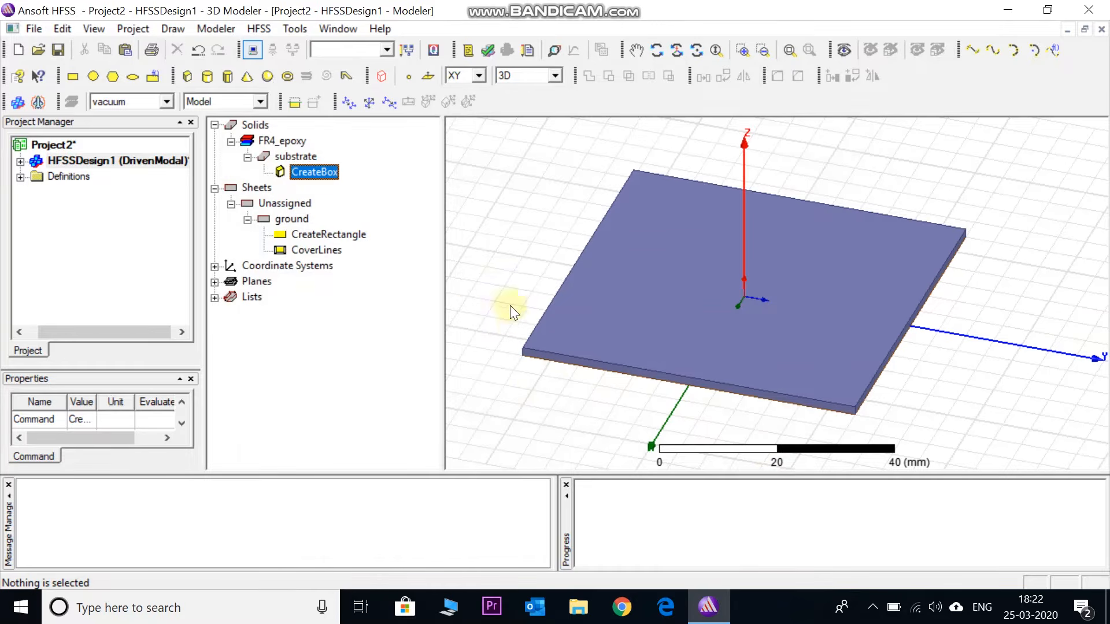
click(294, 158)
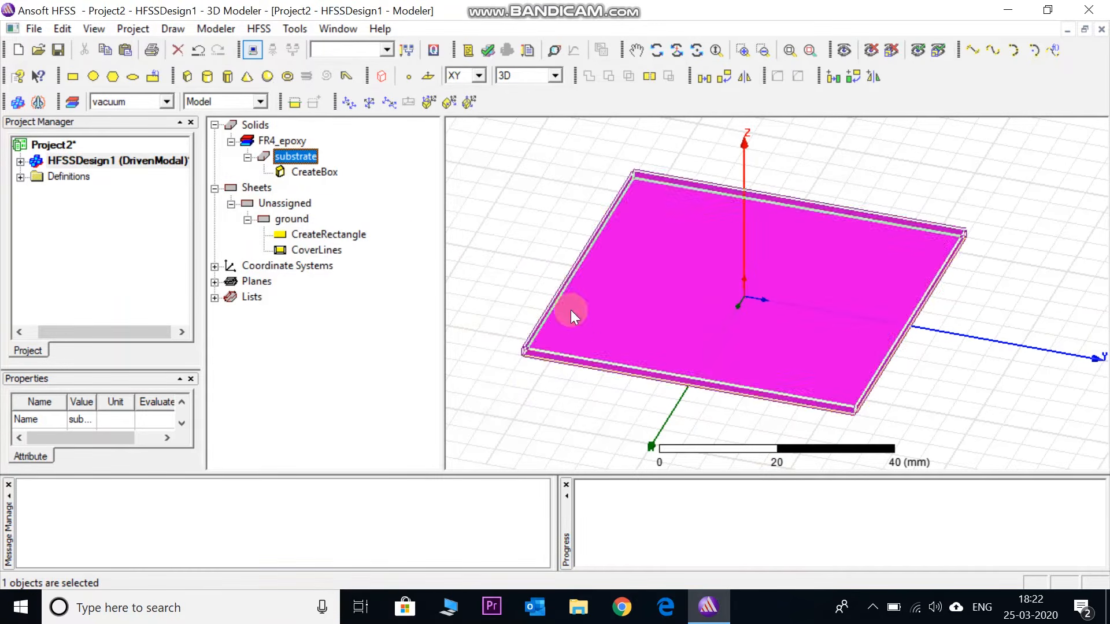
Draw a rectangle on the XY plane from (-15, -20, 0) to (15, 20, 0), about 30 by 40 mm
click(287, 219)
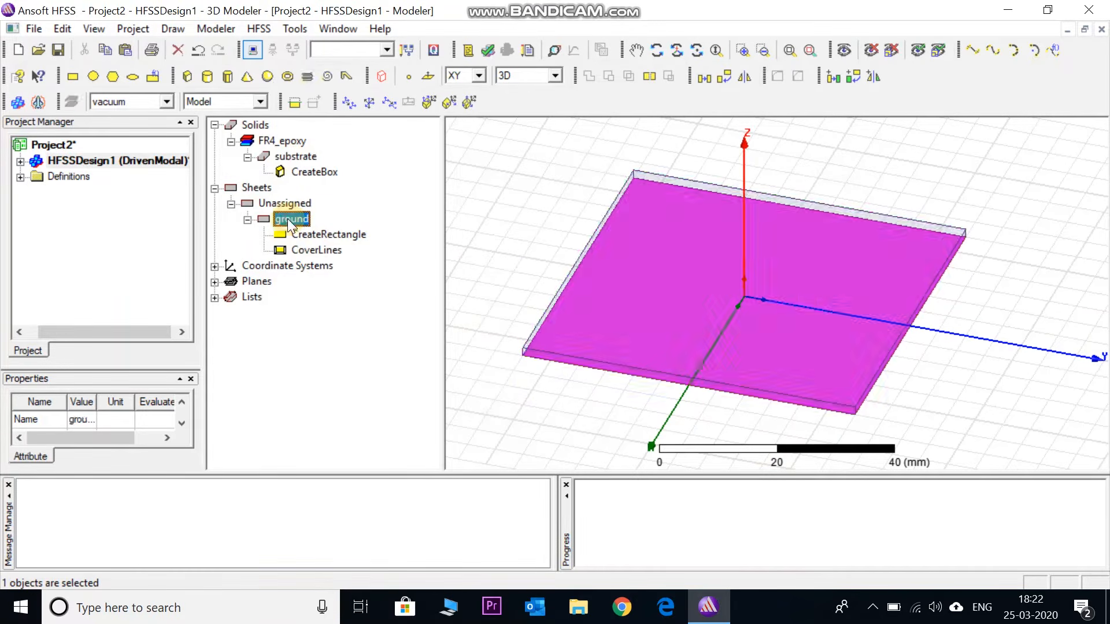
click(334, 309)
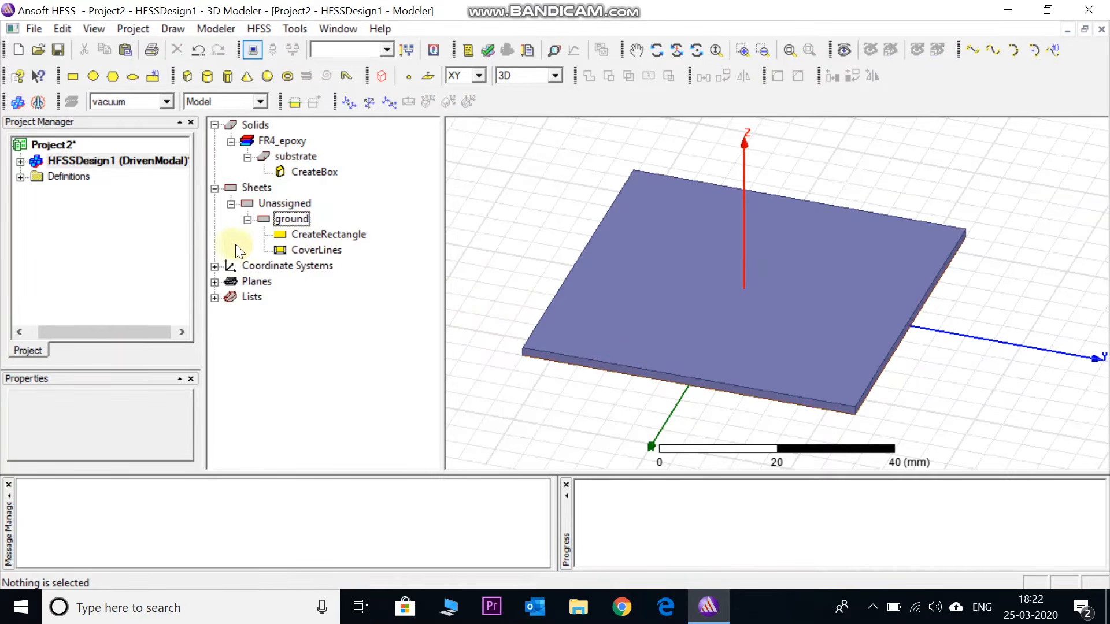
click(73, 76)
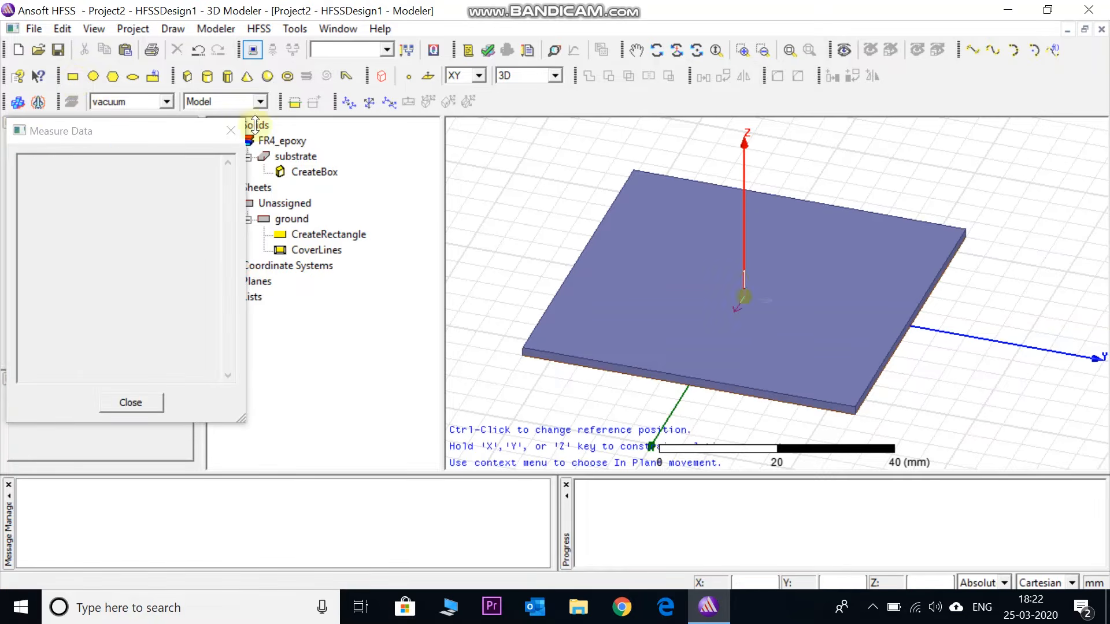
click(669, 236)
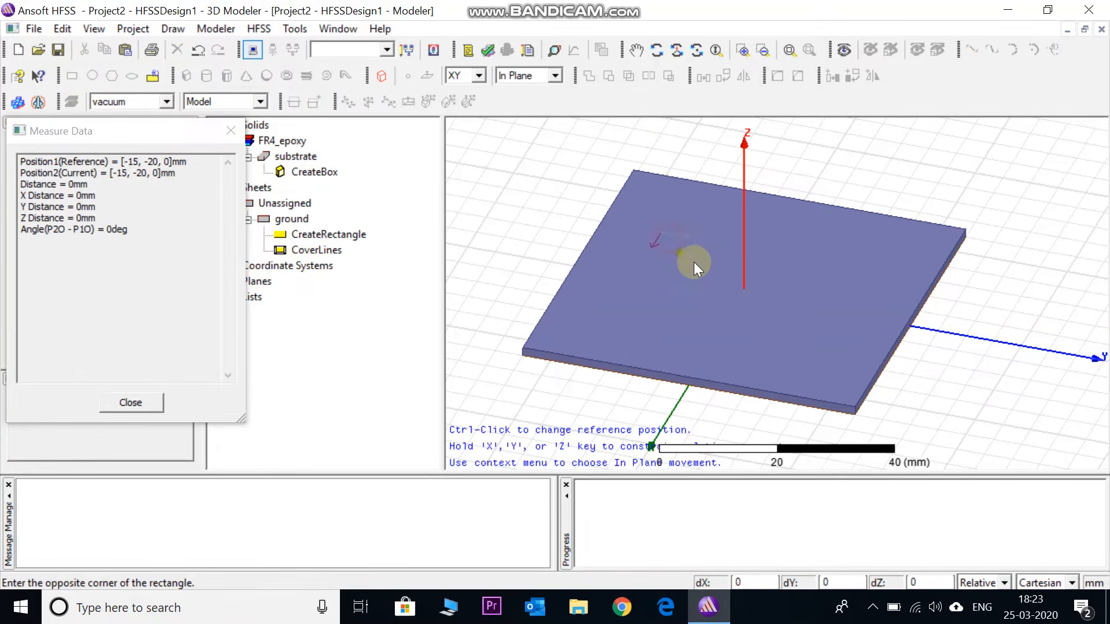
click(833, 355)
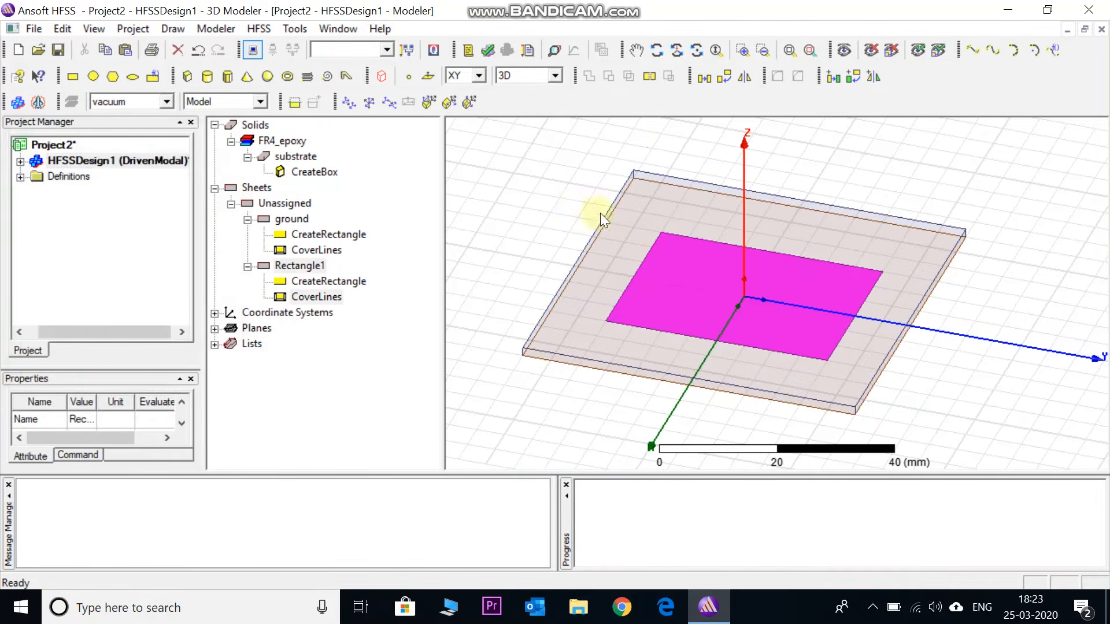
Rename the new rectangle as patch and set its color to orange
double_click(303, 267)
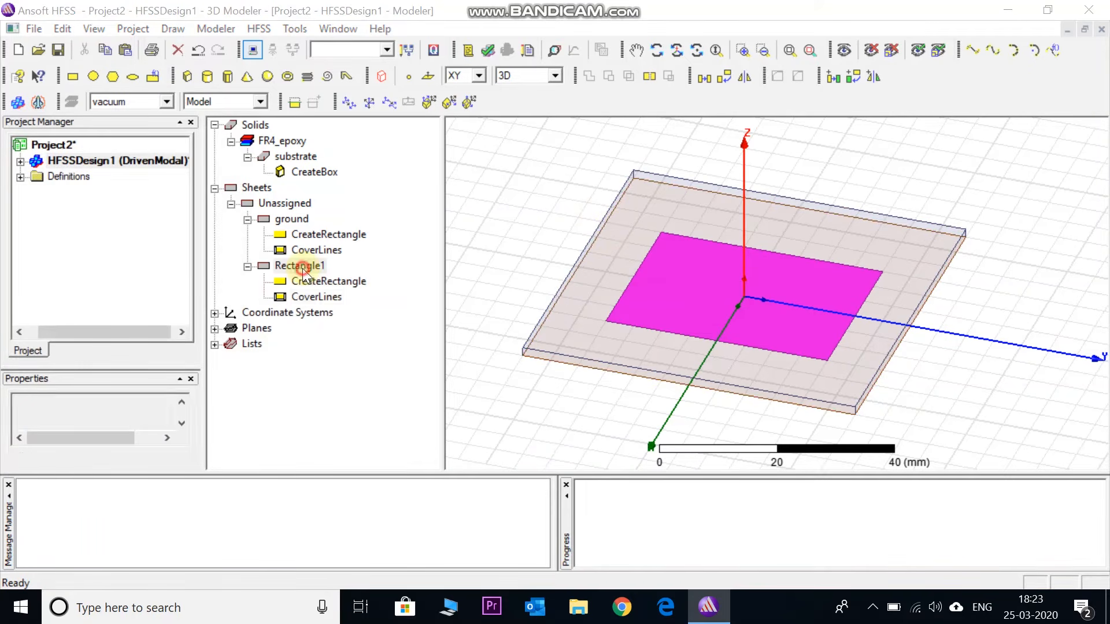
double_click(399, 212)
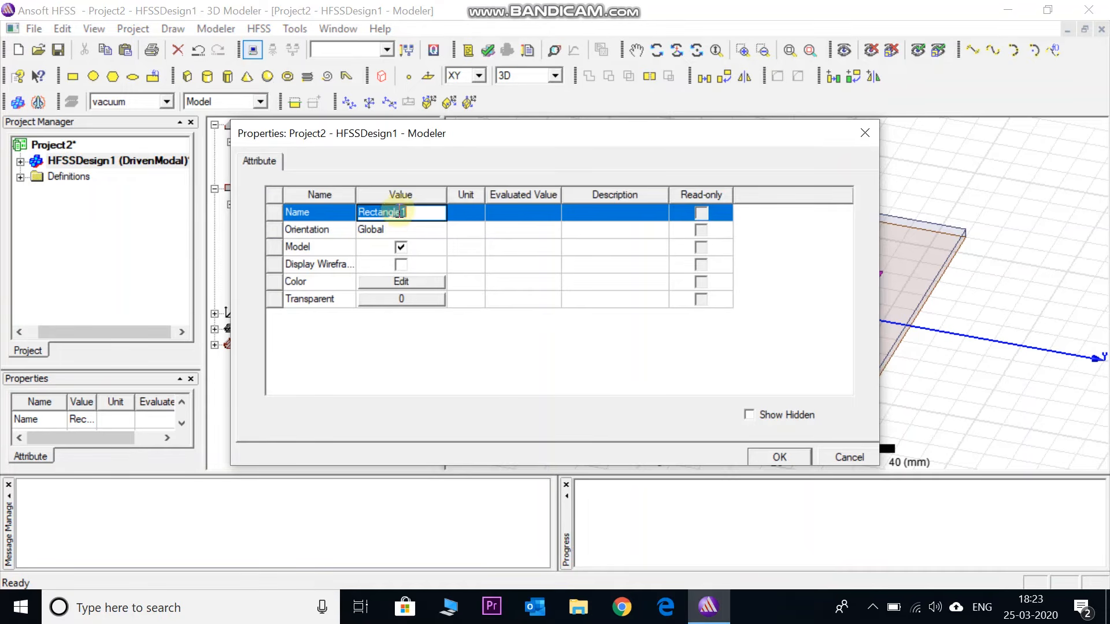
text(patch)
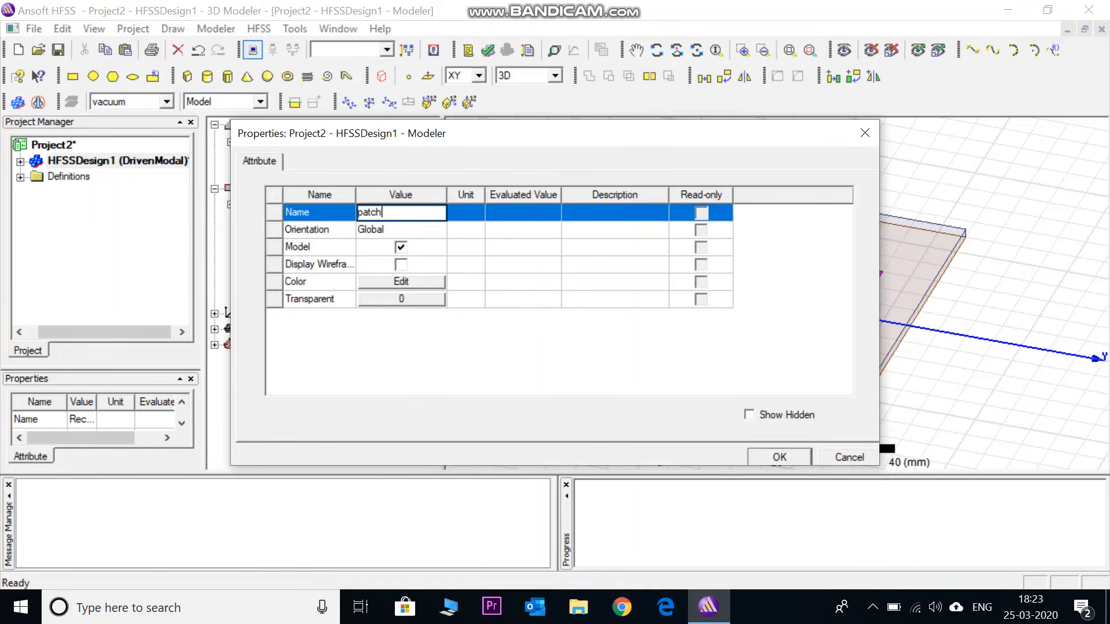
click(422, 281)
click(401, 261)
click(393, 419)
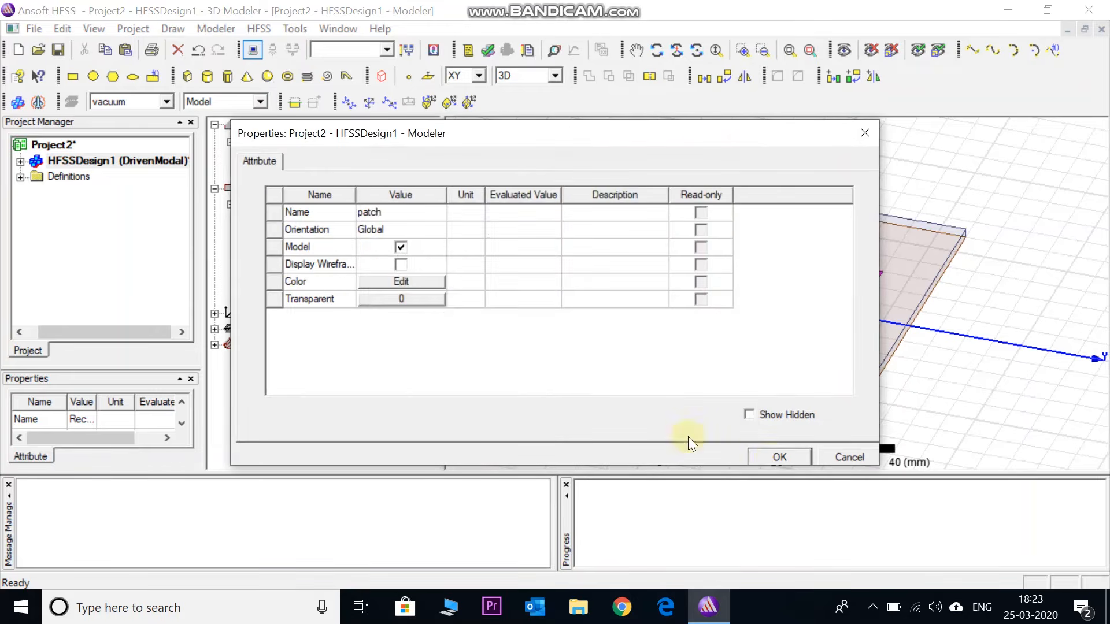
click(773, 463)
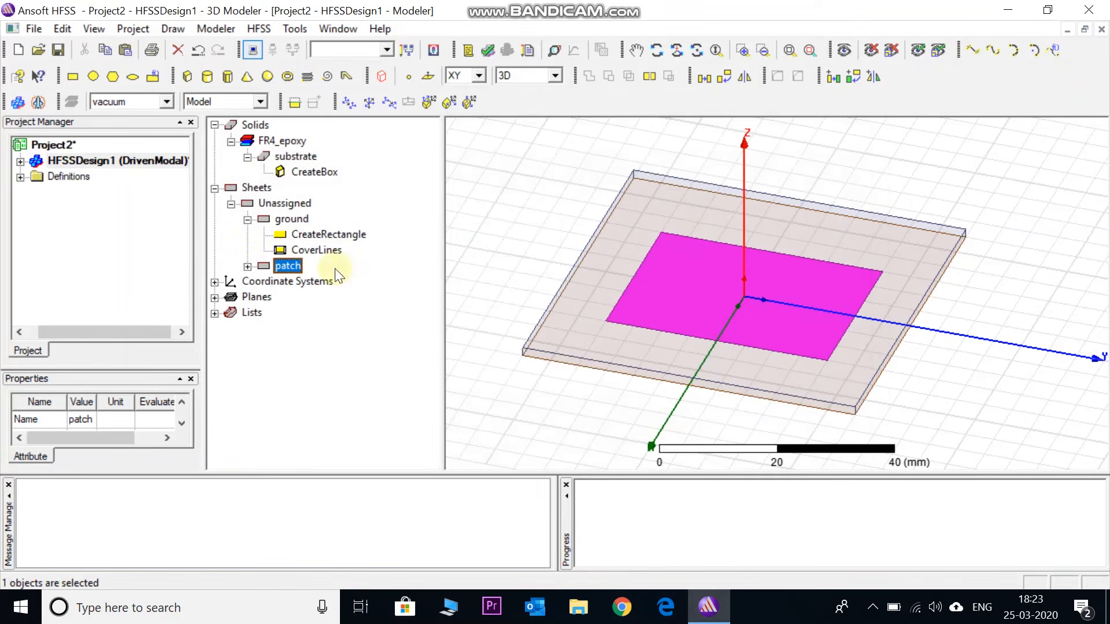
Set the patch rectangle's position to -29.4/2, -38/2, 1.6 mm
click(248, 266)
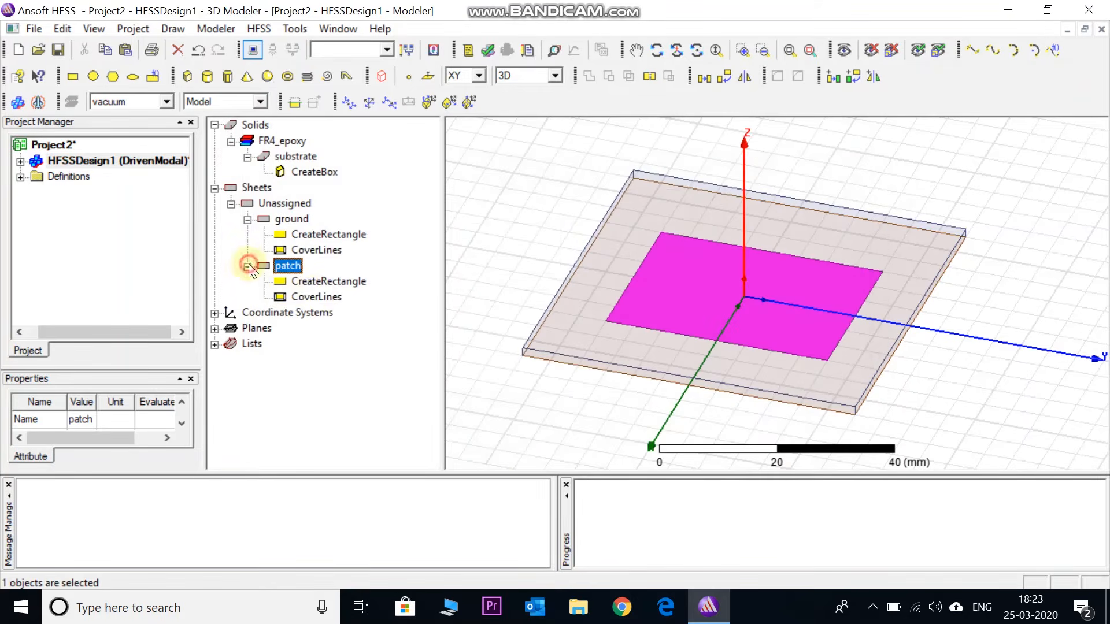
click(332, 280)
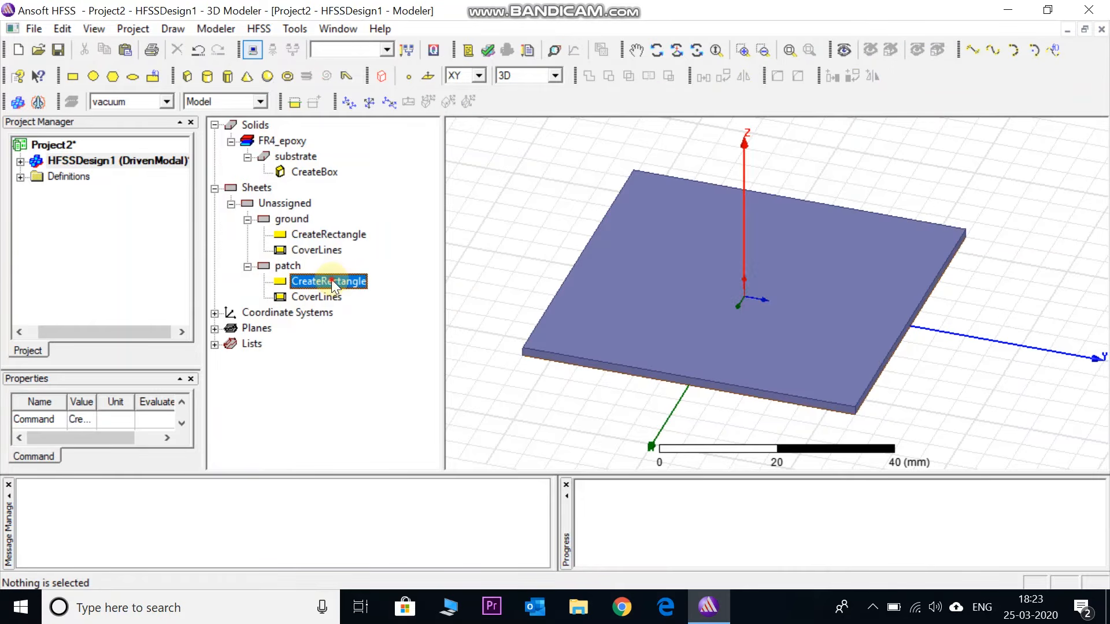
double_click(332, 280)
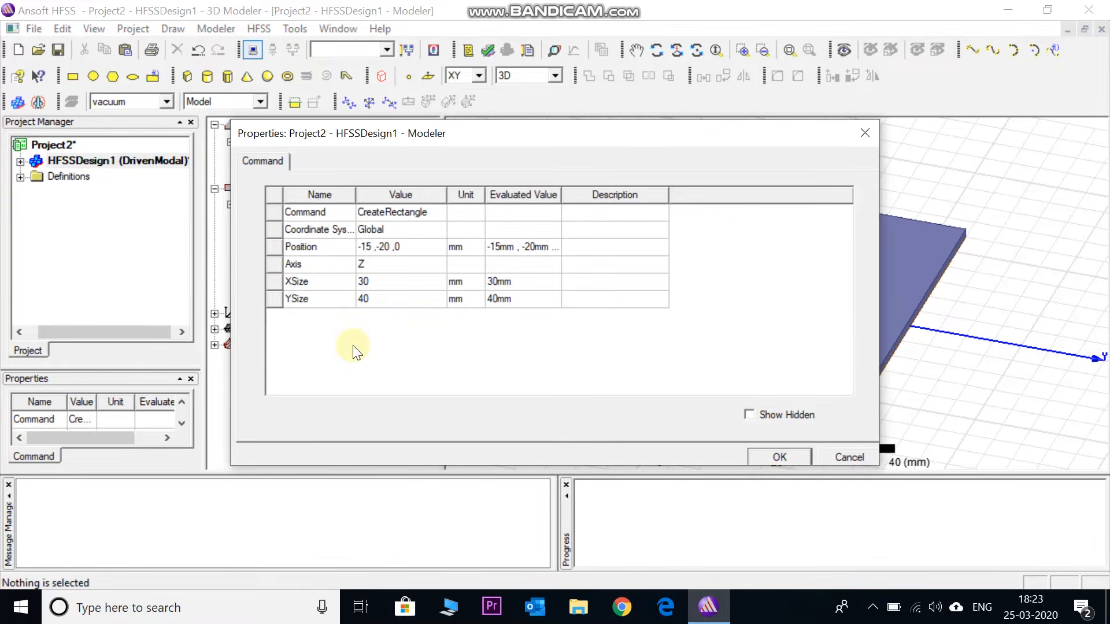
click(370, 253)
double_click(368, 248)
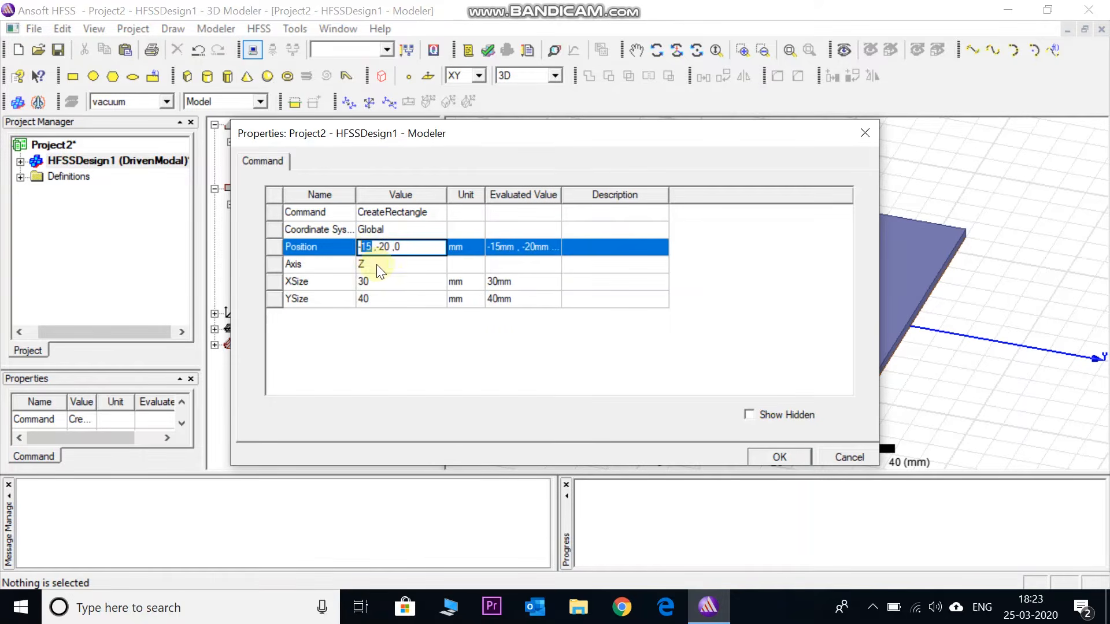
text(29.4/2)
double_click(401, 248)
text(38/2)
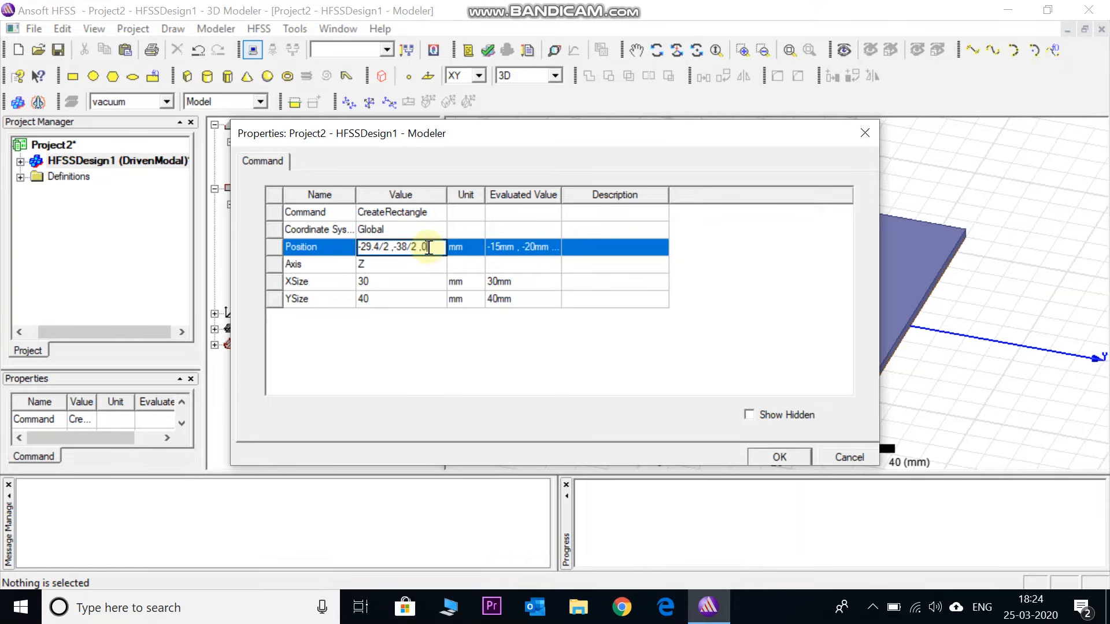
double_click(435, 248)
text(1.6)
Set the patch rectangle's X size to 29.4 mm and its Y size to 38 mm, and apply the changes
click(375, 284)
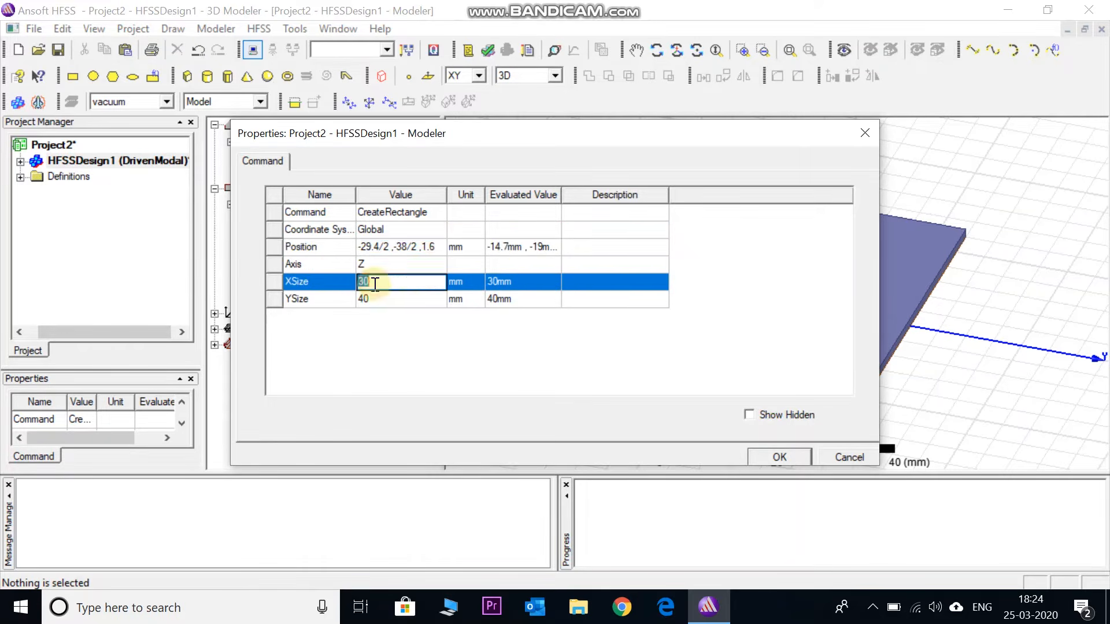
key(BackSpace)
text(29.4)
click(374, 301)
key(BackSpace)
text(38)
click(391, 340)
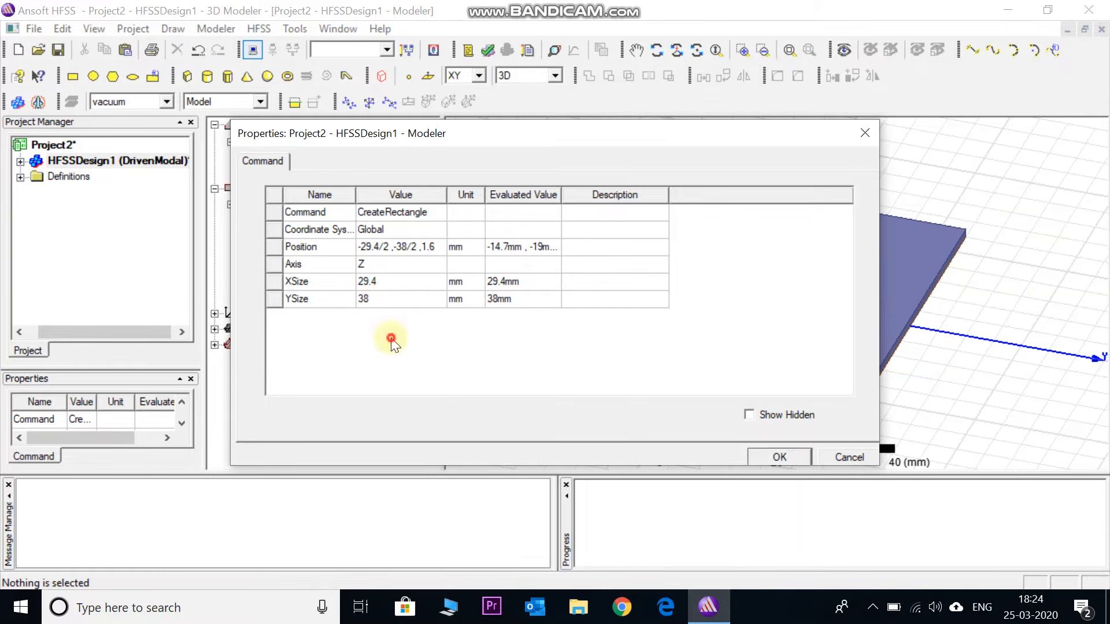
click(761, 457)
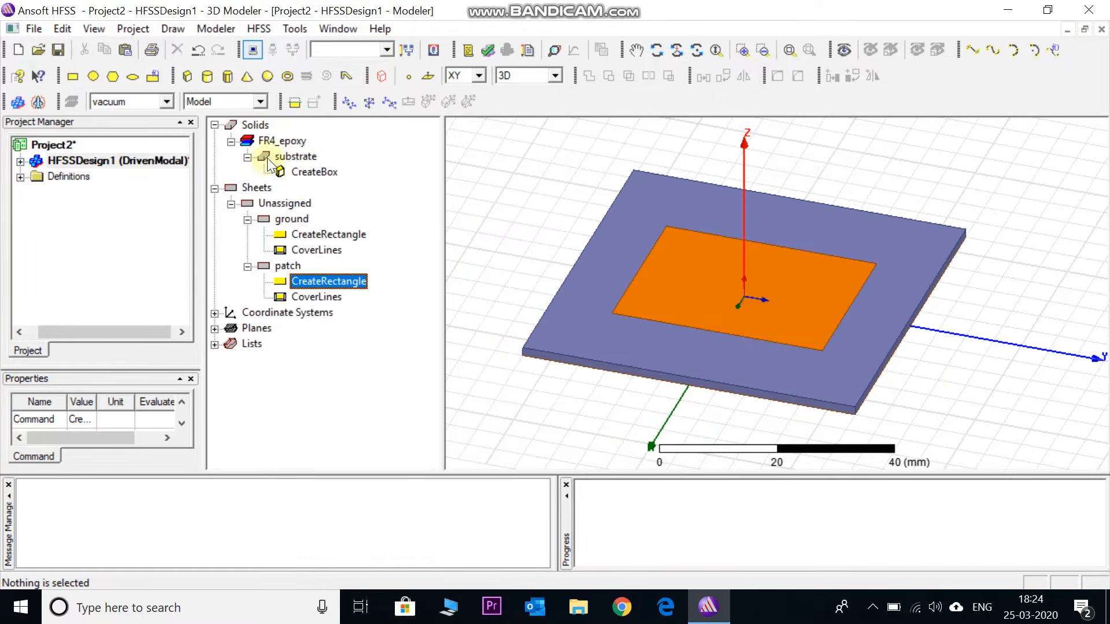
Draw a rectangle from (-5, -5, 0) to the substrate's edge along positive X, about 35 by 10 mm
click(676, 51)
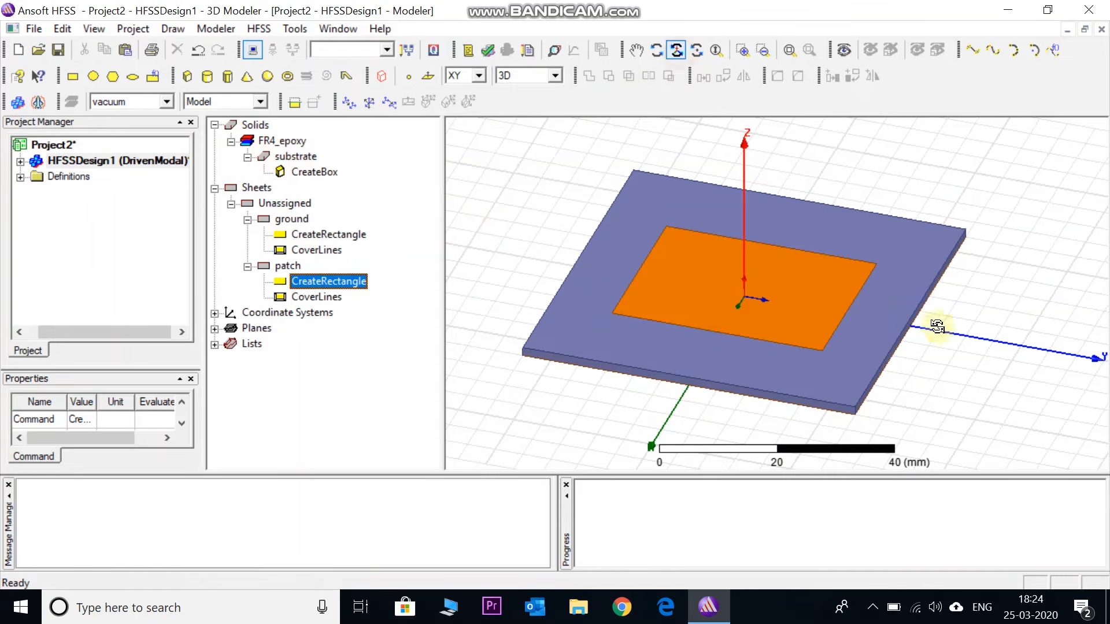
drag(1024, 344, 1040, 372)
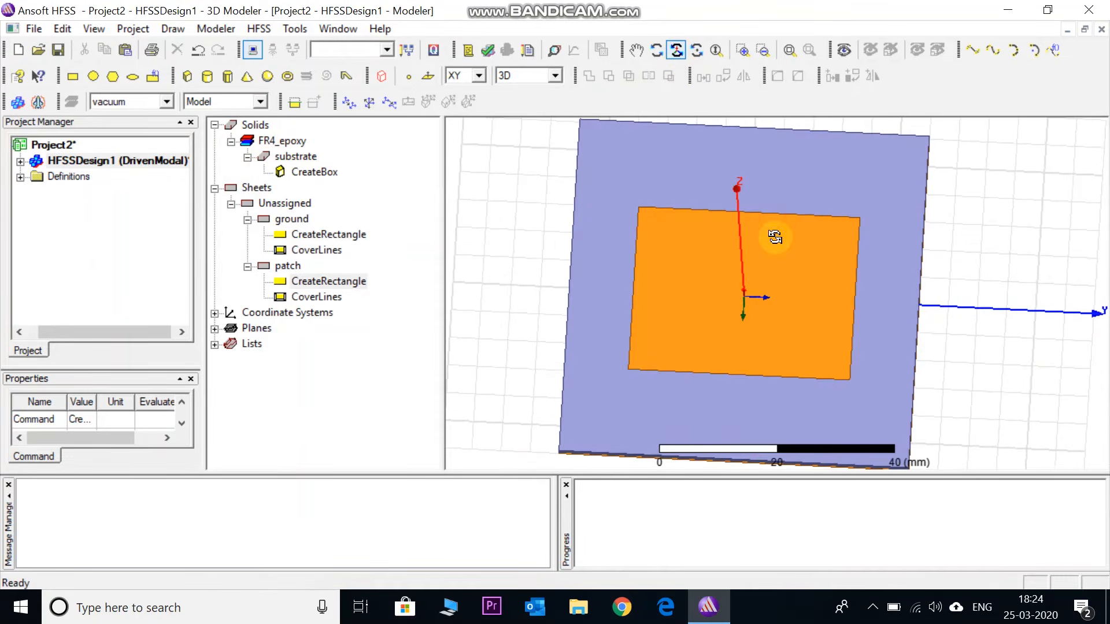
mouse_move(776, 223)
mouse_down()
mouse_move(788, 218)
mouse_move(774, 211)
mouse_up()
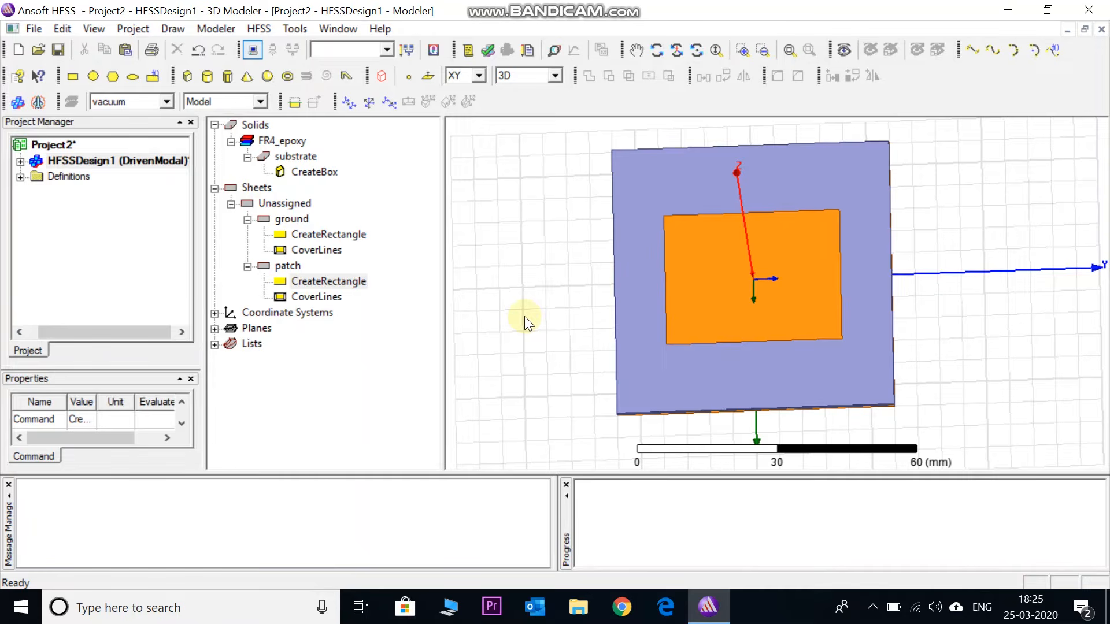
click(73, 76)
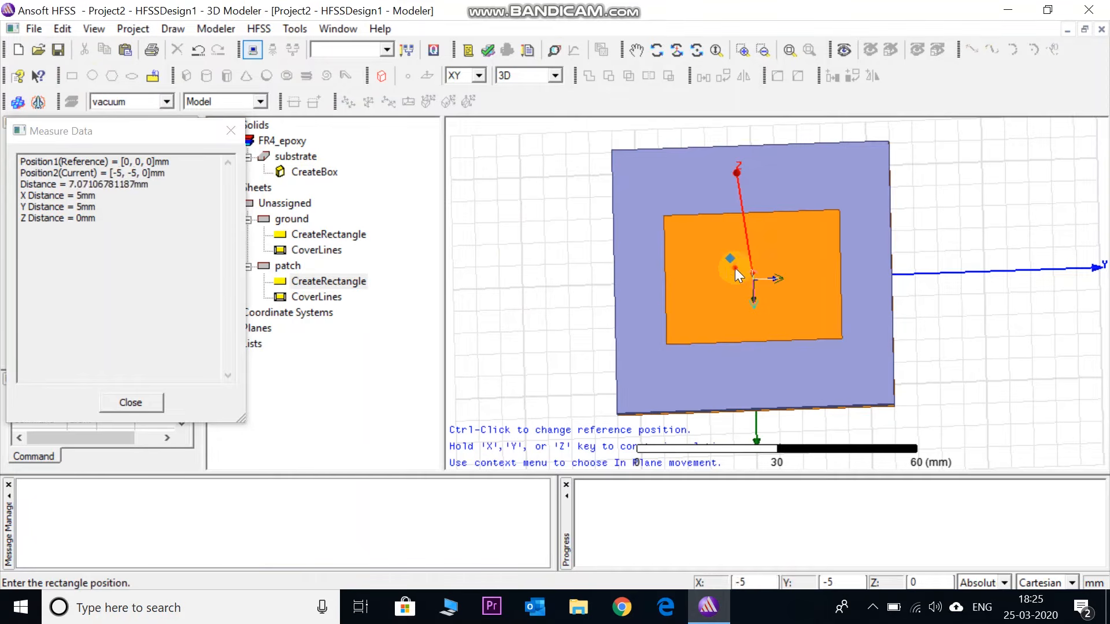
click(734, 268)
click(778, 408)
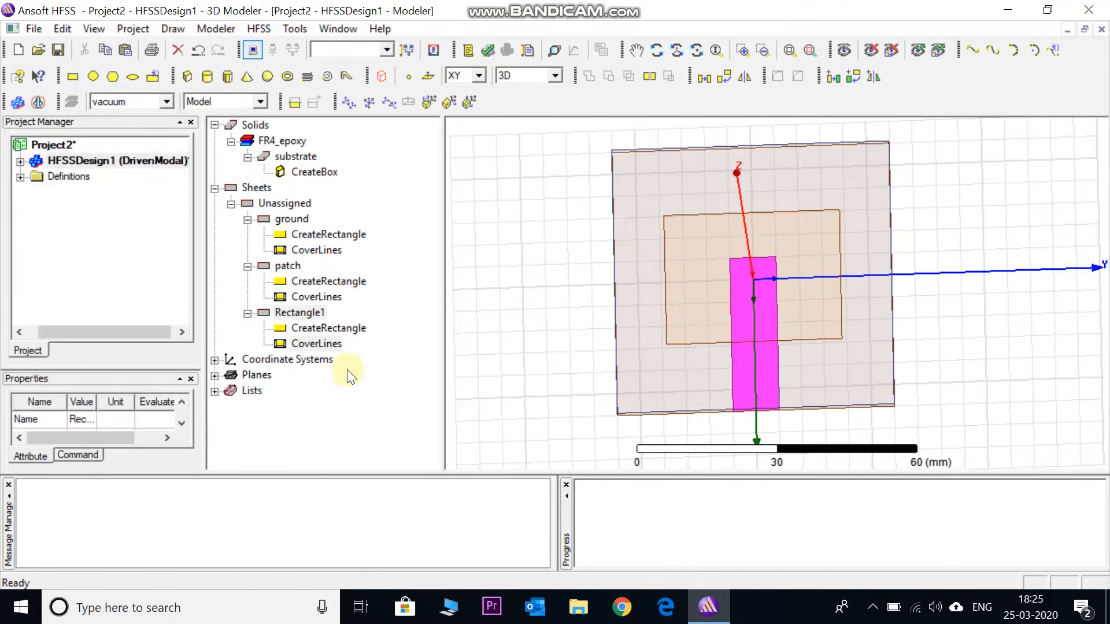
Rename the new strip rectangle as feed and set its color to orange
double_click(310, 314)
click(413, 213)
key(BackSpace)
text(feed)
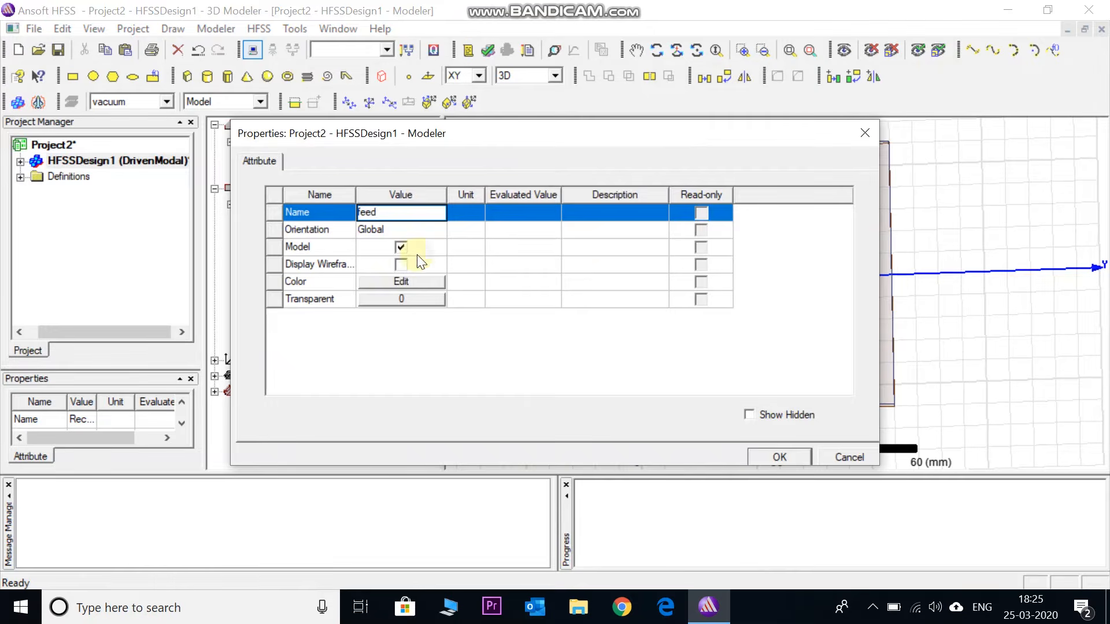
click(401, 282)
click(402, 265)
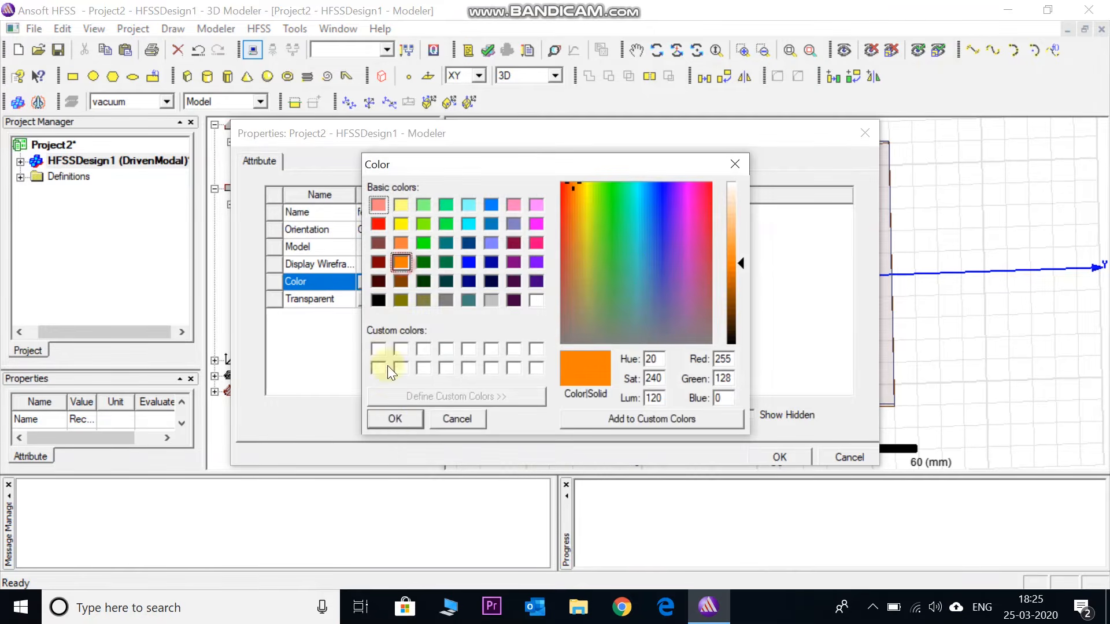
click(390, 420)
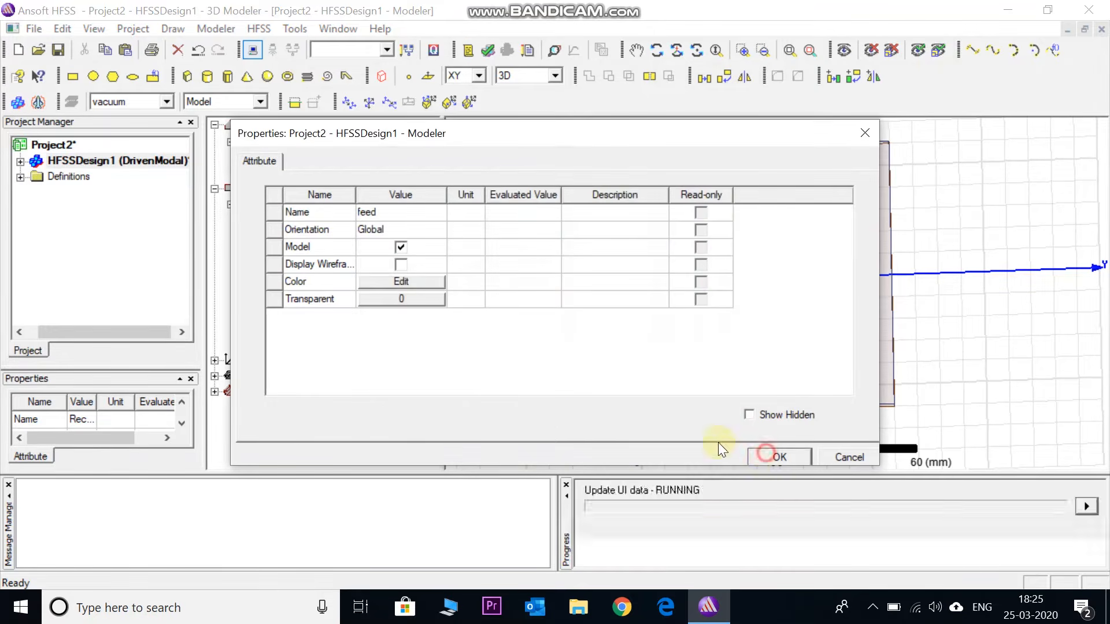
click(769, 458)
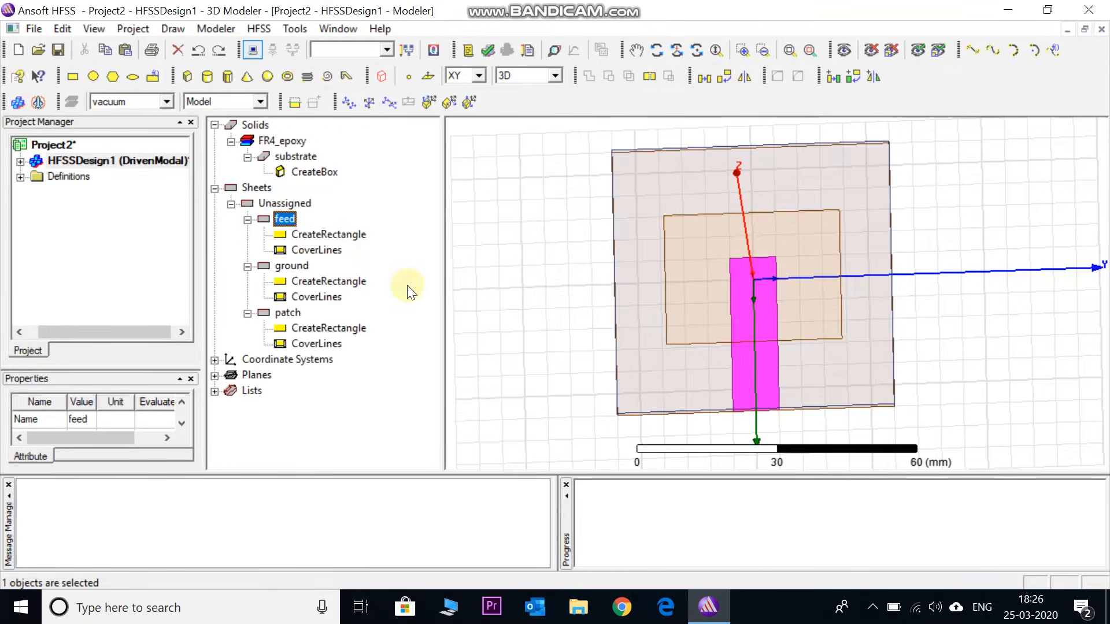
Set the feed rectangle's position to 0, -1.5, 1.6 mm
double_click(314, 235)
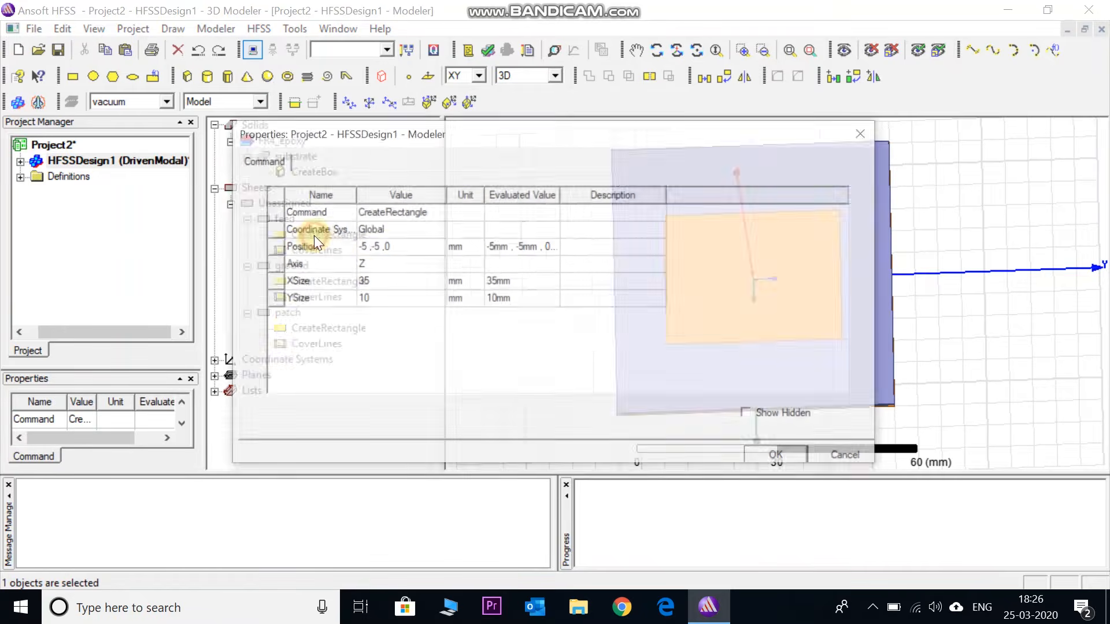
click(366, 249)
double_click(365, 249)
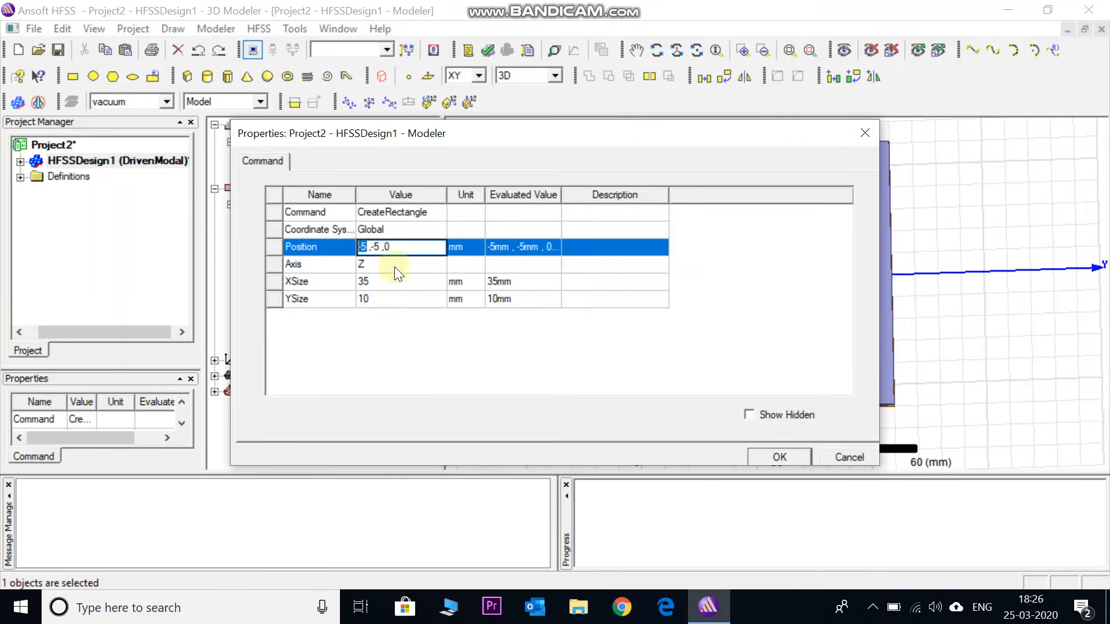
text(0)
click(383, 247)
key(BackSpace)
text(1.5)
key(Right)
key(Right)
key(Right)
key(BackSpace)
text(1.6)
Set the feed rectangle's X size to 30 mm and Y size to 3 mm, apply, and check the feed in the model
click(370, 284)
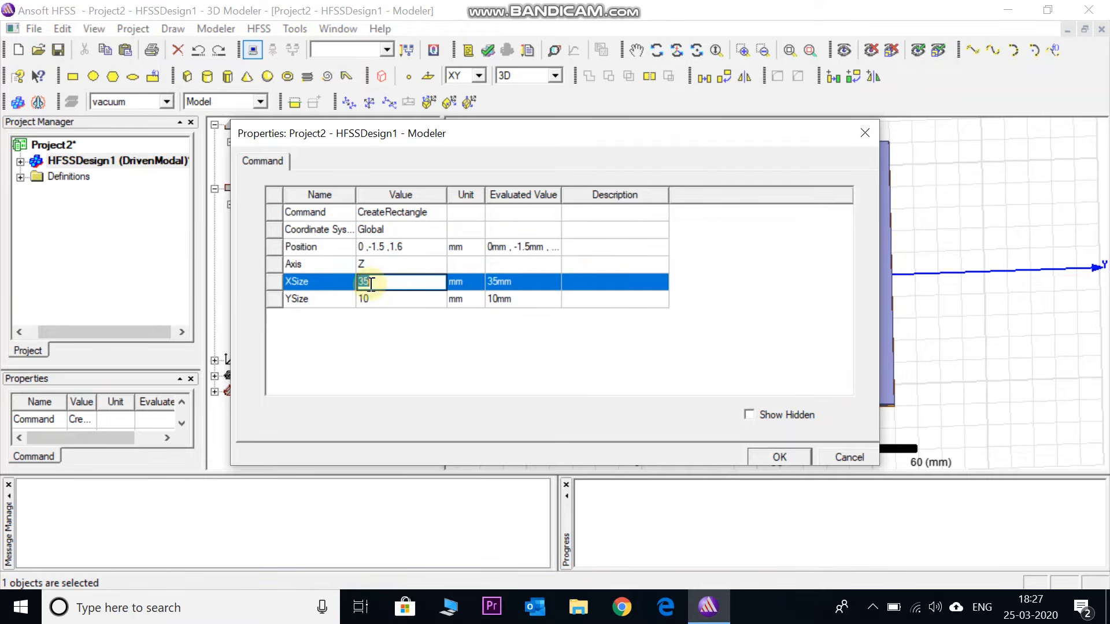
key(BackSpace)
text(30)
click(367, 298)
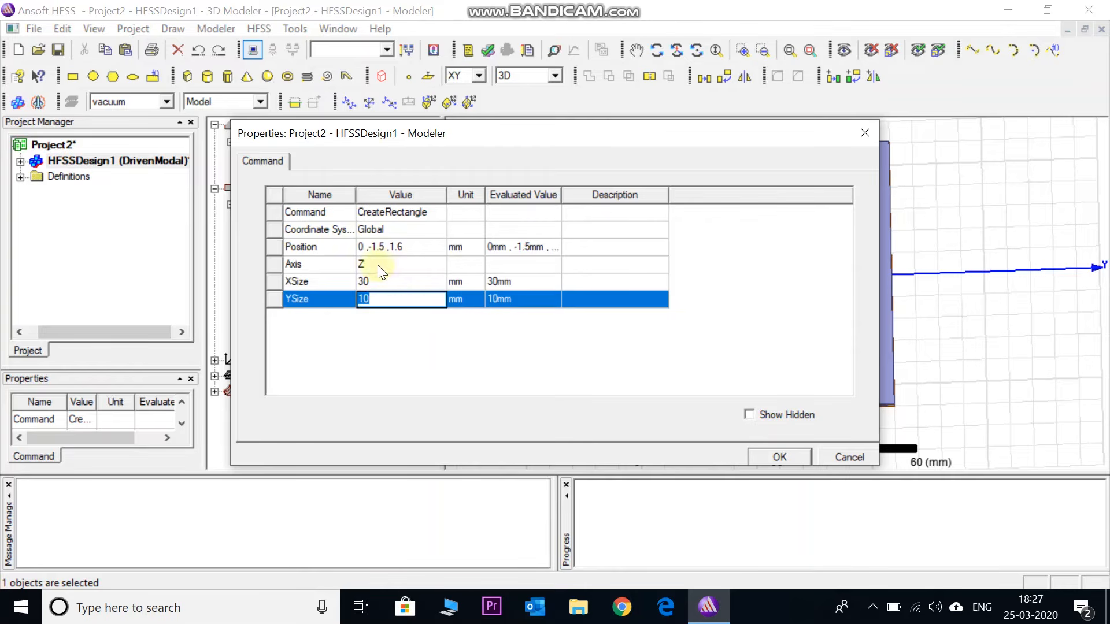
text(3)
click(767, 458)
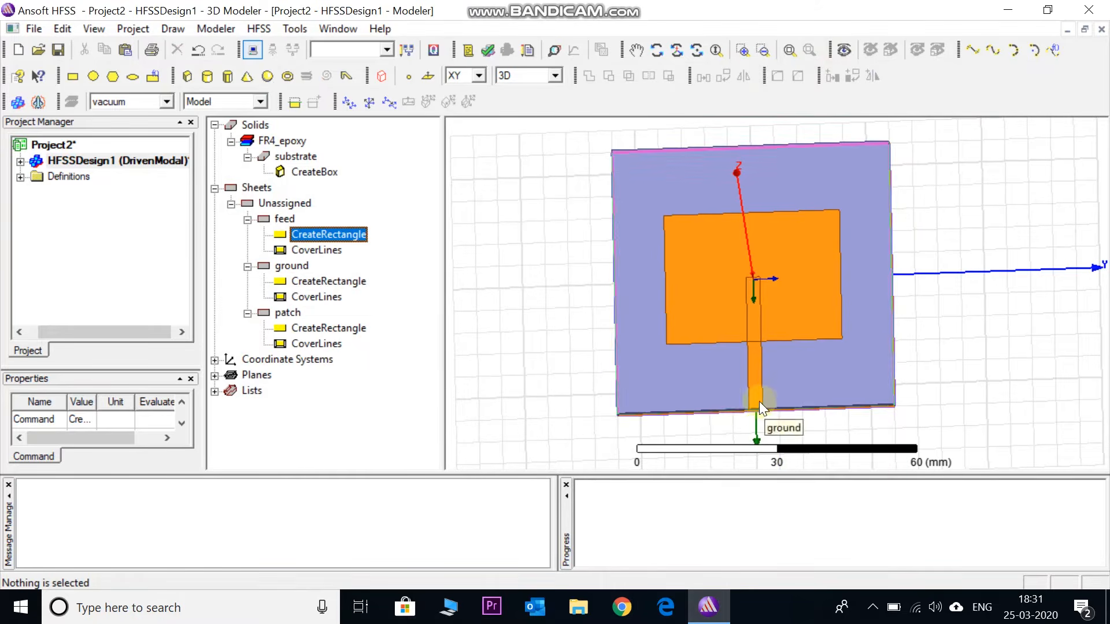
click(759, 375)
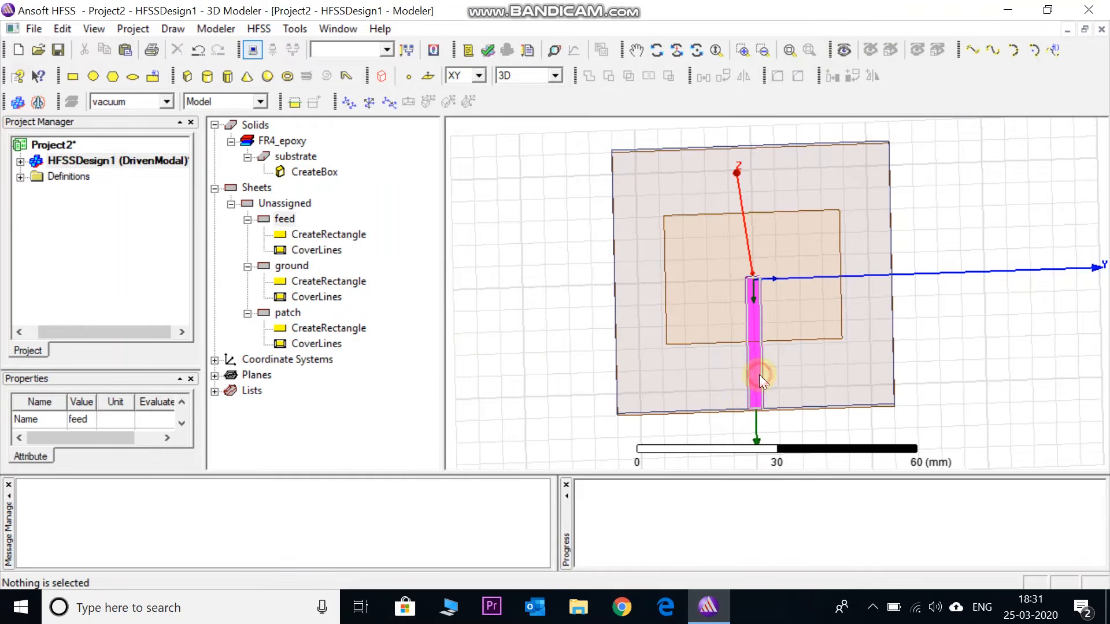
click(387, 396)
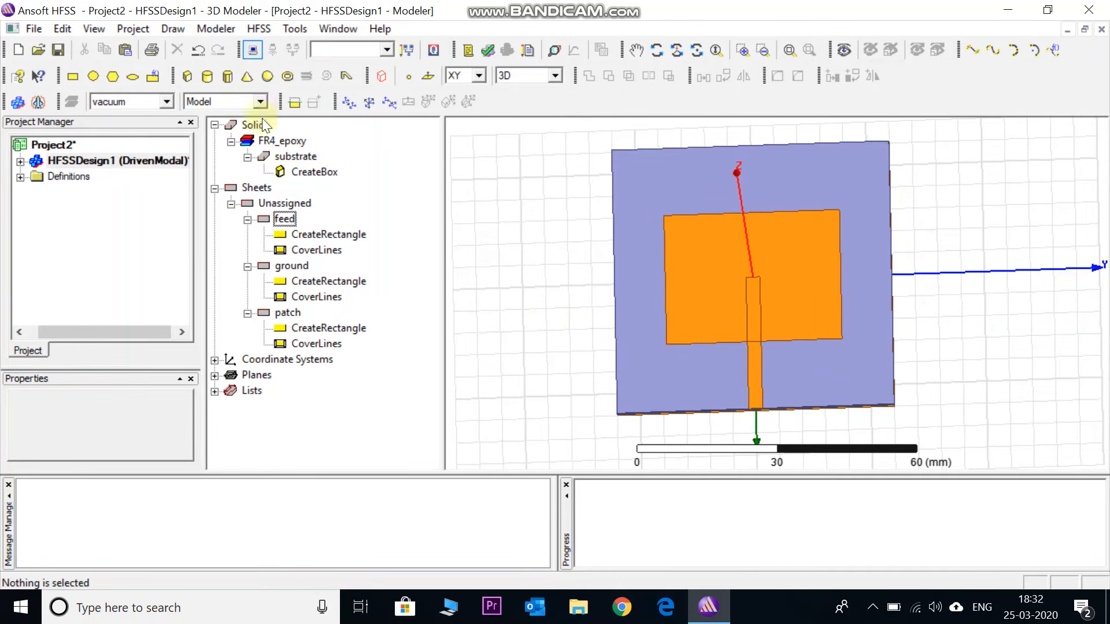
Draw a rectangle of about 10 by 10 mm from (5, -5, 0) across the feed line near the patch edge
click(69, 76)
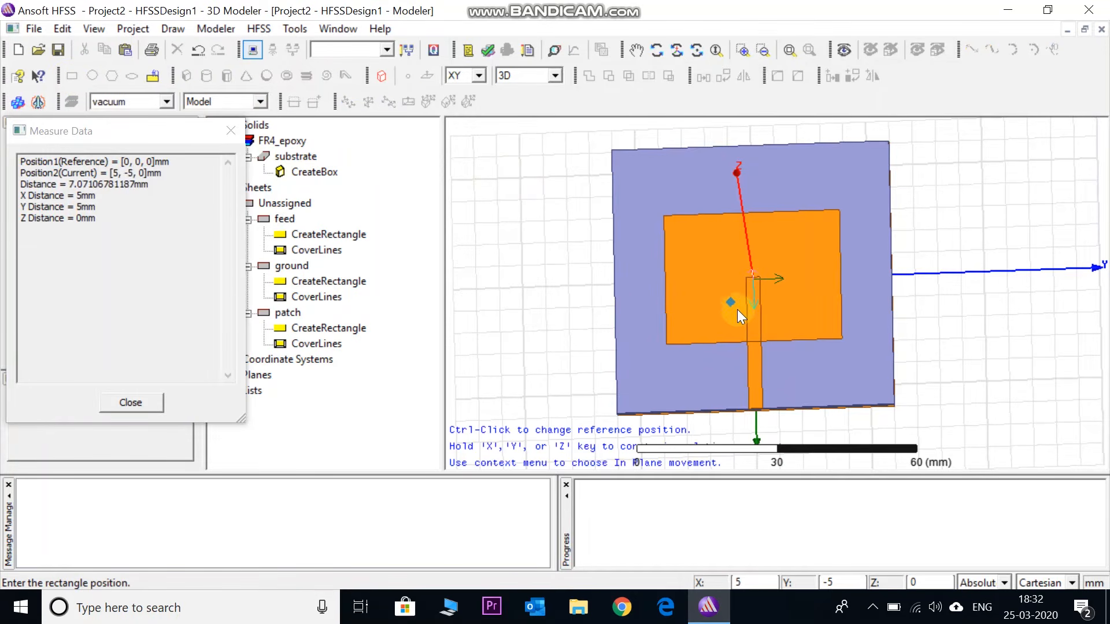
click(736, 301)
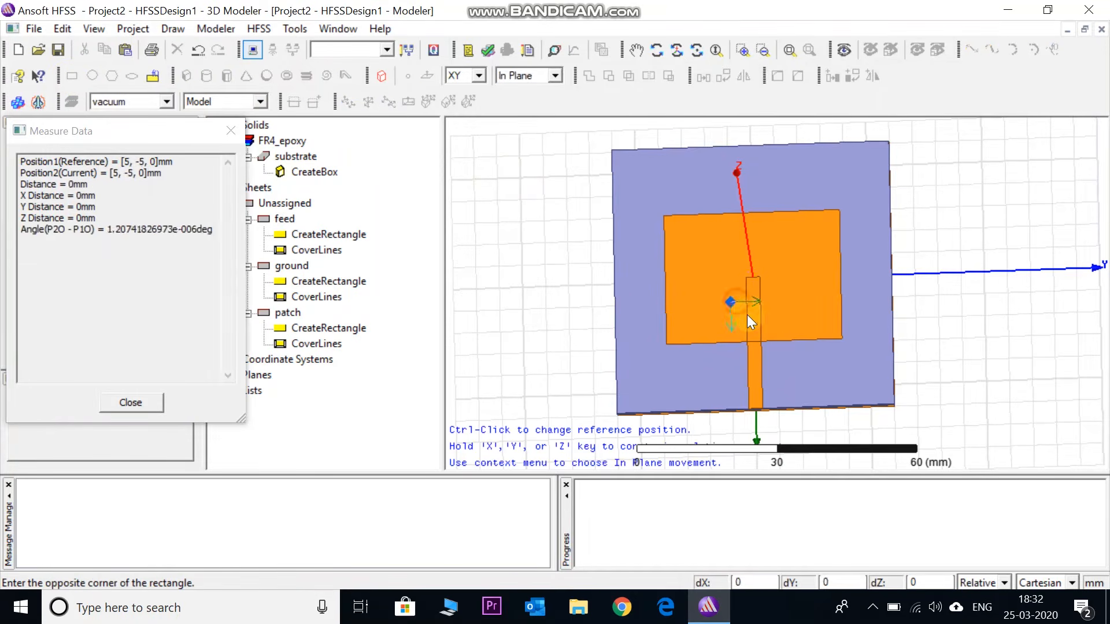
click(776, 355)
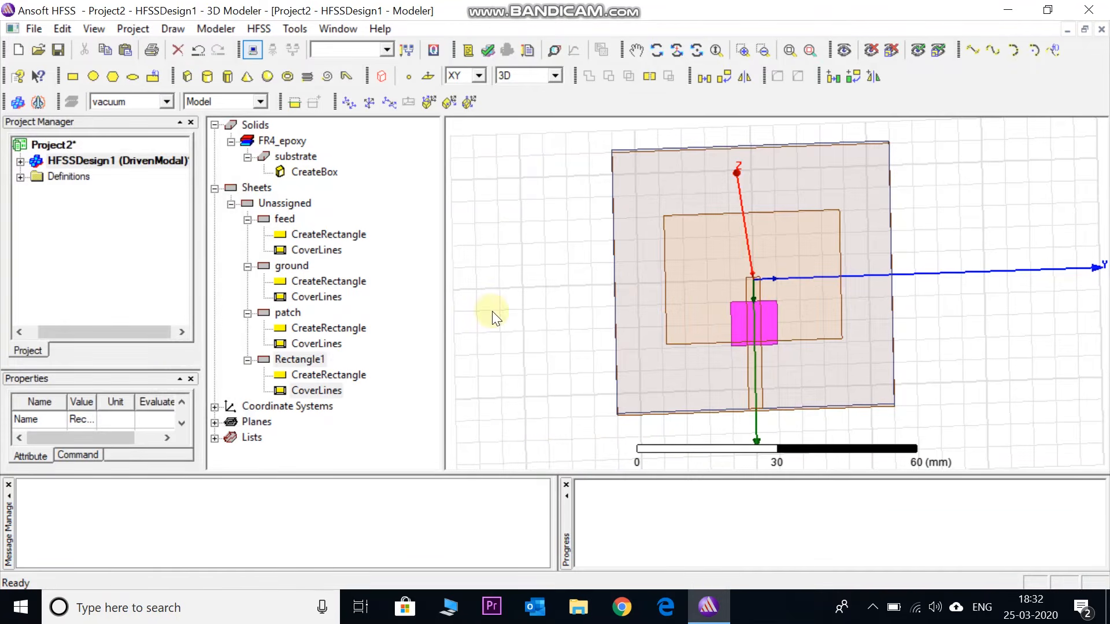
Rename the new 10 by 10 mm rectangle as cut
click(313, 363)
double_click(313, 362)
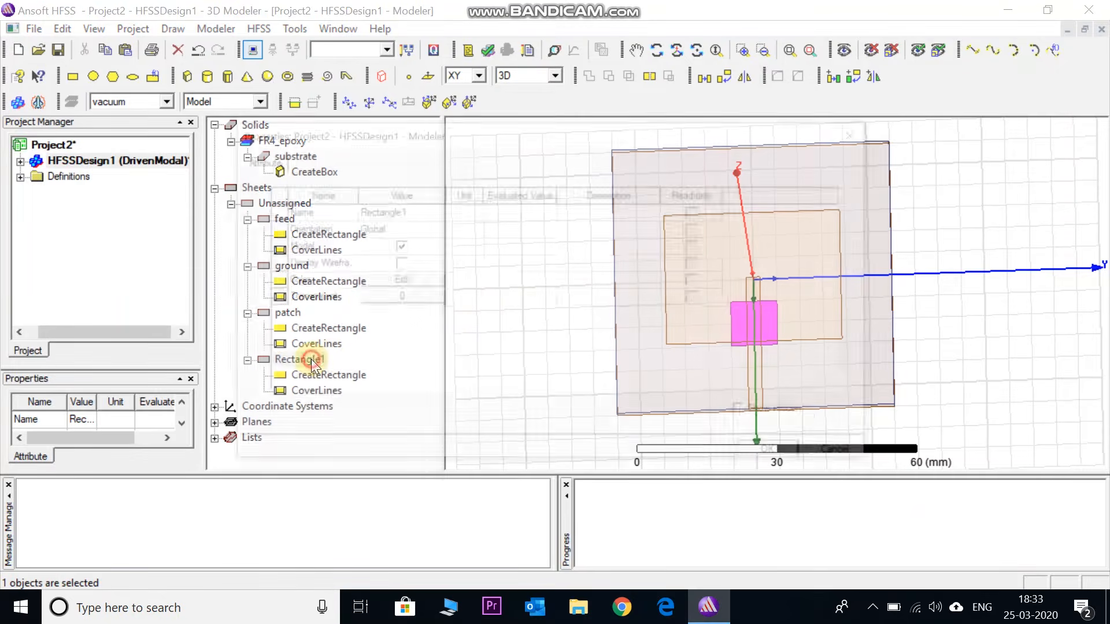
click(404, 213)
key(BackSpace)
text(cut)
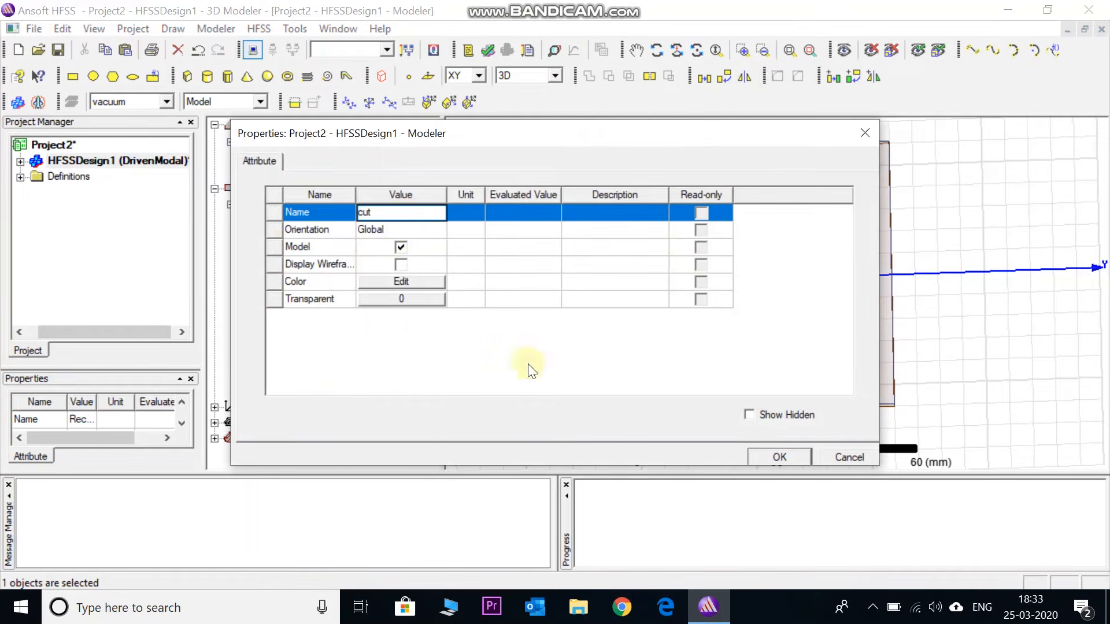
click(779, 456)
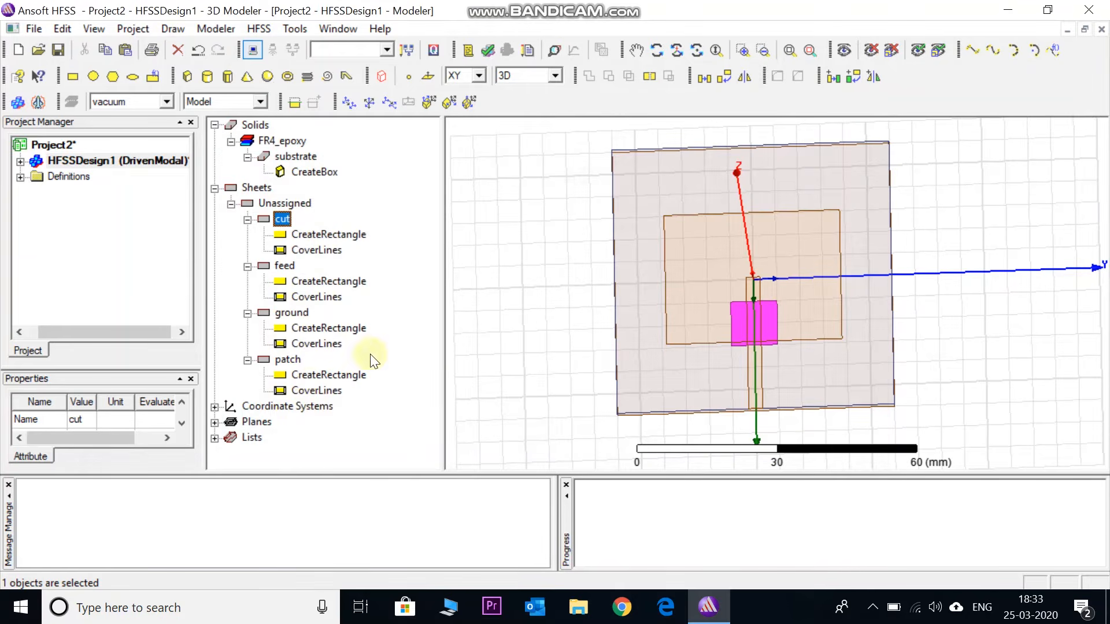
Set the cut rectangle's position to 14.7, -2.5, 1.6 mm
double_click(322, 234)
drag(584, 147, 459, 120)
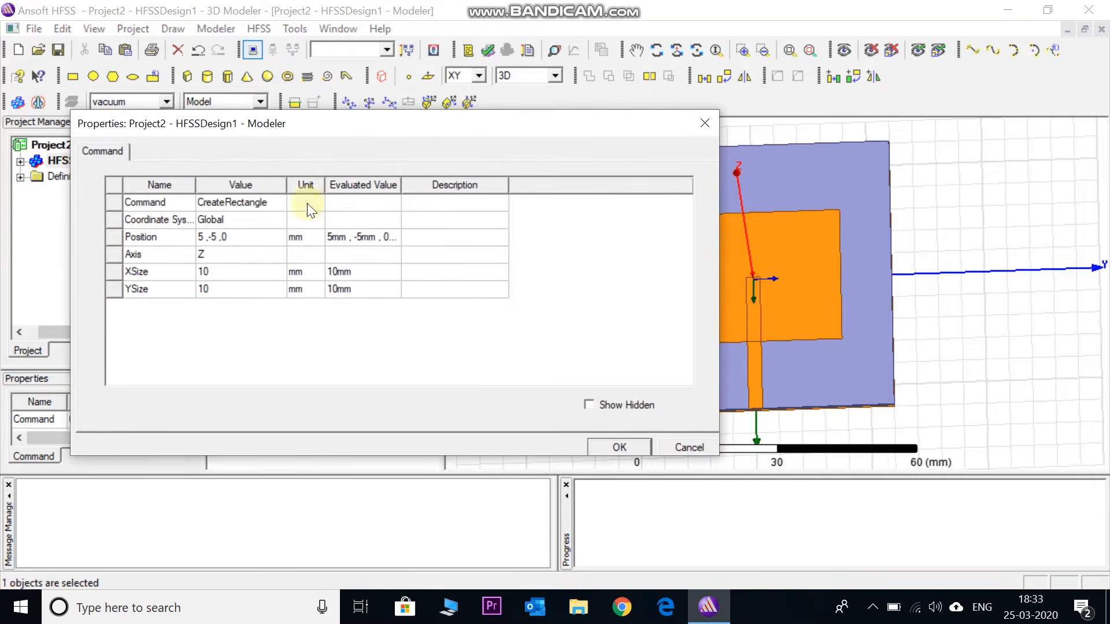
click(226, 238)
key(BackSpace)
text(1)
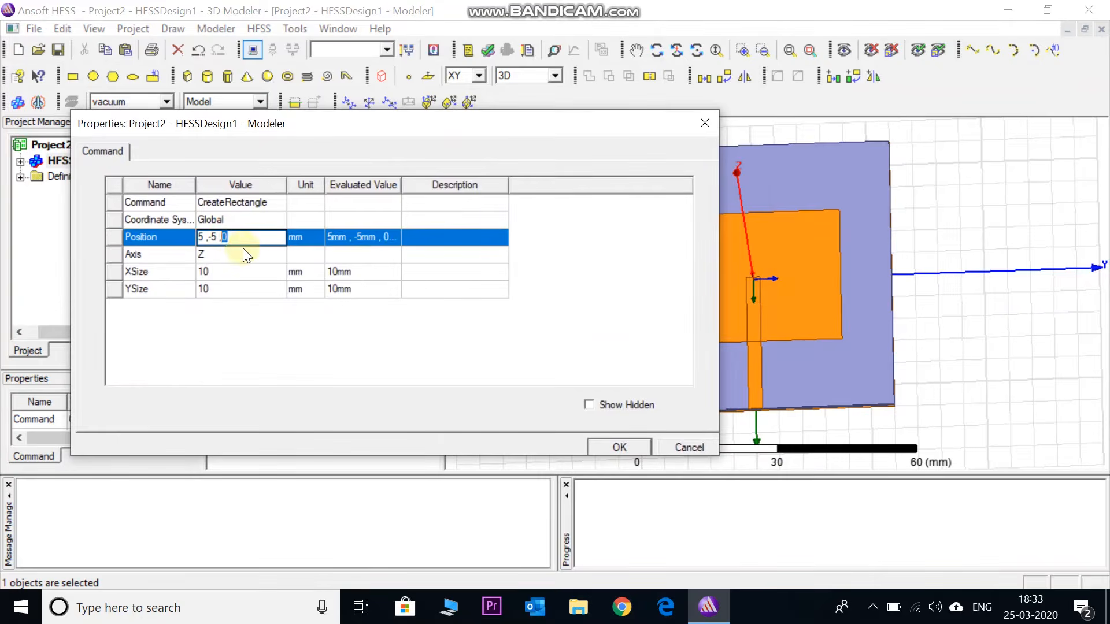
text(.6)
click(208, 238)
key(BackSpace)
text(14.7)
key(Right)
key(Right)
text(2.)
drag(201, 237, 264, 237)
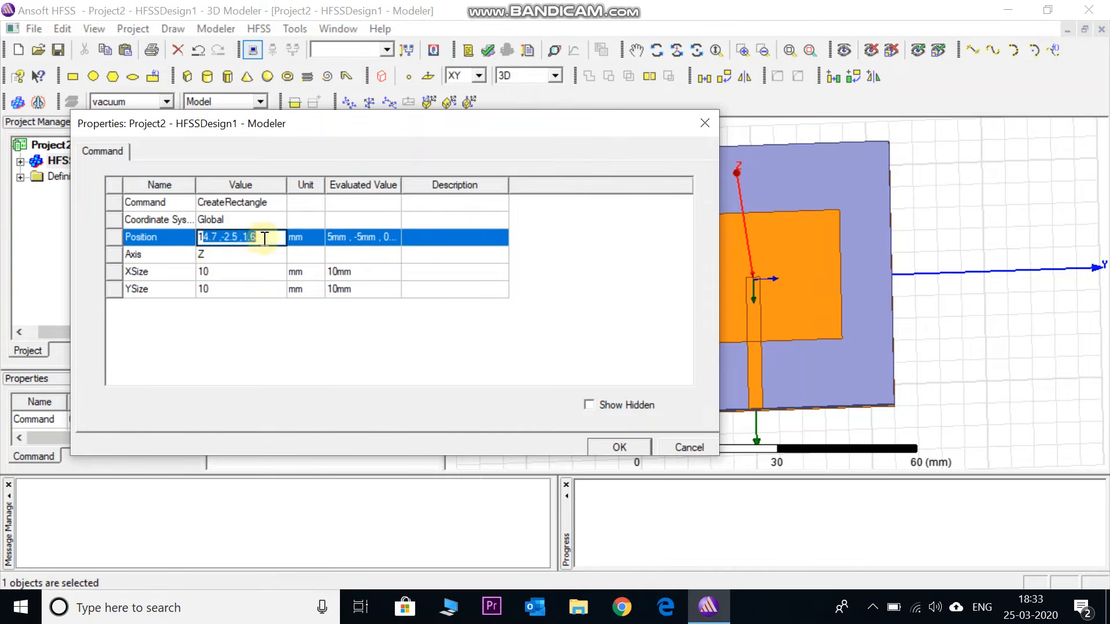
Set the cut rectangle's X size to 9.5 mm and Y size to 5 mm, and apply the changes
click(220, 273)
text(9.5)
click(213, 291)
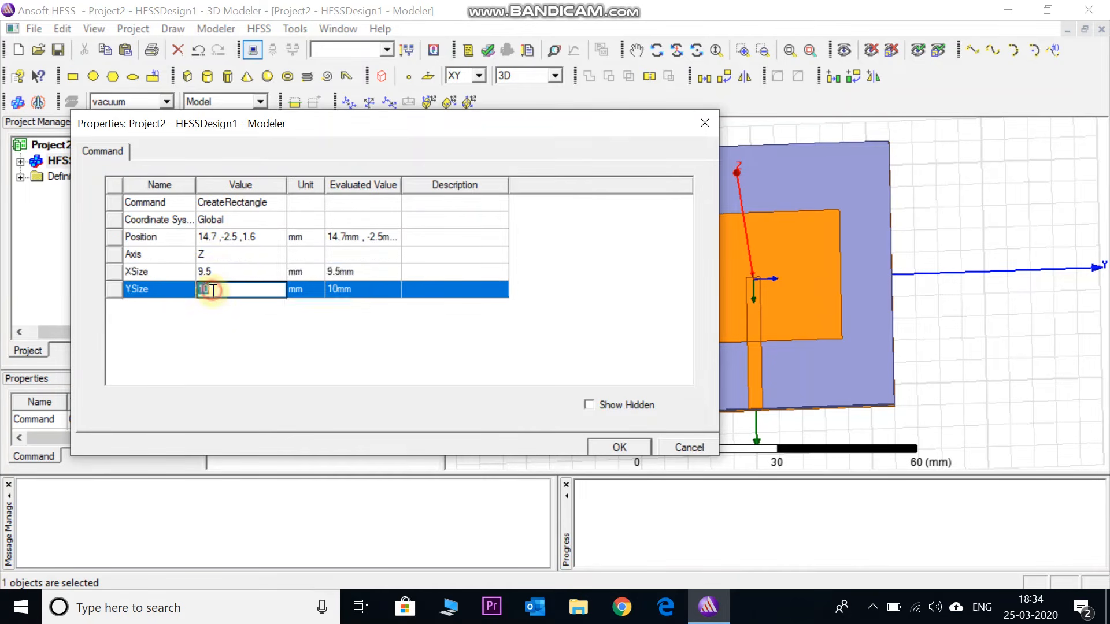
text(5)
click(227, 310)
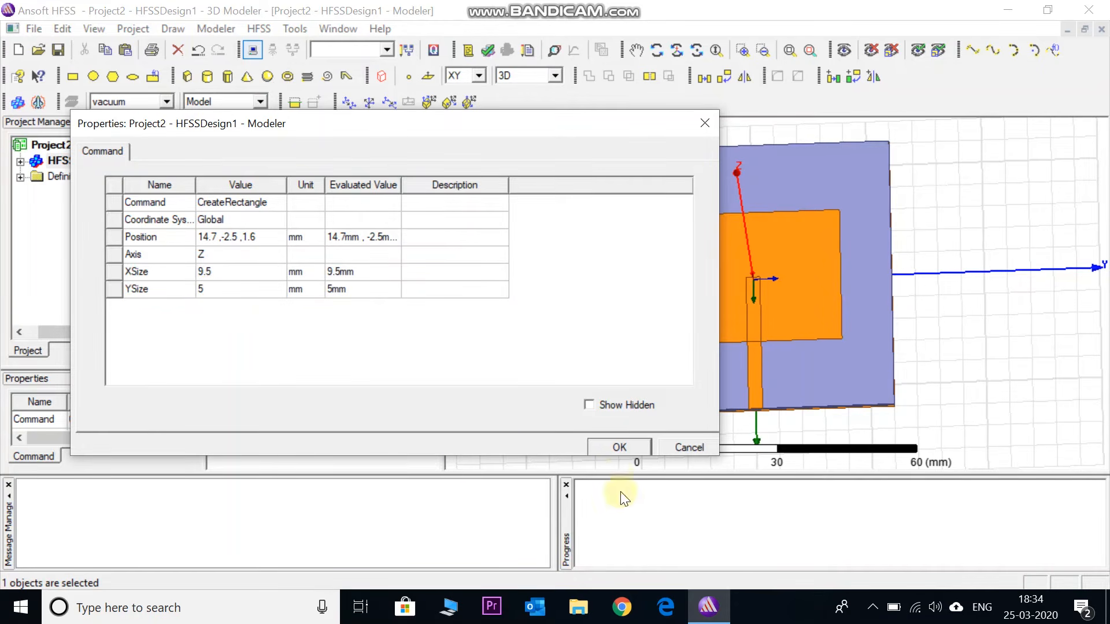
click(613, 446)
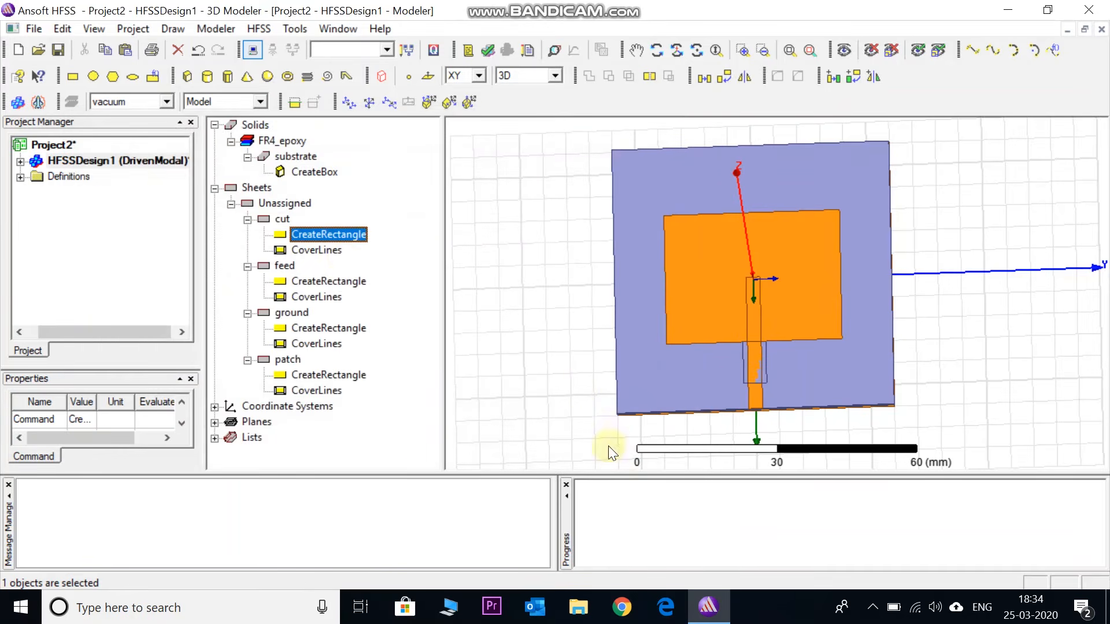
Set the cut rectangle's X size to -9.5 mm so that it extends into the patch
double_click(330, 236)
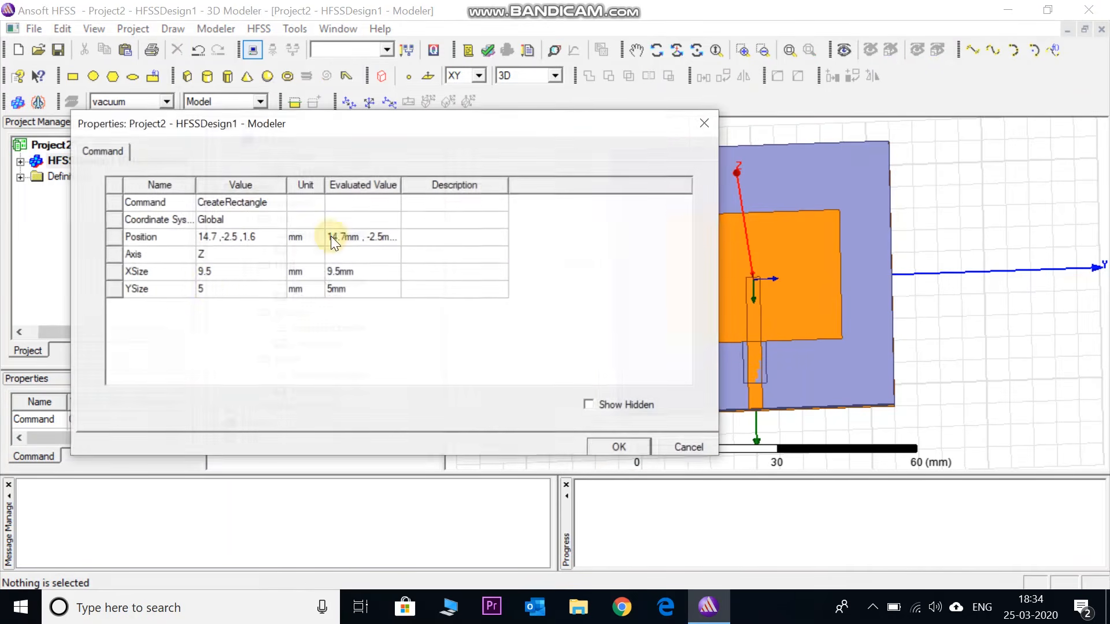
click(201, 294)
click(201, 292)
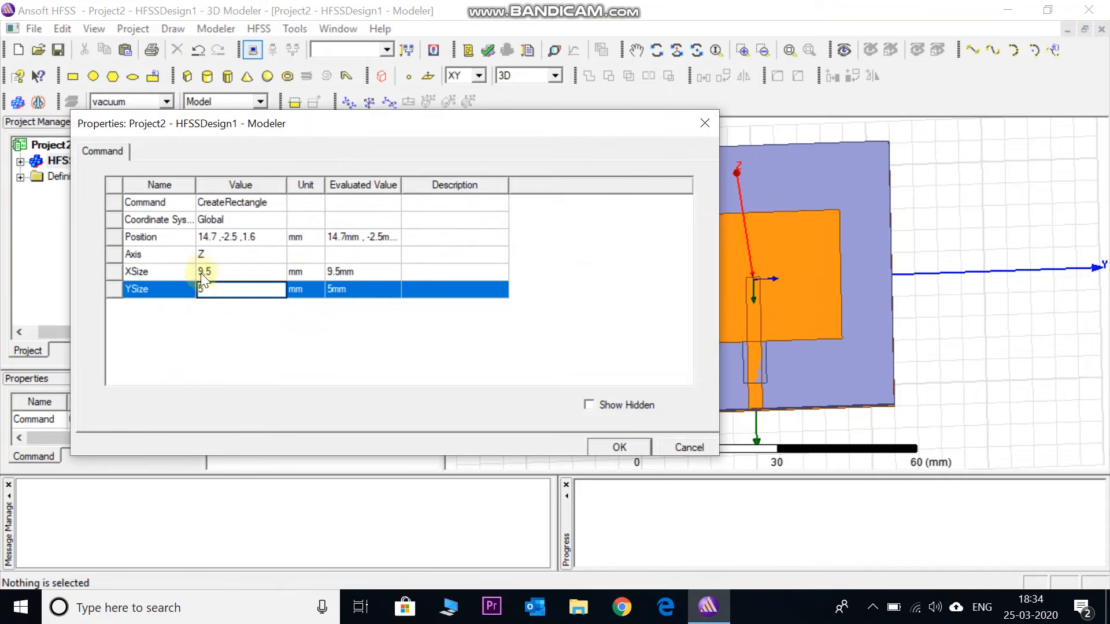
click(202, 273)
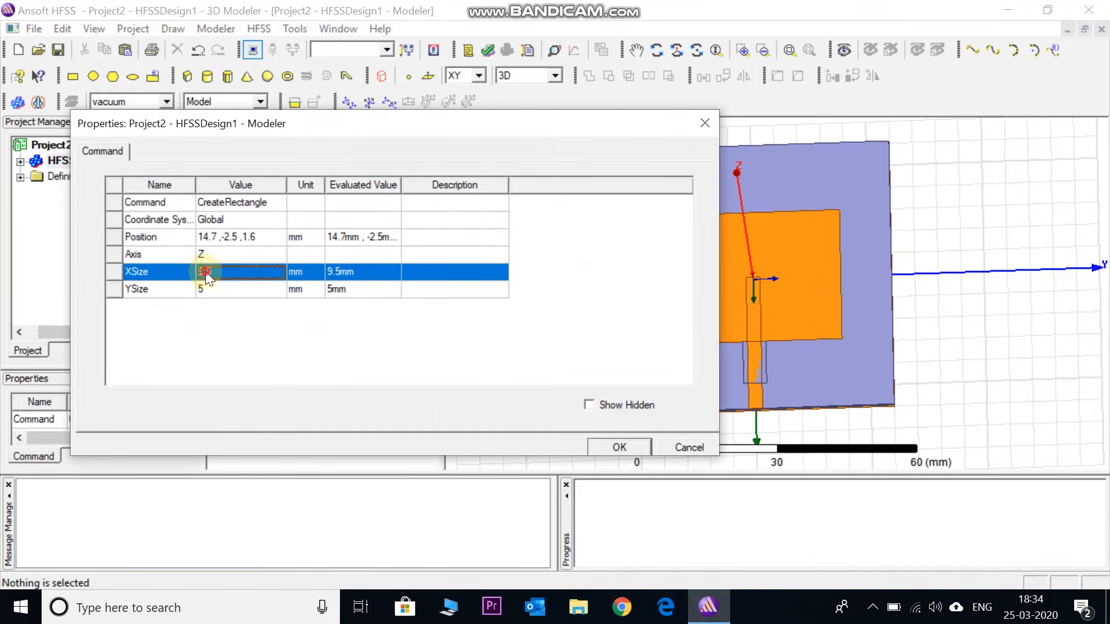
click(205, 272)
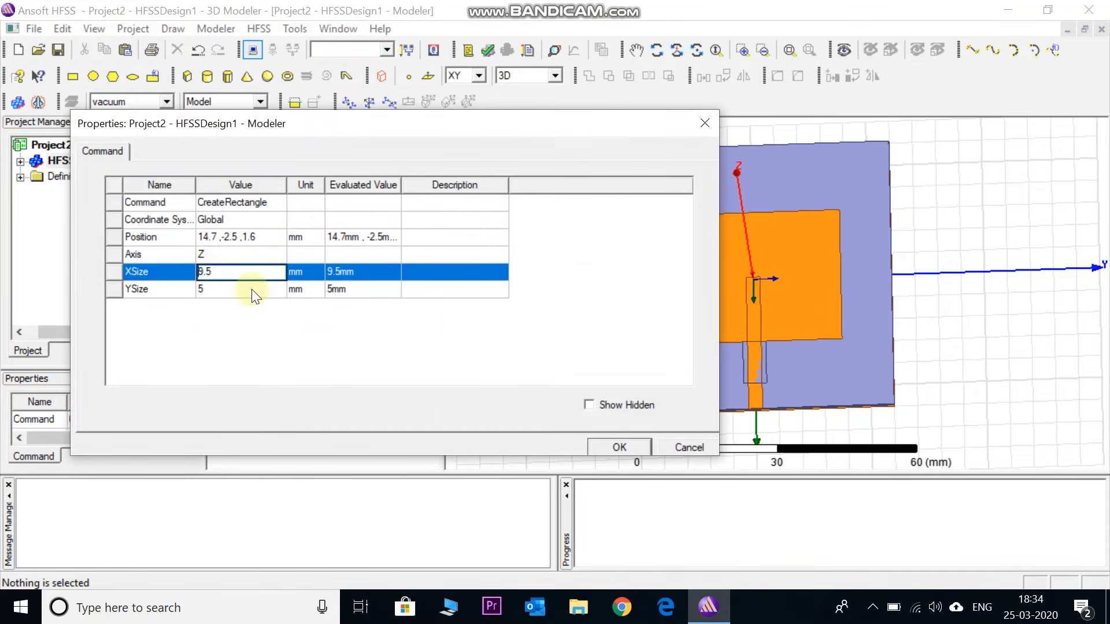
text(-)
click(310, 332)
click(602, 449)
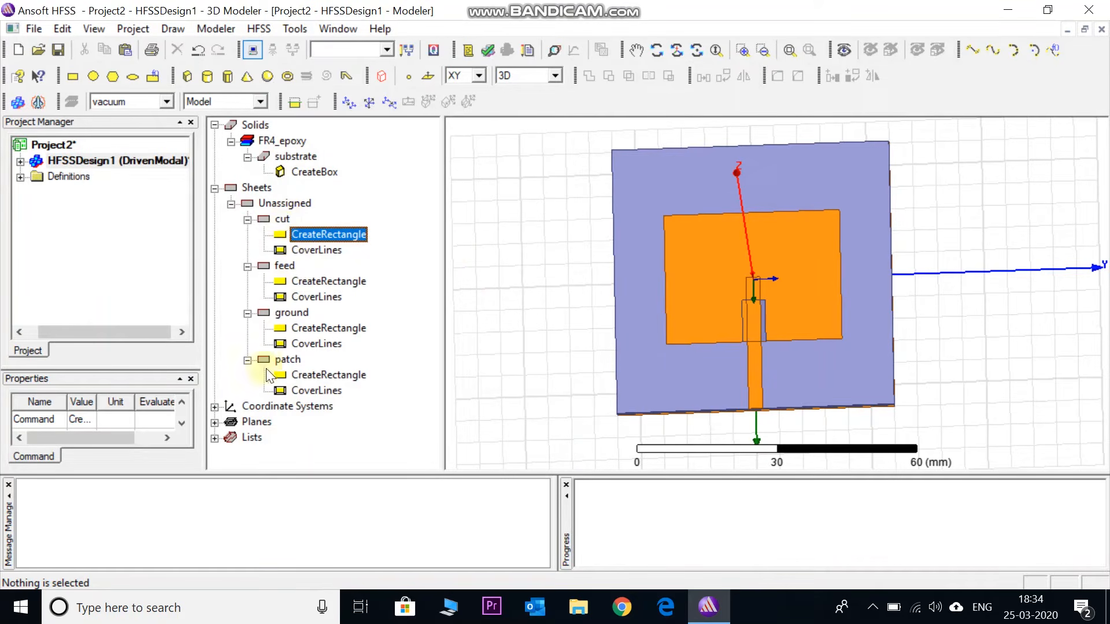
Subtract the cut rectangle from the patch without cloning the tool object
click(287, 359)
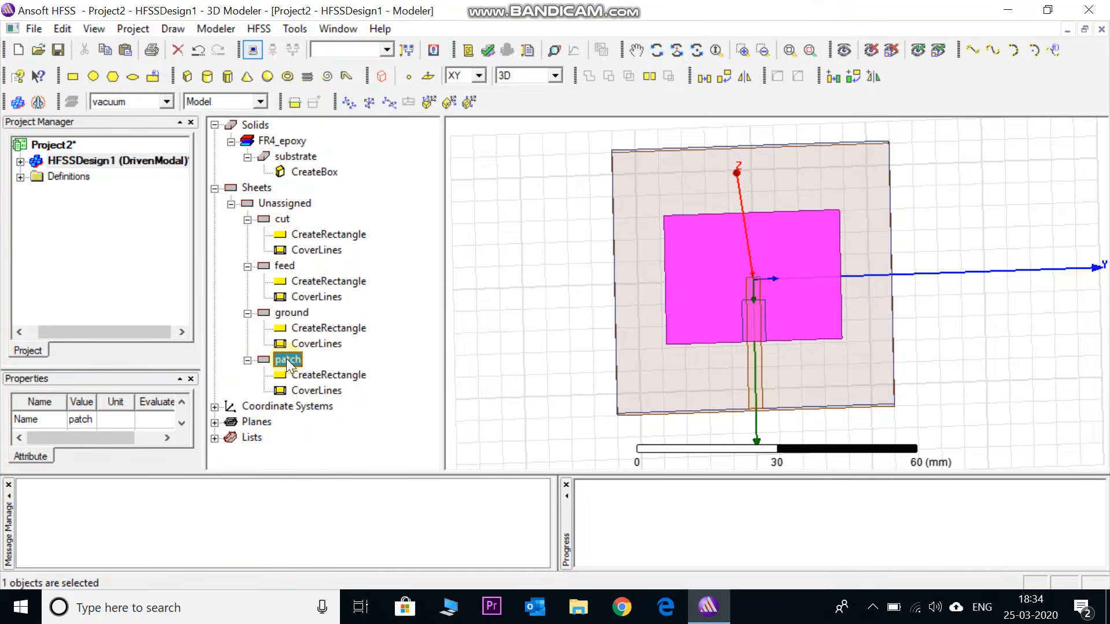
click(286, 359)
ctrl+click(282, 220)
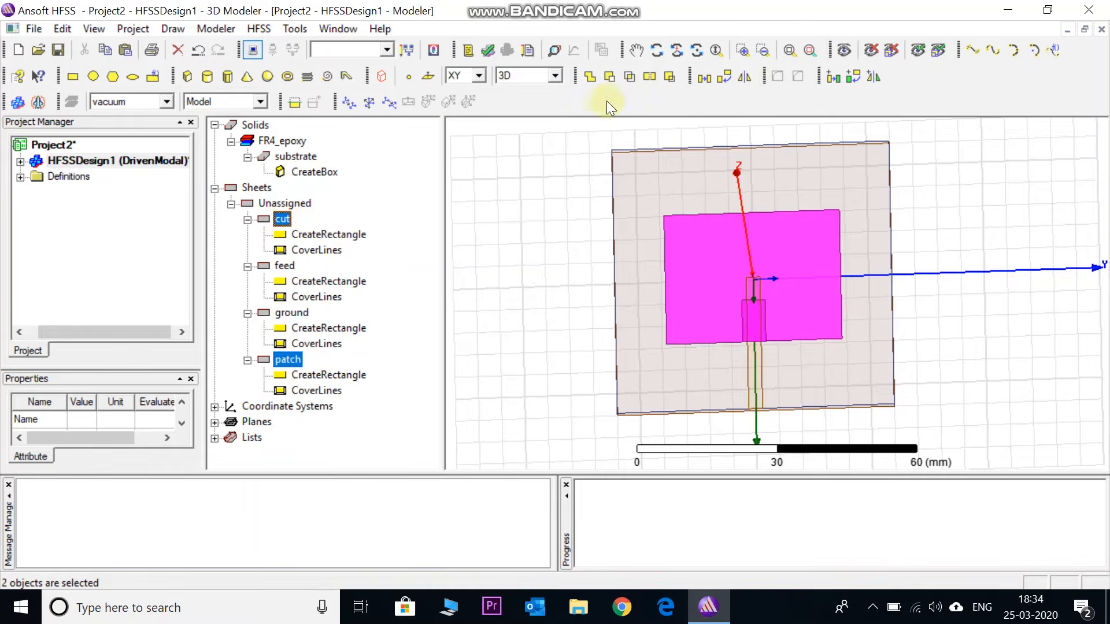
click(607, 78)
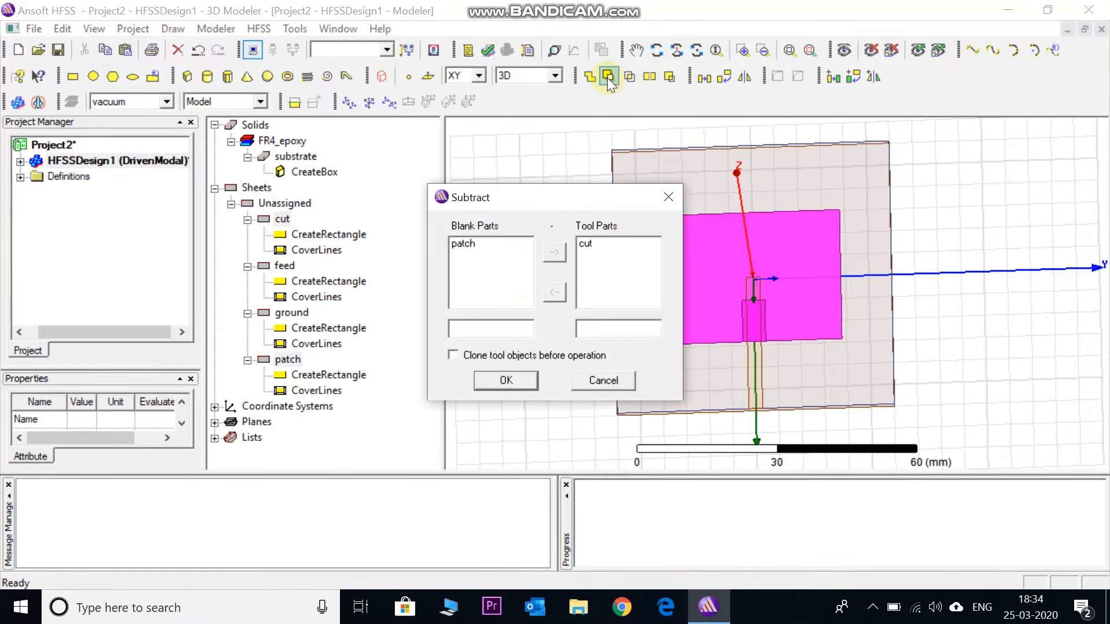
click(503, 379)
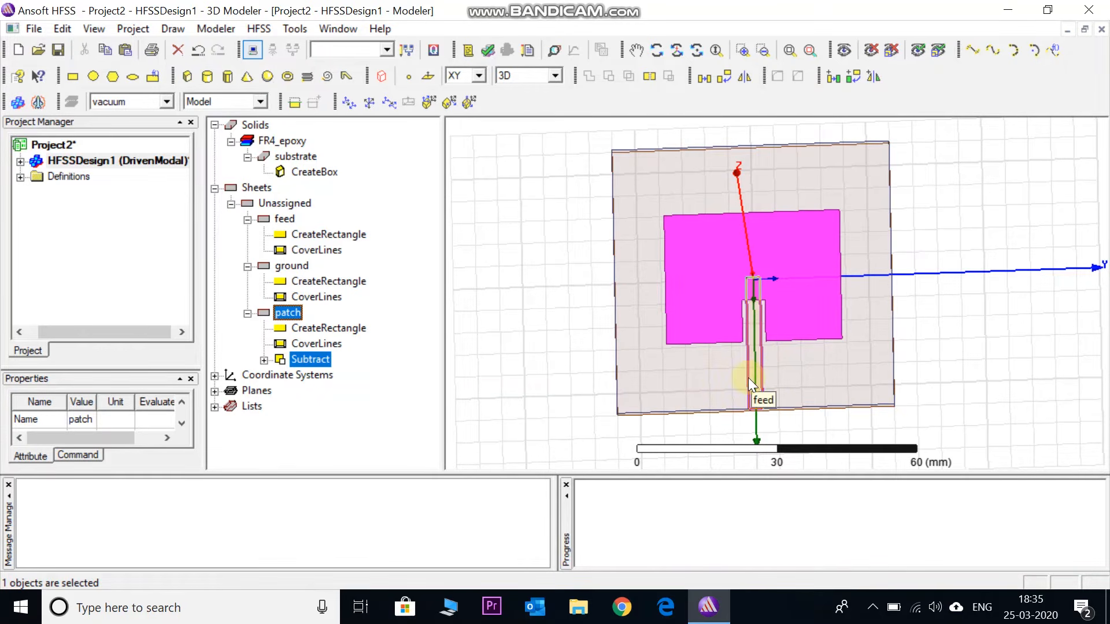
Unite the feed with the patch, selecting the patch first
click(289, 313)
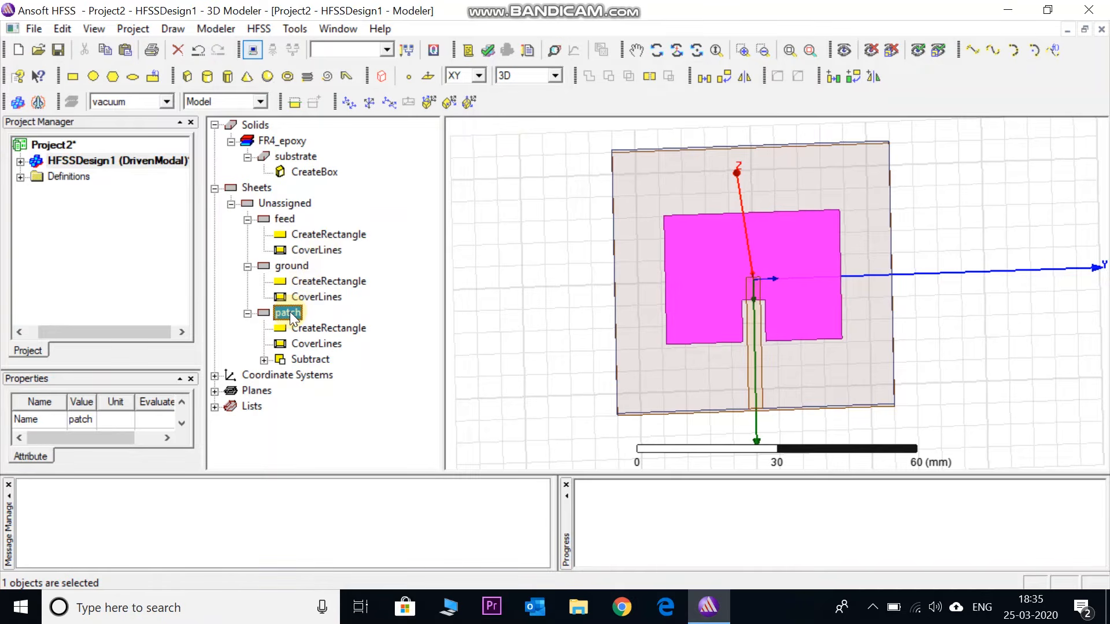
ctrl+click(284, 219)
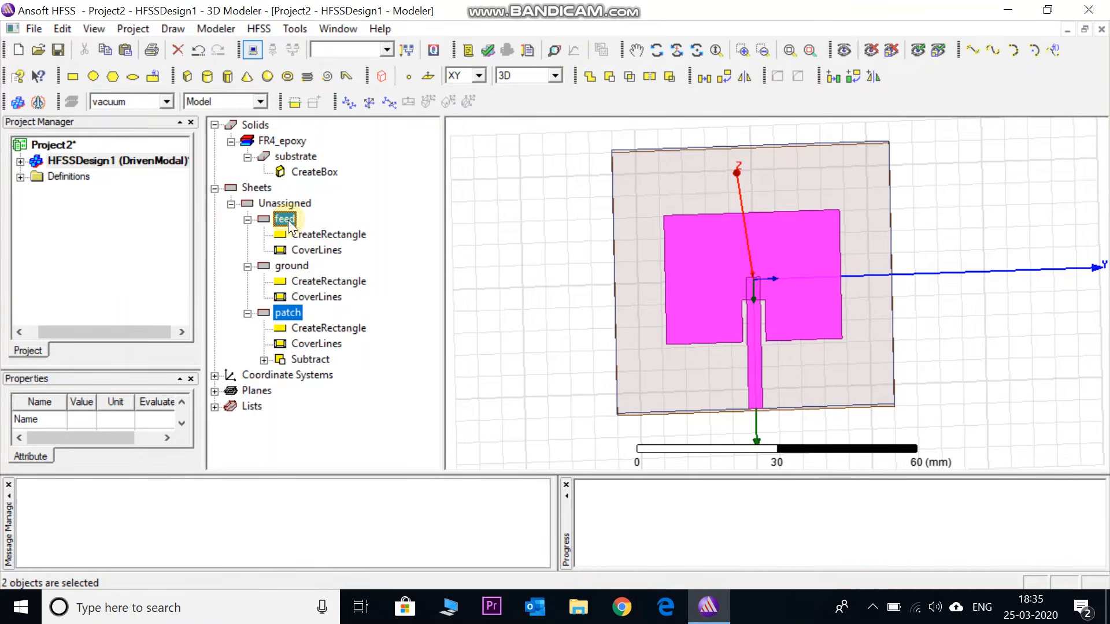
click(592, 78)
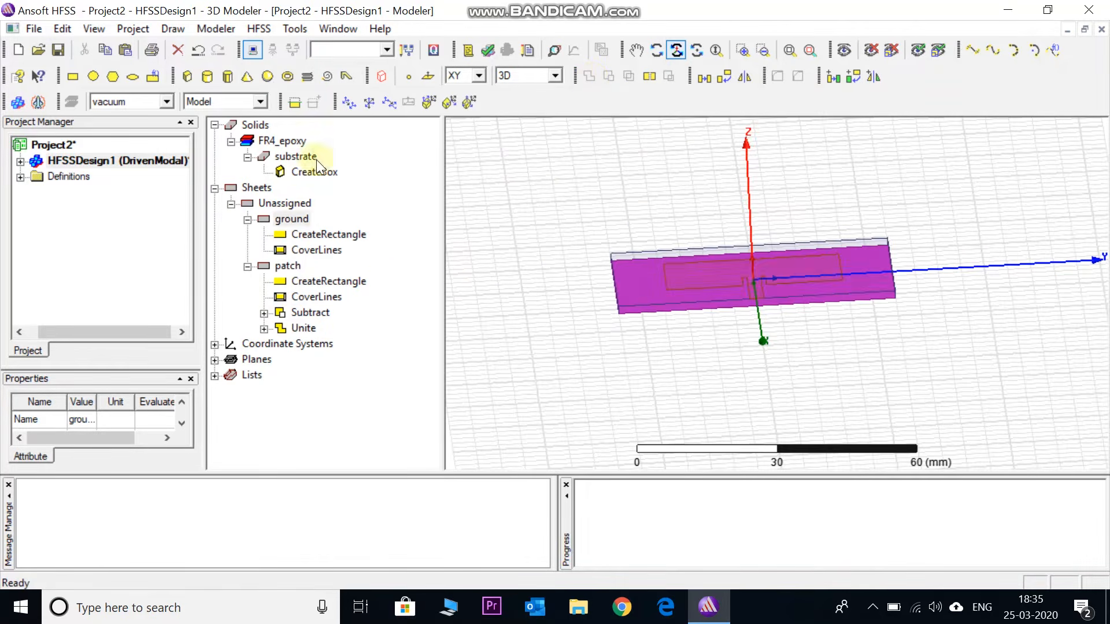
Draw a YZ-plane rectangle from the feed line's end corner at (30, -1.5, 1.6) down across the substrate's side face
click(300, 156)
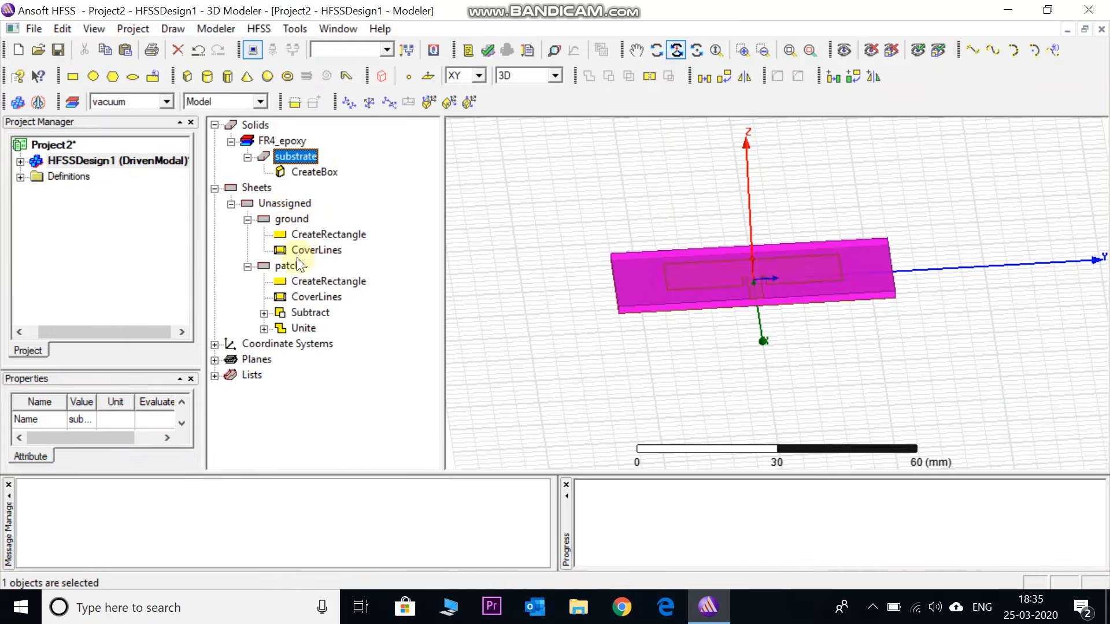
click(289, 267)
click(377, 324)
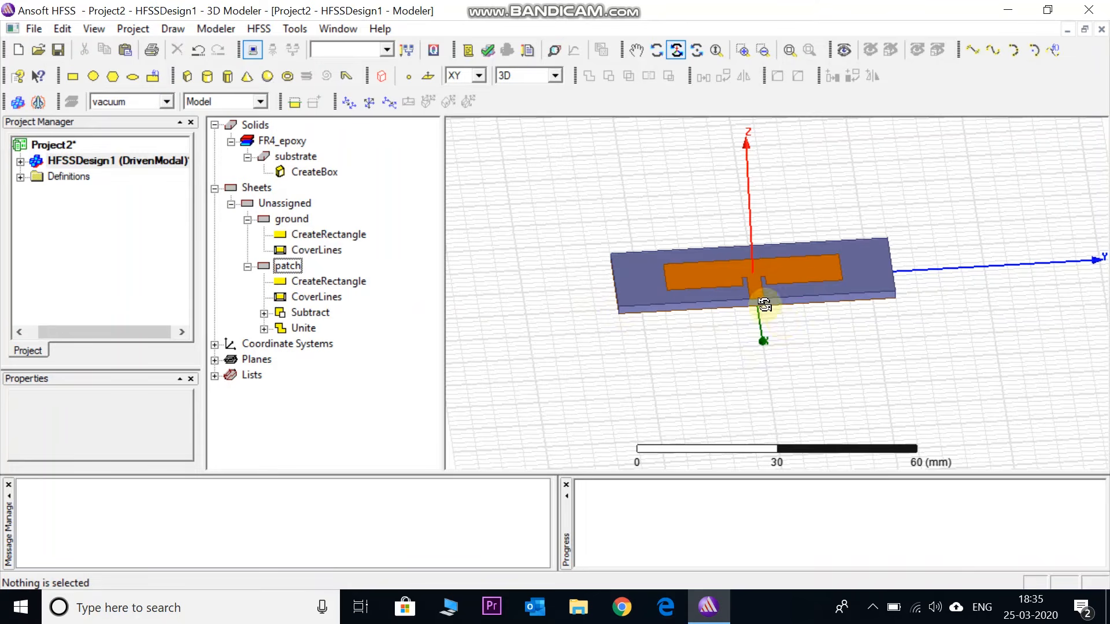
scroll(761, 304, up, 3)
scroll(762, 305, up, 10)
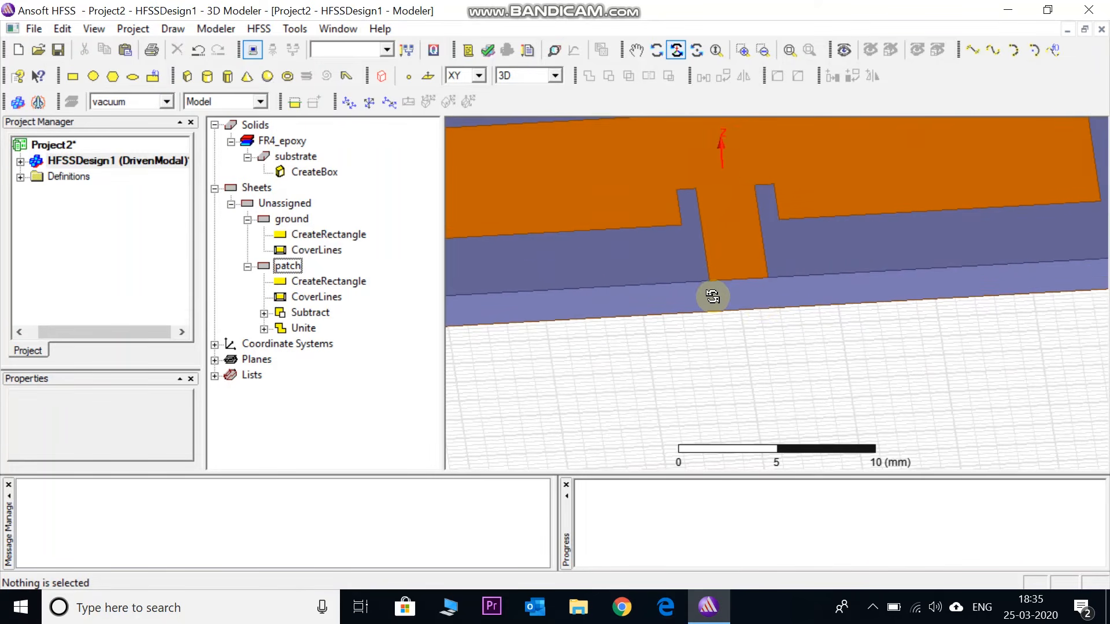
click(73, 78)
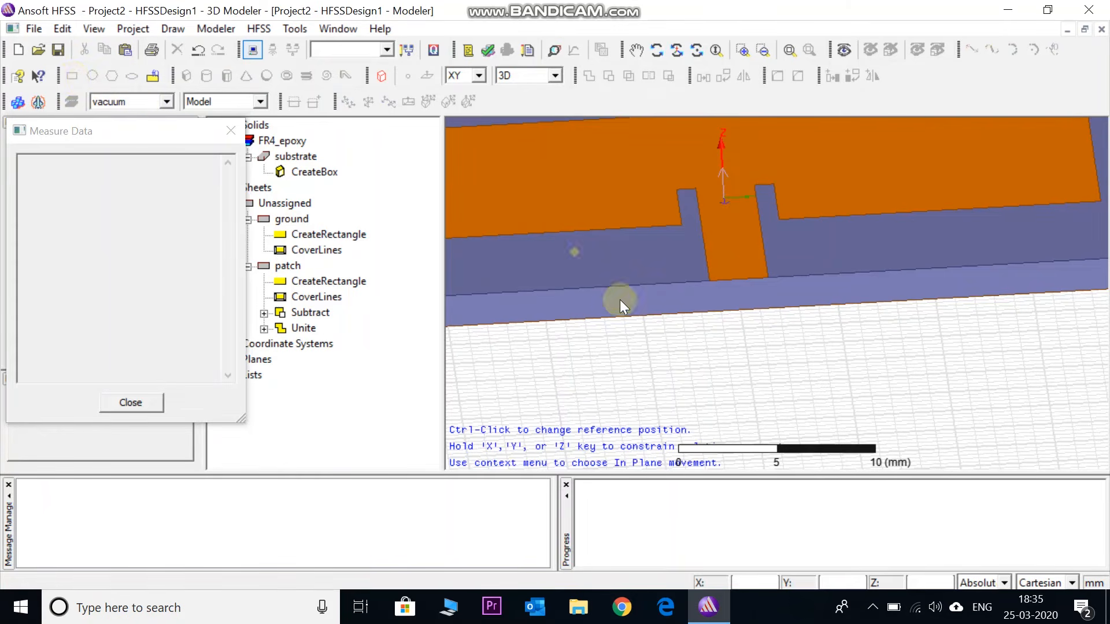
click(709, 277)
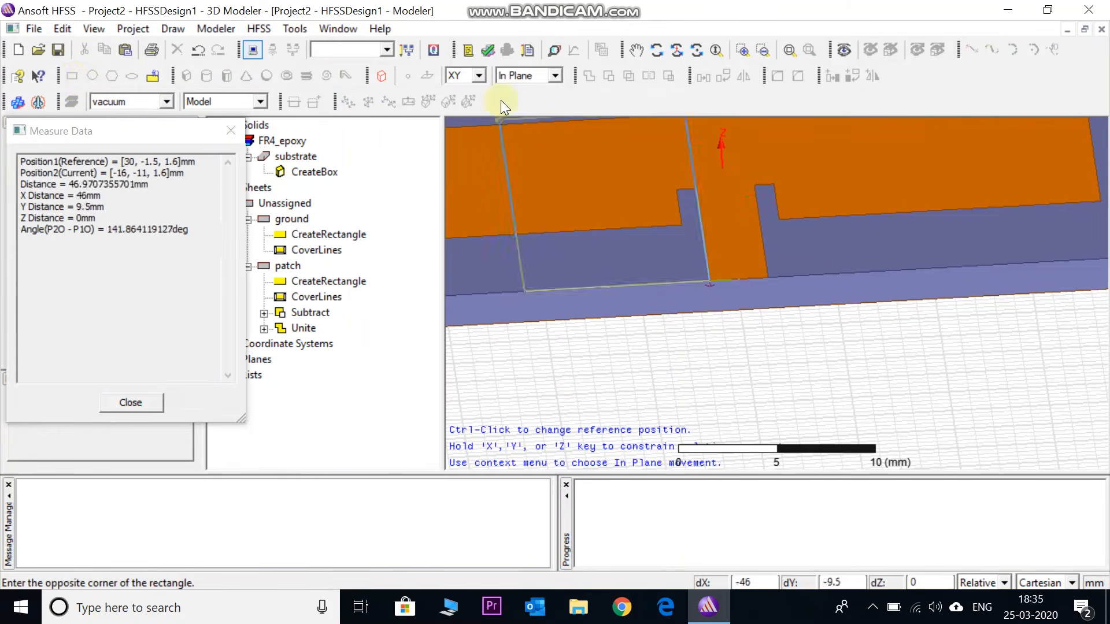
click(480, 79)
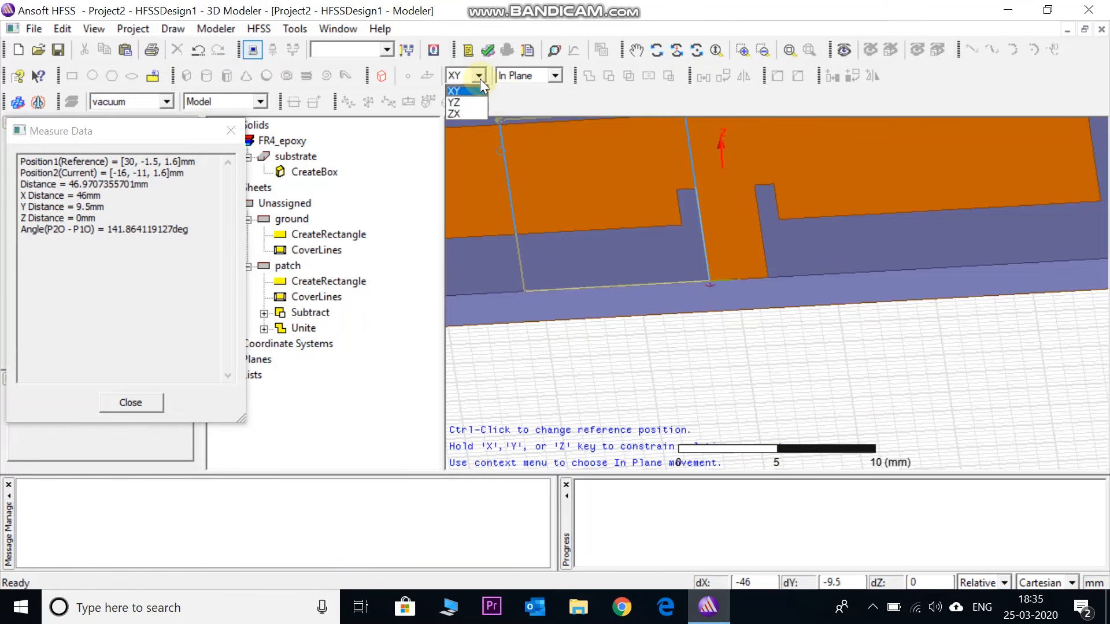
click(463, 103)
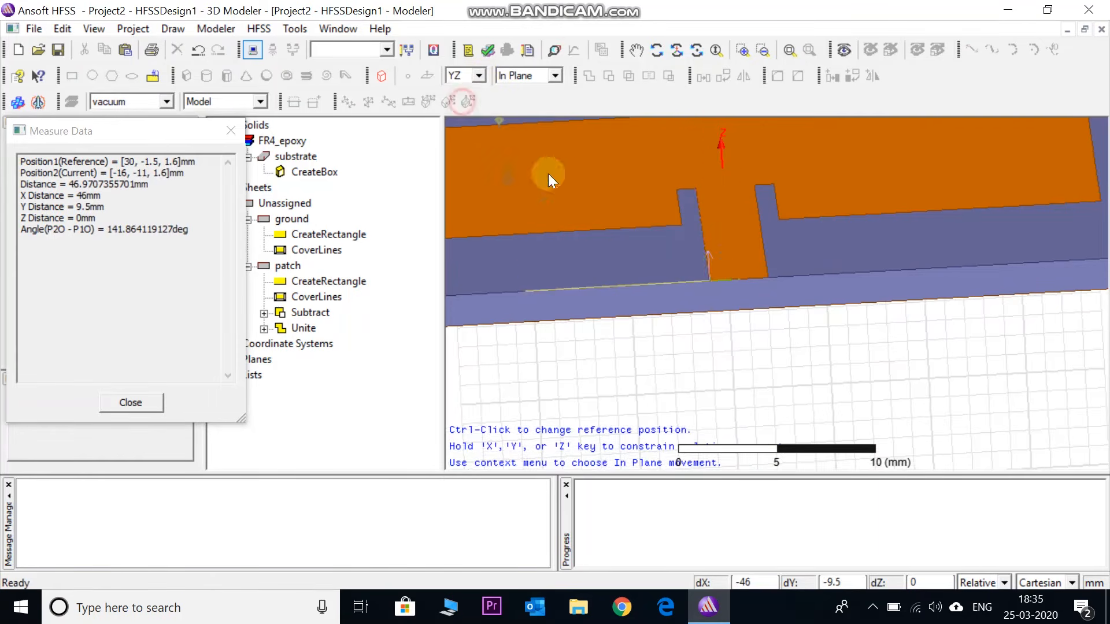
click(774, 314)
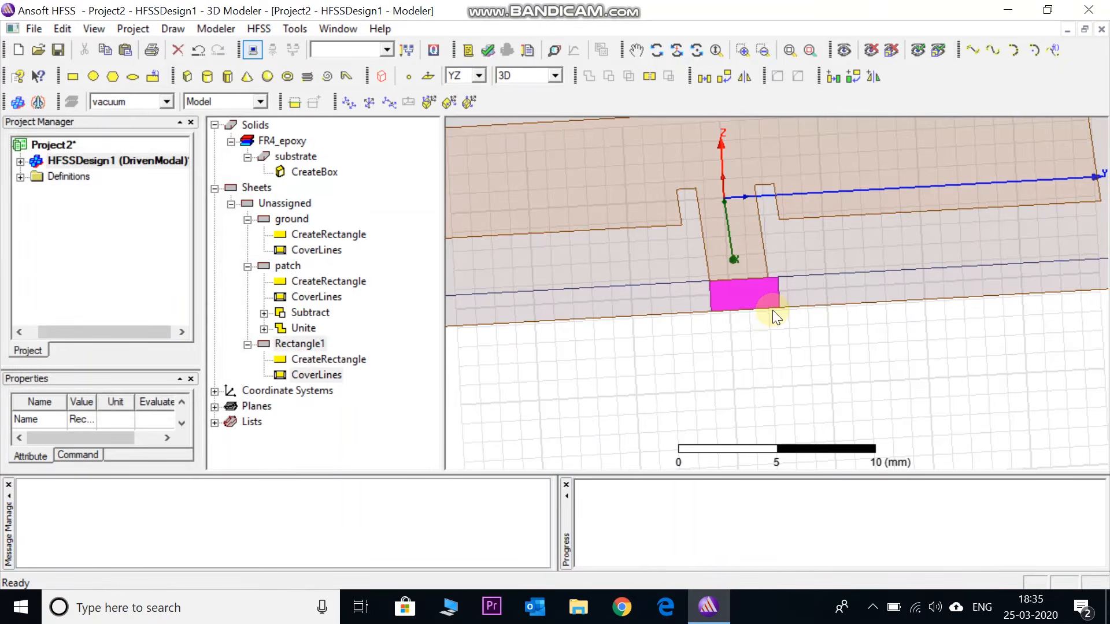
Rename the new rectangle at the end of the feed line as port
double_click(309, 344)
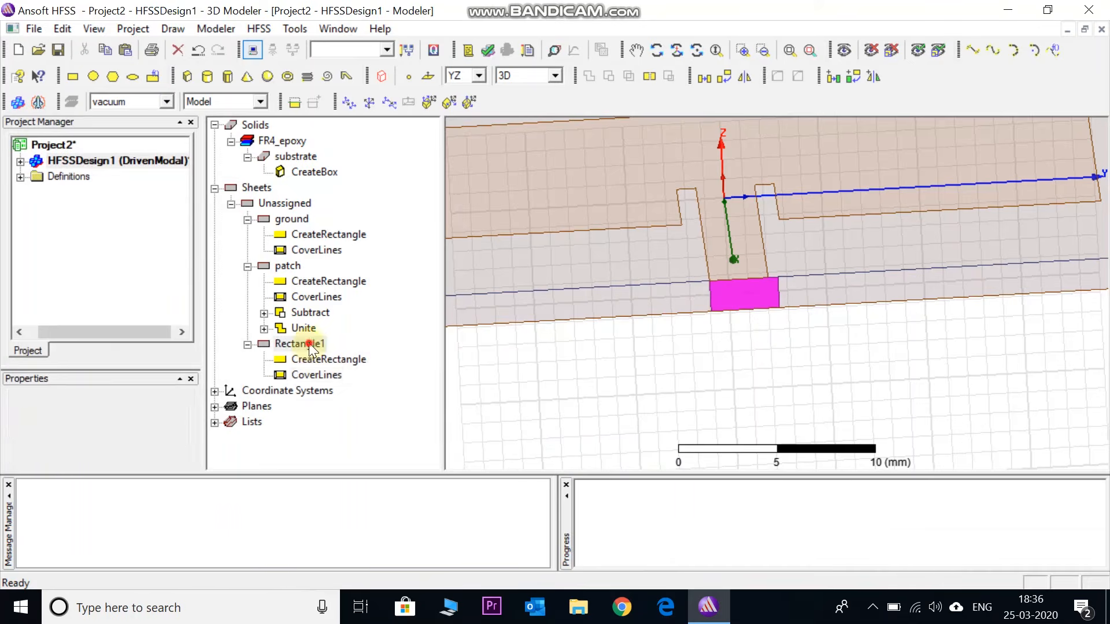
double_click(240, 204)
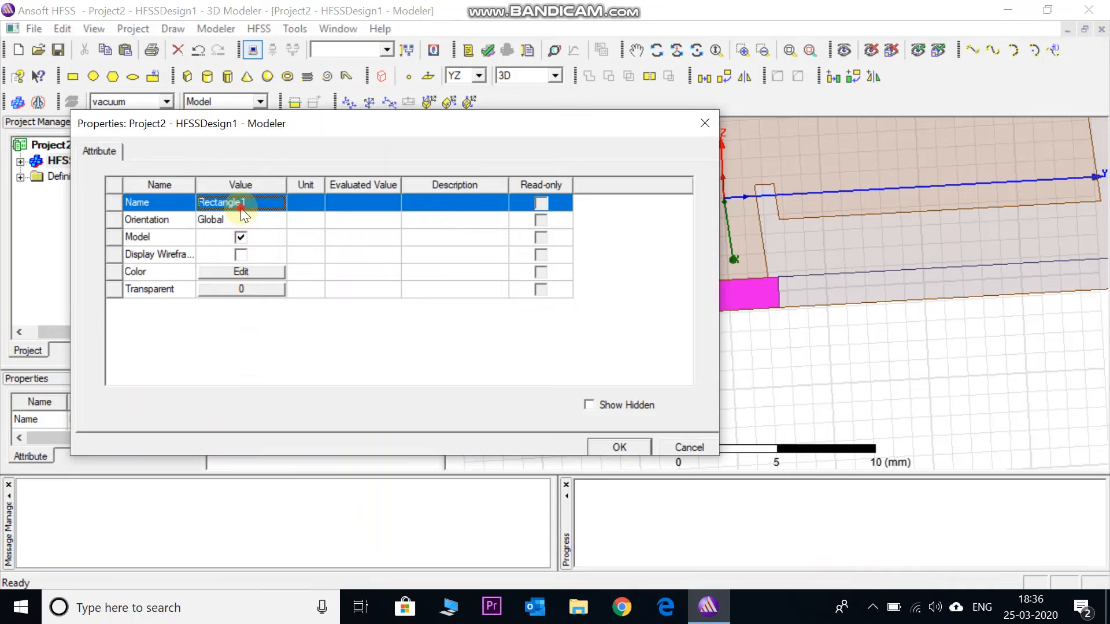
text(port)
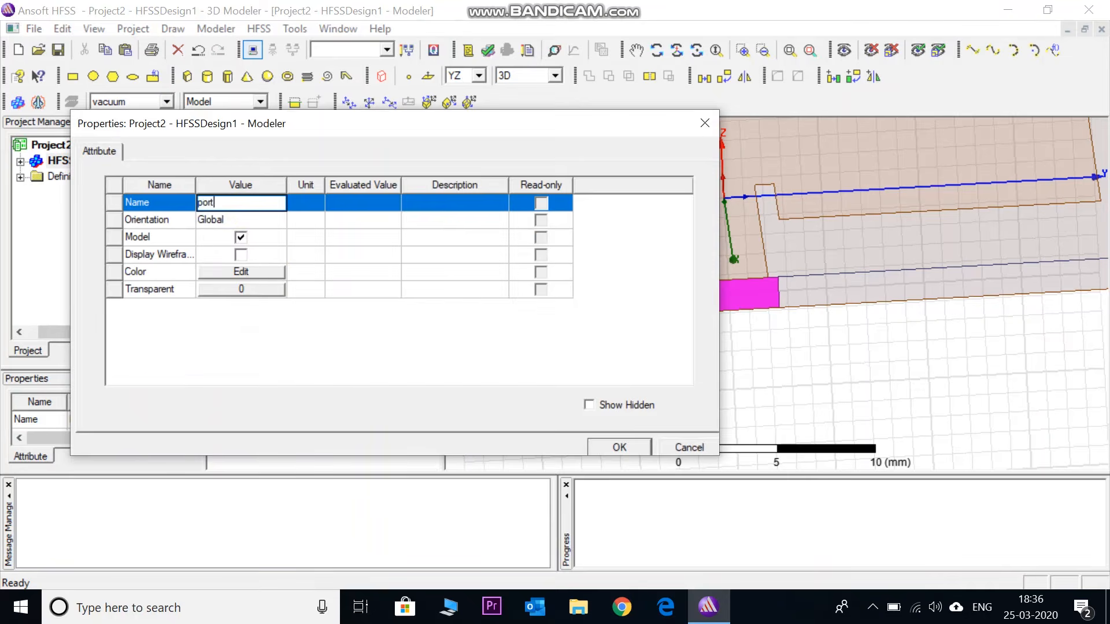
click(621, 441)
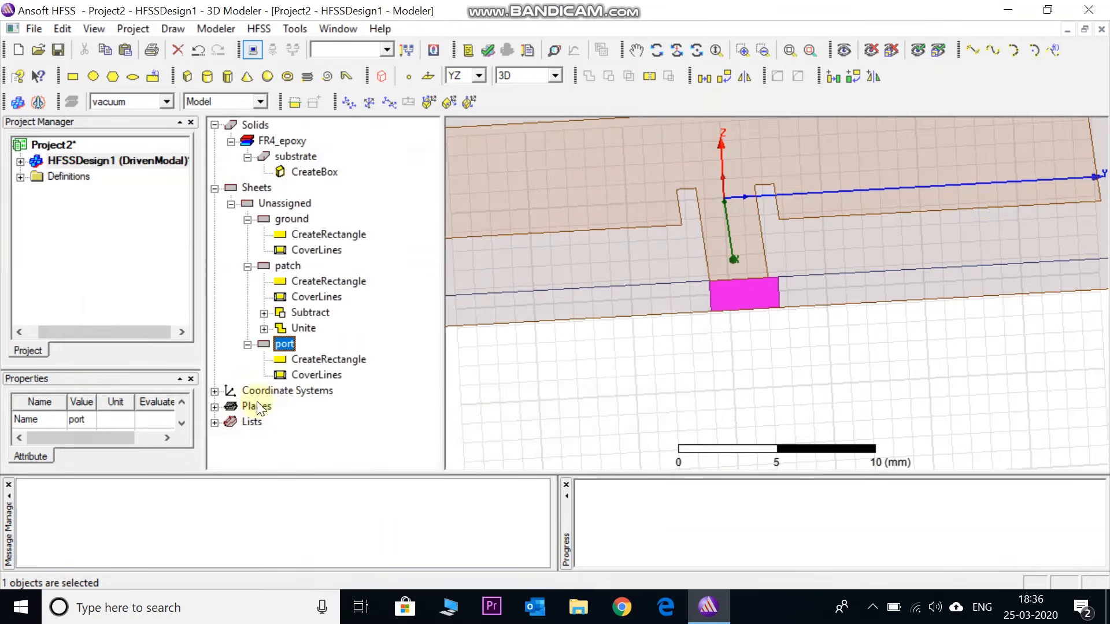
Set the YSize of the port rectangle to 3 mm
double_click(320, 360)
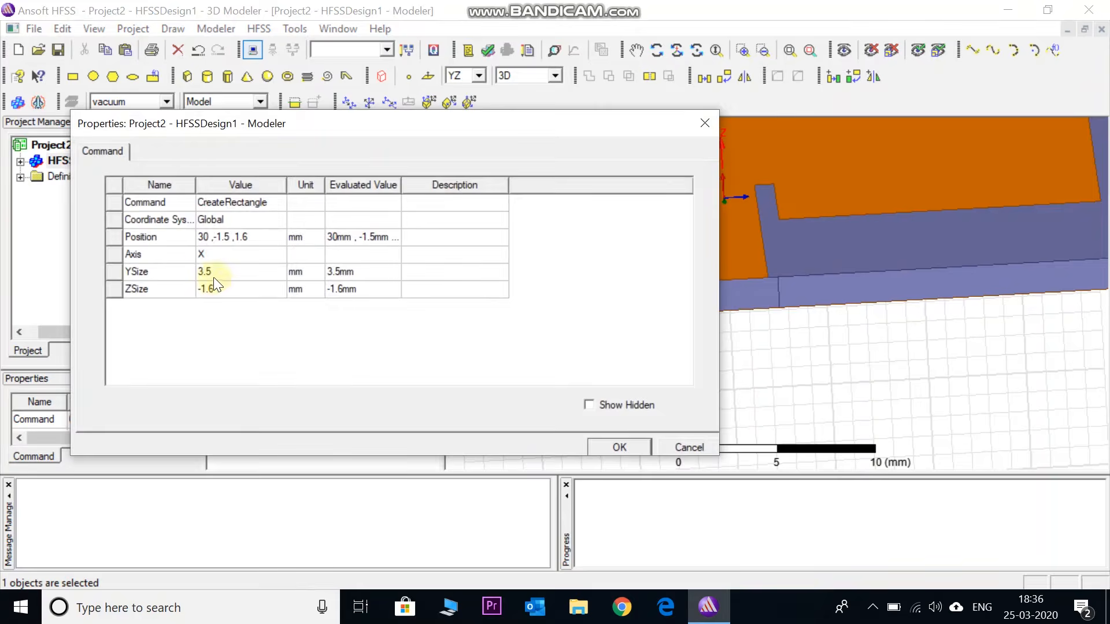
click(214, 272)
key(BackSpace)
key(BackSpace)
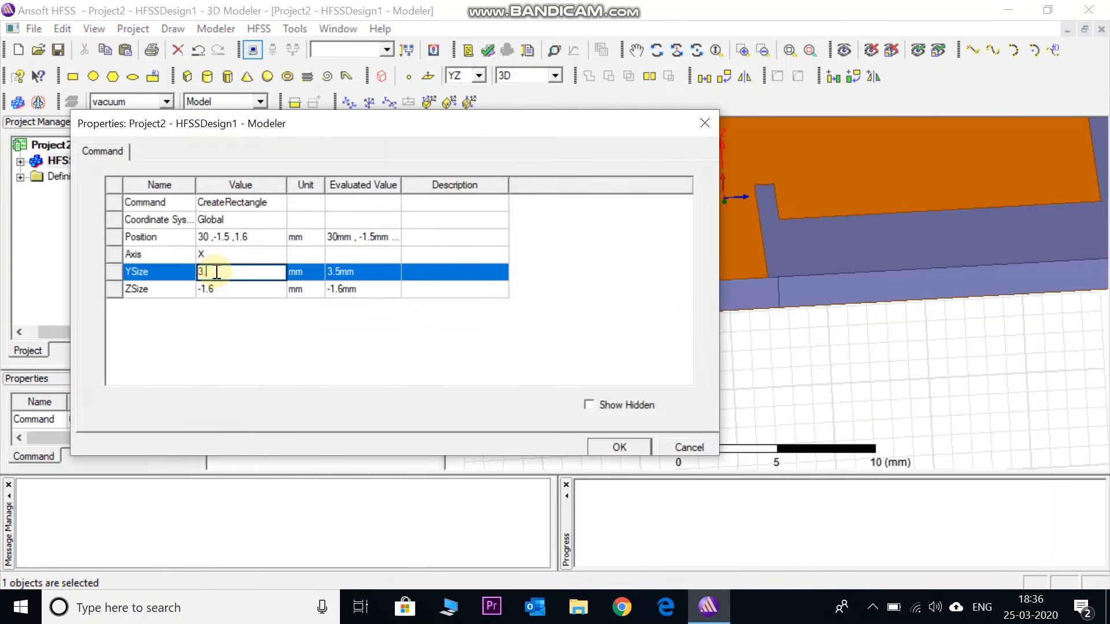
click(250, 340)
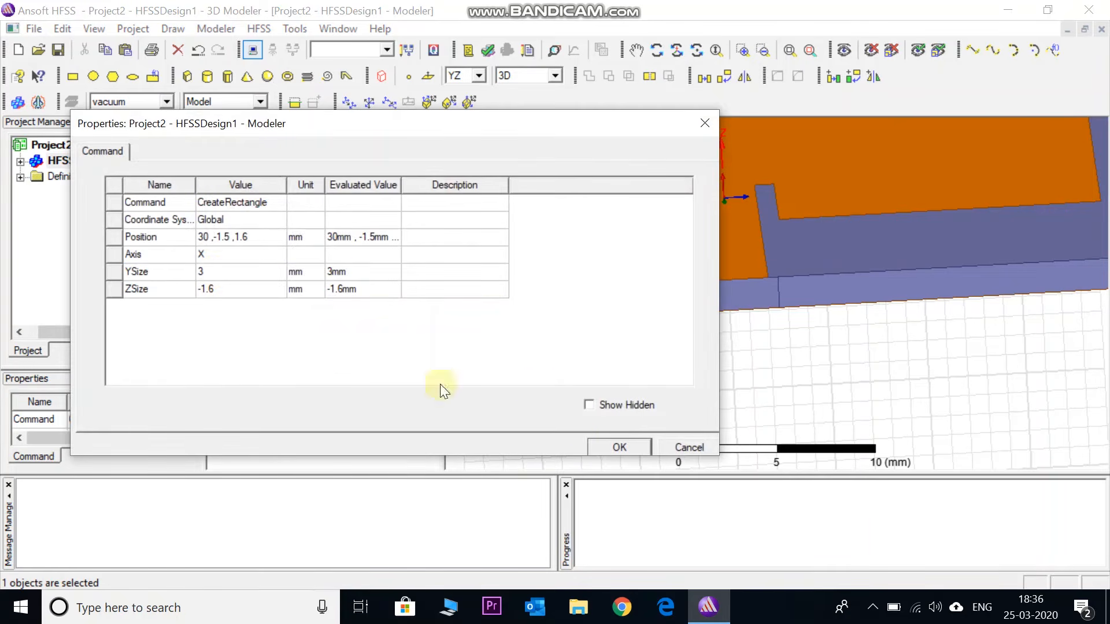
click(597, 446)
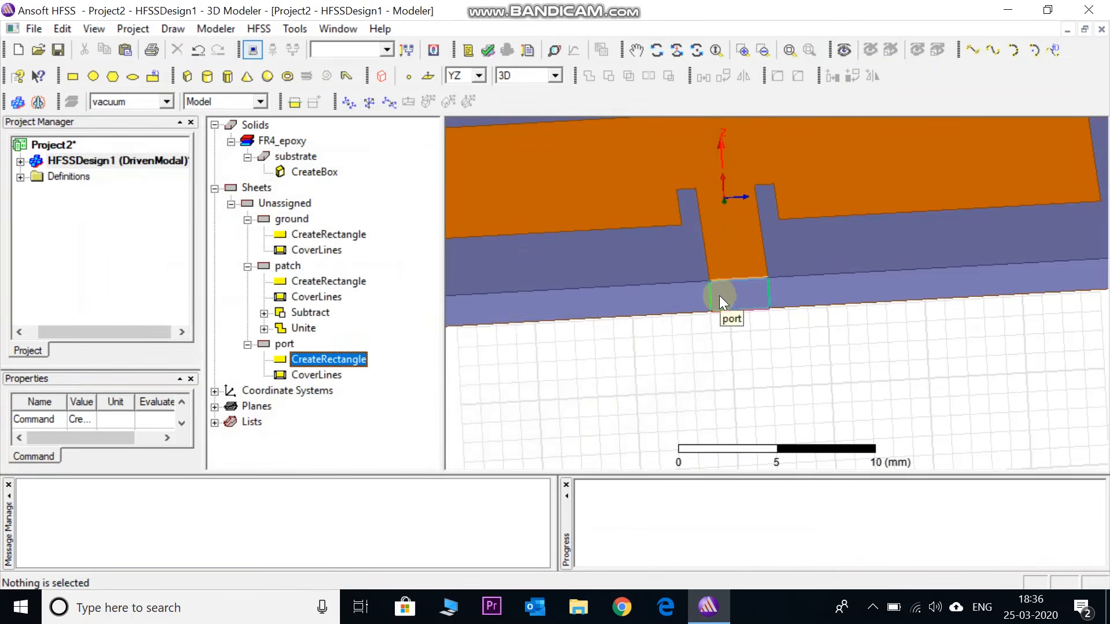
Start assigning a lumped port excitation to the port sheet, keeping name 1, 50 ohm resistance and 0 ohm reactance
click(283, 344)
right_click(289, 344)
mouse_move(416, 488)
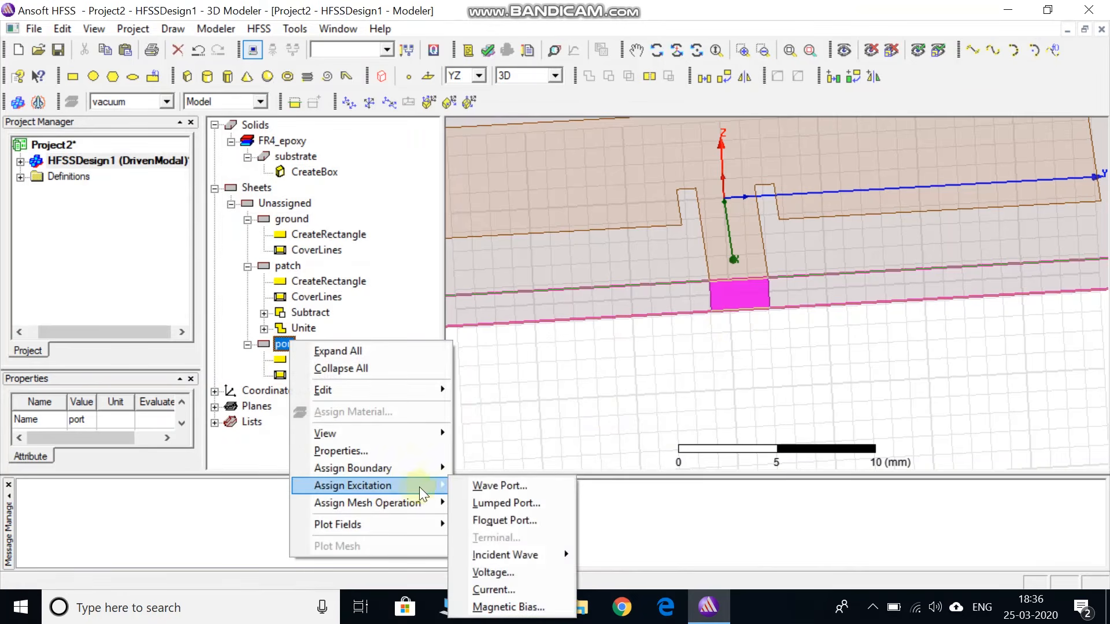
click(496, 504)
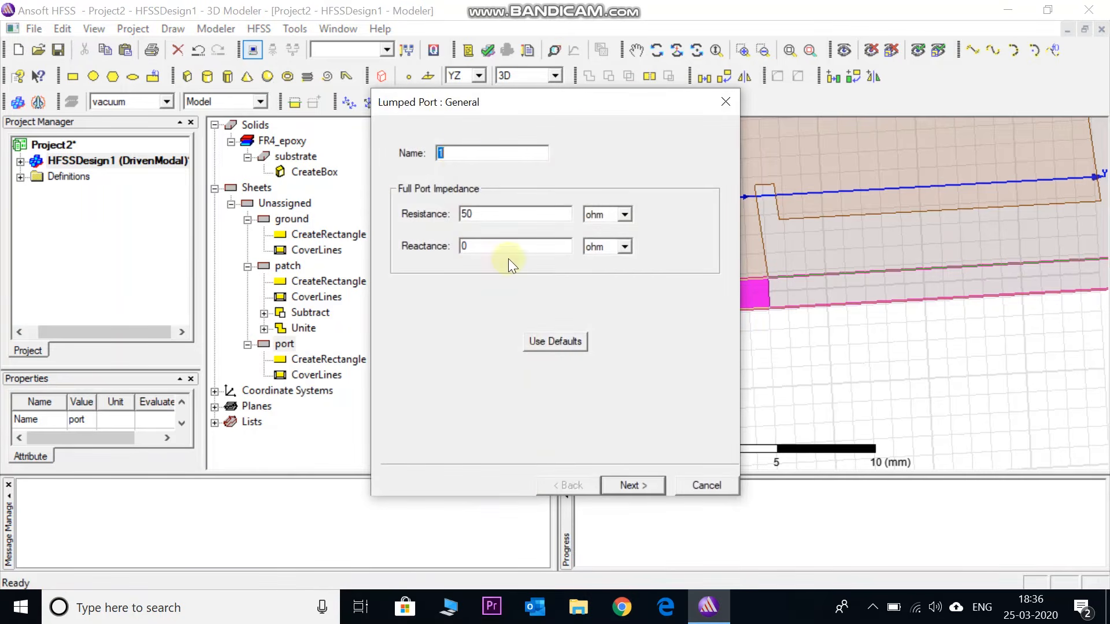
click(620, 486)
Define the lumped port's integration line from the lower edge centre (30, 0, 0) to the upper edge centre (30, 0, 1.6), renormalizing all modes to 50 ohm
click(486, 191)
click(489, 192)
click(495, 219)
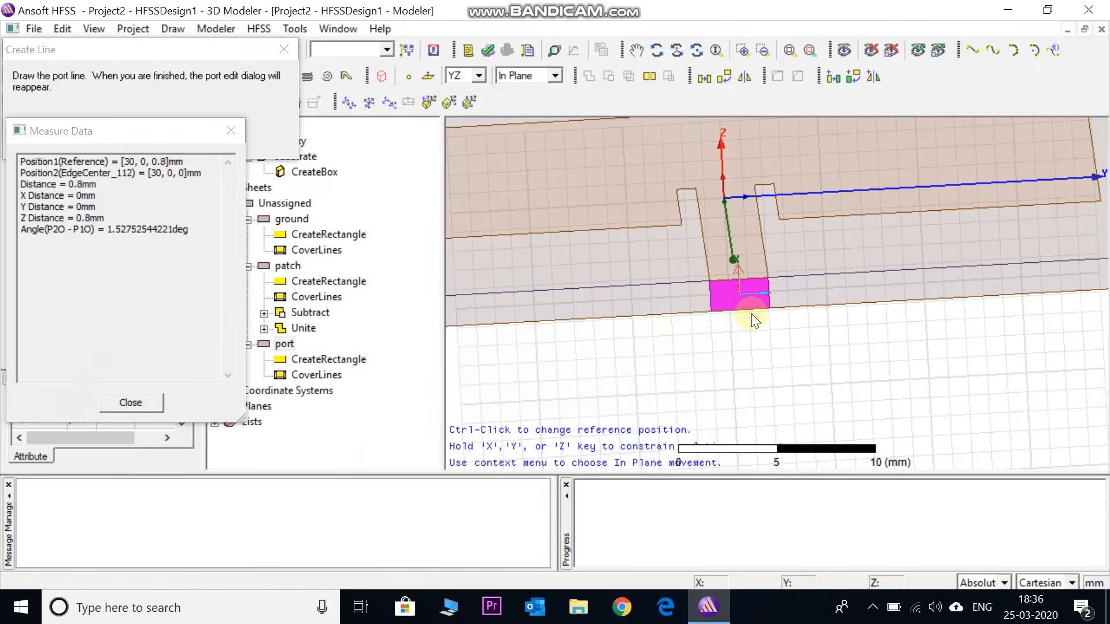
scroll(740, 315, up, 4)
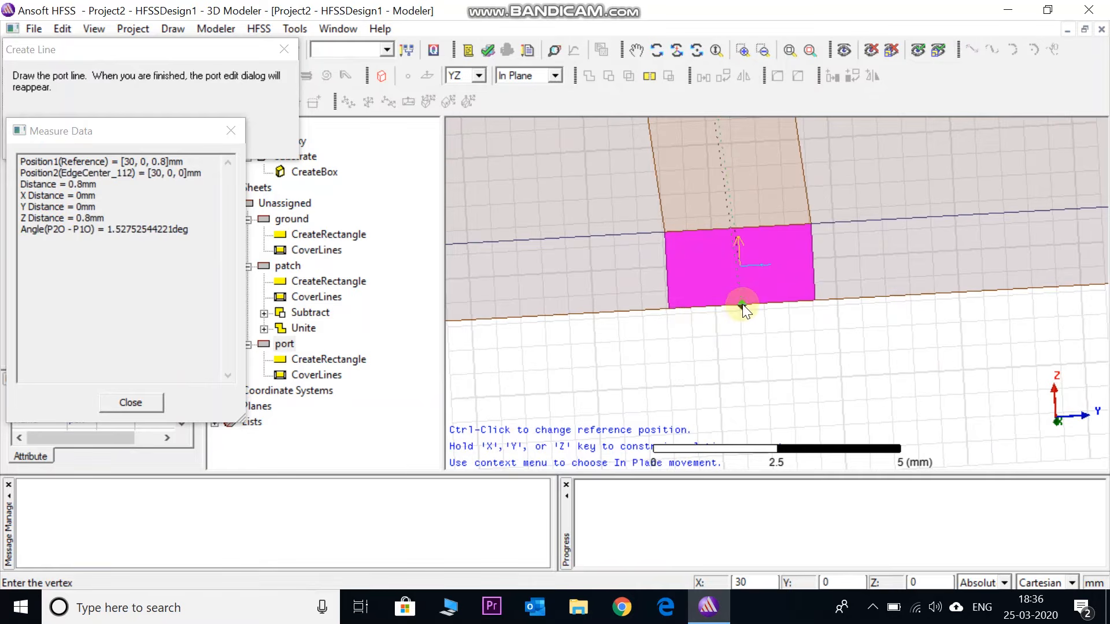
click(741, 301)
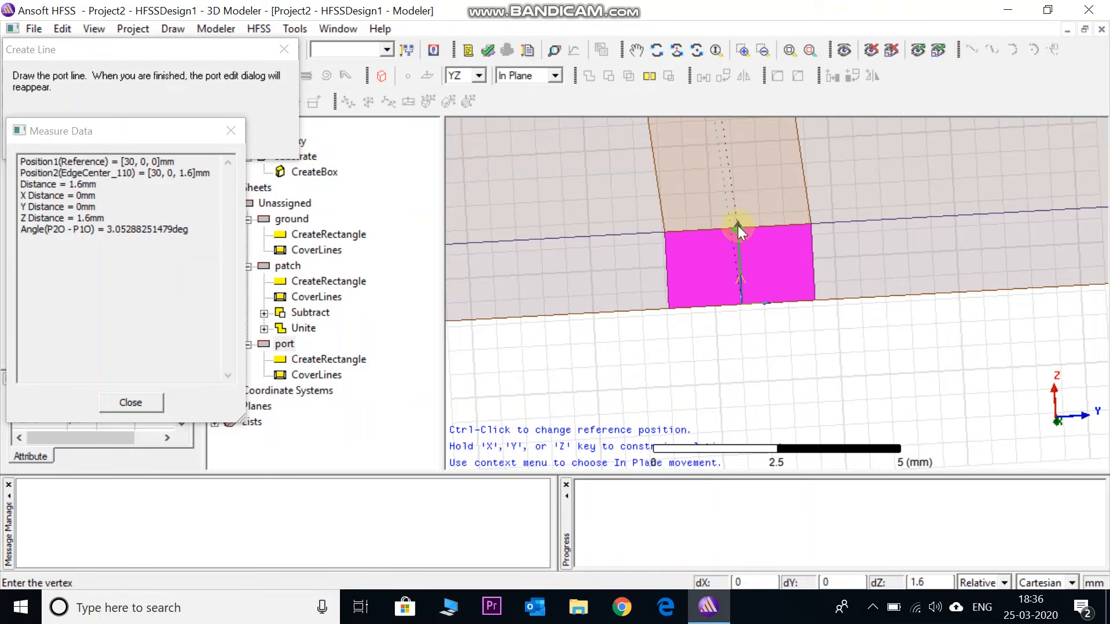
click(738, 226)
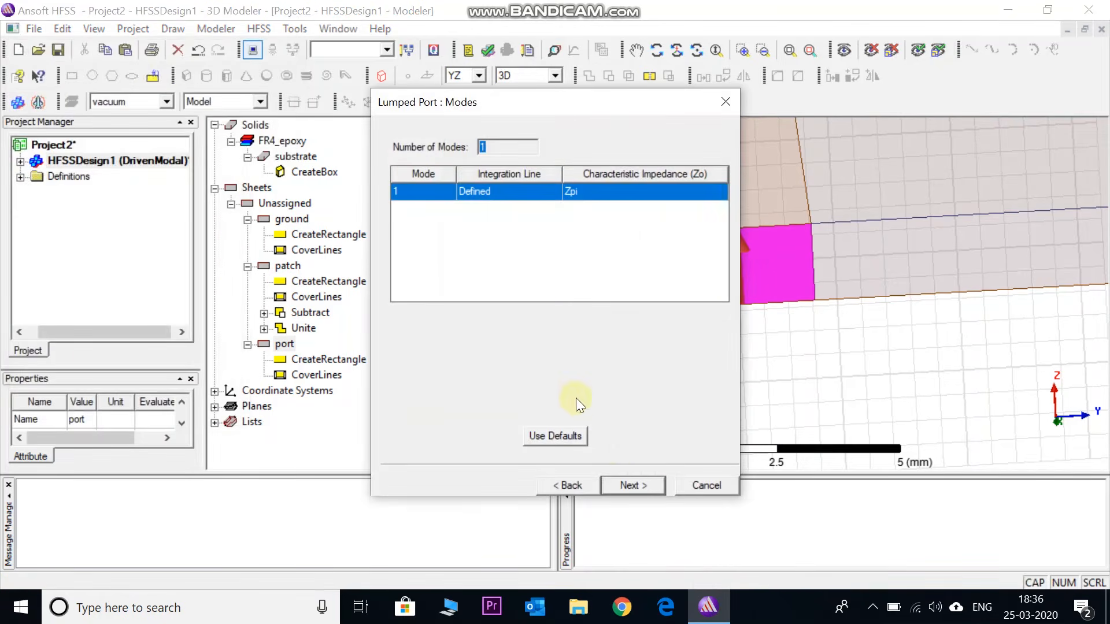
click(644, 484)
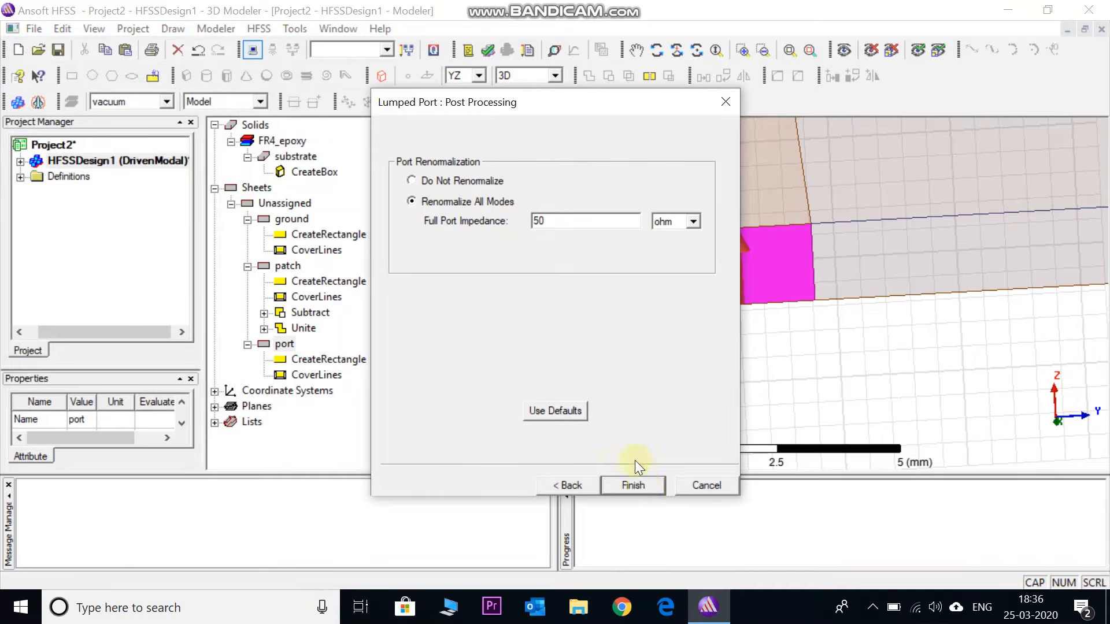
click(638, 485)
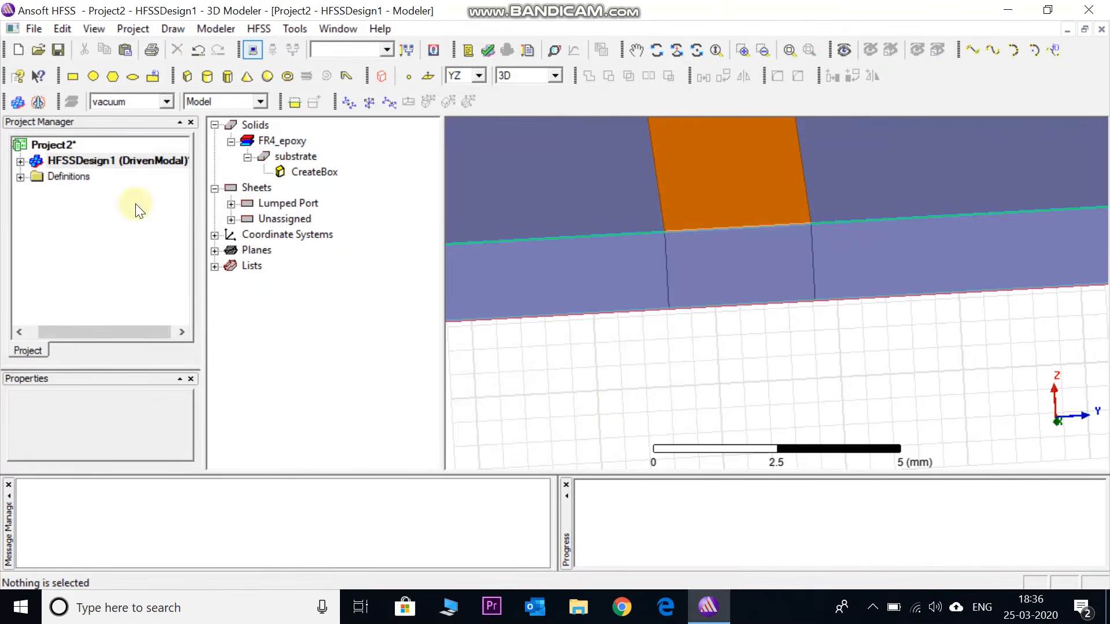
Examine the lumped port excitation on the model and the substrate solid with its material assignment
click(22, 161)
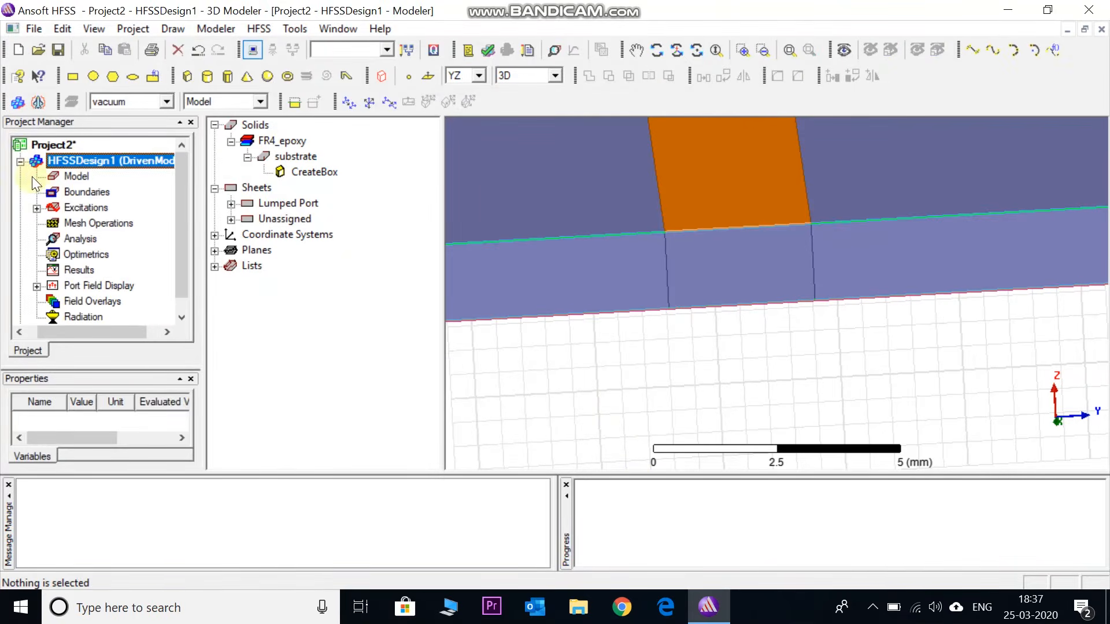
click(37, 208)
click(83, 222)
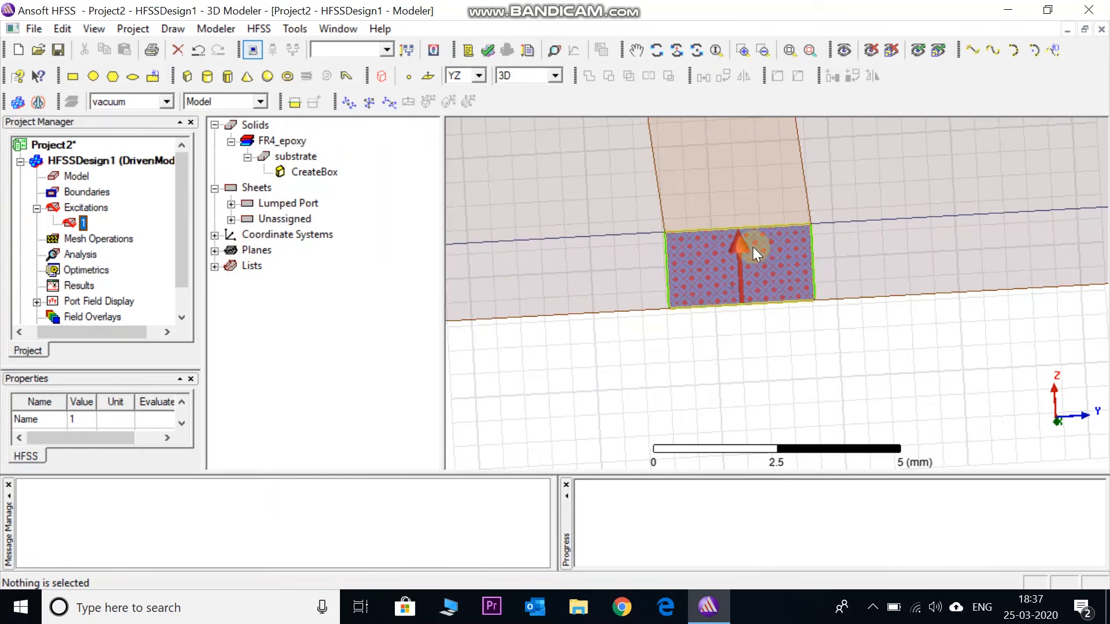
scroll(668, 356, down, 3)
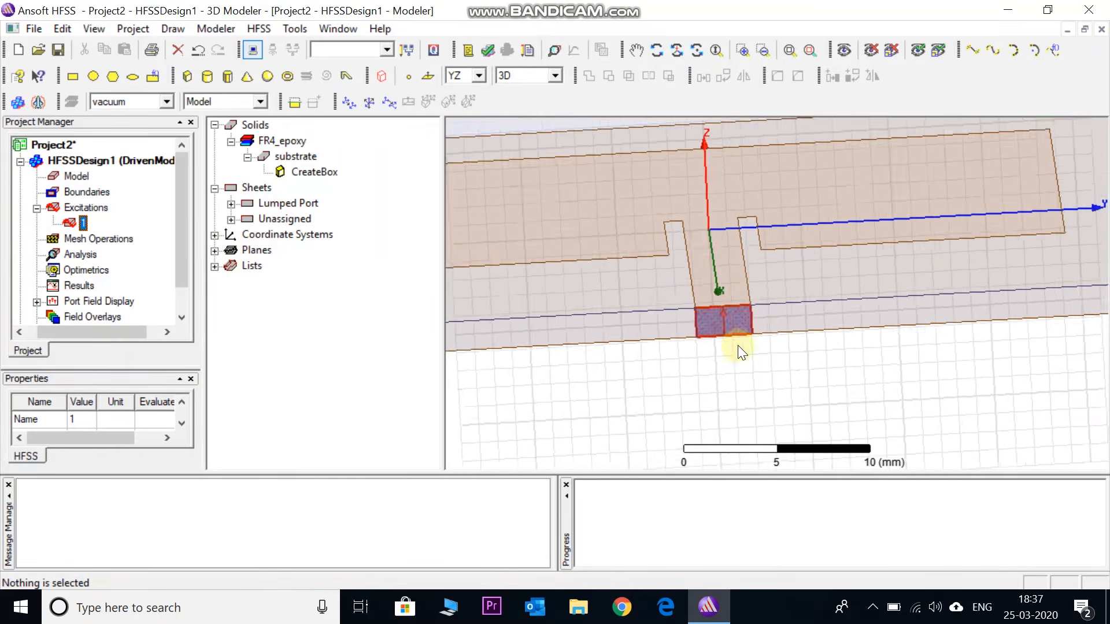
scroll(737, 346, down, 4)
click(231, 219)
click(292, 156)
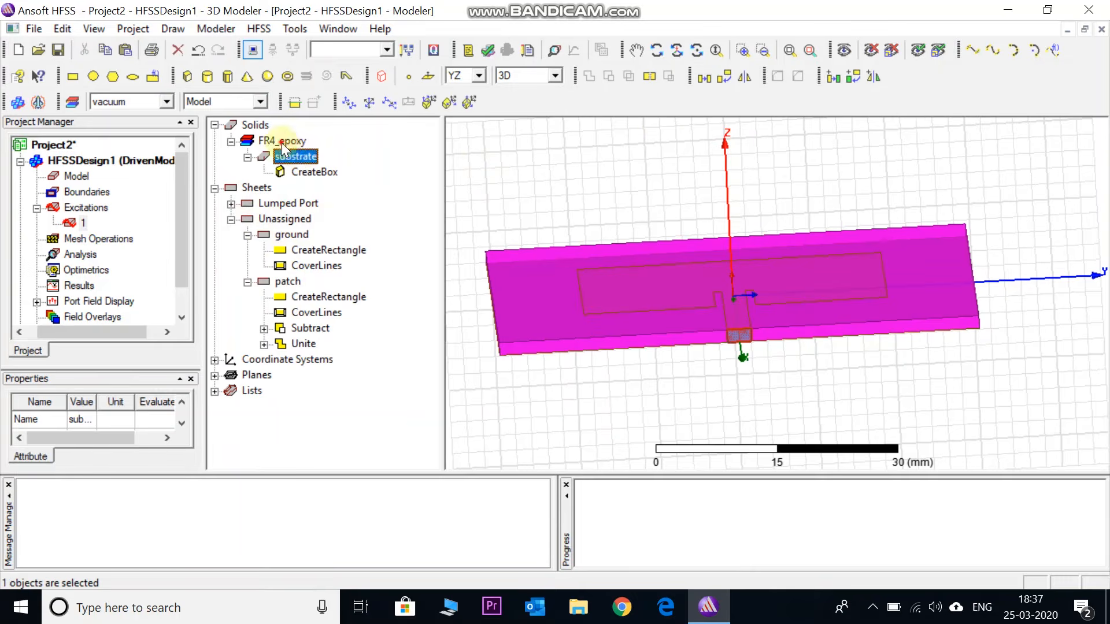
click(281, 142)
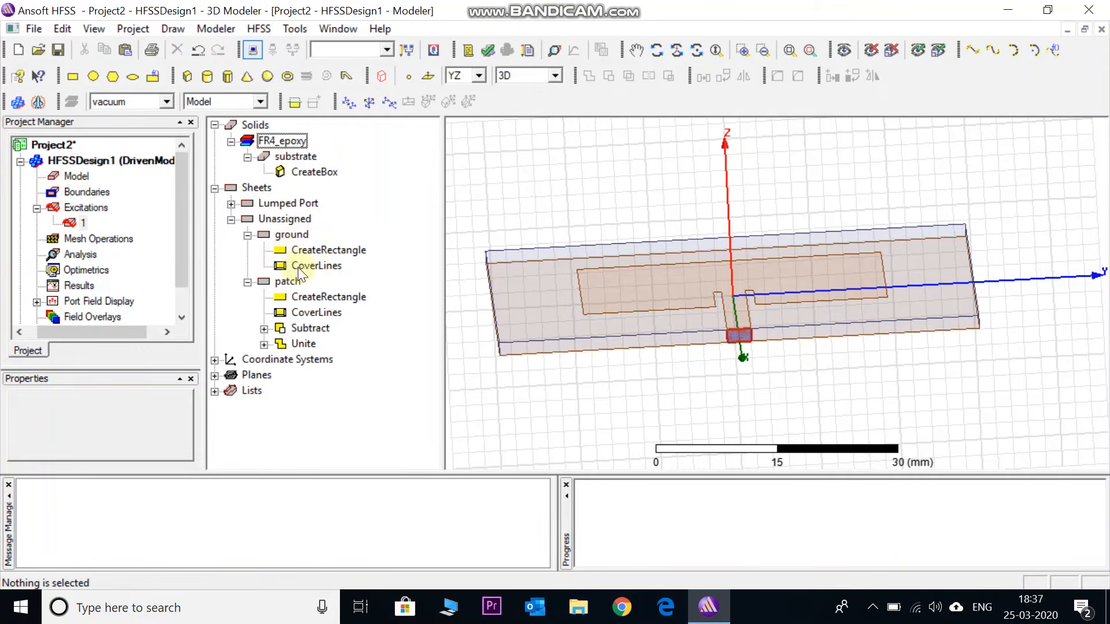
Assign a Perfect E boundary named PerfE1 to the ground and patch sheets together, without an infinite ground plane
click(297, 237)
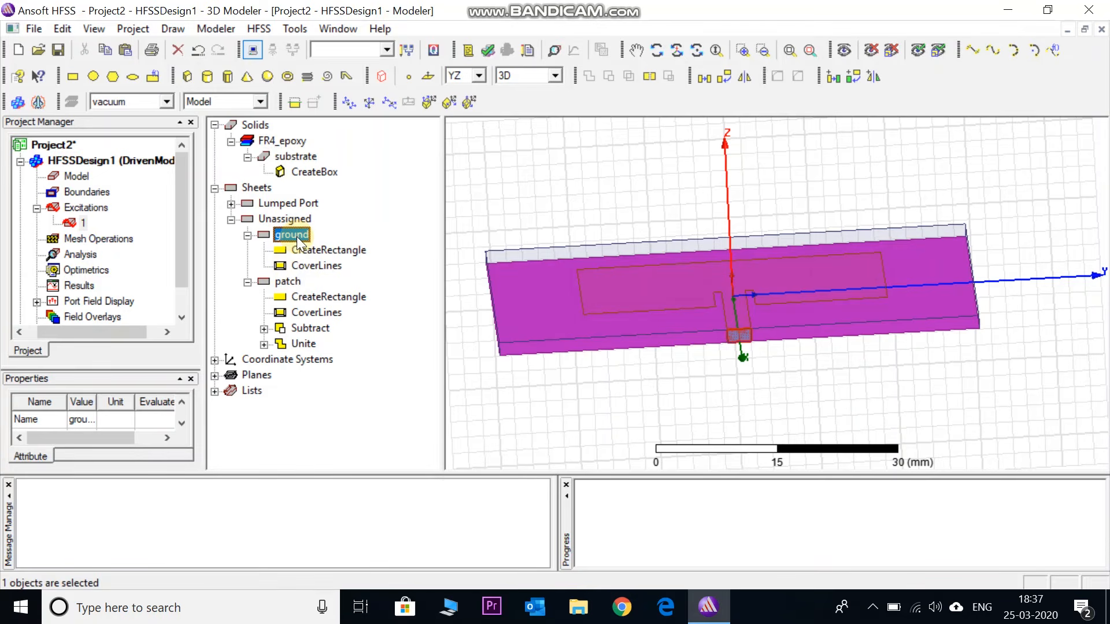
ctrl+click(288, 282)
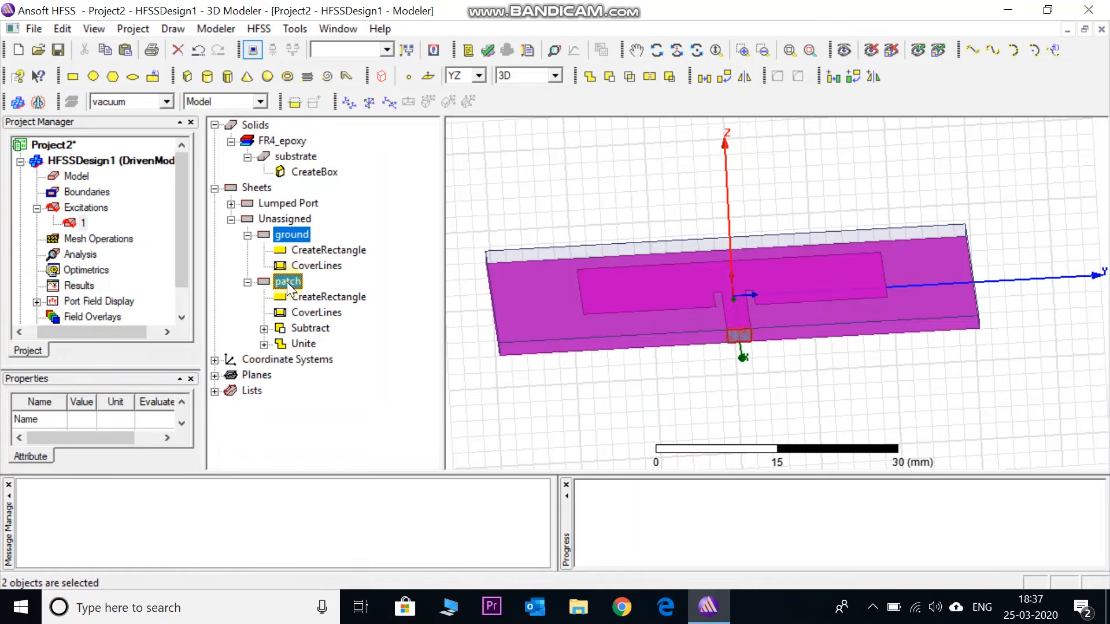
right_click(288, 284)
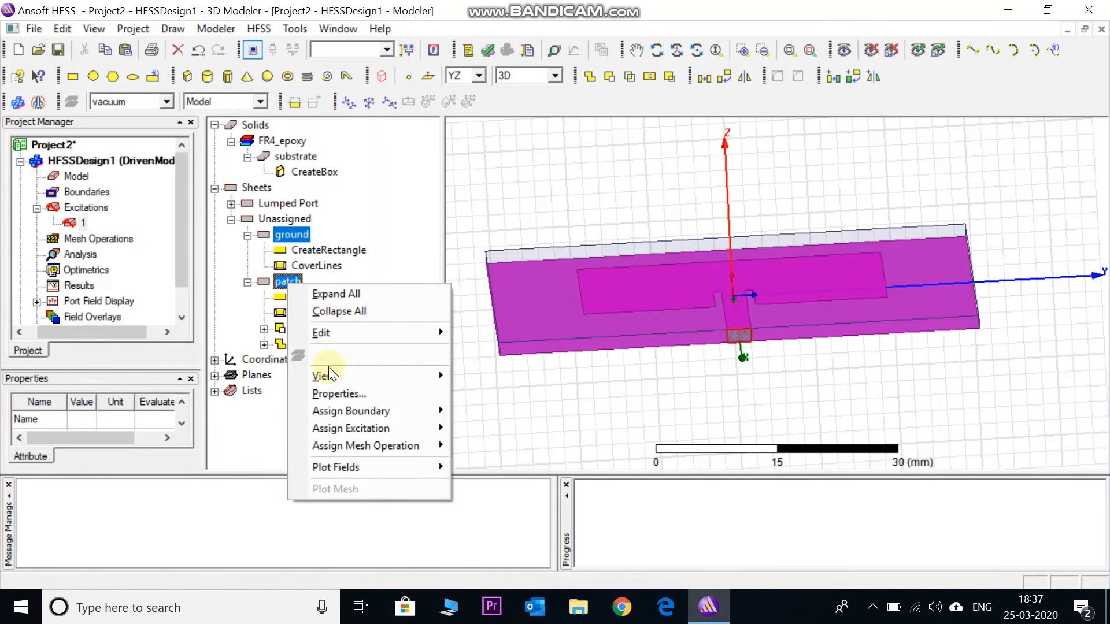
mouse_move(402, 415)
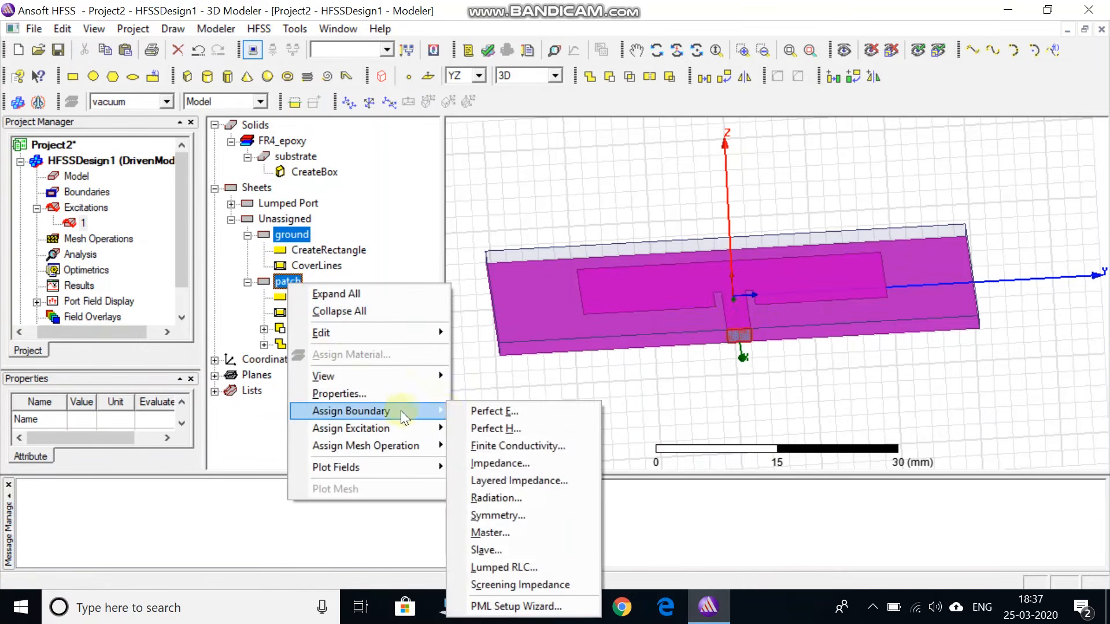
click(491, 410)
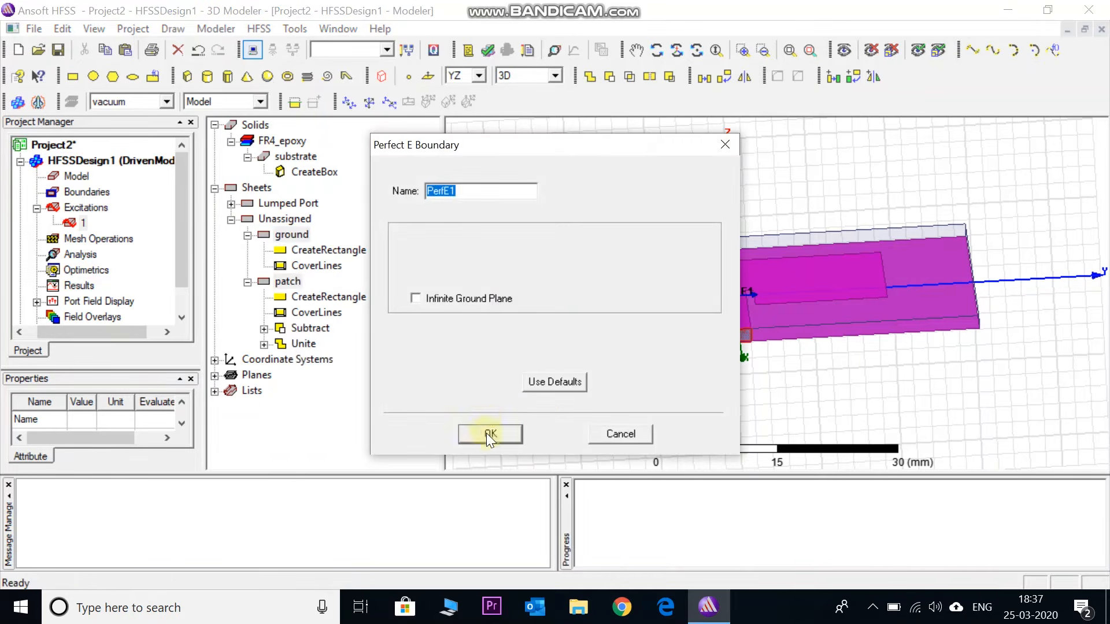
click(490, 434)
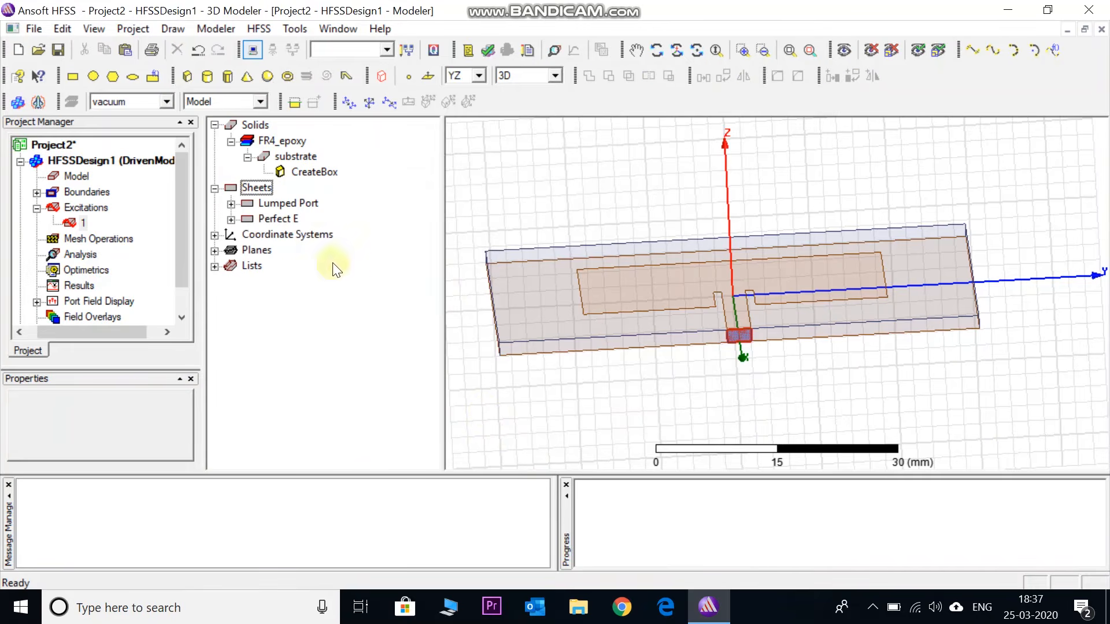
Check which sheets the PerfE1 boundary covers on the model
click(37, 194)
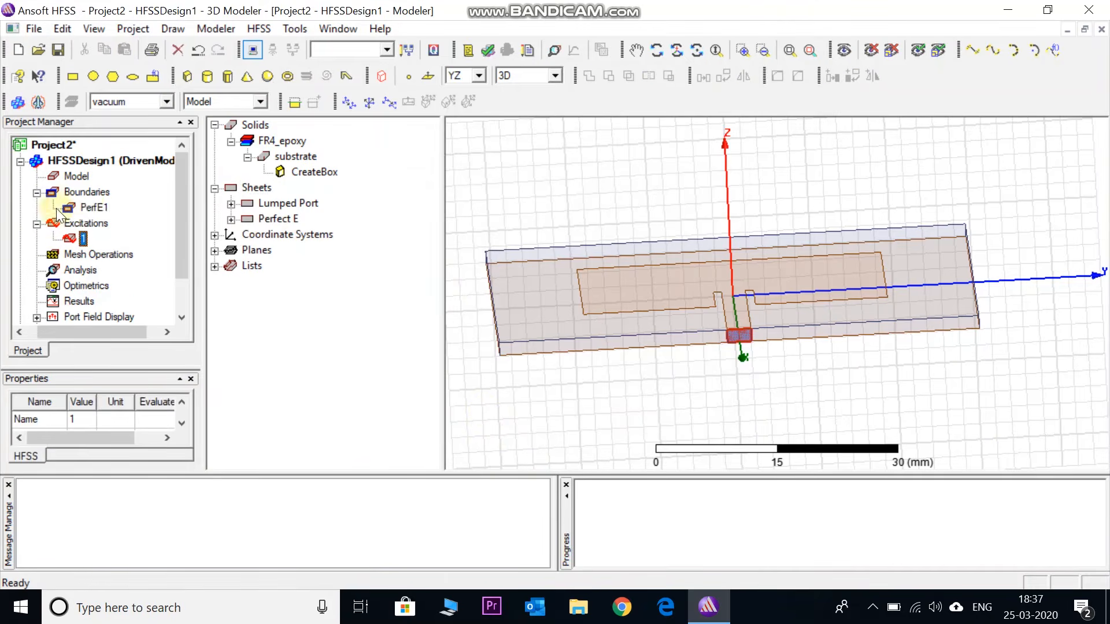
click(89, 207)
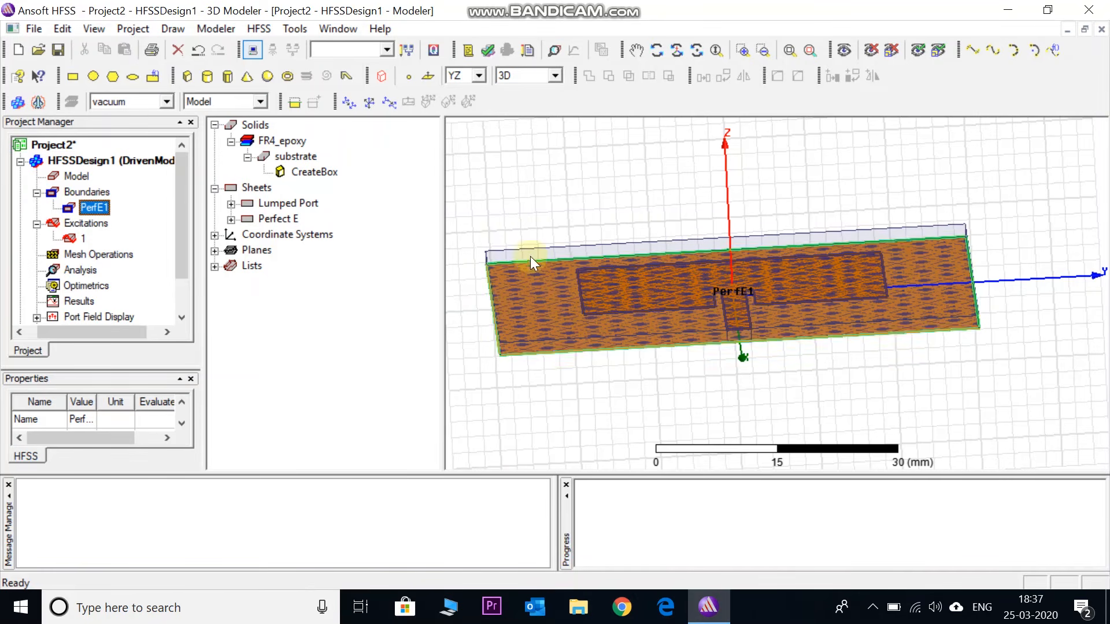
click(347, 286)
click(389, 249)
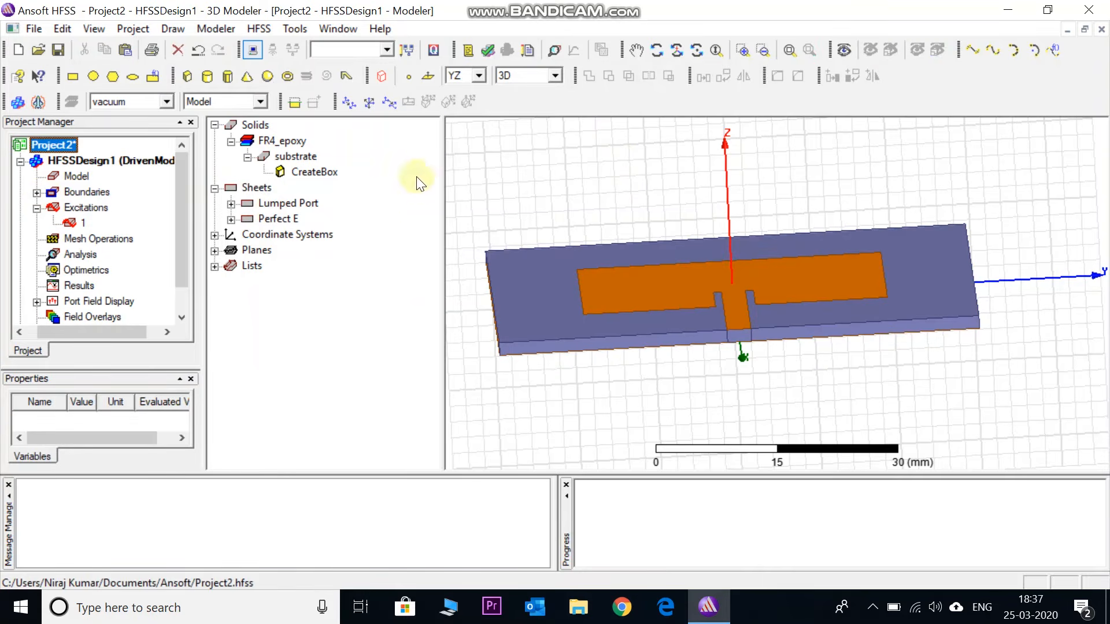
Draw a vacuum box around the antenna, starting its YZ-plane base rectangle at about (0, -40, 20)
click(789, 49)
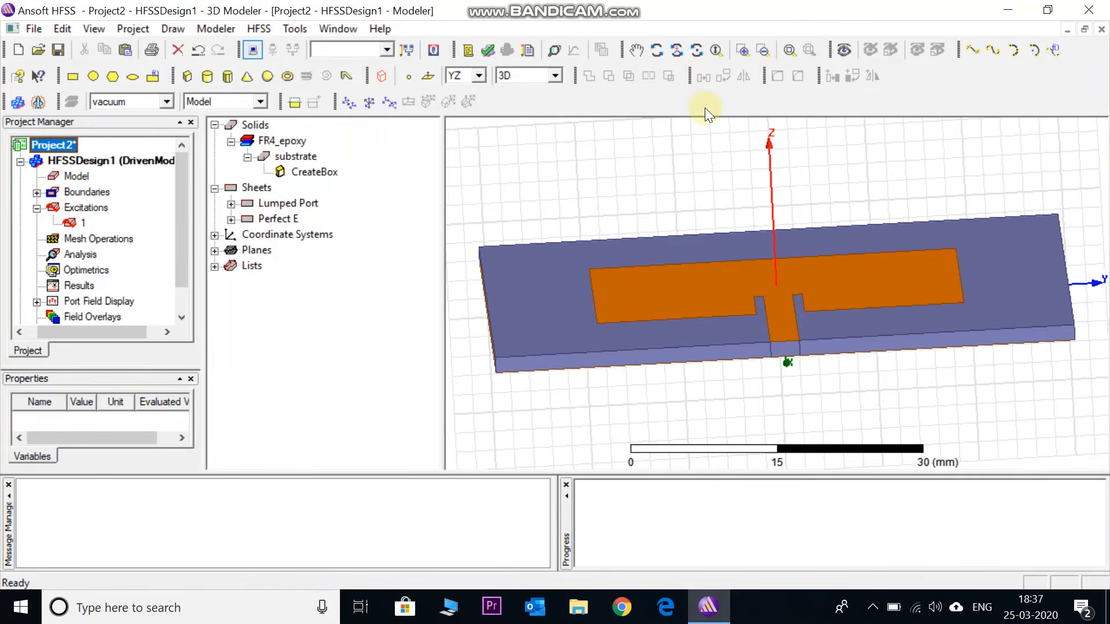
scroll(664, 168, down, 4)
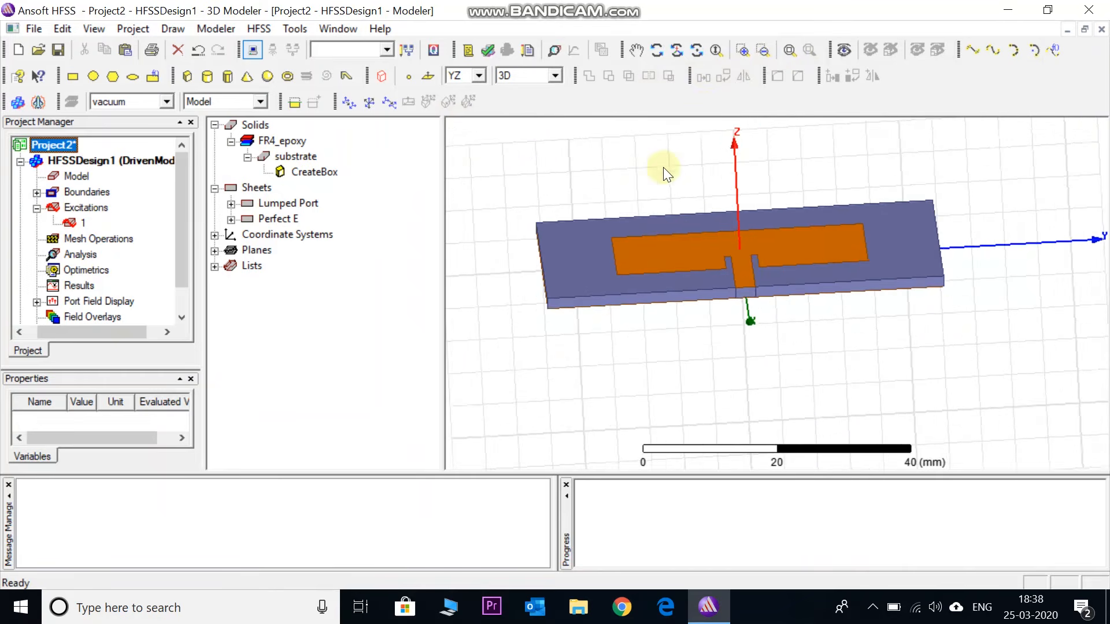
scroll(822, 385, down, 3)
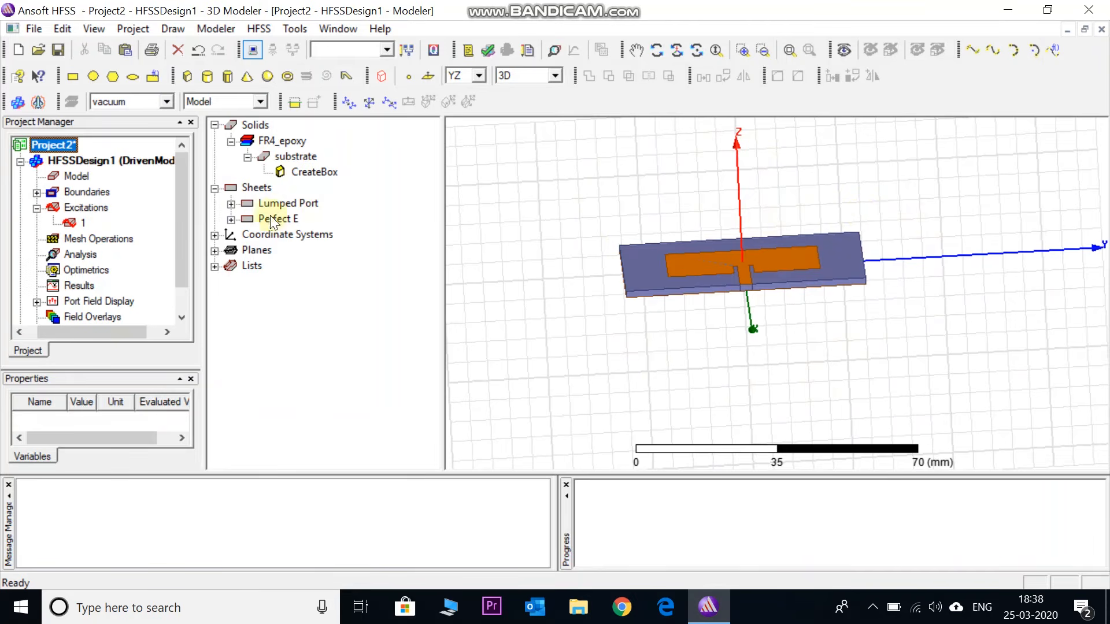
click(185, 75)
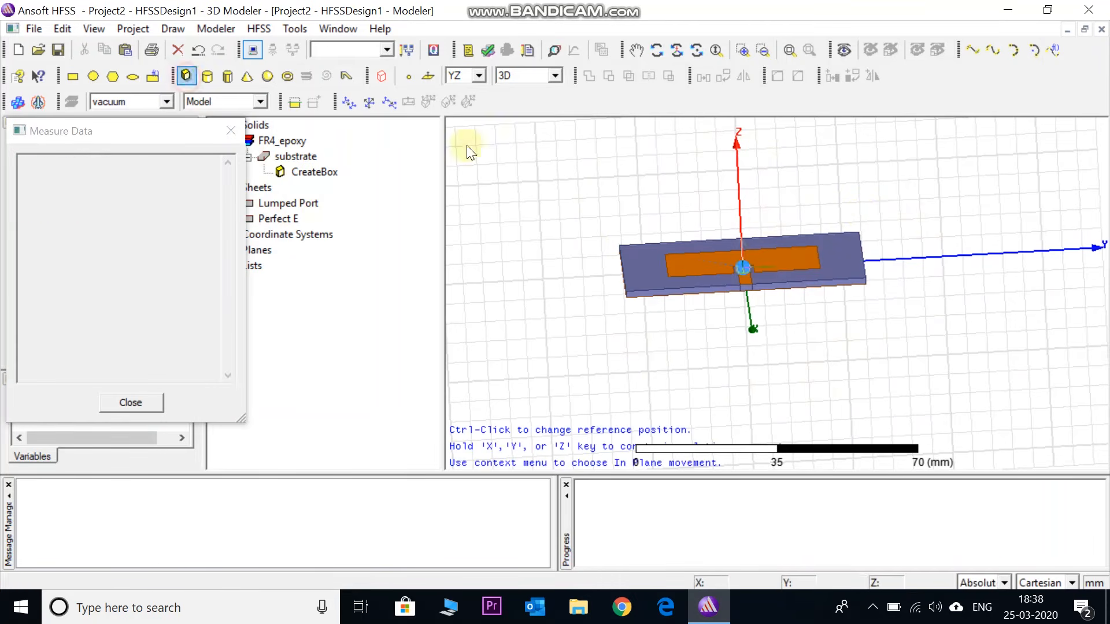
click(581, 199)
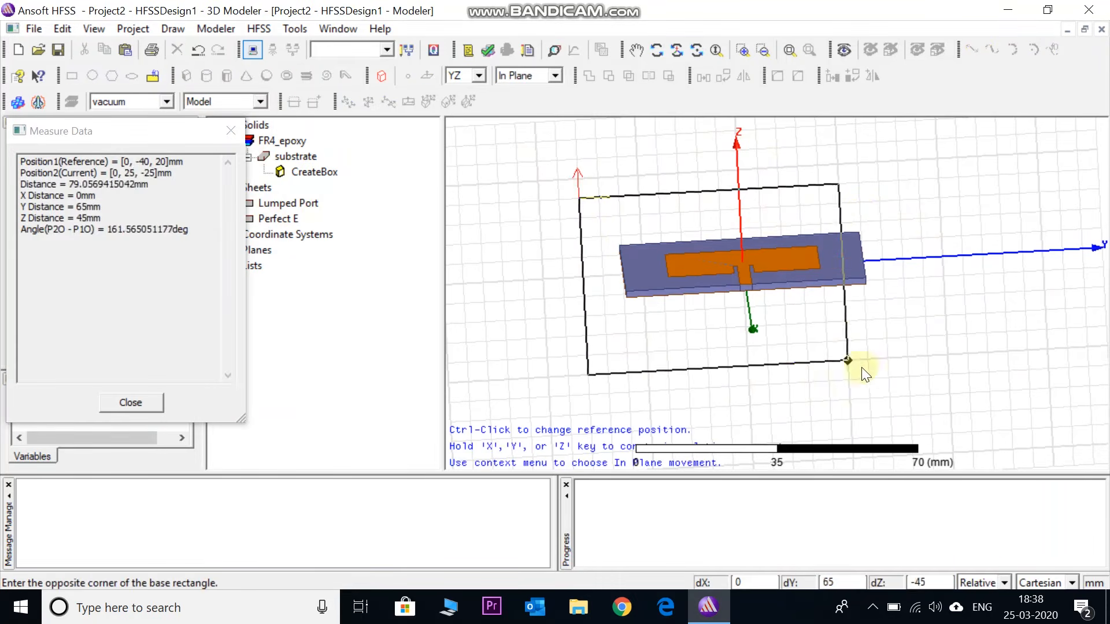
click(928, 376)
click(897, 355)
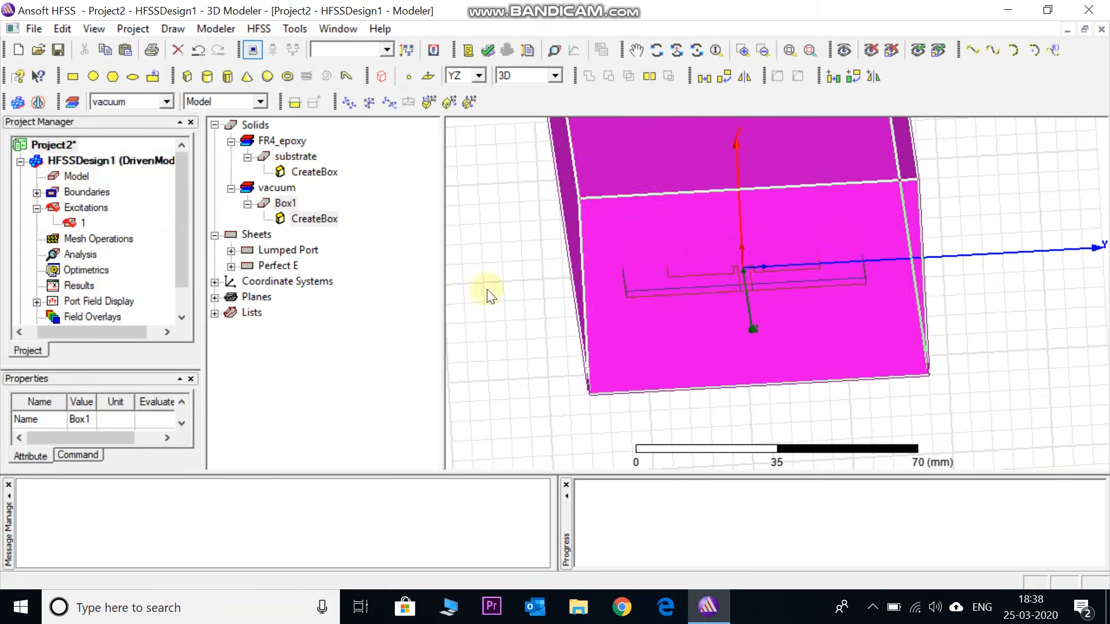
Rename the vacuum box Box1 to Radbox and change its material to air
double_click(287, 202)
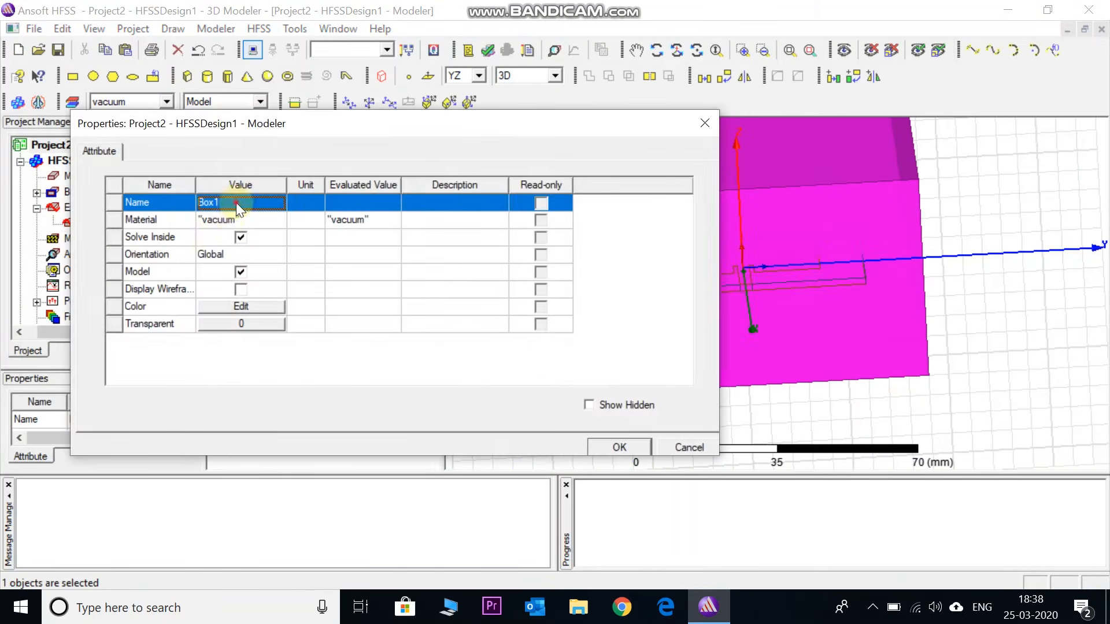
click(236, 200)
text(R)
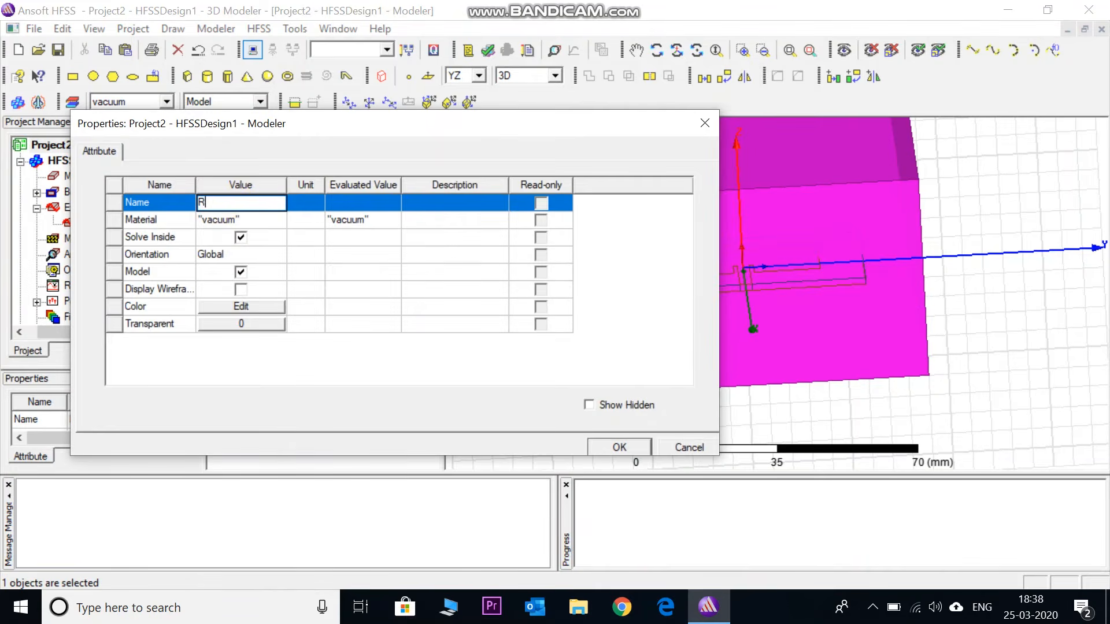
text(adbox)
click(233, 217)
click(234, 235)
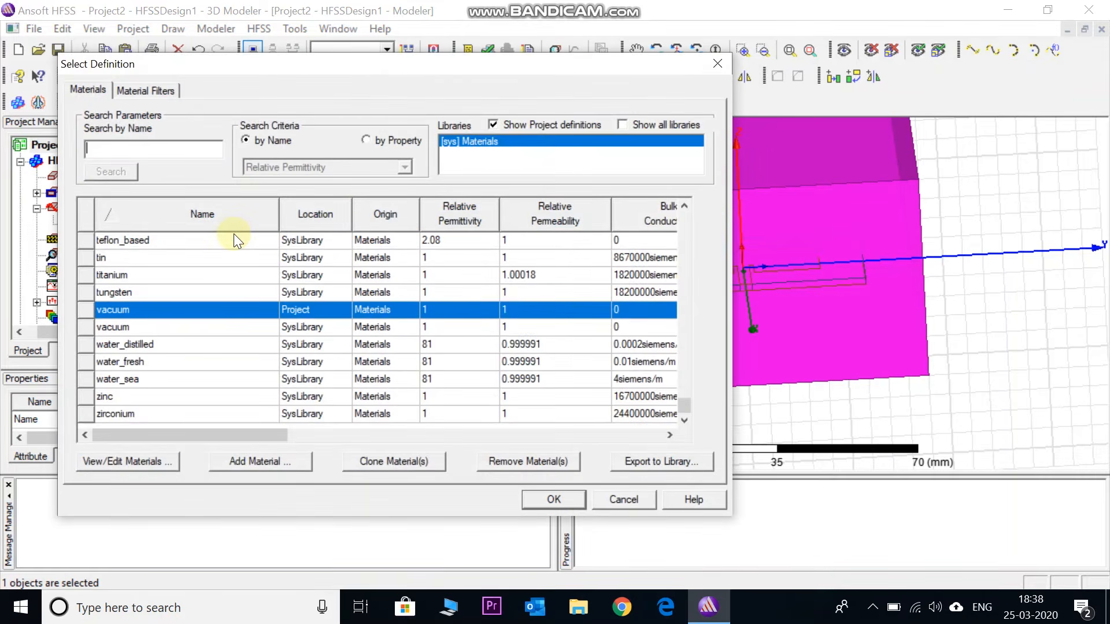
text(air)
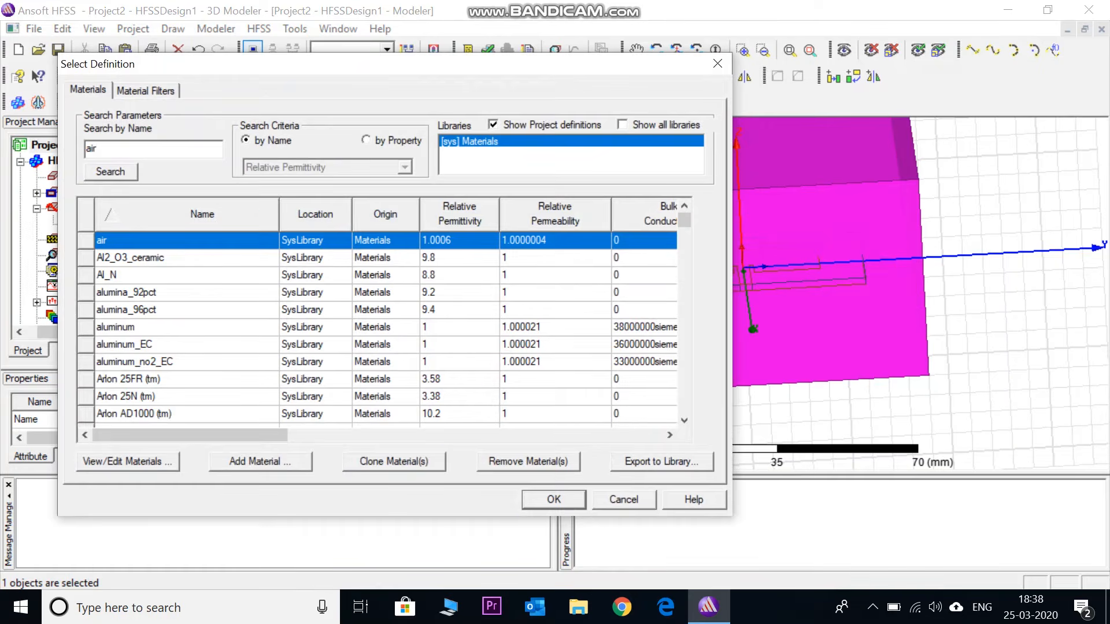
click(550, 501)
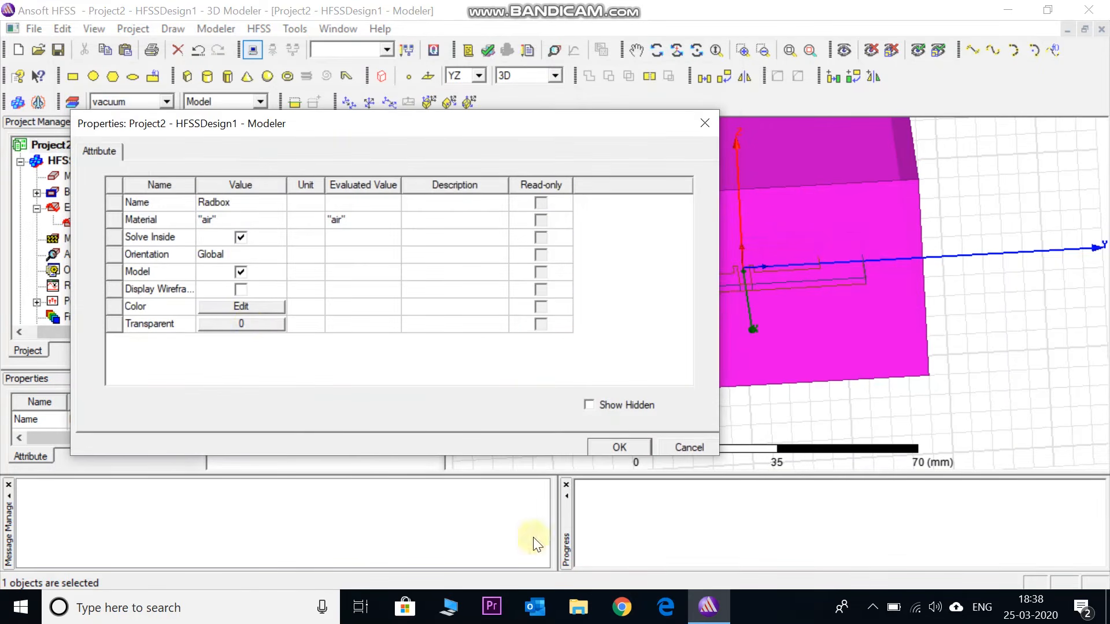
Set Radbox's transparency to 1 and apply its properties
click(250, 323)
drag(293, 284, 460, 248)
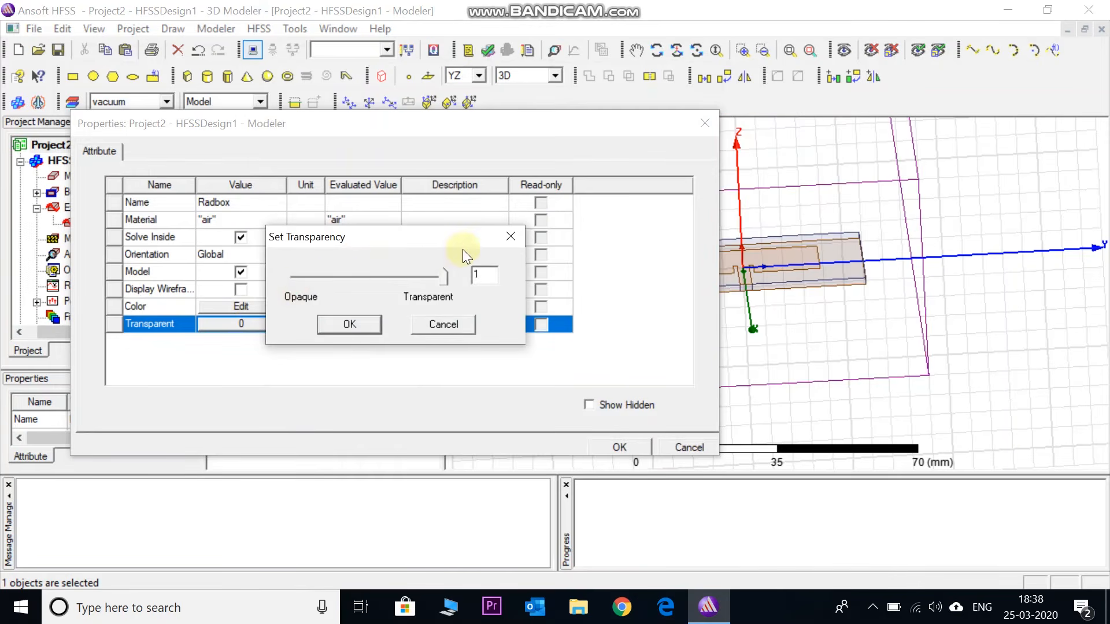
click(352, 323)
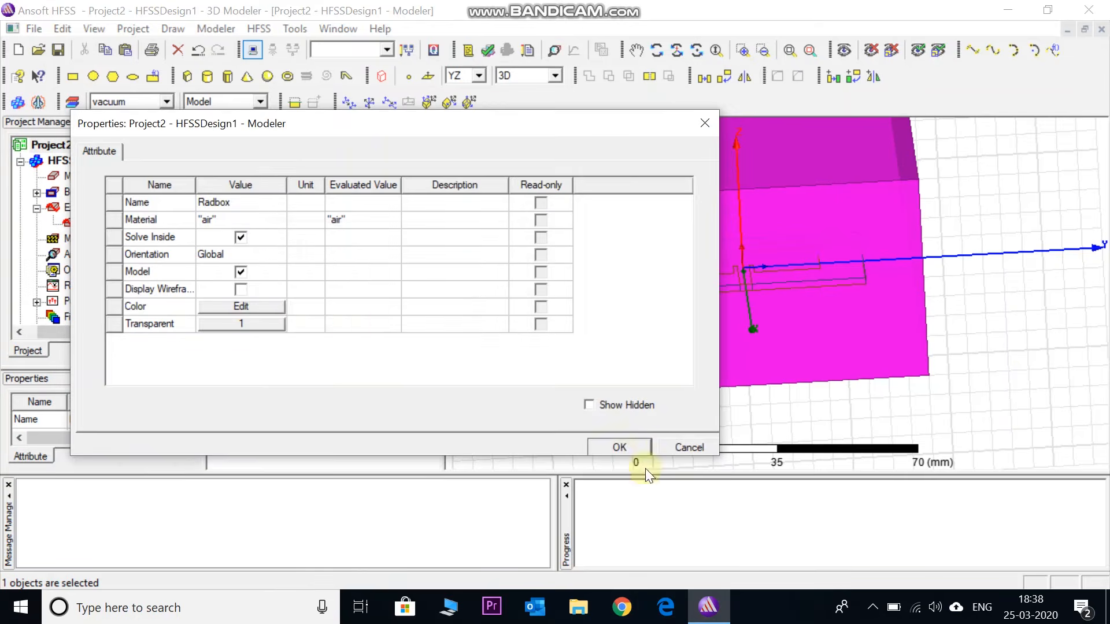
click(616, 446)
Set the origin position of Radbox to -40, -40, -20 mm
click(303, 340)
click(304, 203)
double_click(306, 171)
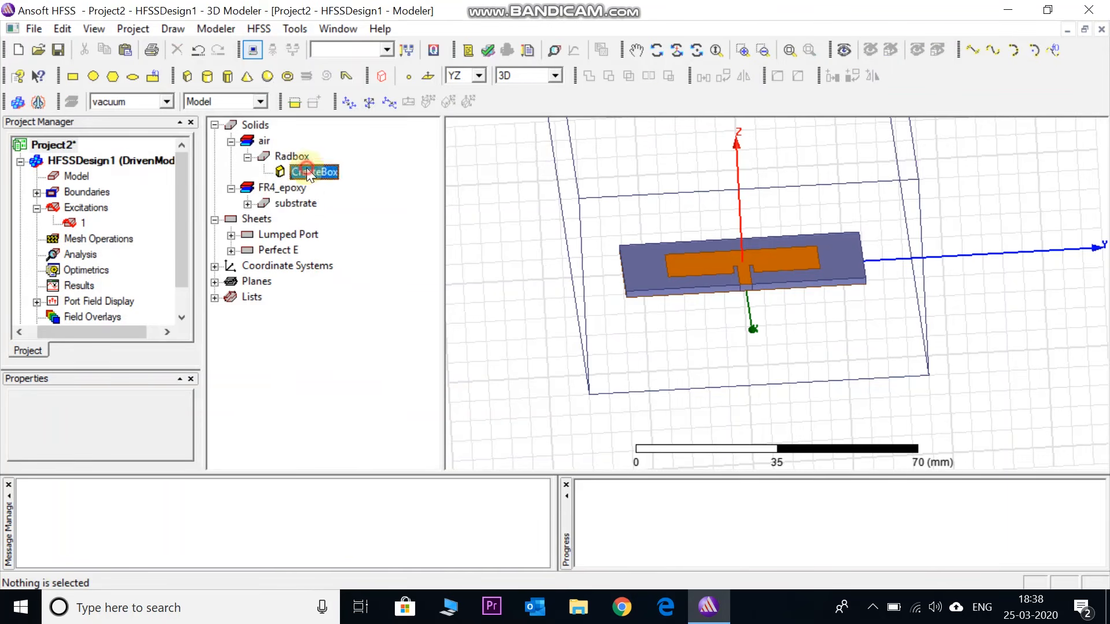
click(203, 238)
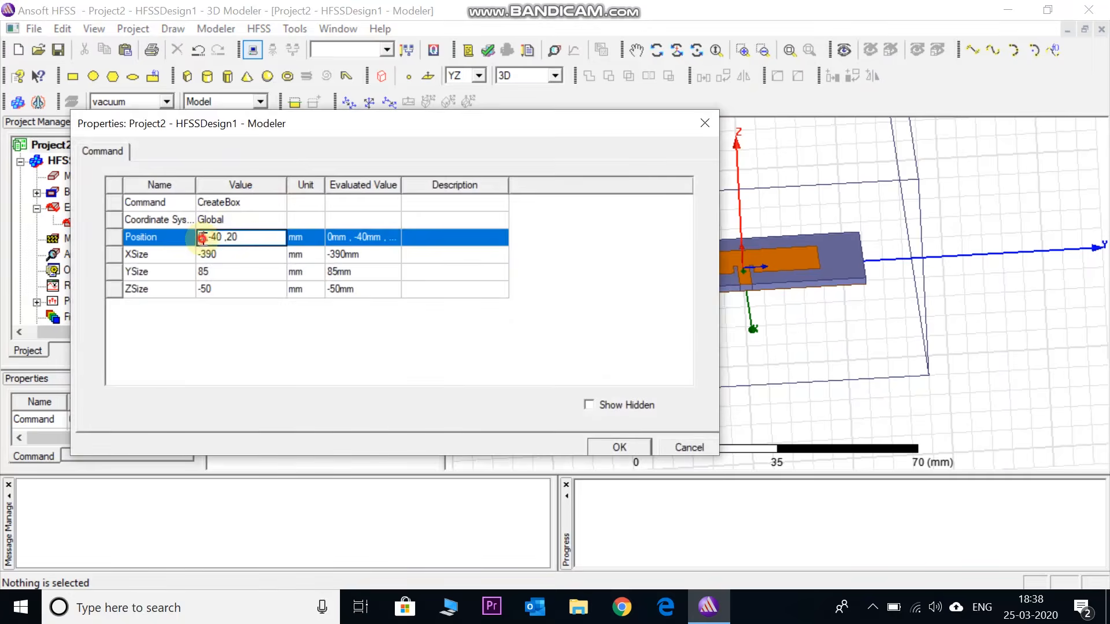
text(-40)
double_click(238, 238)
text(2-20)
key(Left)
key(Left)
key(BackSpace)
key(BackSpace)
Size Radbox to 80 mm in X, 80 mm in Y and 40 mm in Z
click(229, 254)
text(80)
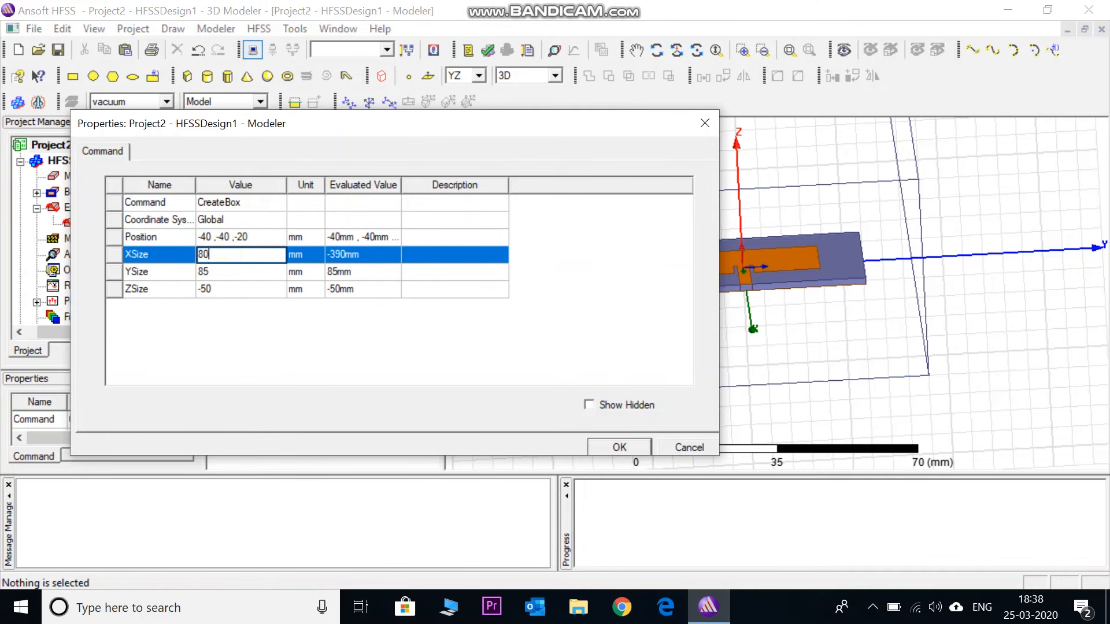
click(219, 272)
key(BackSpace)
text(0)
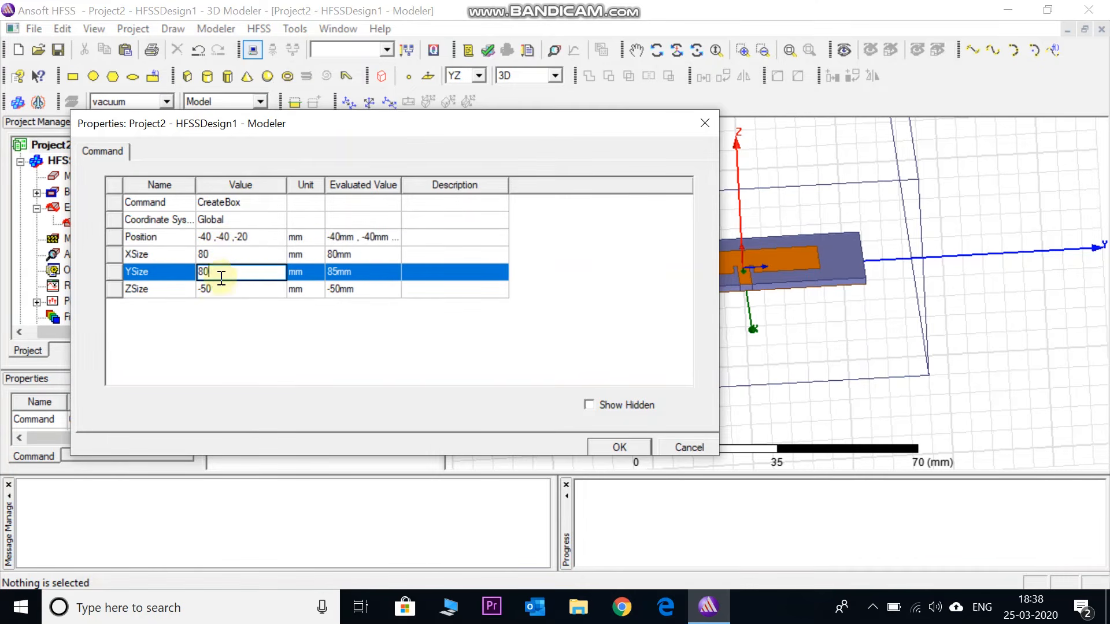
click(217, 290)
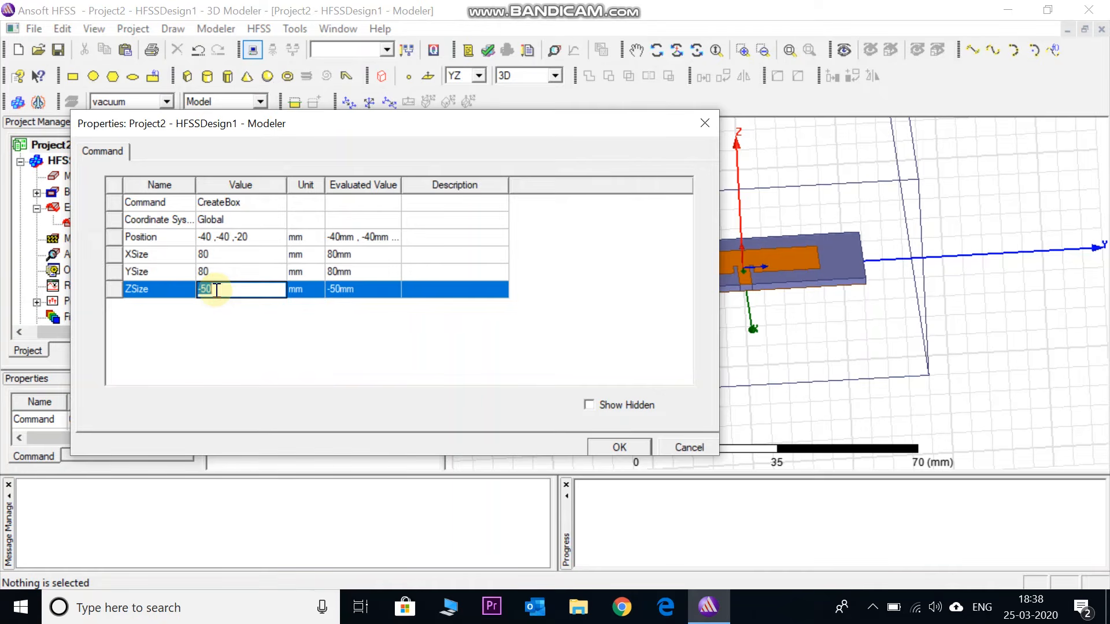
key(BackSpace)
text(40)
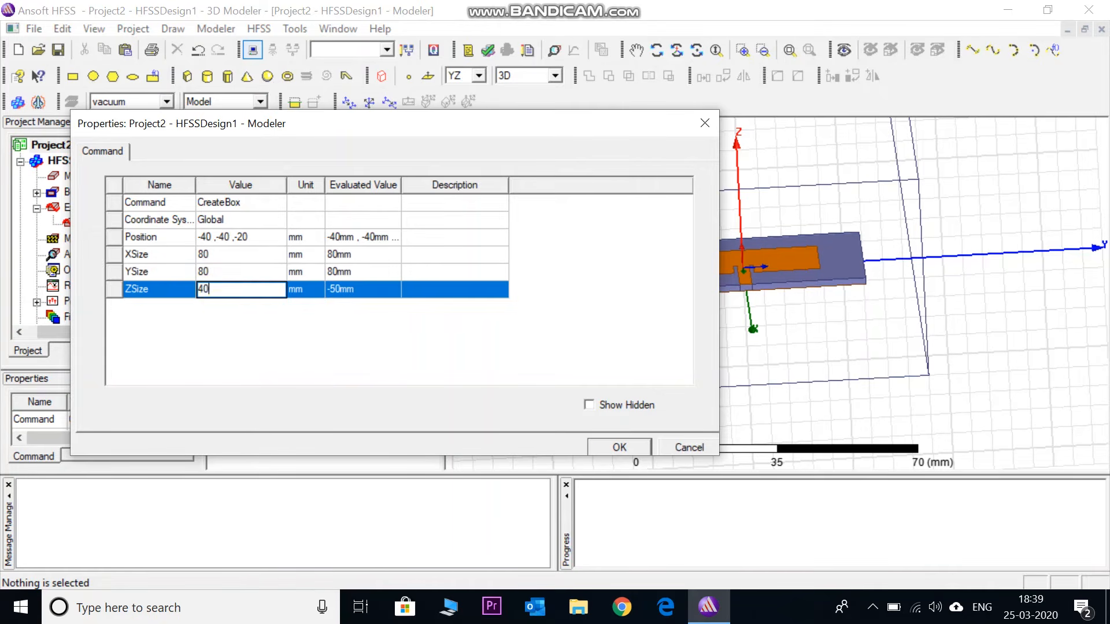
click(224, 324)
click(607, 448)
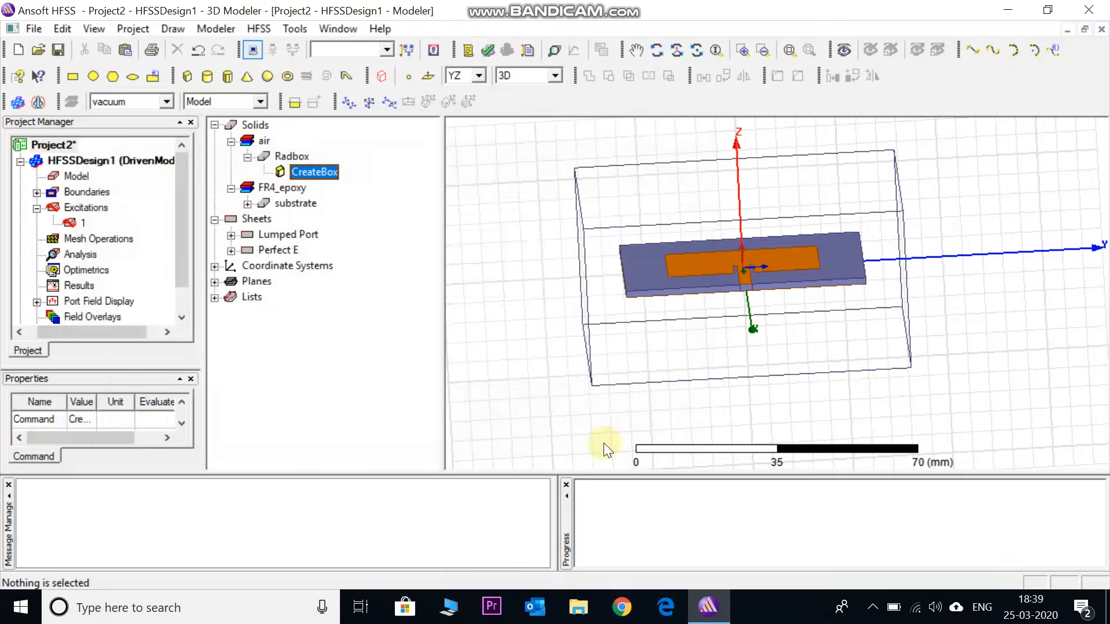
Assign a radiation boundary named Rad1 to Radbox with the Radiating Only option
click(675, 49)
drag(726, 270, 817, 397)
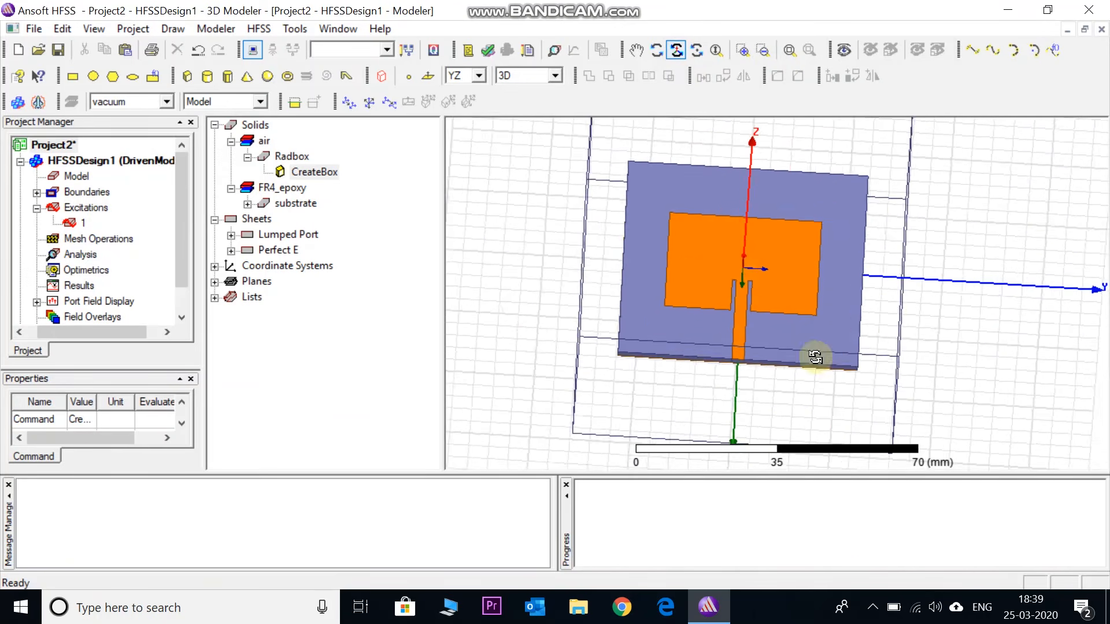
scroll(815, 319, down, 4)
click(292, 156)
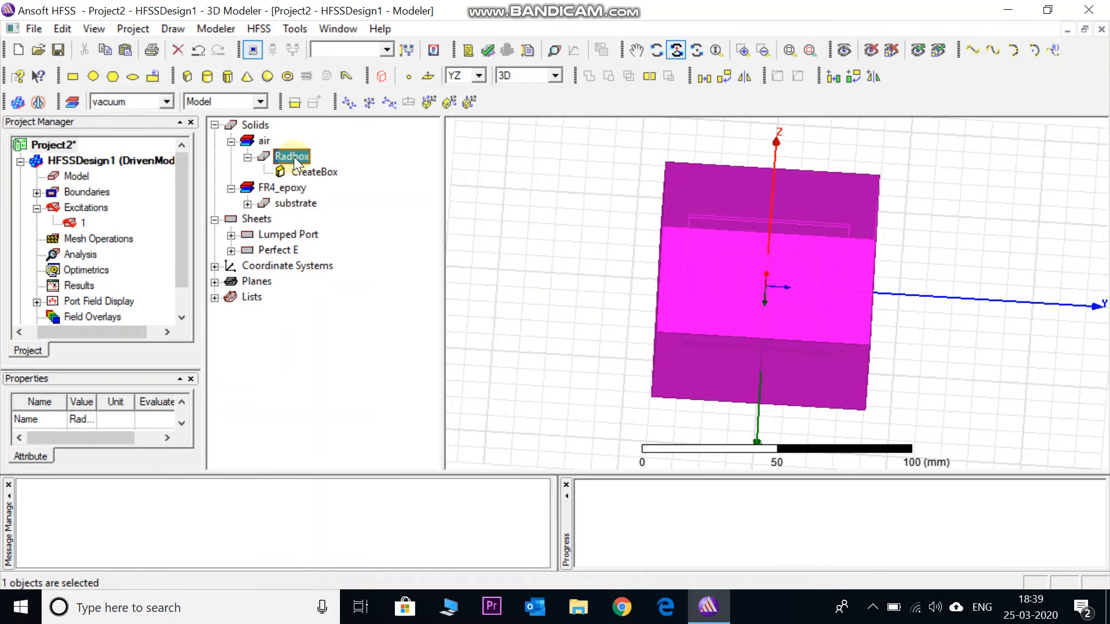
right_click(294, 157)
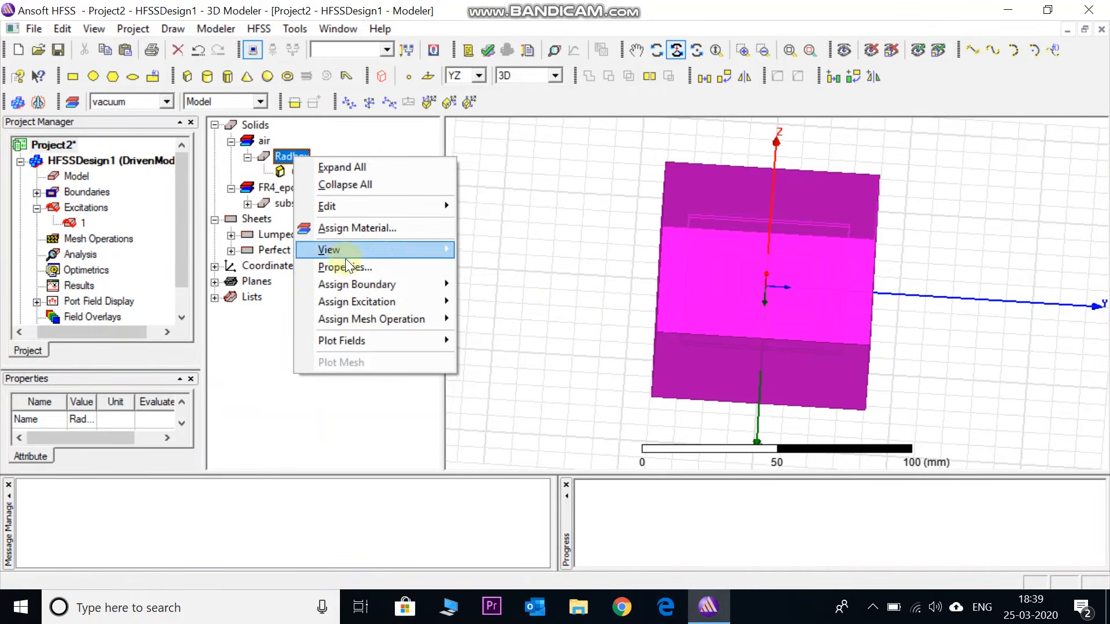
mouse_move(430, 284)
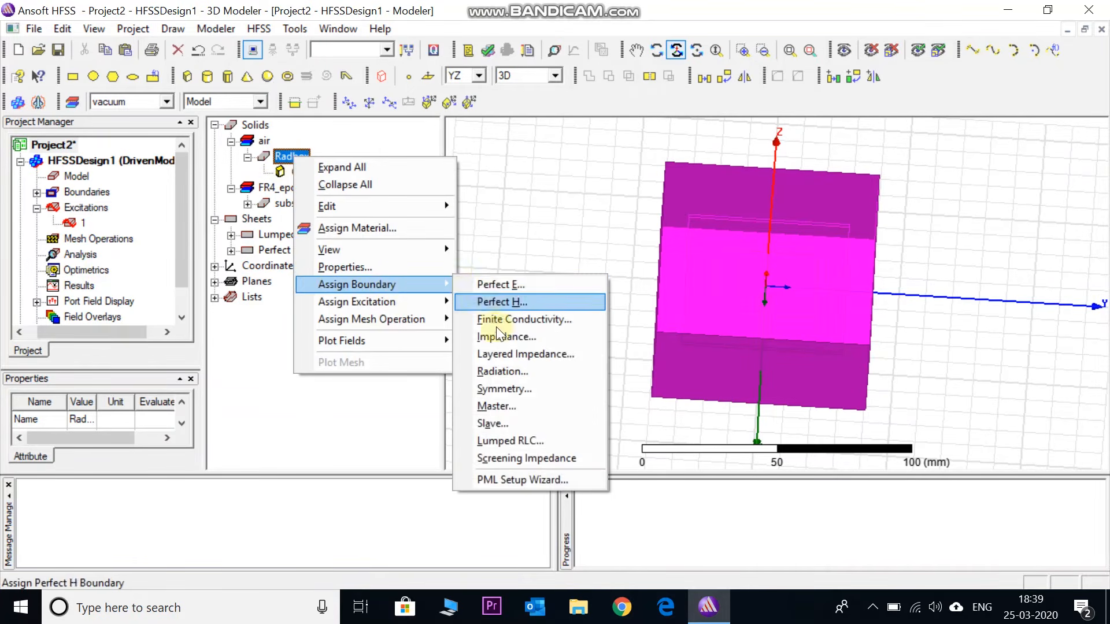
click(509, 370)
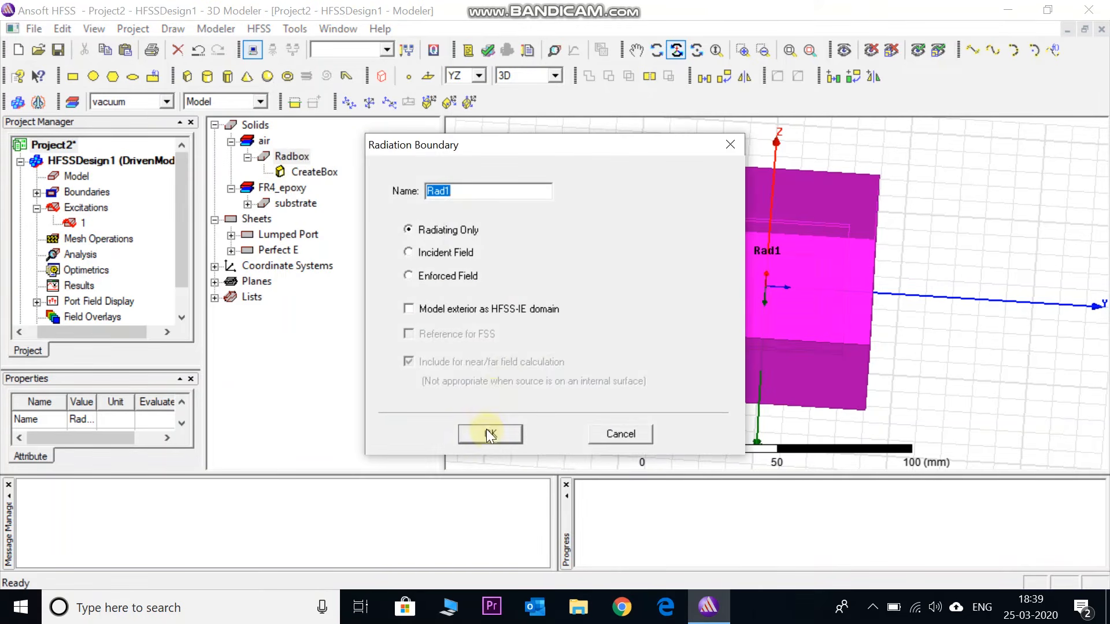
click(488, 433)
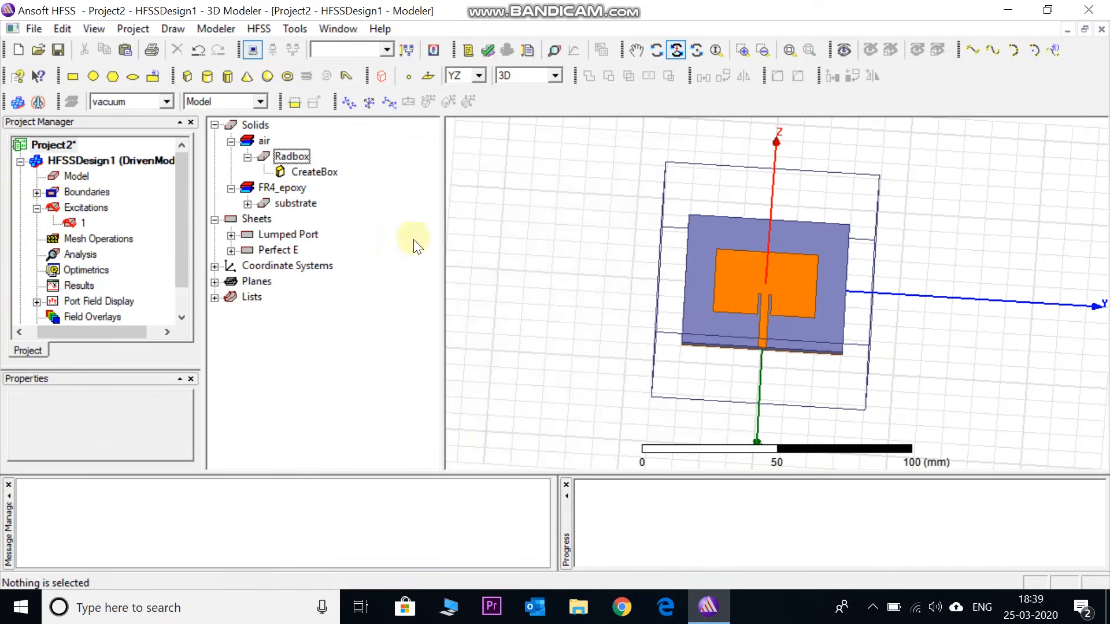
Check which geometry the Rad1 and PerfE1 boundaries cover on the model
click(37, 192)
click(93, 223)
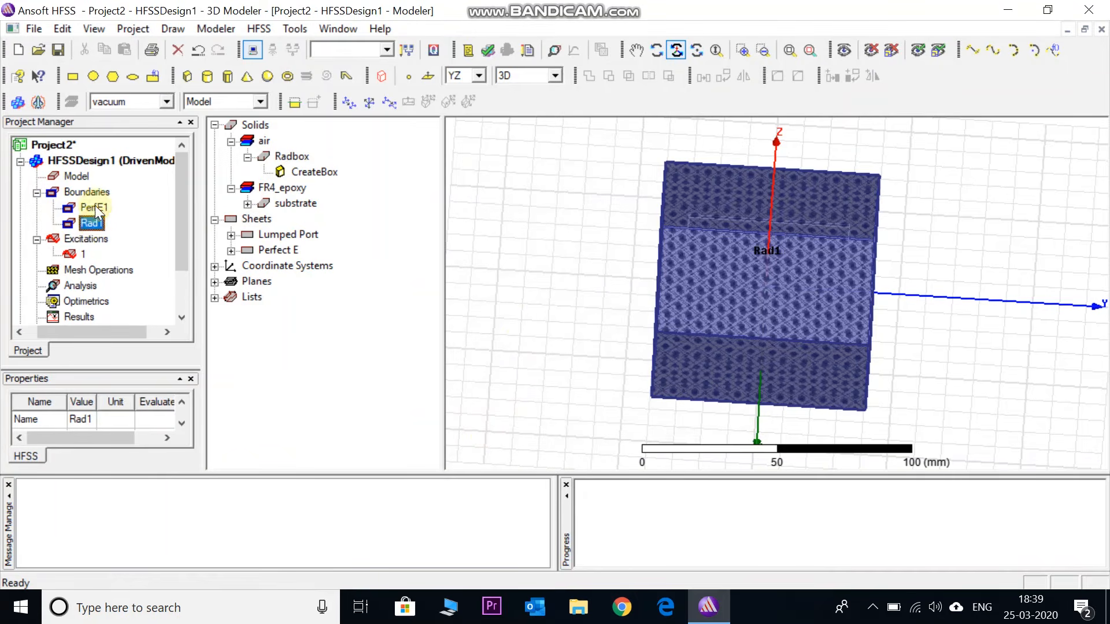
click(95, 207)
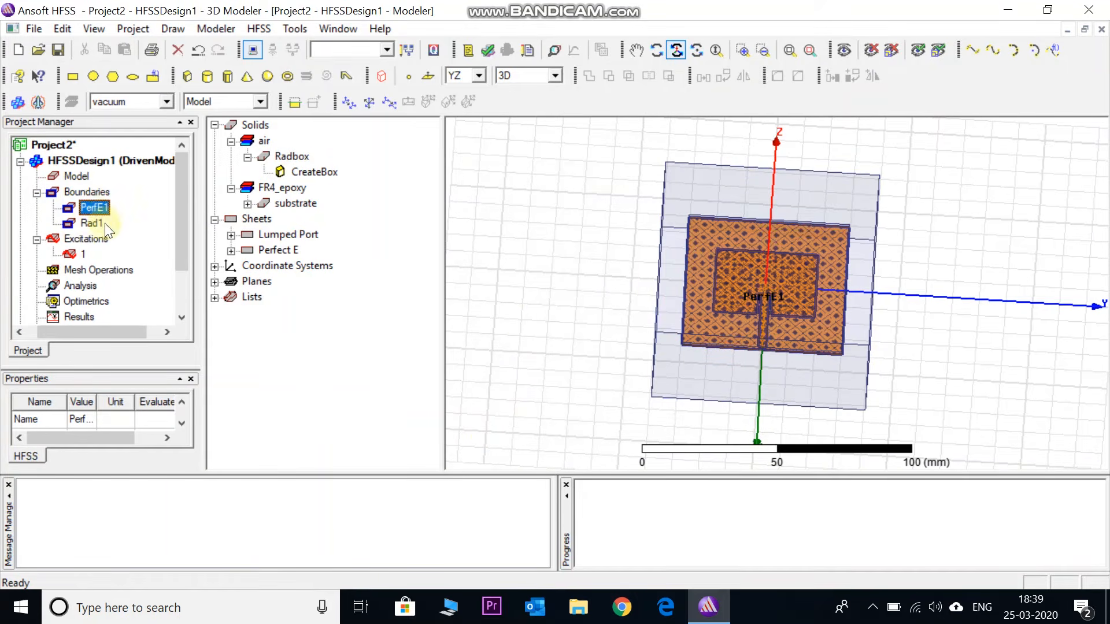
click(37, 193)
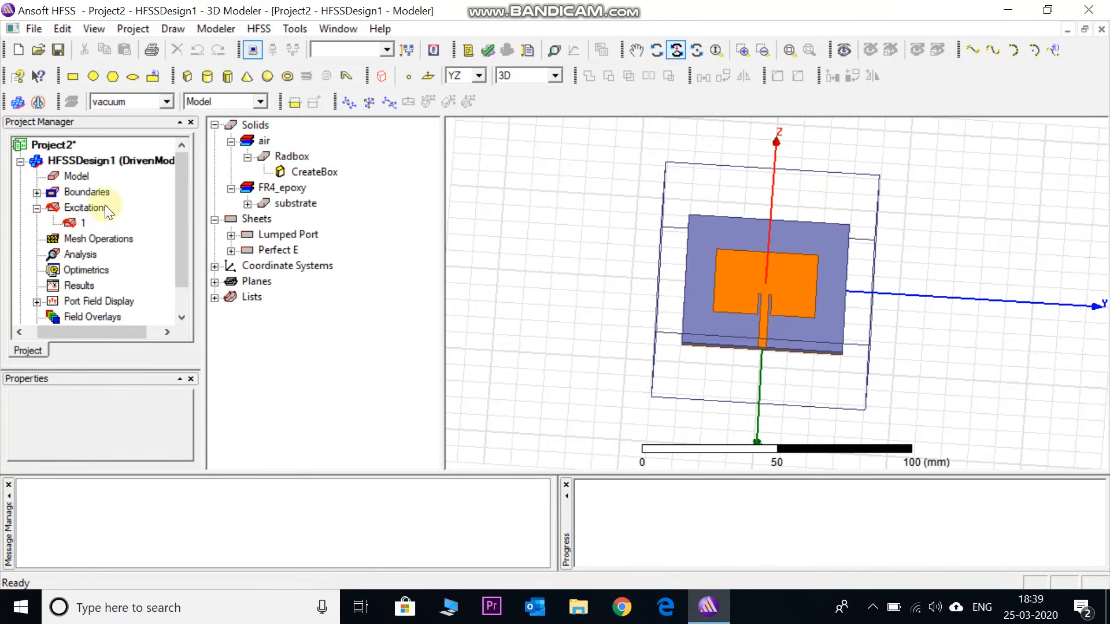
click(124, 165)
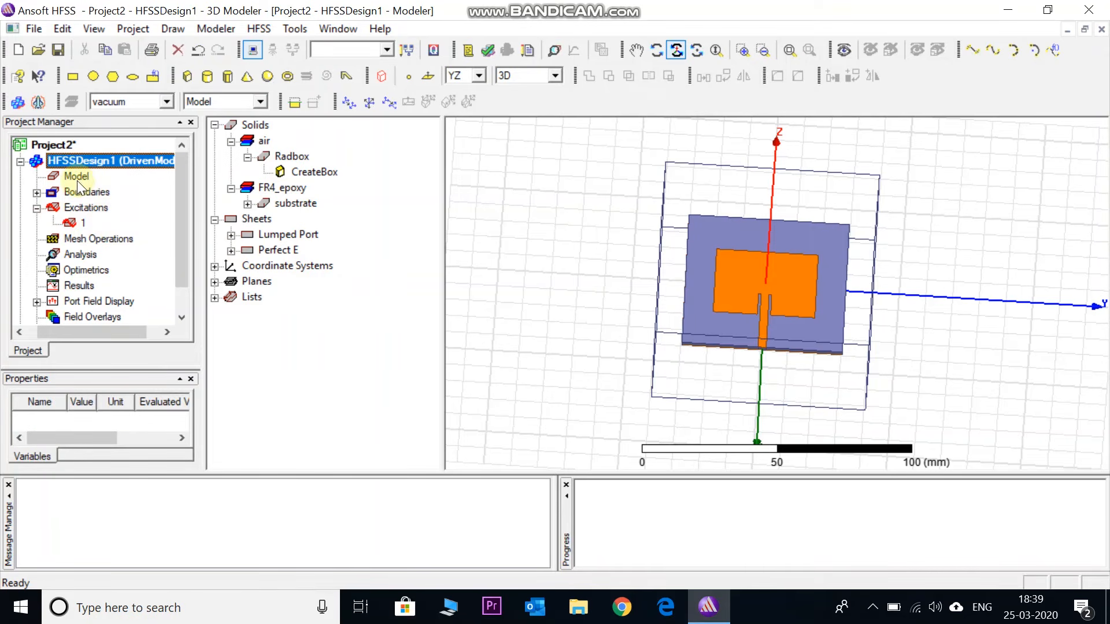
click(37, 193)
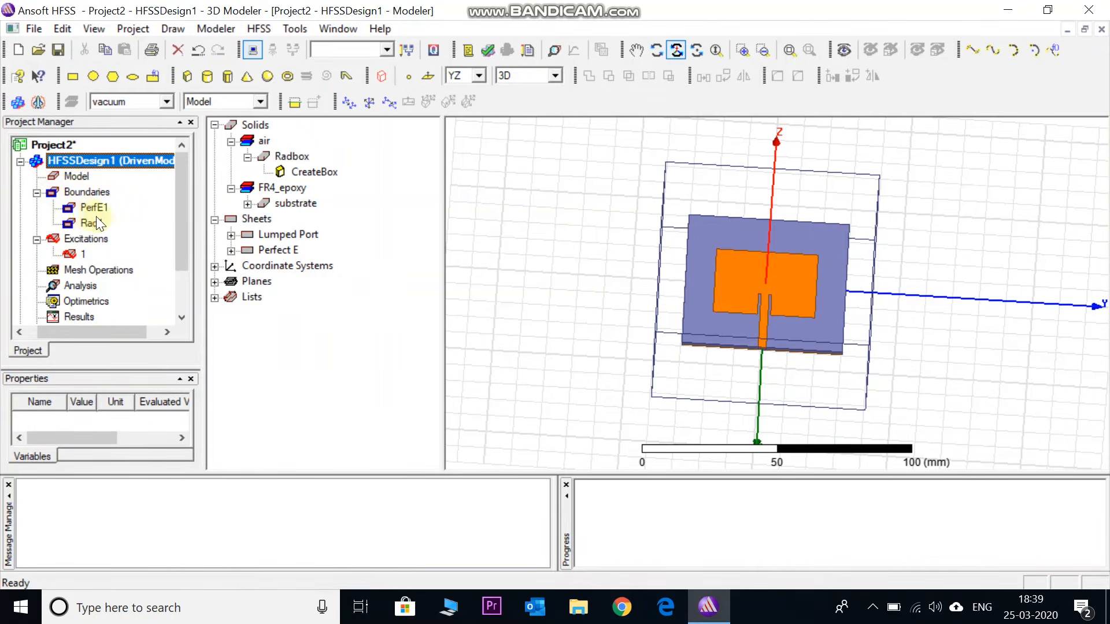
Add a solution setup named Setup1 at 2.4 GHz with a maximum of 20 adaptive passes
drag(181, 241, 181, 265)
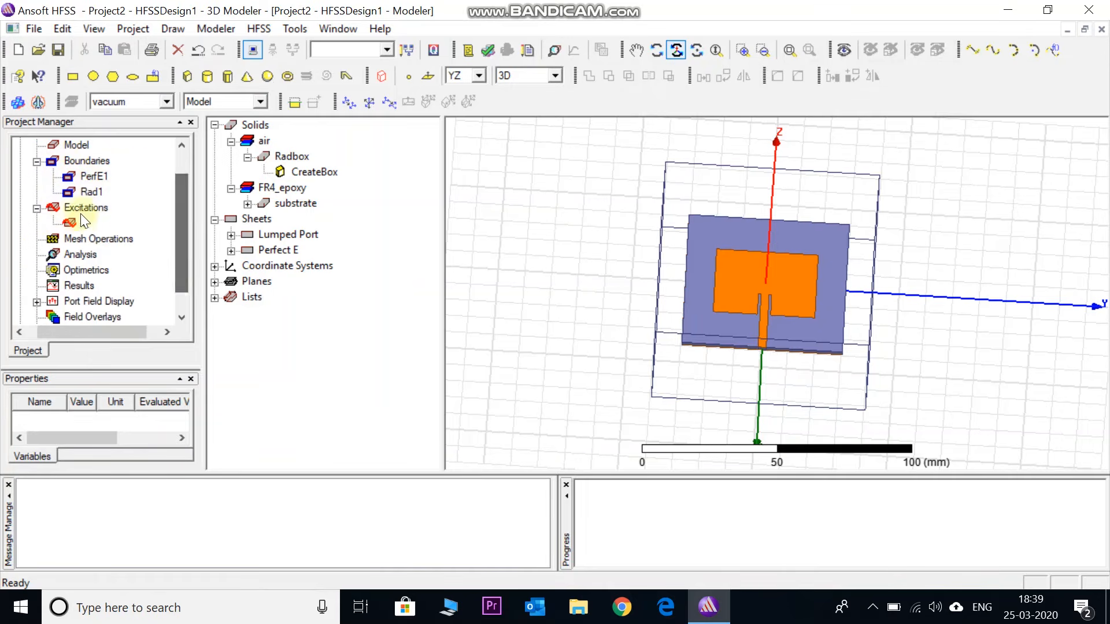
right_click(86, 254)
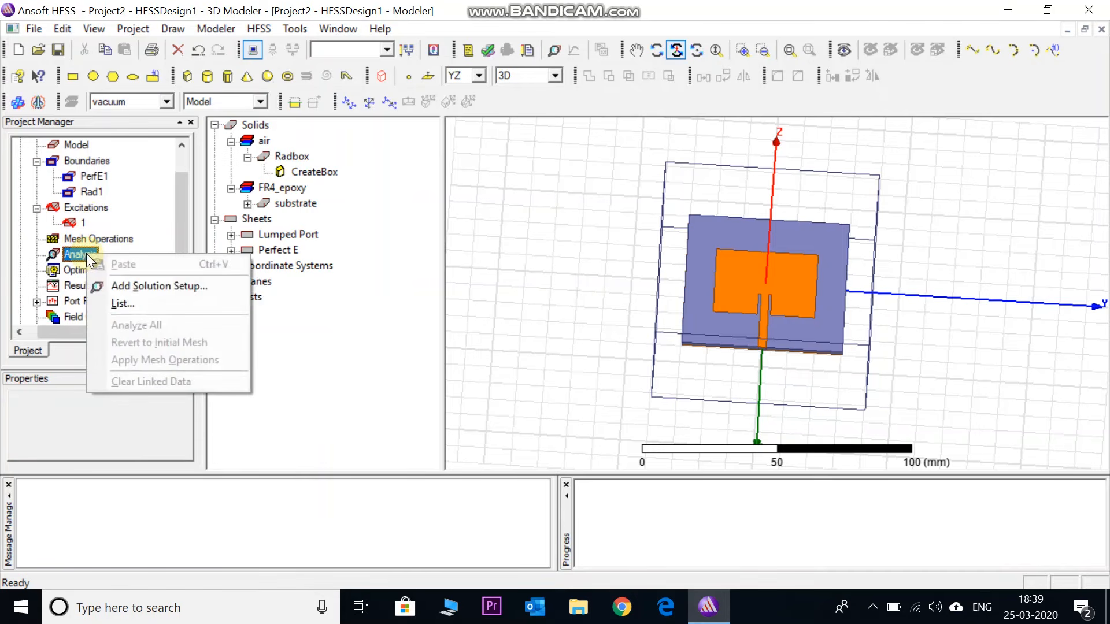
click(147, 287)
double_click(495, 199)
text(2.4)
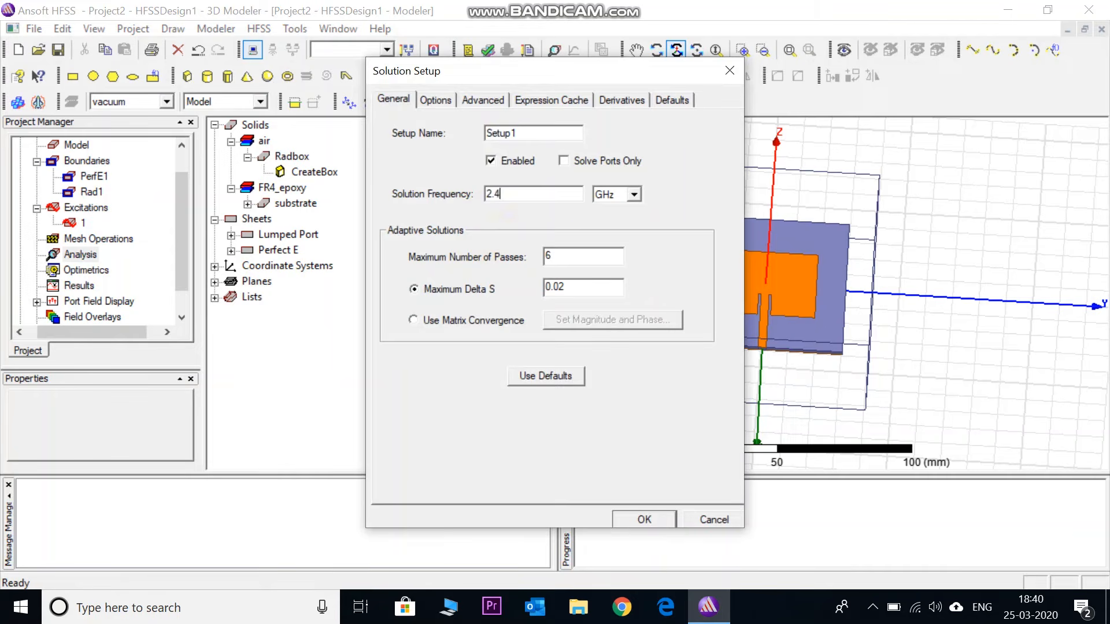
drag(567, 252, 531, 253)
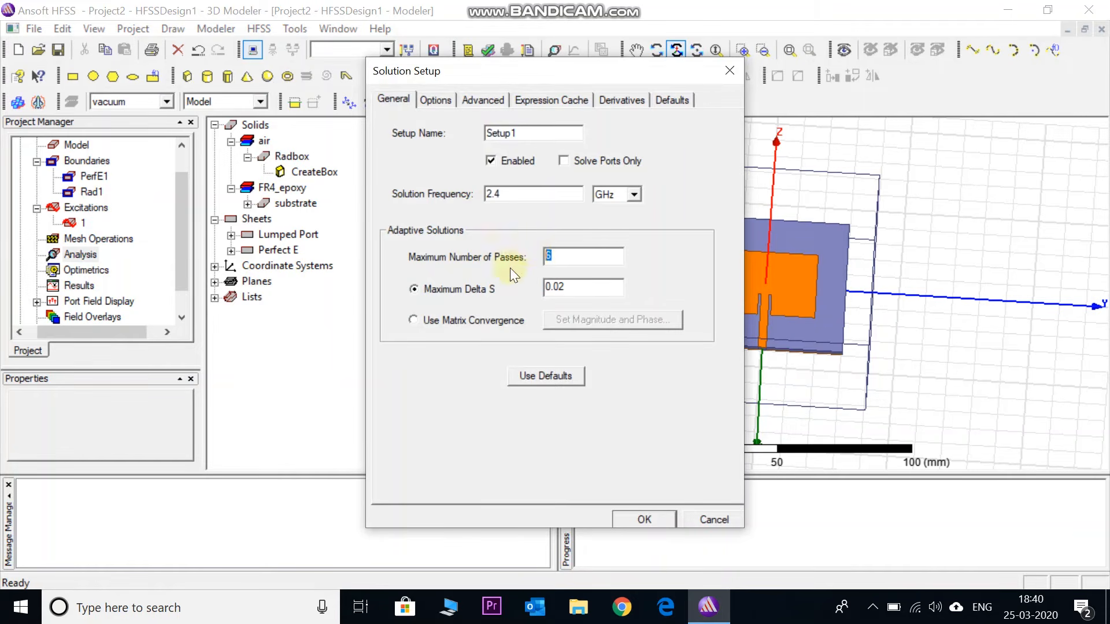
text(20)
click(647, 520)
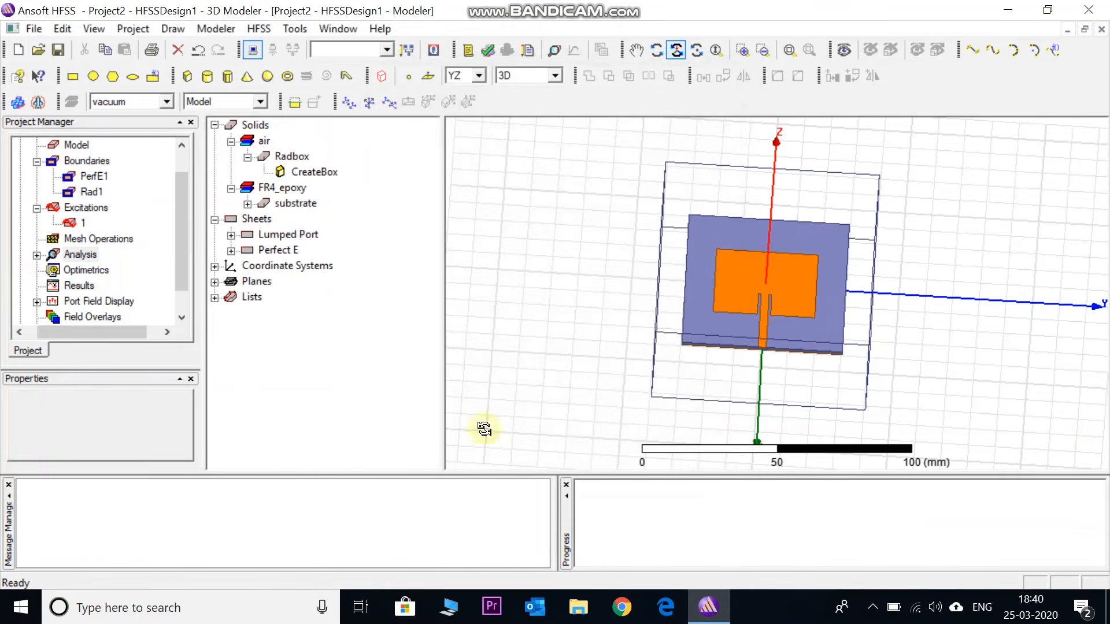
Add a Fast frequency sweep to Setup1 with LinearStep spacing from 1 to 3 GHz and a 0.01 GHz step size, previewing its frequency points
click(37, 255)
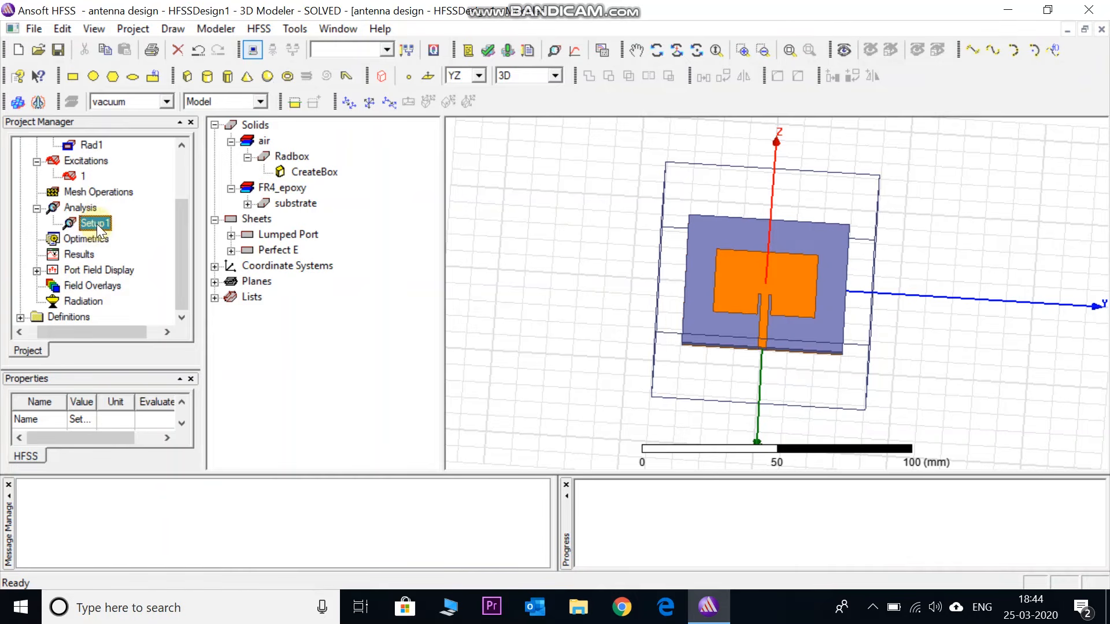
right_click(96, 223)
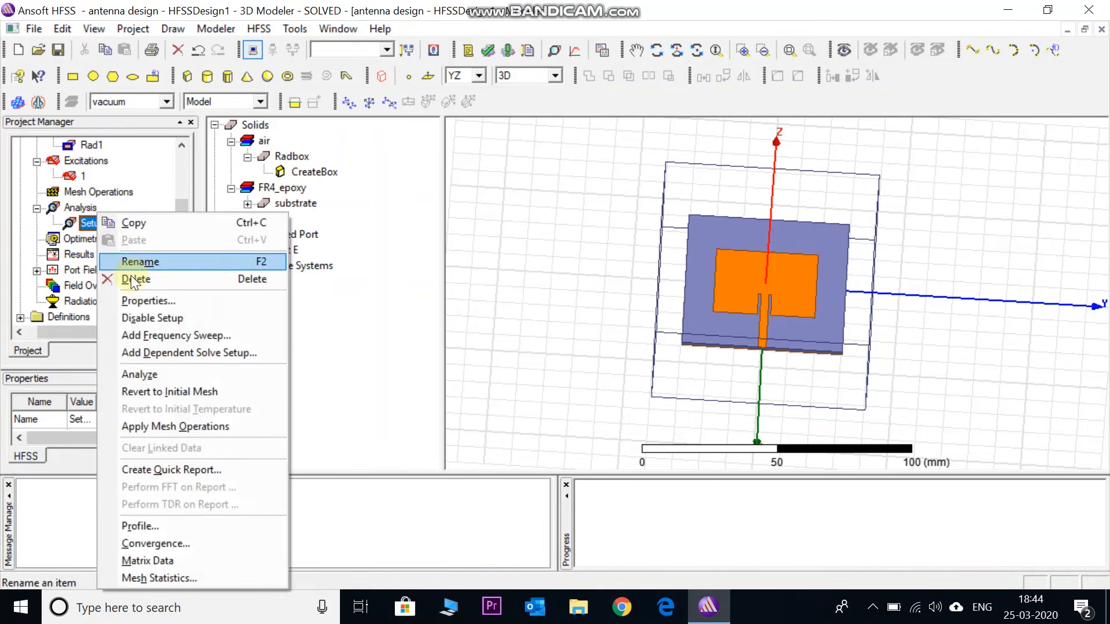
click(144, 338)
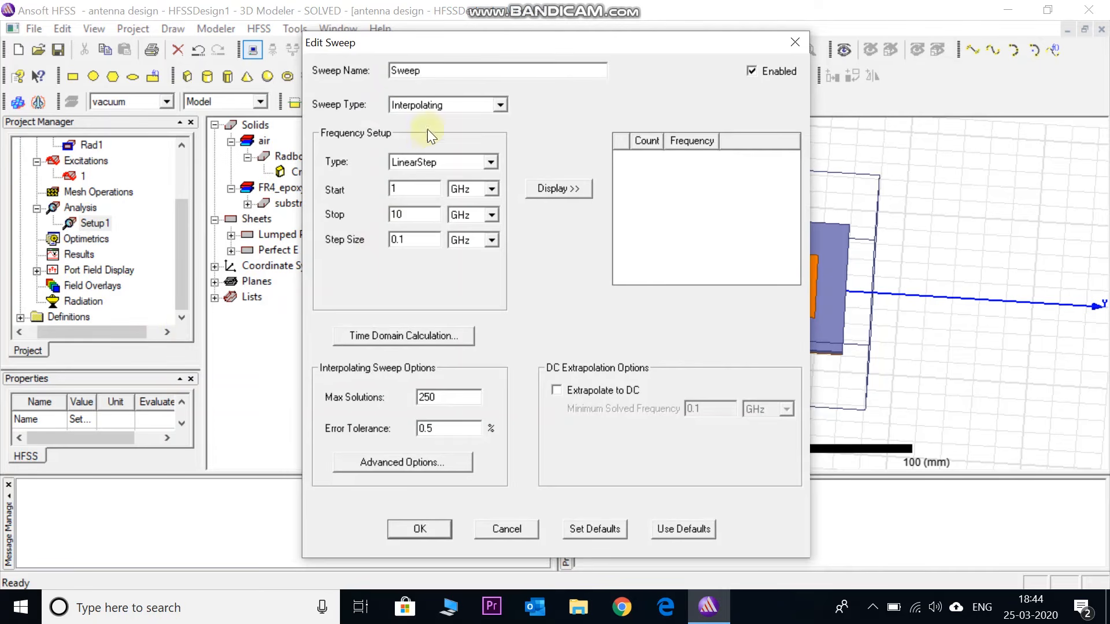
click(417, 100)
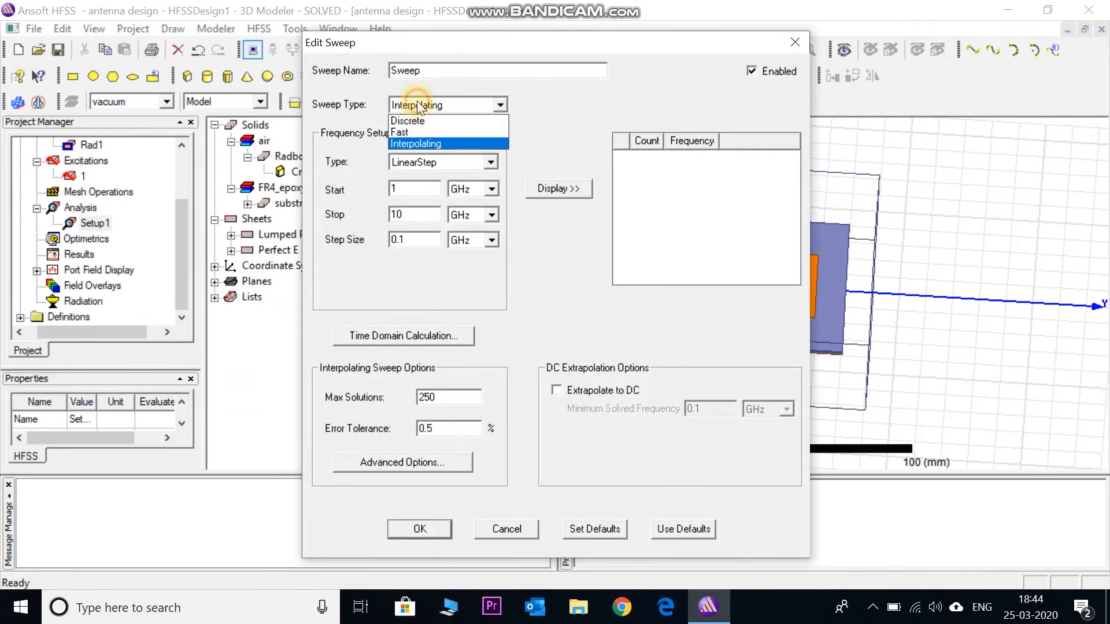
click(418, 133)
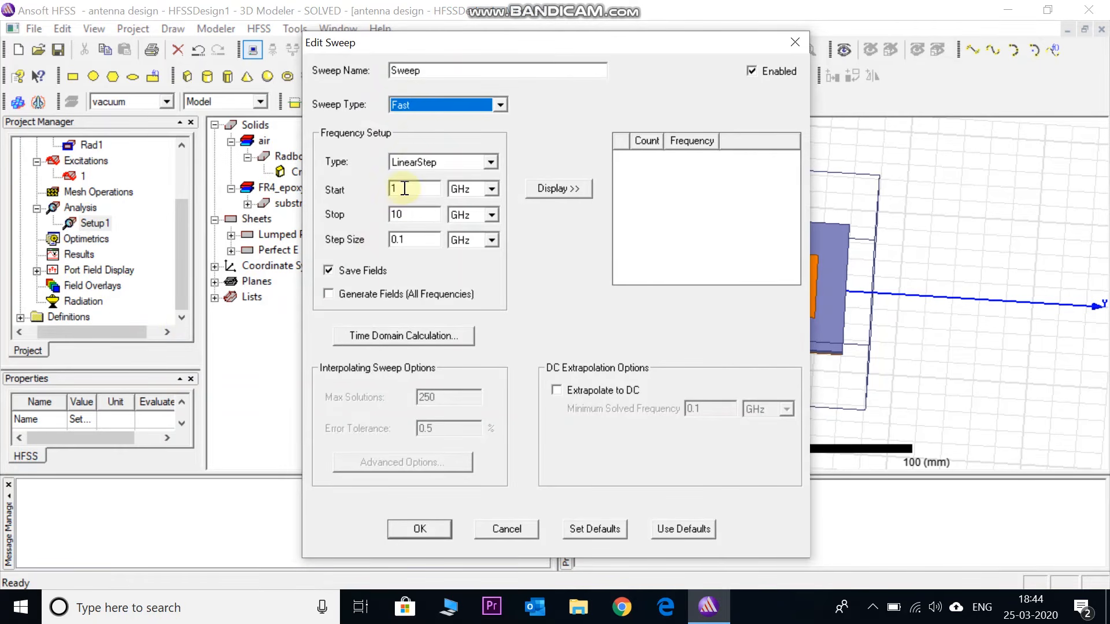
double_click(402, 213)
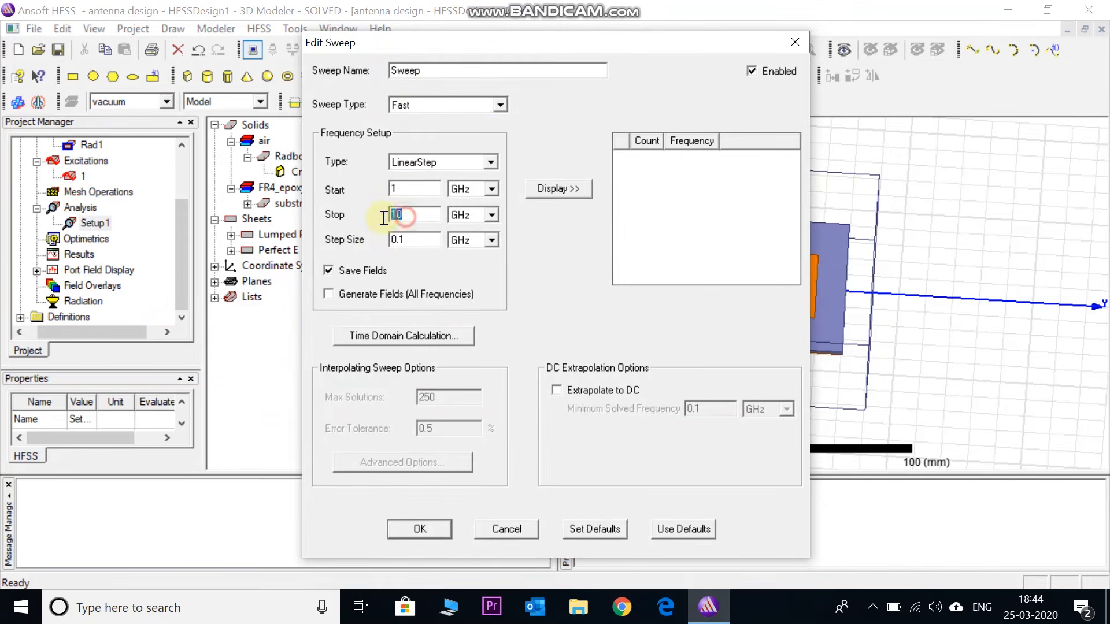
text(3)
click(396, 241)
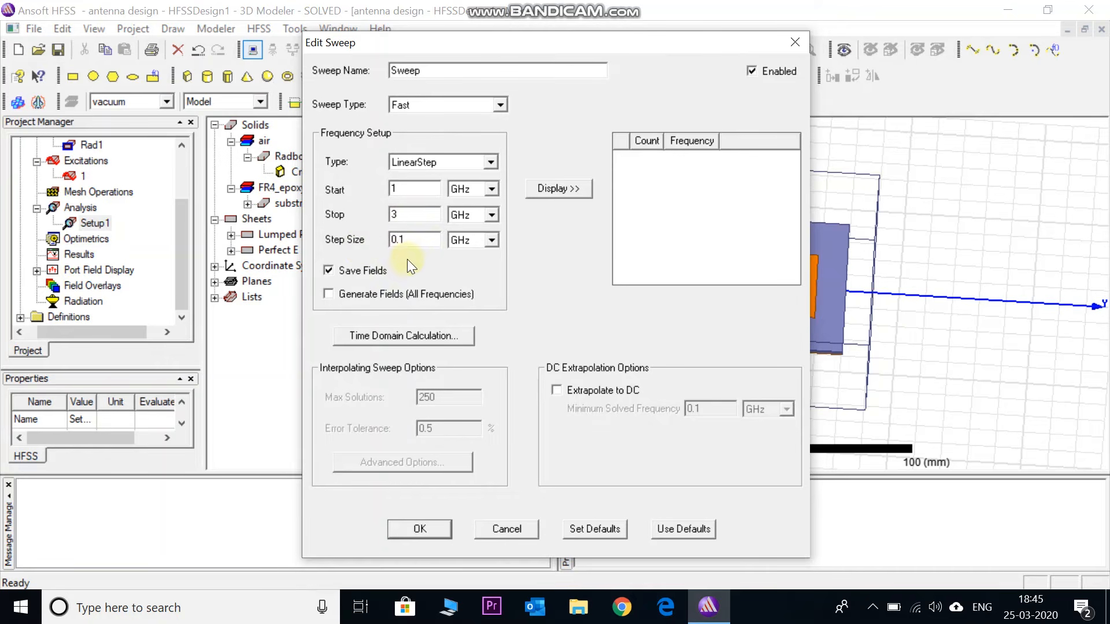
text(0)
click(552, 191)
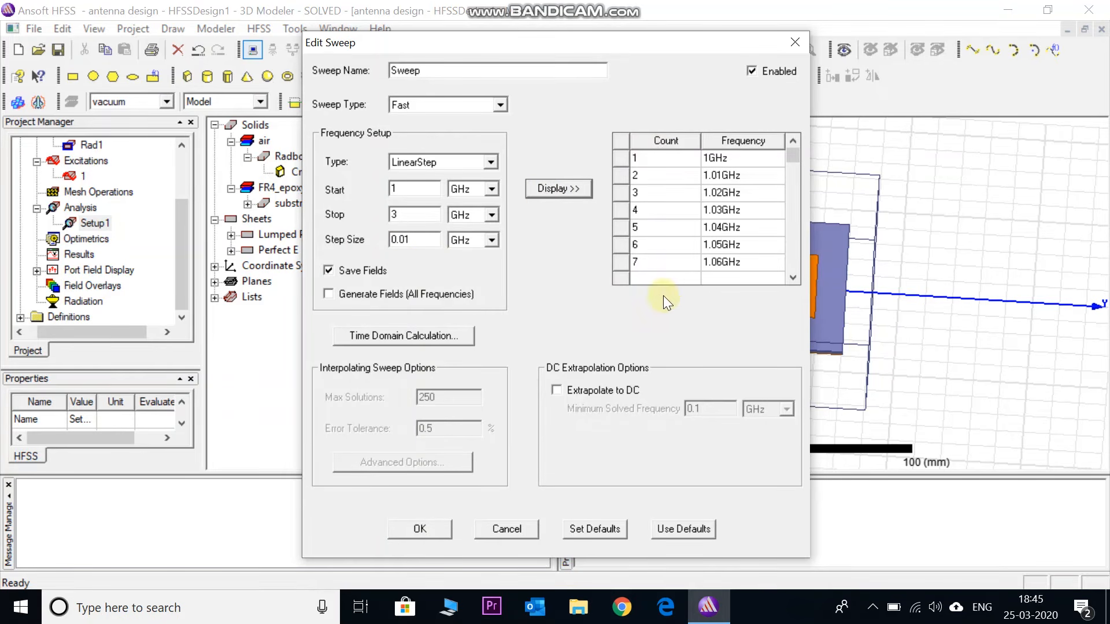
click(432, 529)
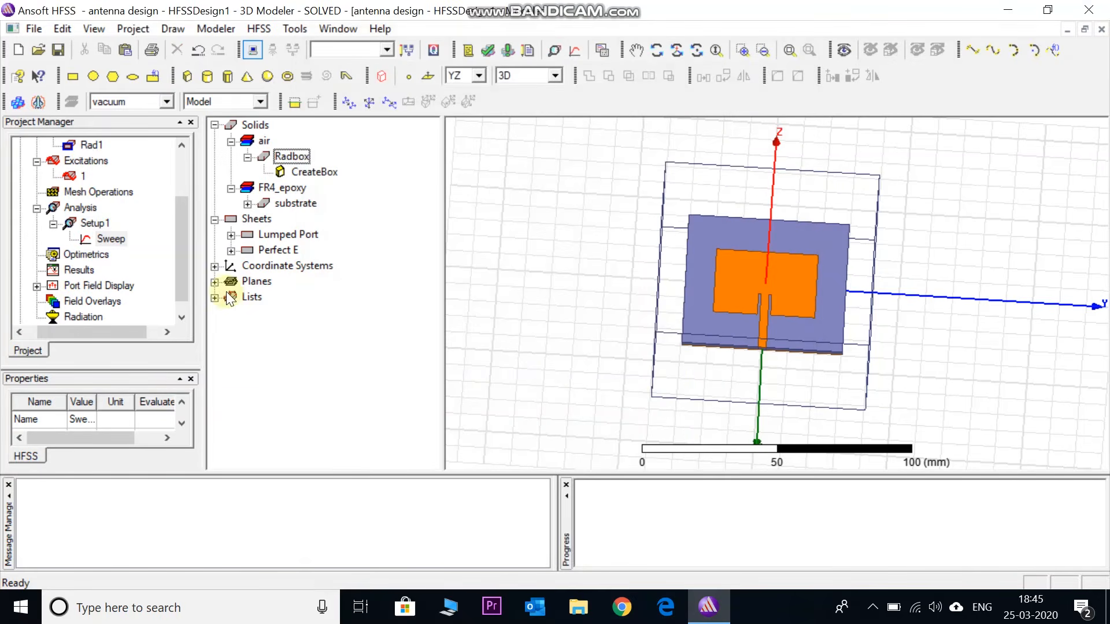
Run the validation check on HFSSDesign1 and start the analysis of the whole design
click(180, 270)
drag(179, 271, 180, 251)
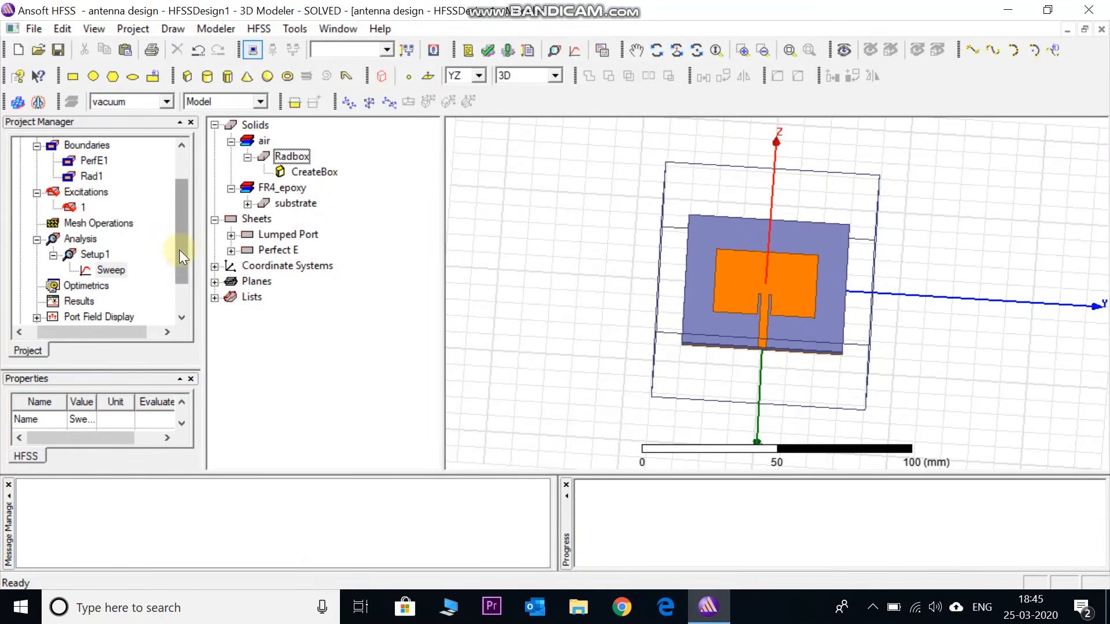
click(53, 255)
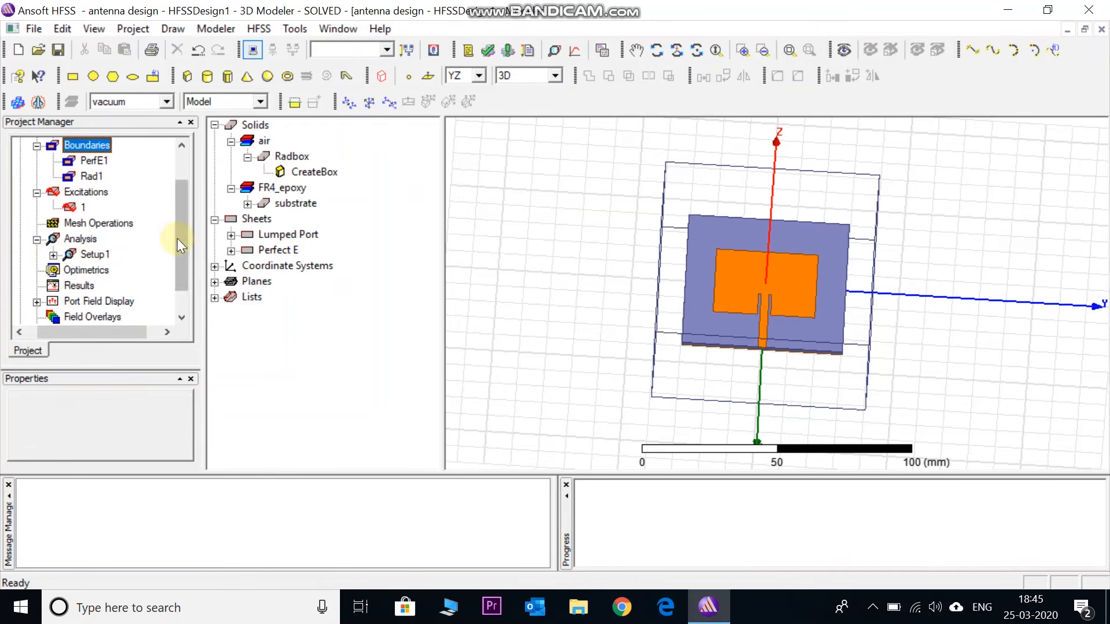
drag(177, 238, 179, 269)
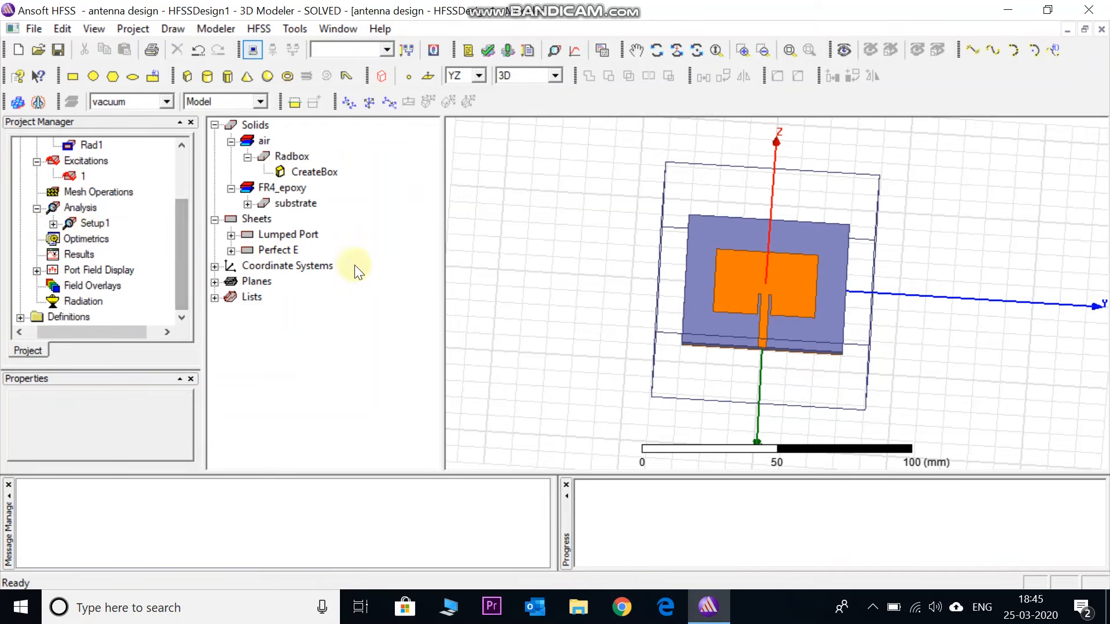
click(487, 50)
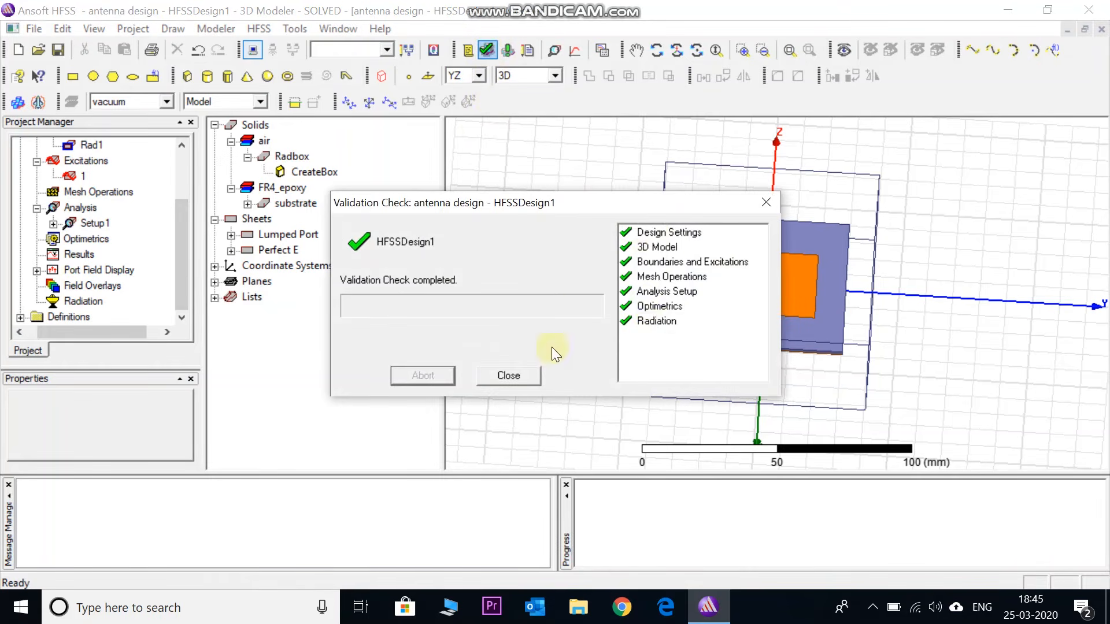
click(515, 375)
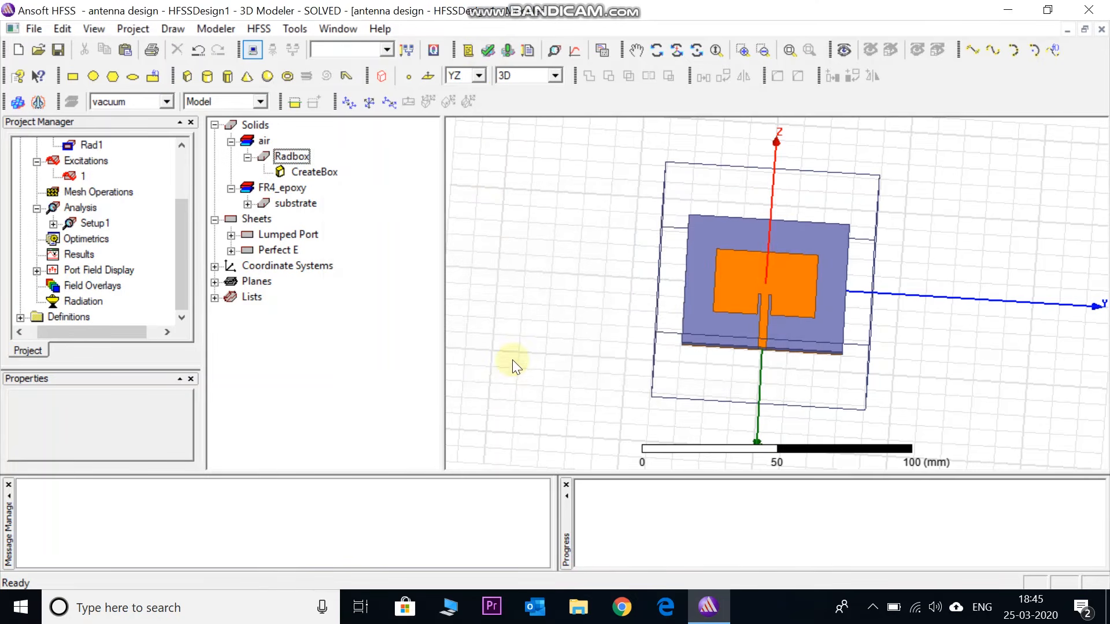
click(506, 49)
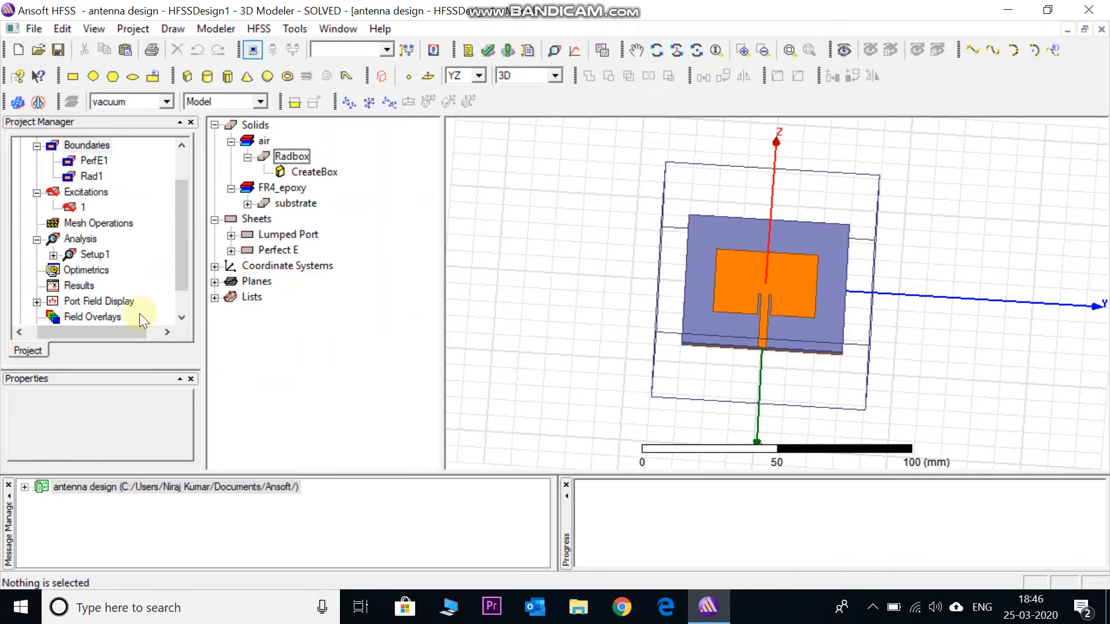
Create a modal solution rectangular plot of dB(S(1,1)) against frequency from Setup1 : Sweep
click(79, 286)
right_click(78, 287)
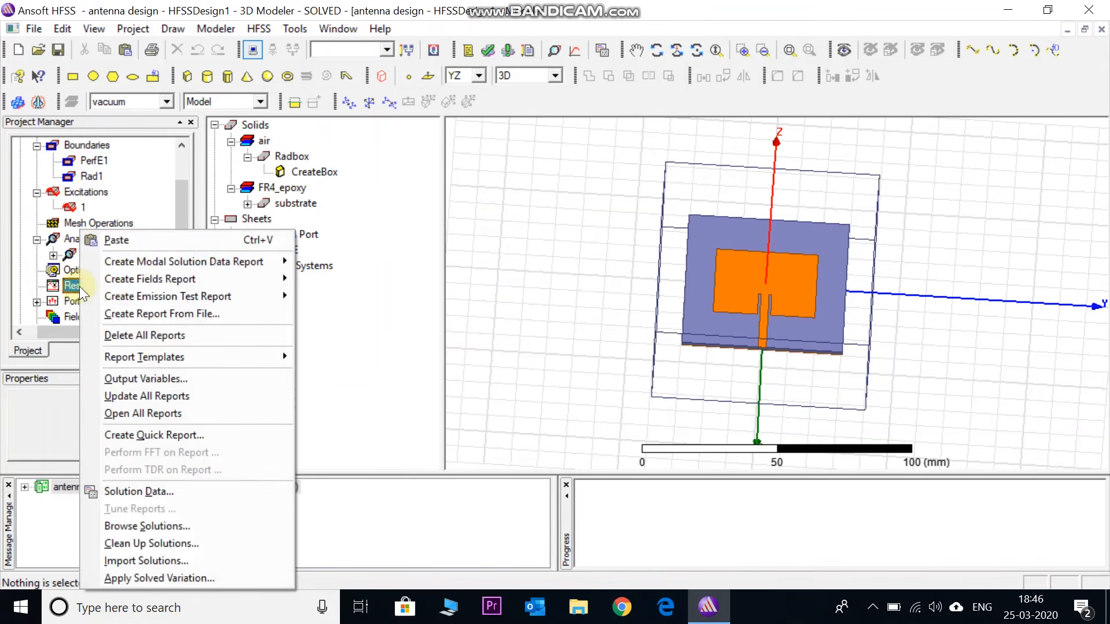
mouse_move(163, 262)
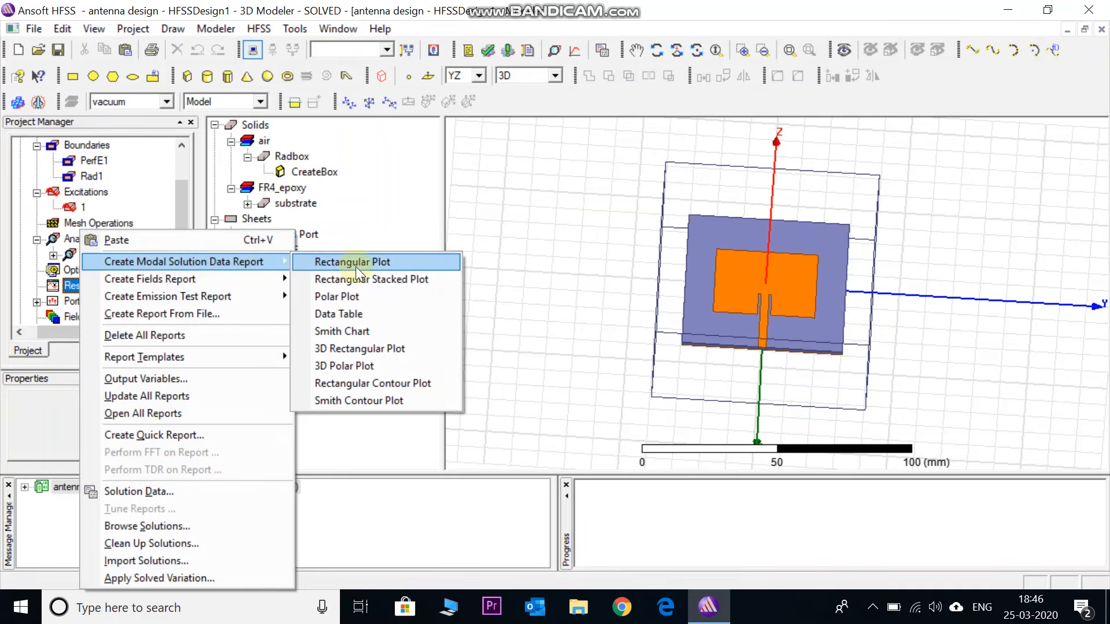
click(387, 262)
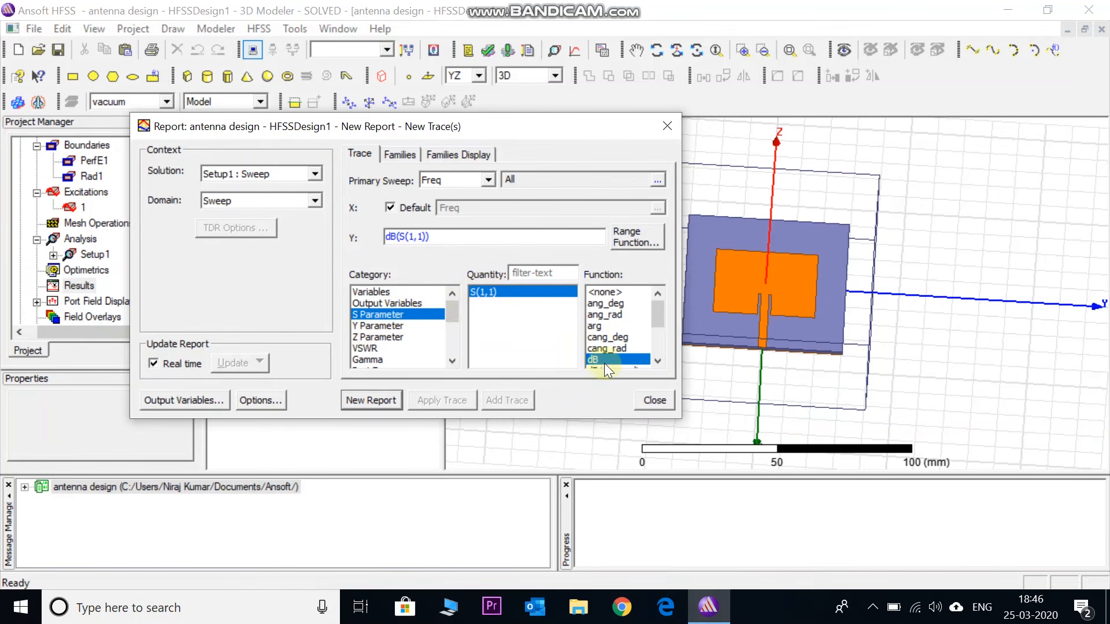
click(370, 399)
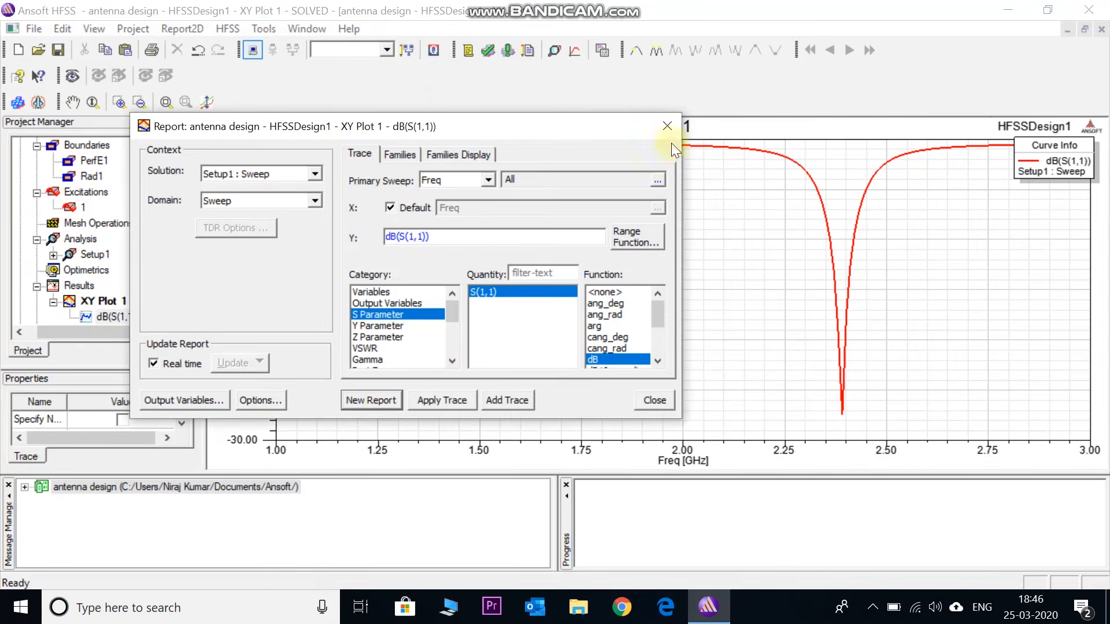
click(663, 127)
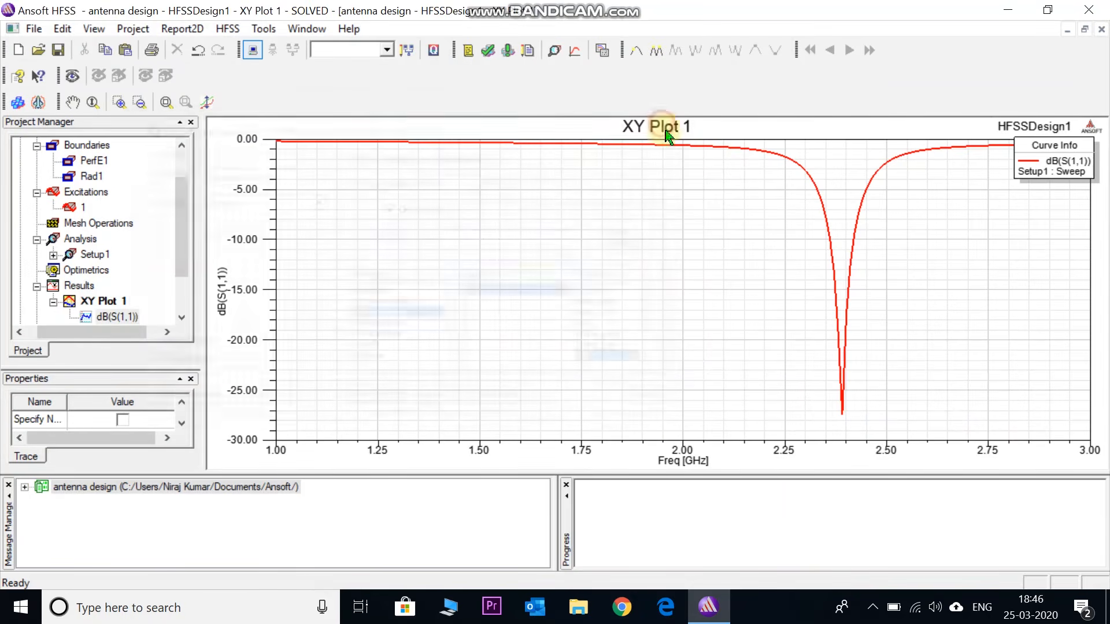
Add a marker at the lowest point of the dB(S(1,1)) curve and move the marker table close to the dip
right_click(733, 249)
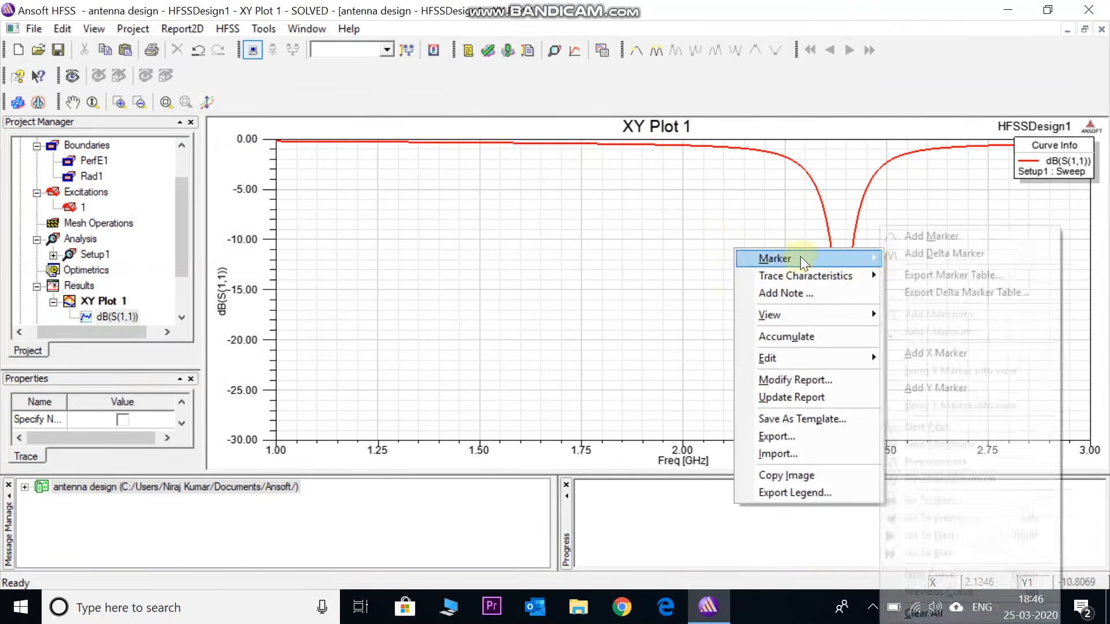
mouse_move(852, 259)
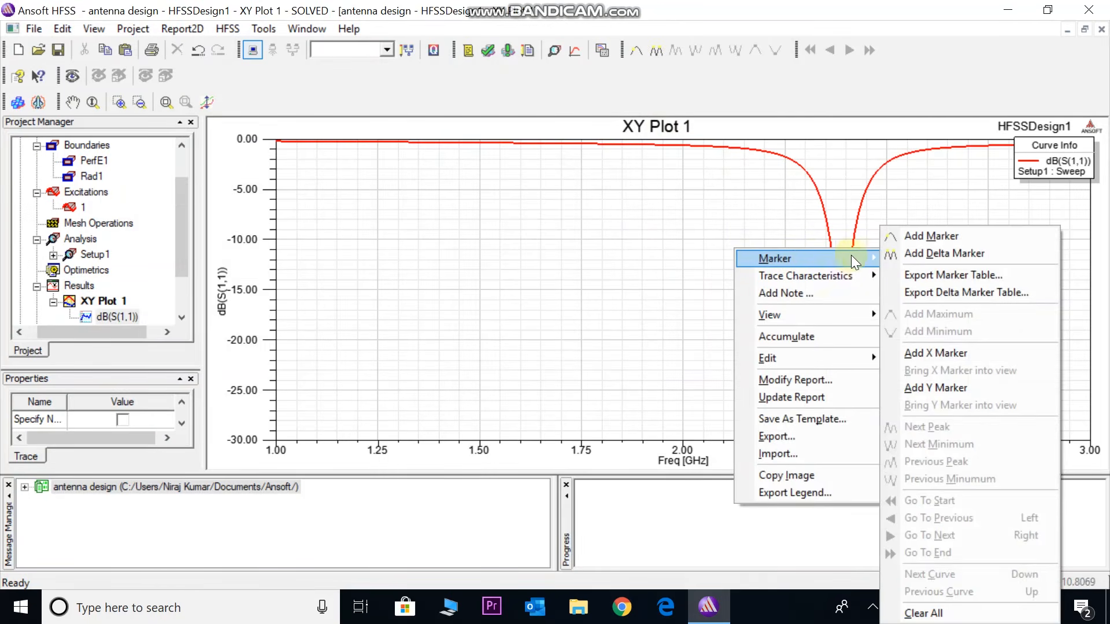
click(912, 237)
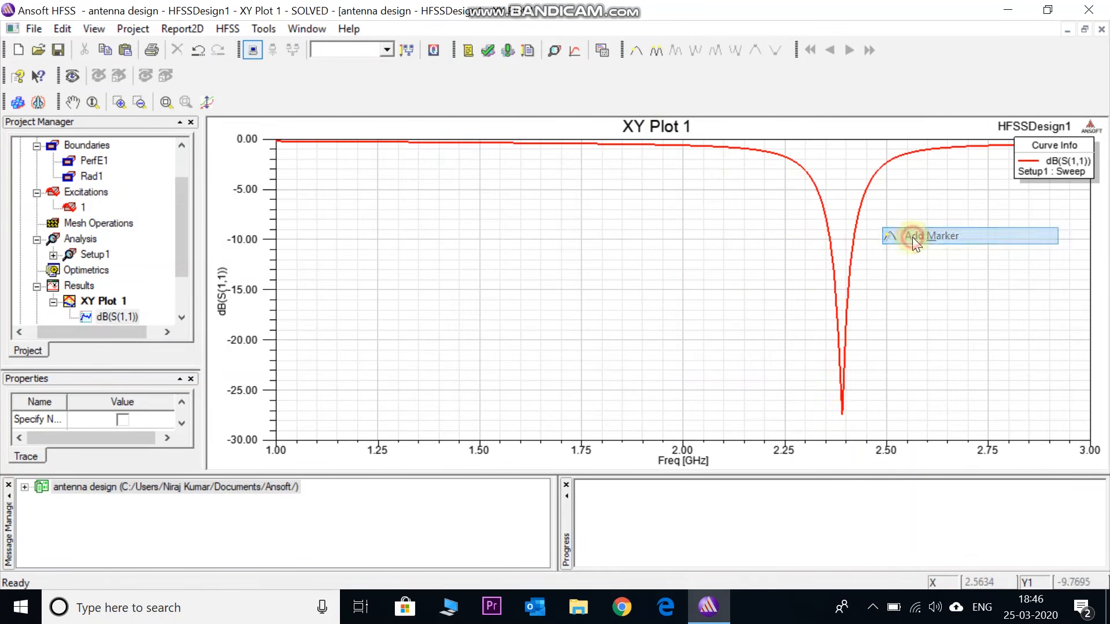
click(845, 416)
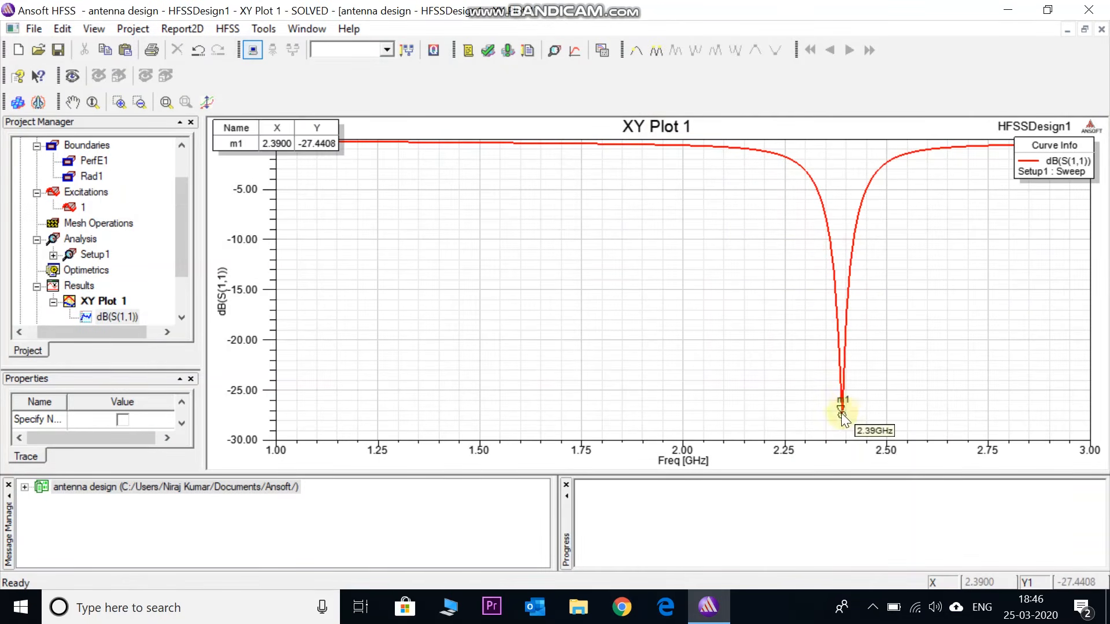
right_click(422, 218)
click(478, 235)
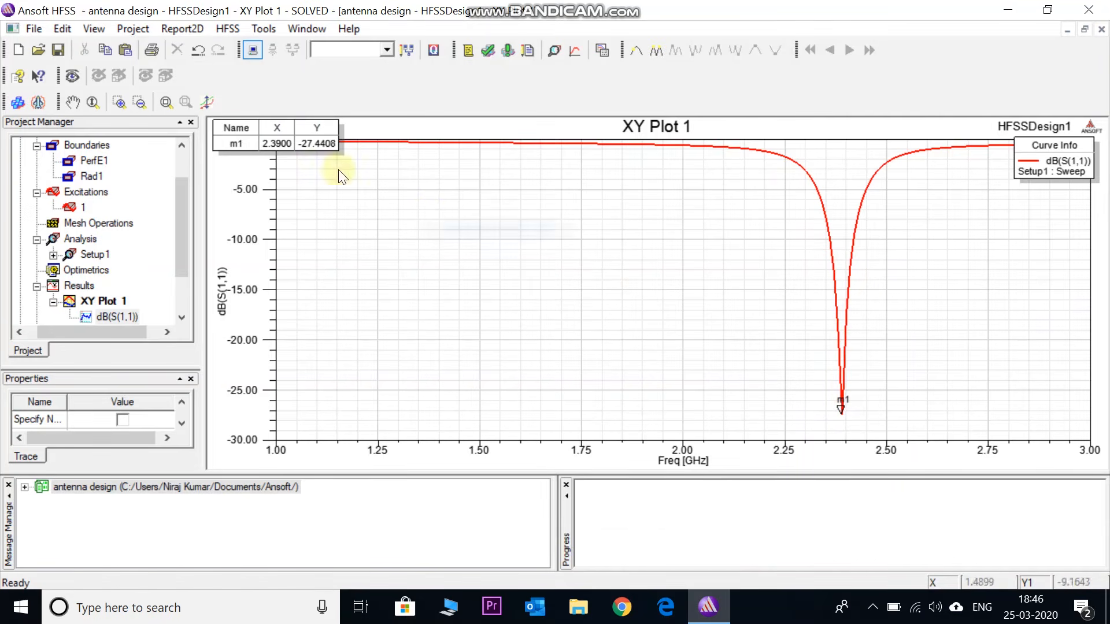
drag(295, 166, 754, 374)
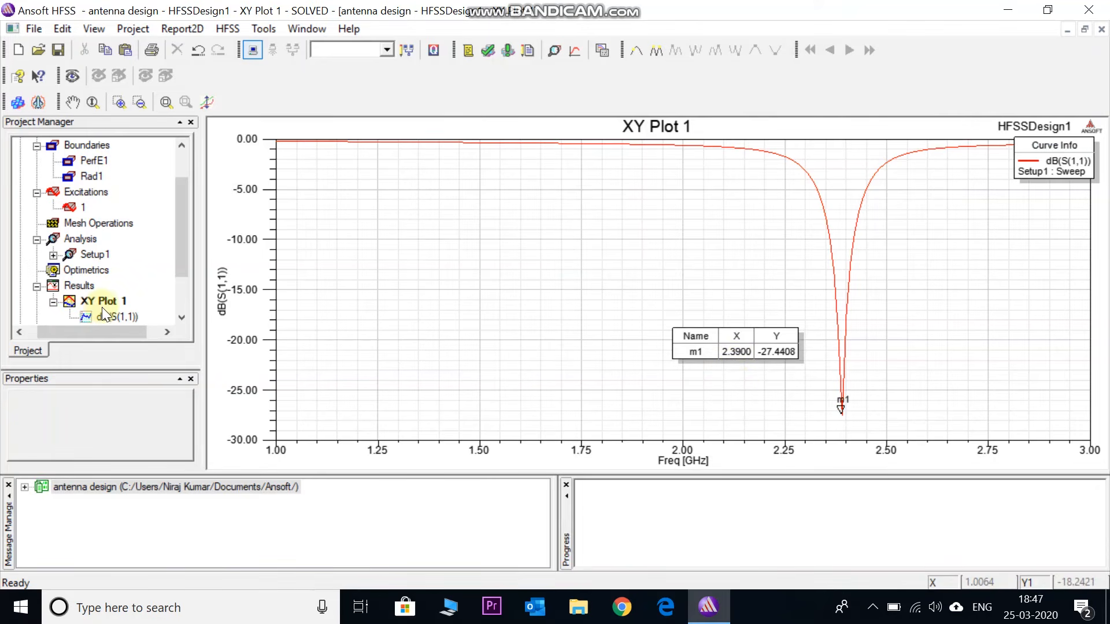
Insert a far-field infinite sphere named Infinite Sphere1 with phi 0 to 360 deg and theta 0 to 180 deg, both in 10 deg steps
drag(181, 241, 178, 267)
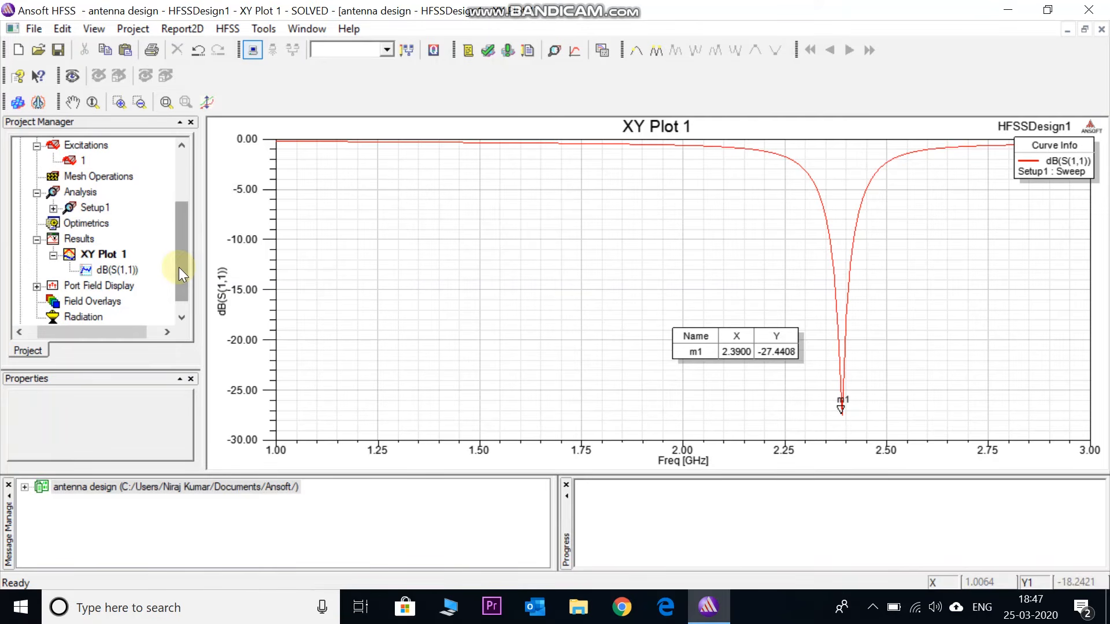
drag(183, 276, 179, 280)
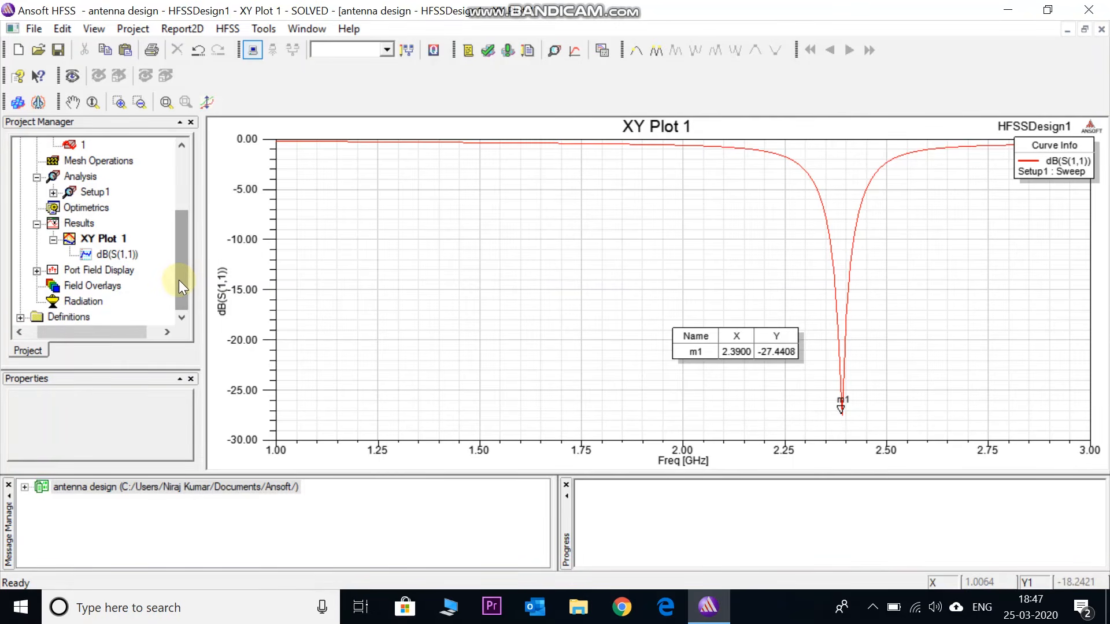
click(81, 302)
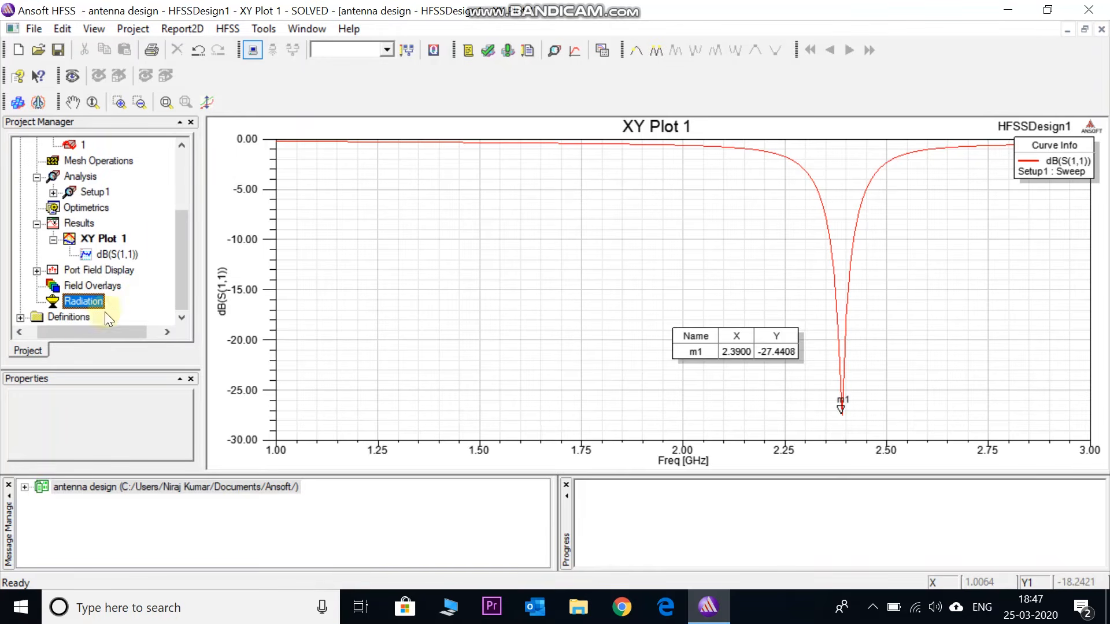
right_click(78, 300)
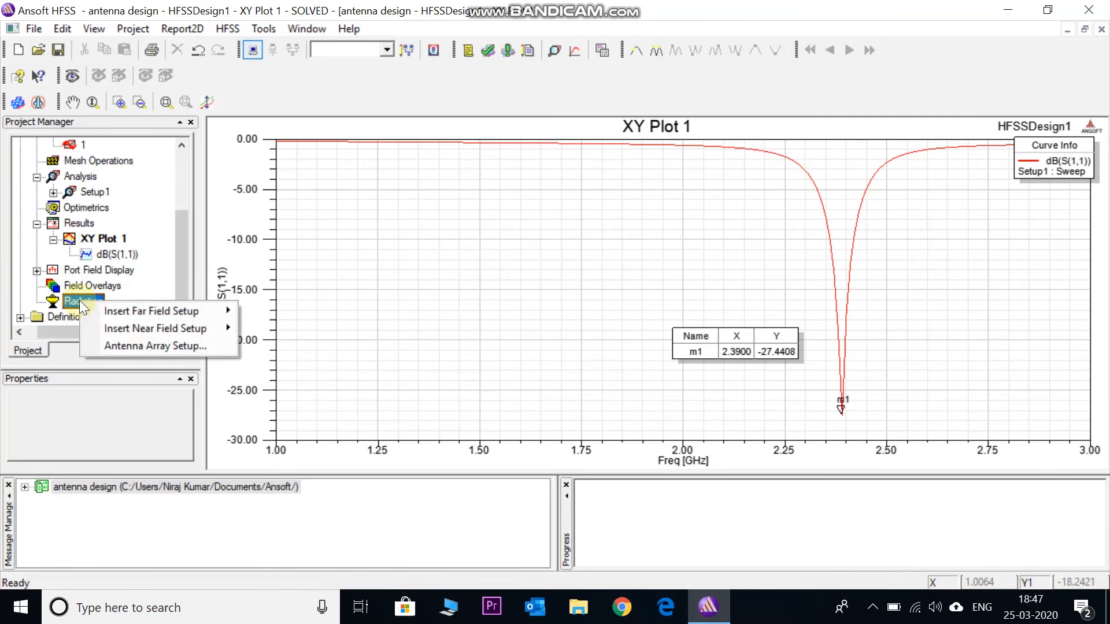
click(141, 311)
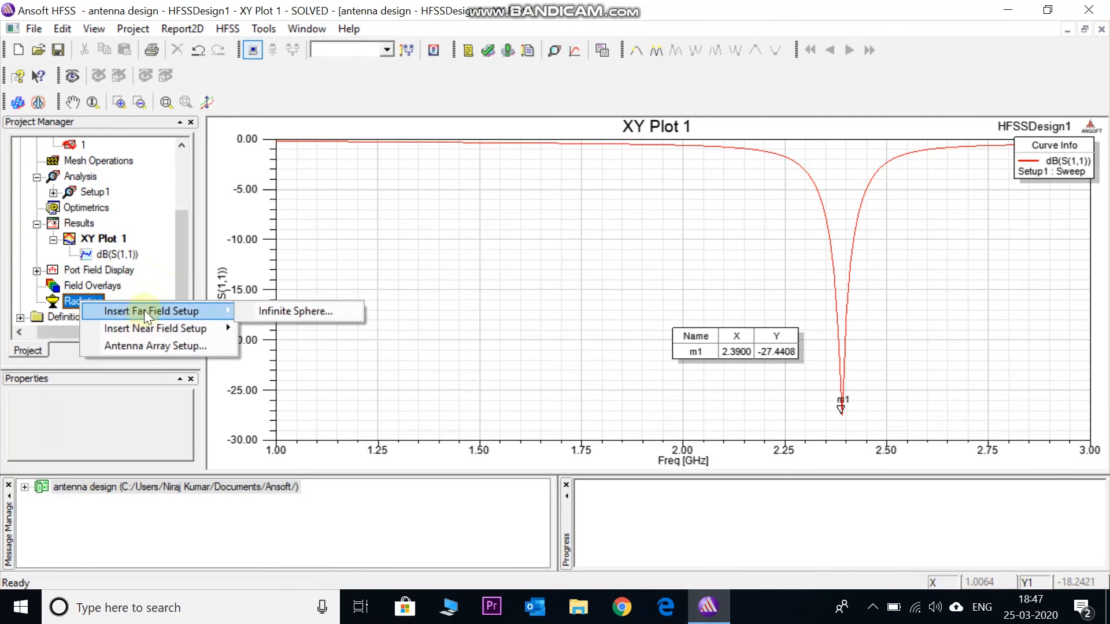
click(294, 308)
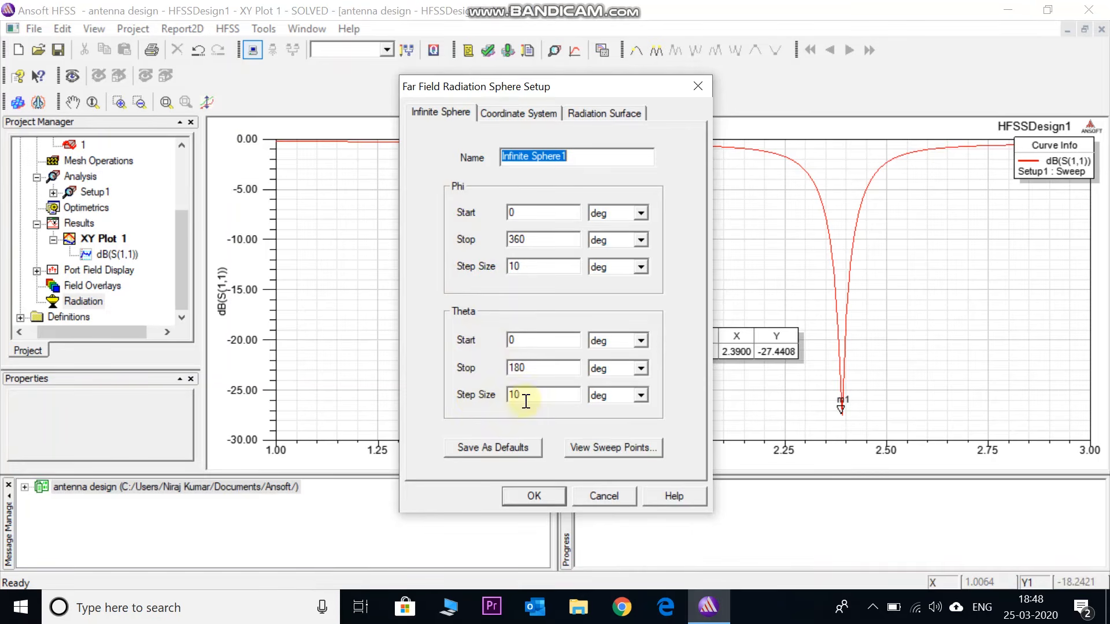
click(535, 498)
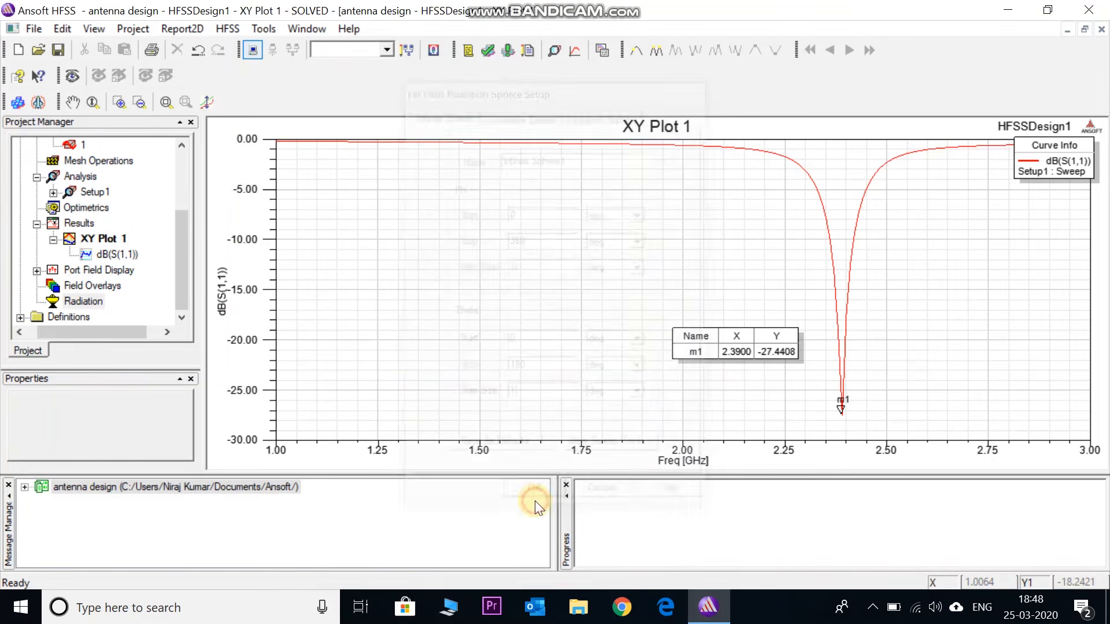
Create a far-fields 3D polar plot of rETotal on Infinite Sphere1 from Setup1 : LastAdaptive, with Phi and Theta set to All
click(80, 225)
right_click(81, 223)
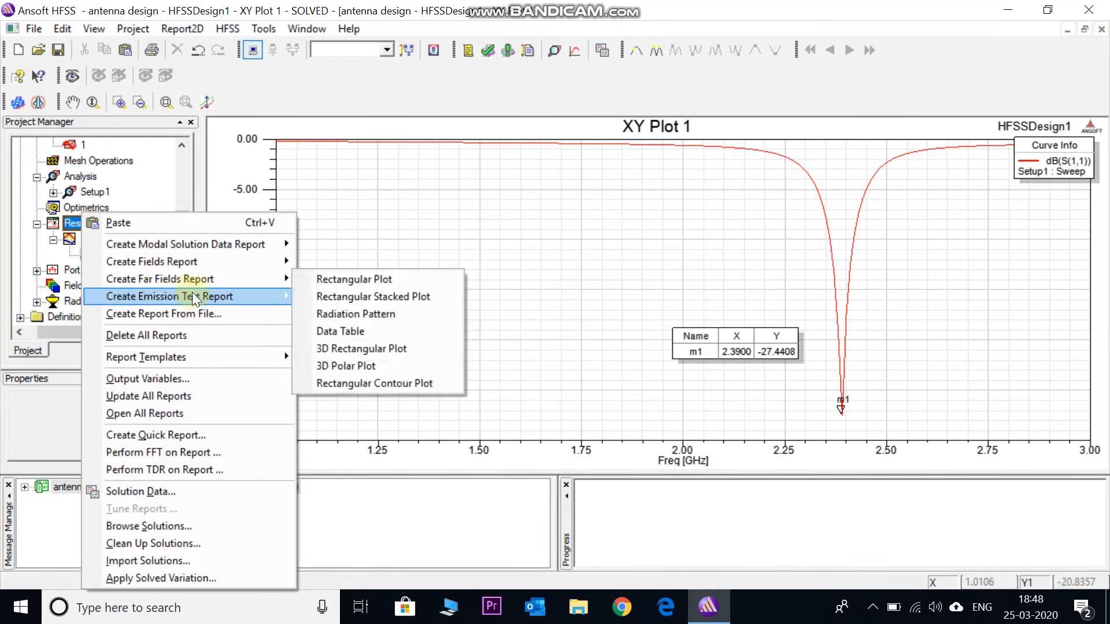
mouse_move(248, 280)
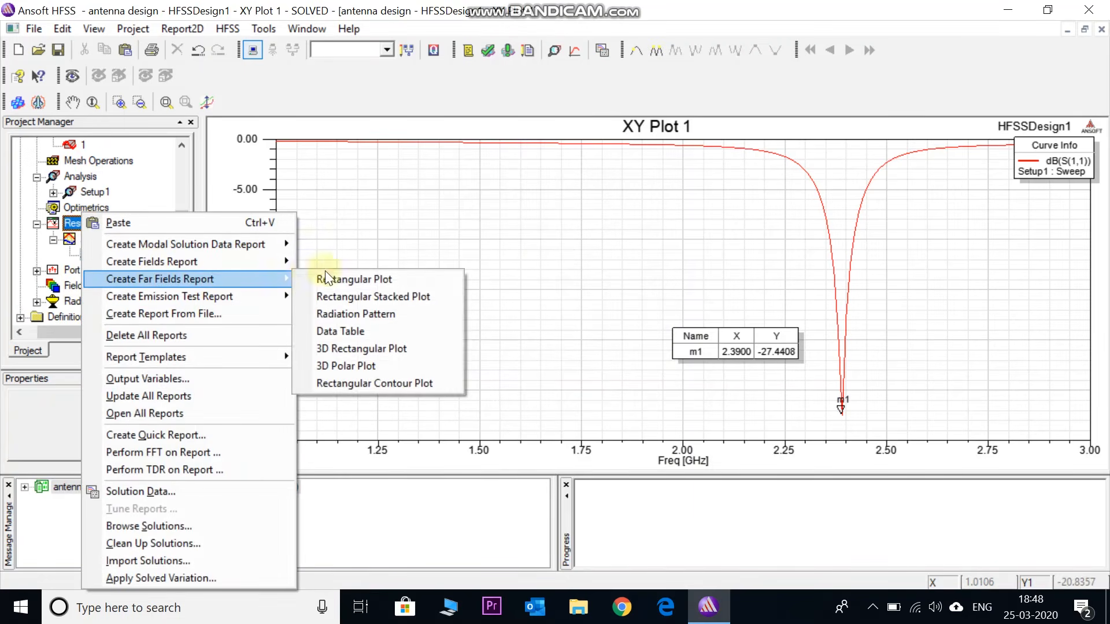
click(349, 366)
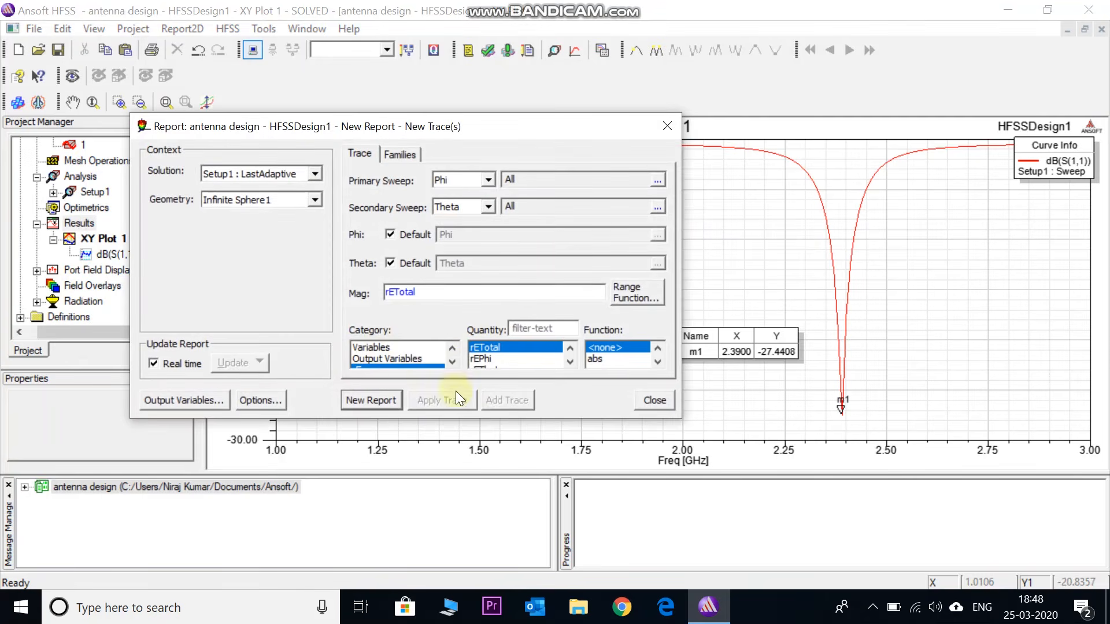
drag(473, 417, 473, 471)
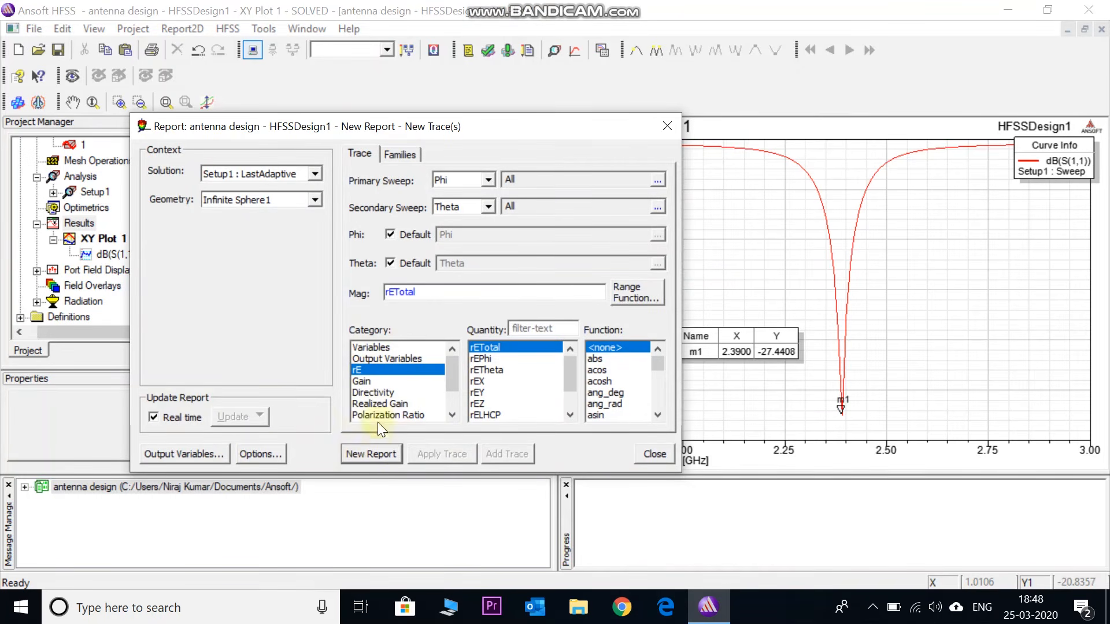
click(375, 456)
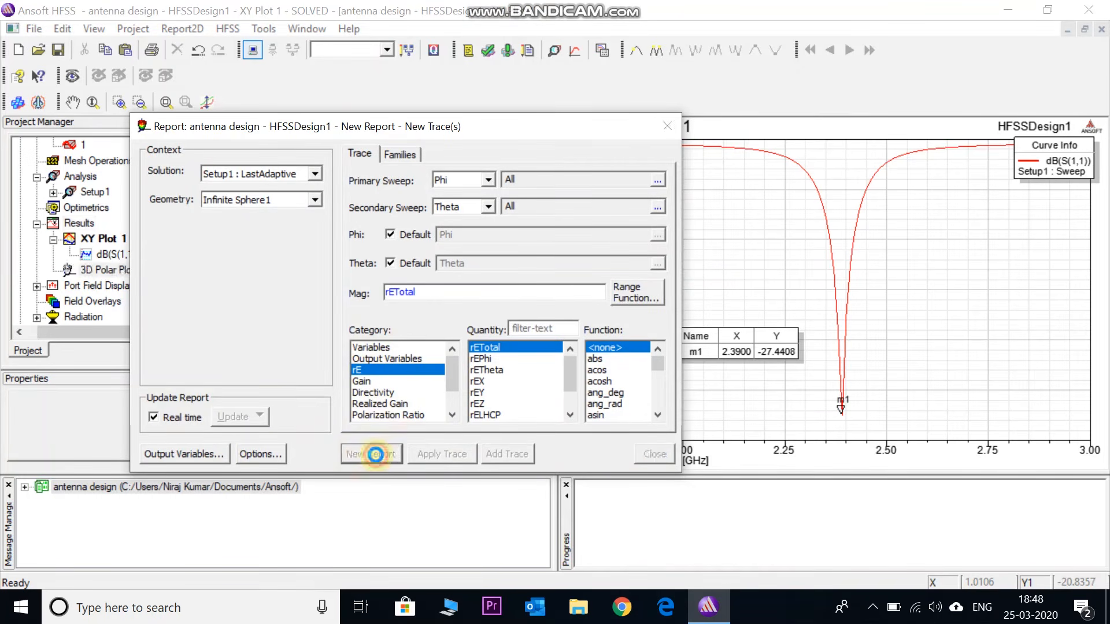
click(669, 126)
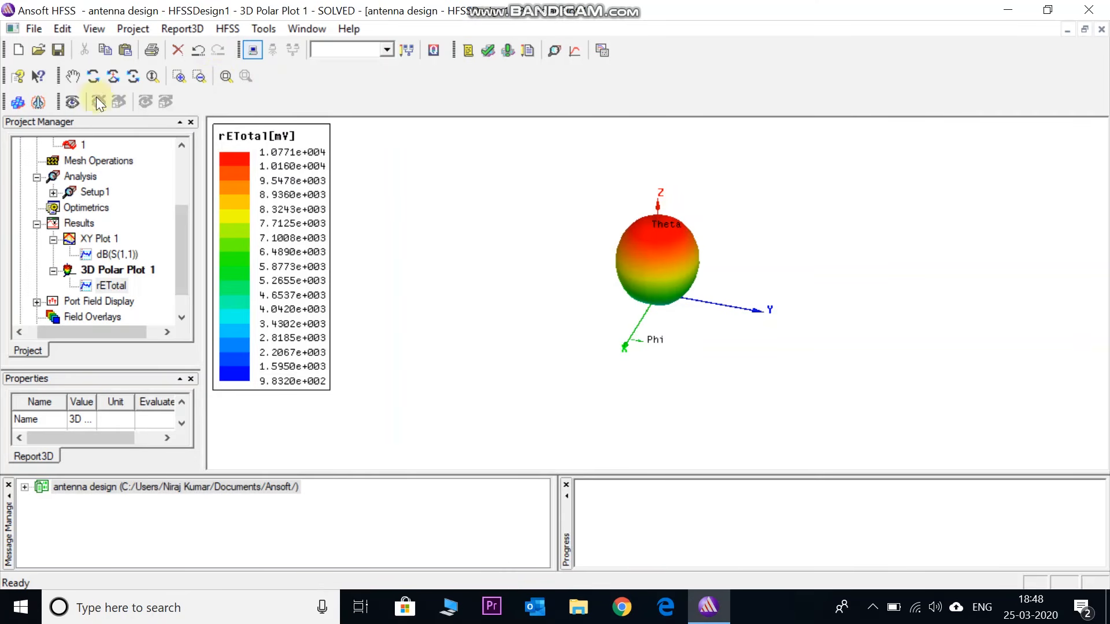
Overlay the radiation field of 3D Polar Plot 1 on the antenna model with transparency 0.00 and scale 0.50
click(112, 76)
drag(661, 304, 648, 330)
drag(183, 260, 191, 142)
click(145, 162)
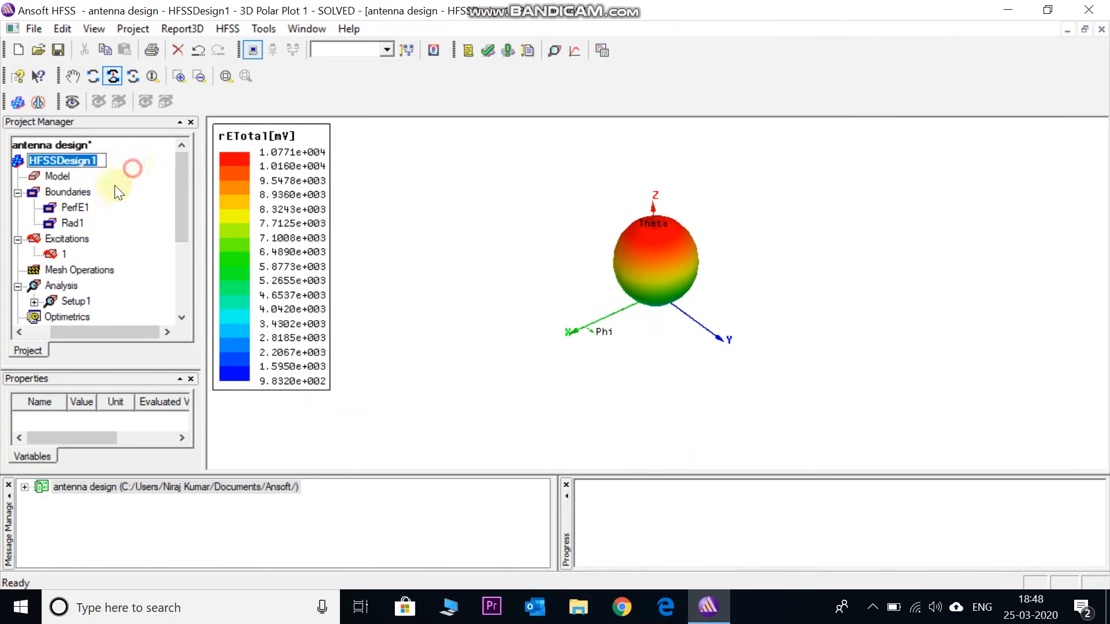
double_click(78, 162)
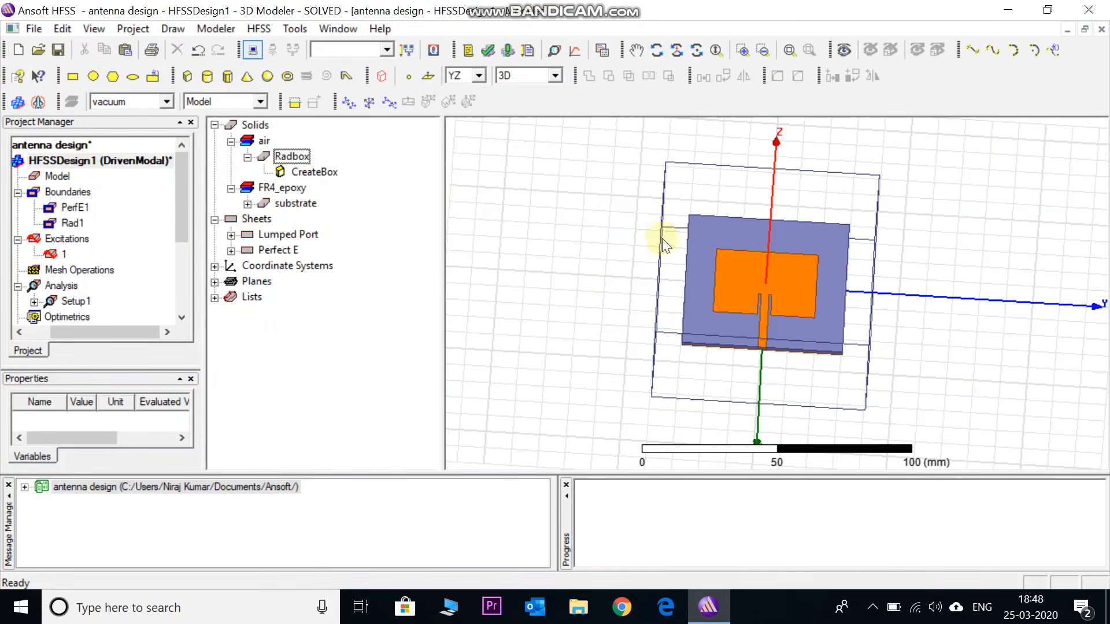
right_click(599, 241)
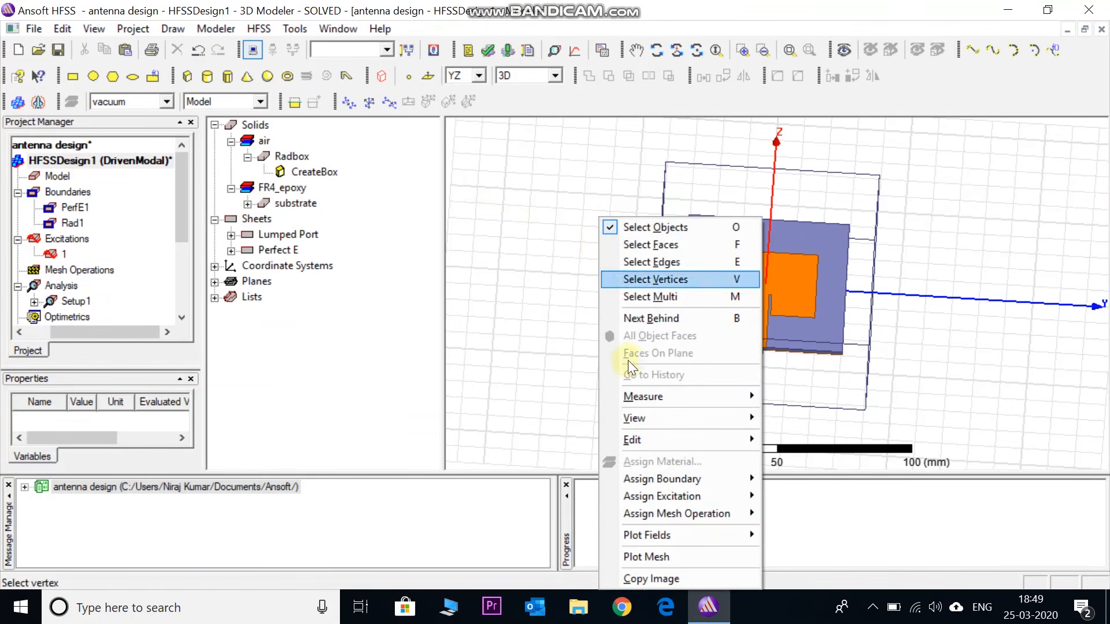
mouse_move(700, 535)
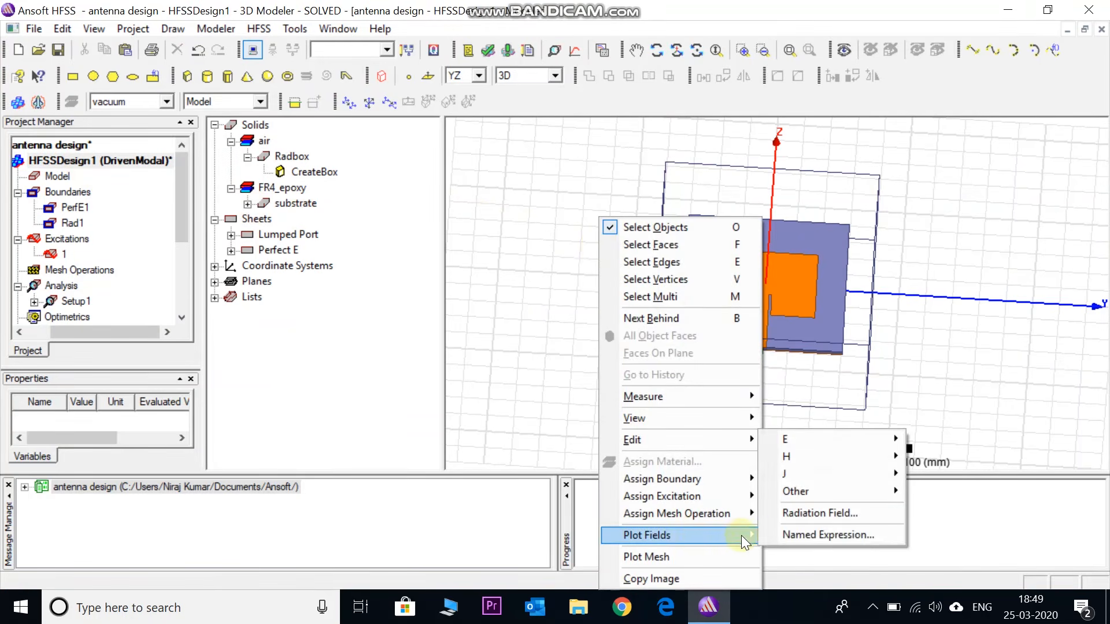
click(776, 512)
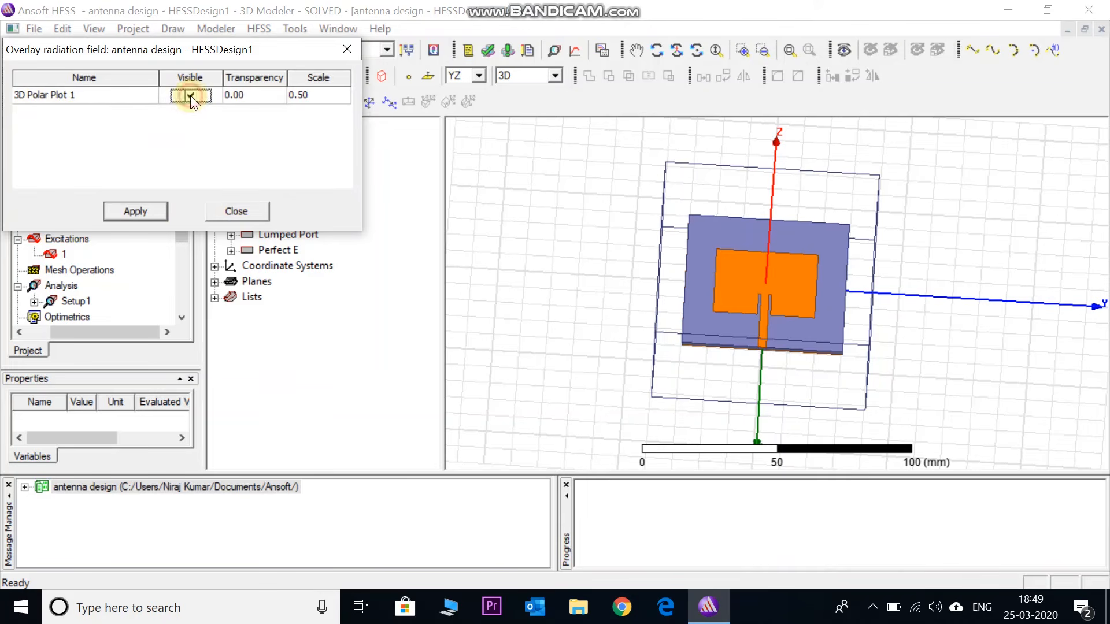
click(144, 212)
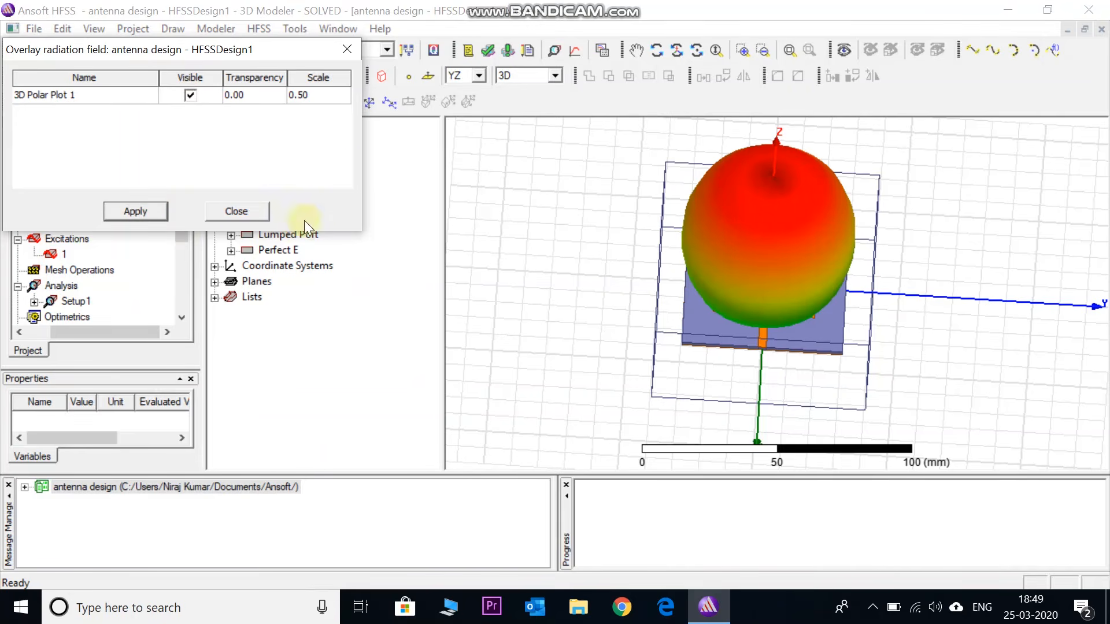
click(241, 212)
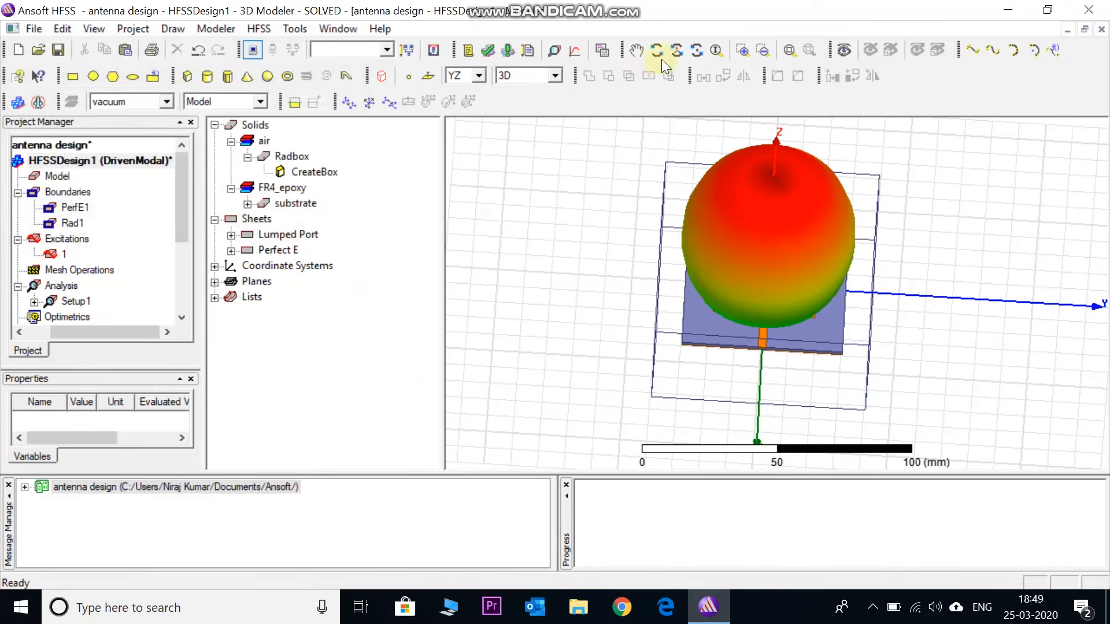
Examine the radiation pattern from several angles, both overlaid on the antenna model and in 3D Polar Plot 1
click(675, 52)
drag(751, 323, 711, 149)
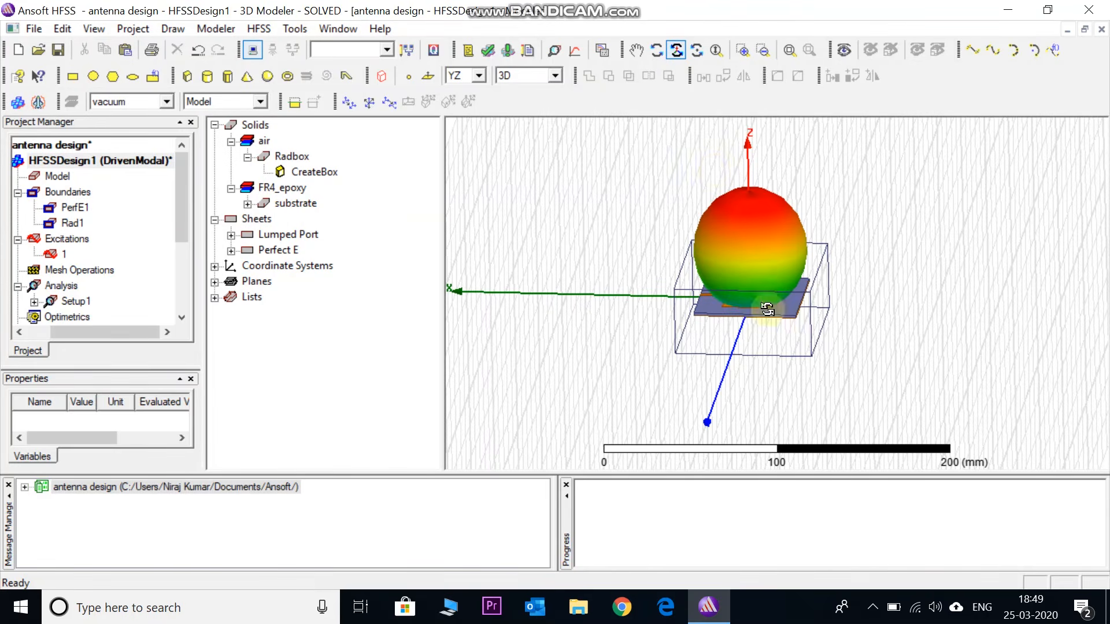
drag(742, 314, 811, 372)
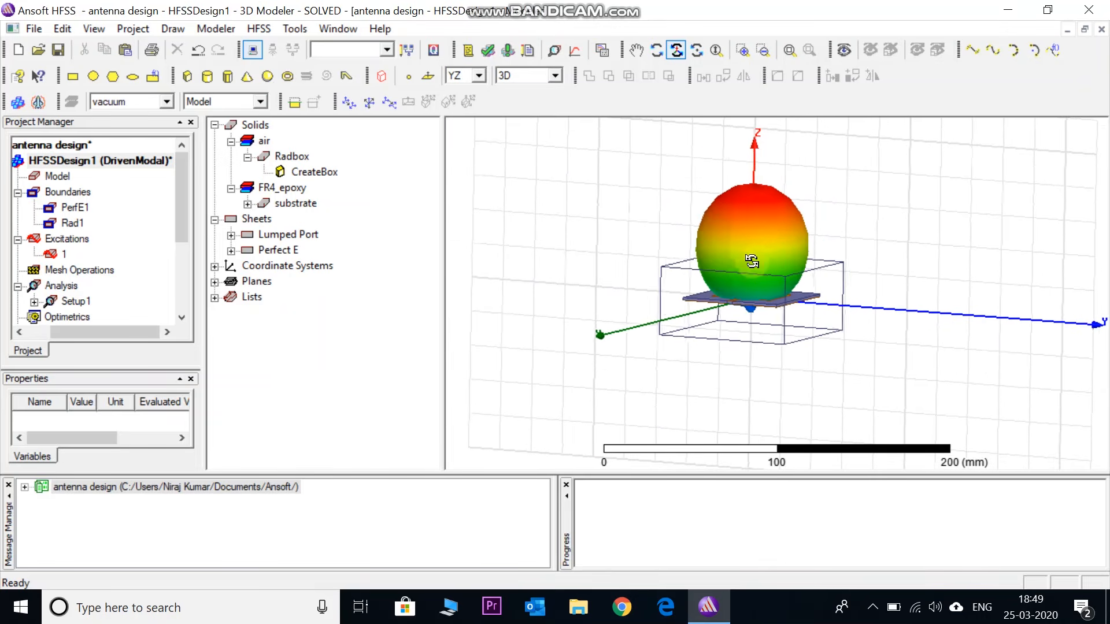
drag(180, 240, 82, 278)
double_click(79, 259)
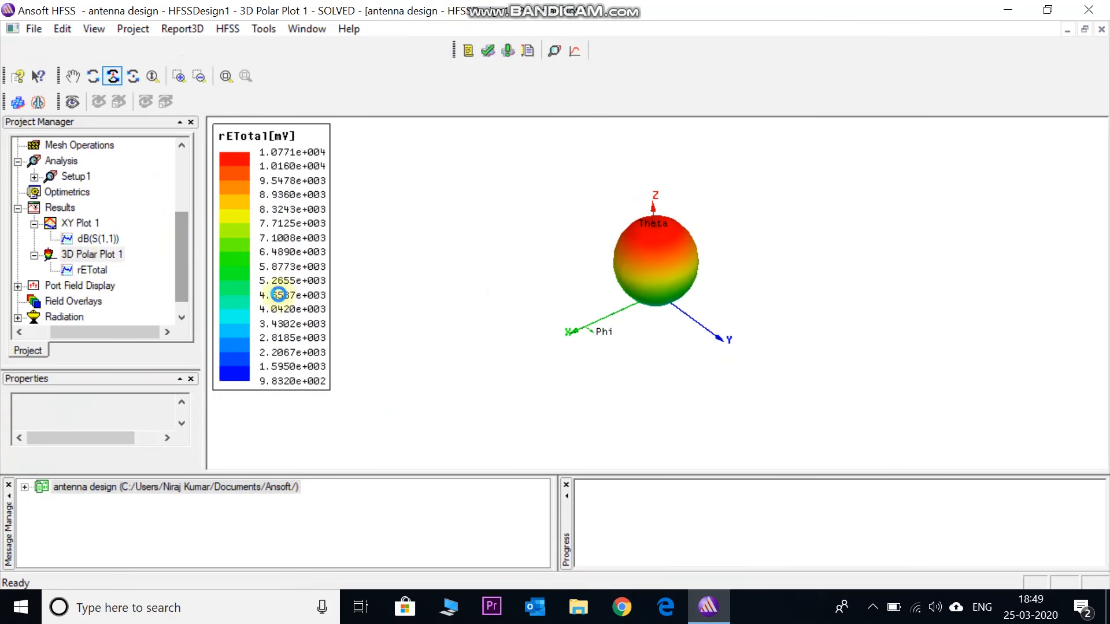
drag(734, 329, 844, 369)
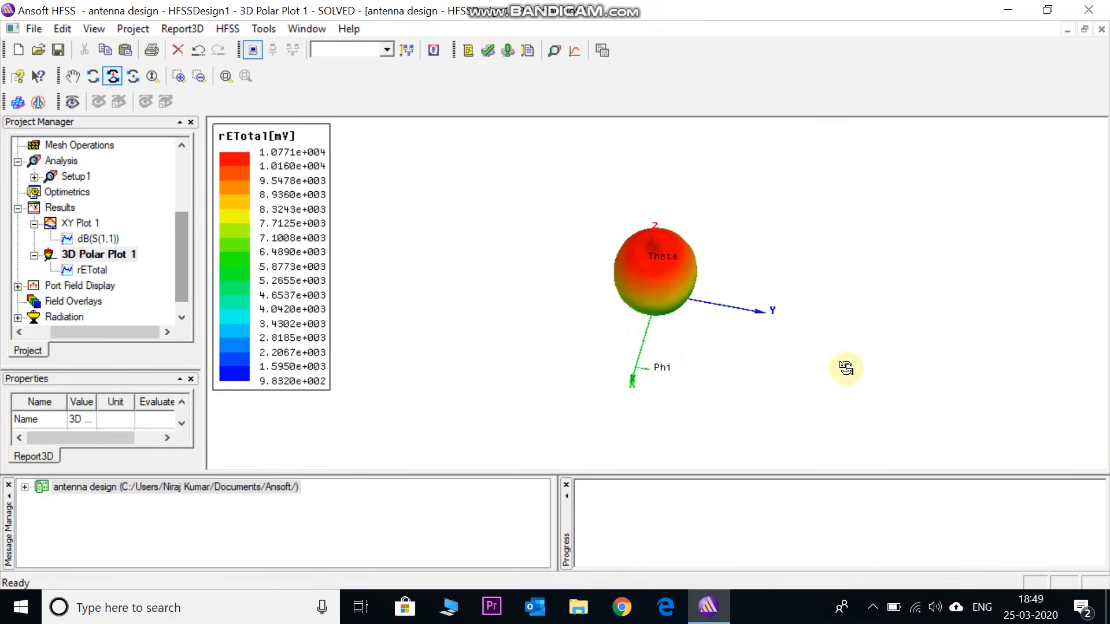
drag(661, 293, 656, 247)
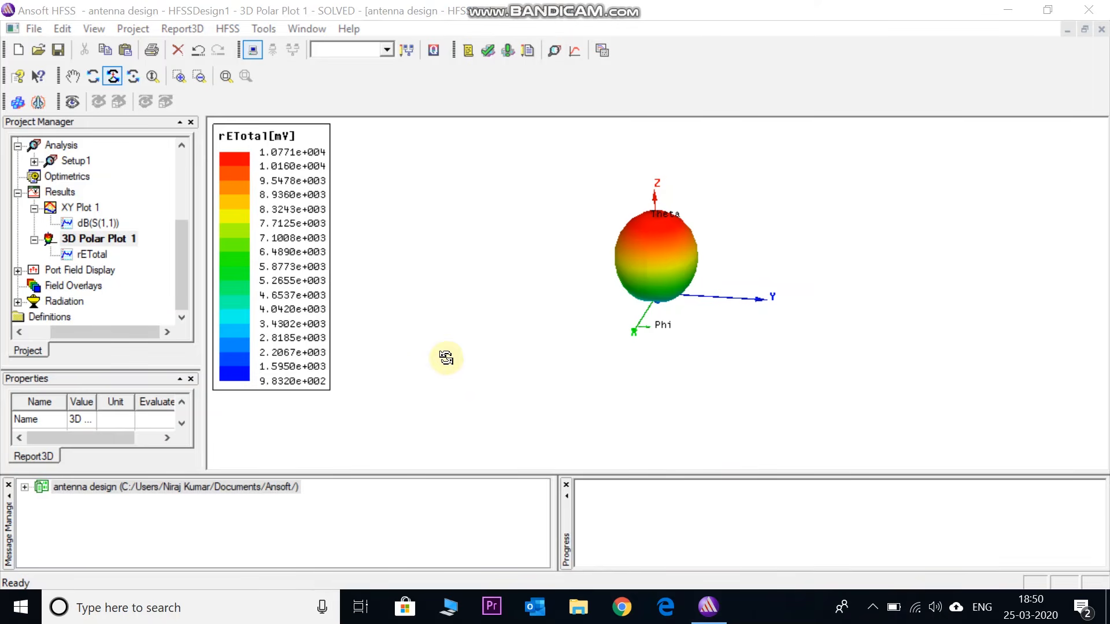
Return to the HFSSDesign1 model and delete 3D Polar Plot 1 from the results
drag(175, 289, 176, 184)
double_click(149, 160)
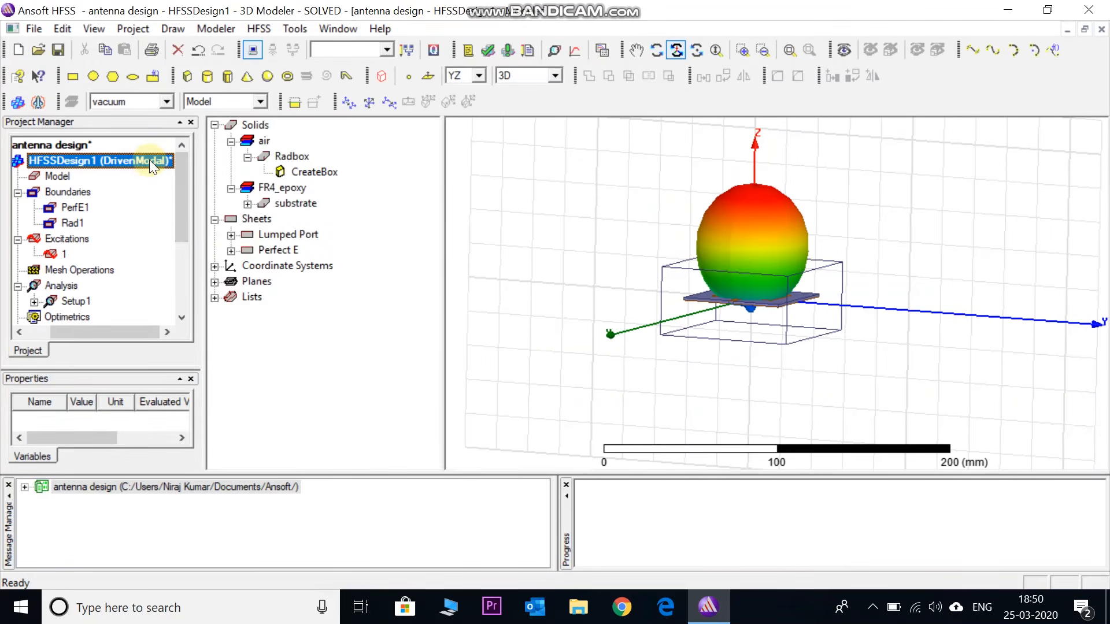
drag(181, 228, 178, 309)
drag(103, 313, 42, 323)
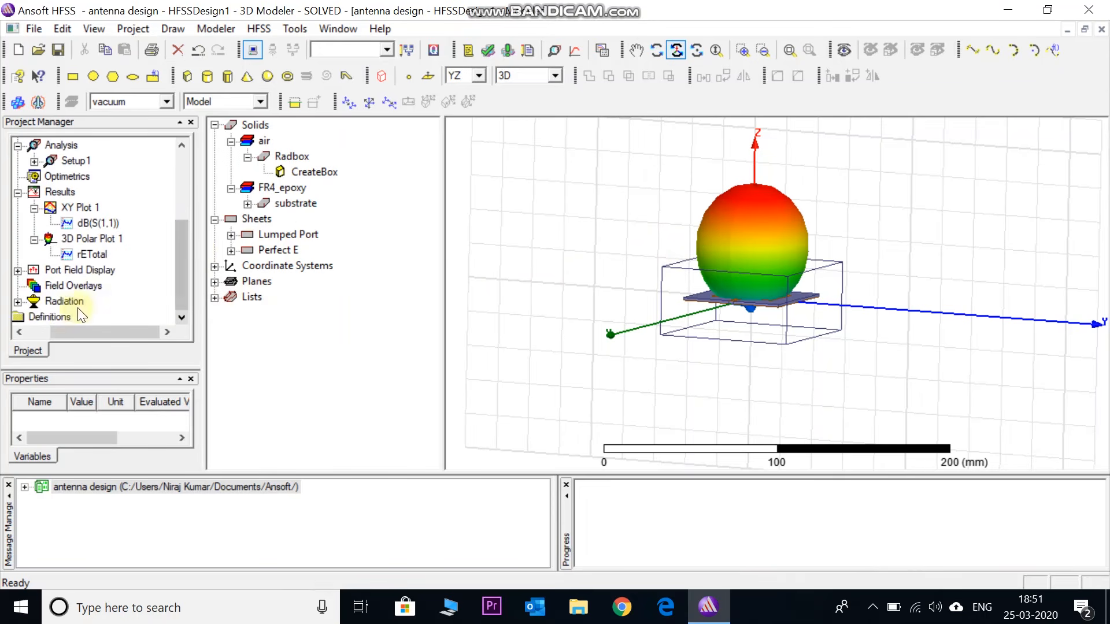
click(46, 288)
drag(180, 293, 183, 283)
click(102, 255)
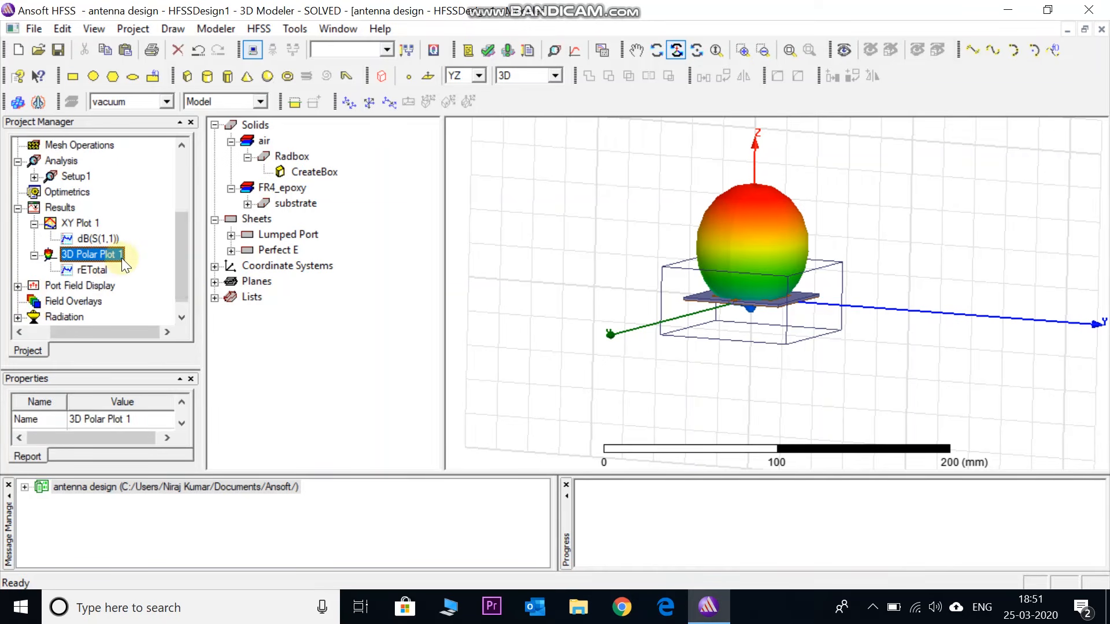
key(Delete)
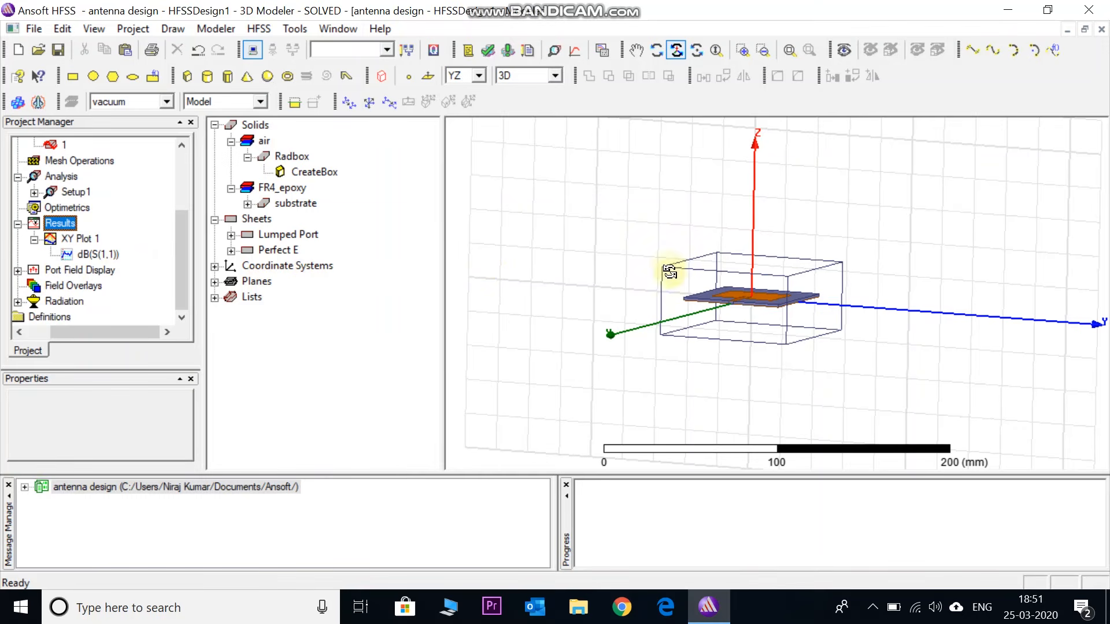
Plot the Vector_E field for the patch in AllObjects, using Setup1 : LastAdaptive at 2.4GHz and 0deg phase
drag(684, 287, 729, 254)
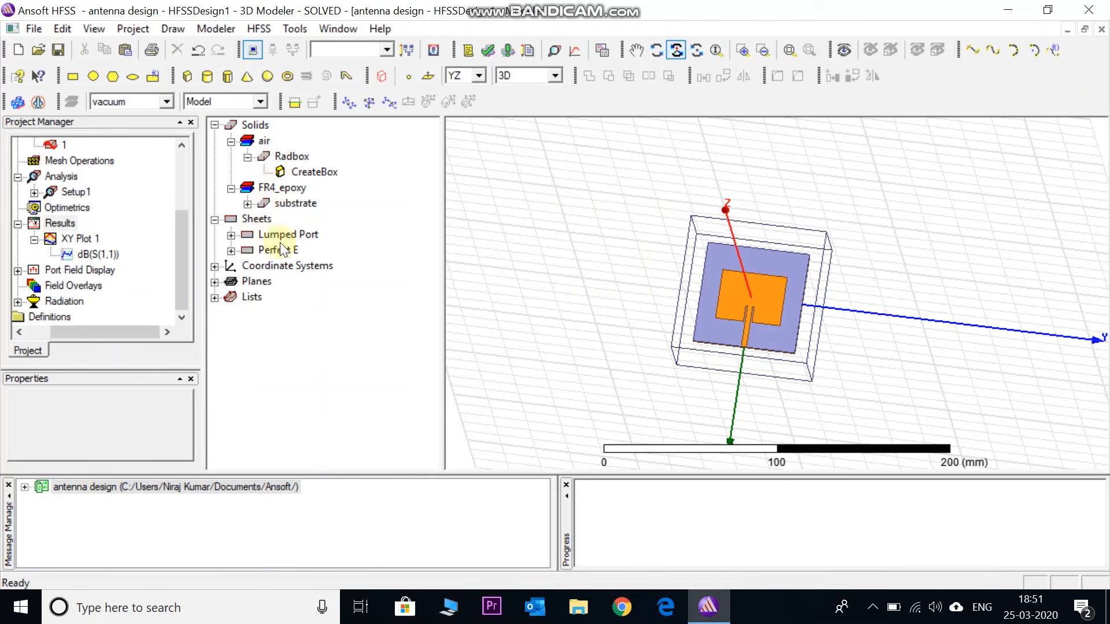
click(231, 251)
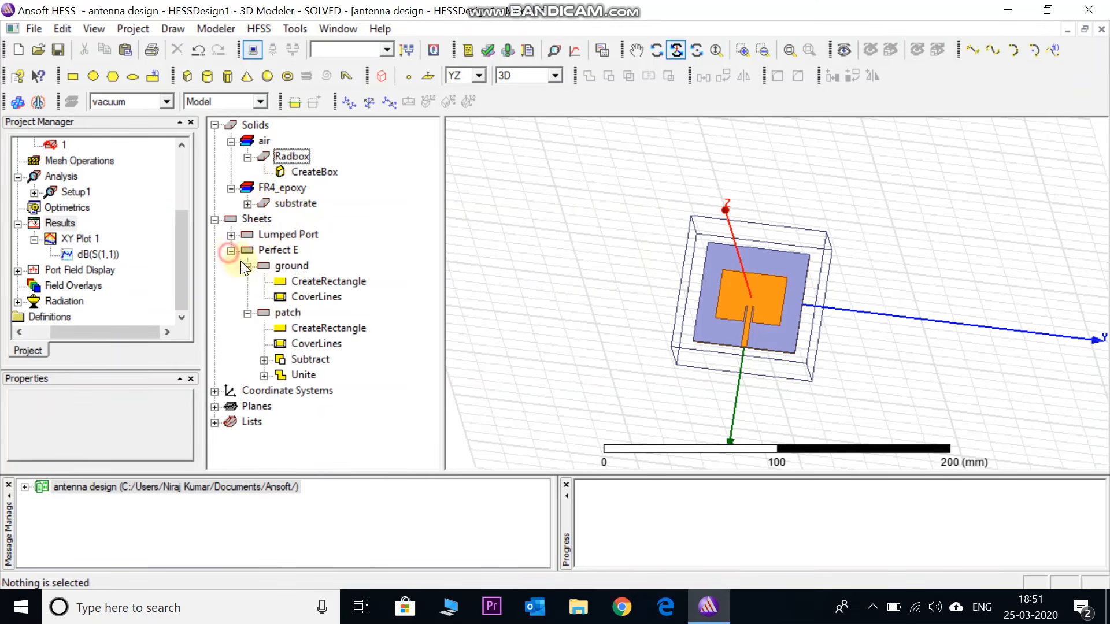
click(293, 314)
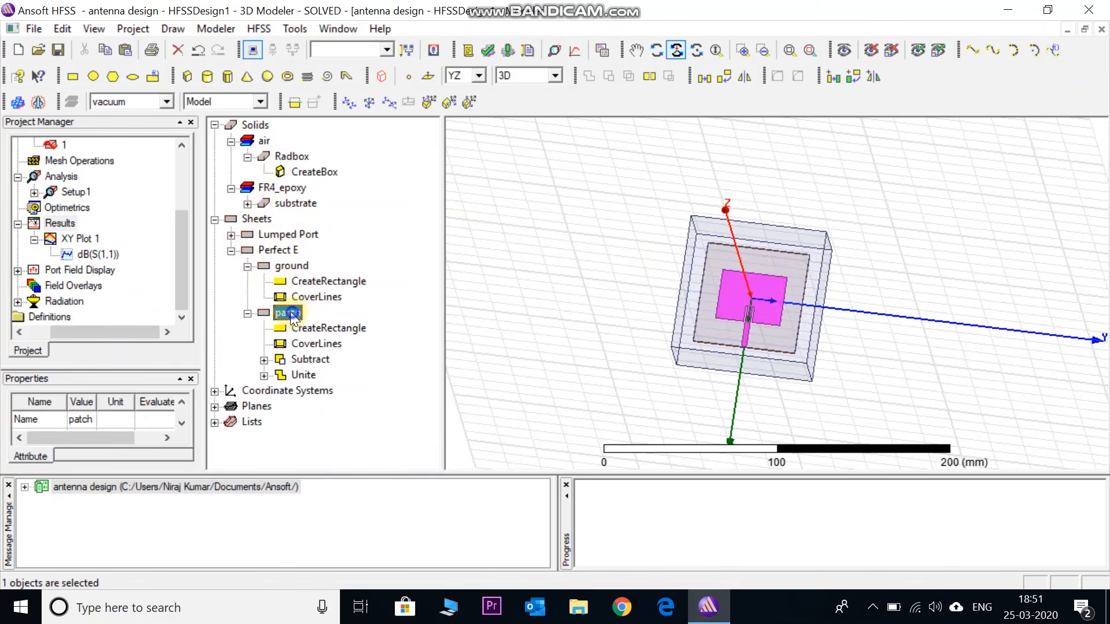
right_click(292, 314)
mouse_move(385, 497)
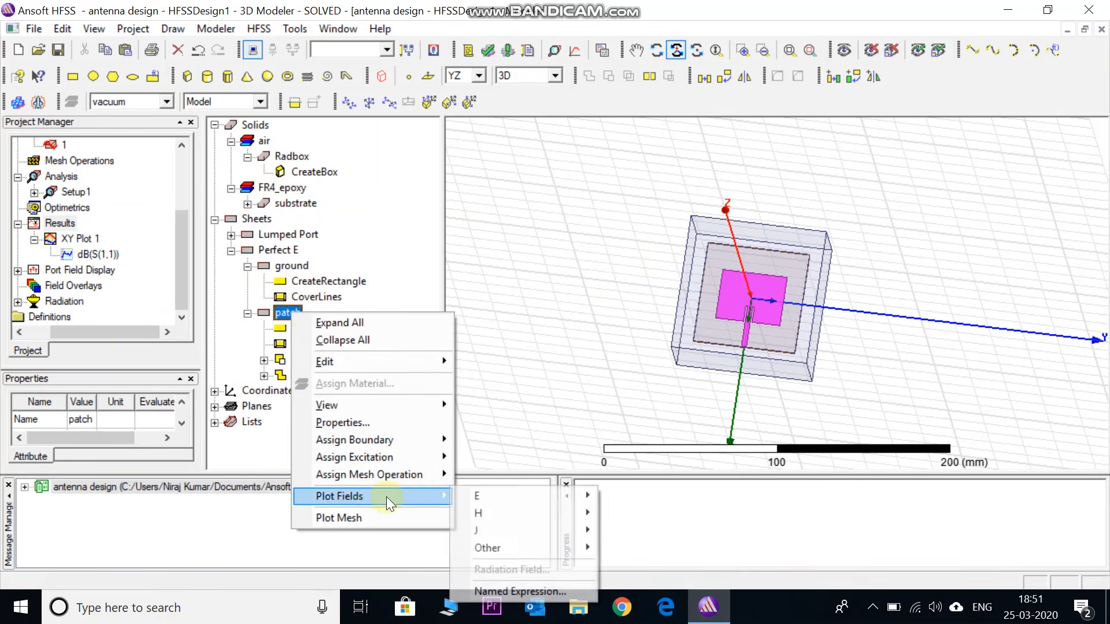
mouse_move(512, 498)
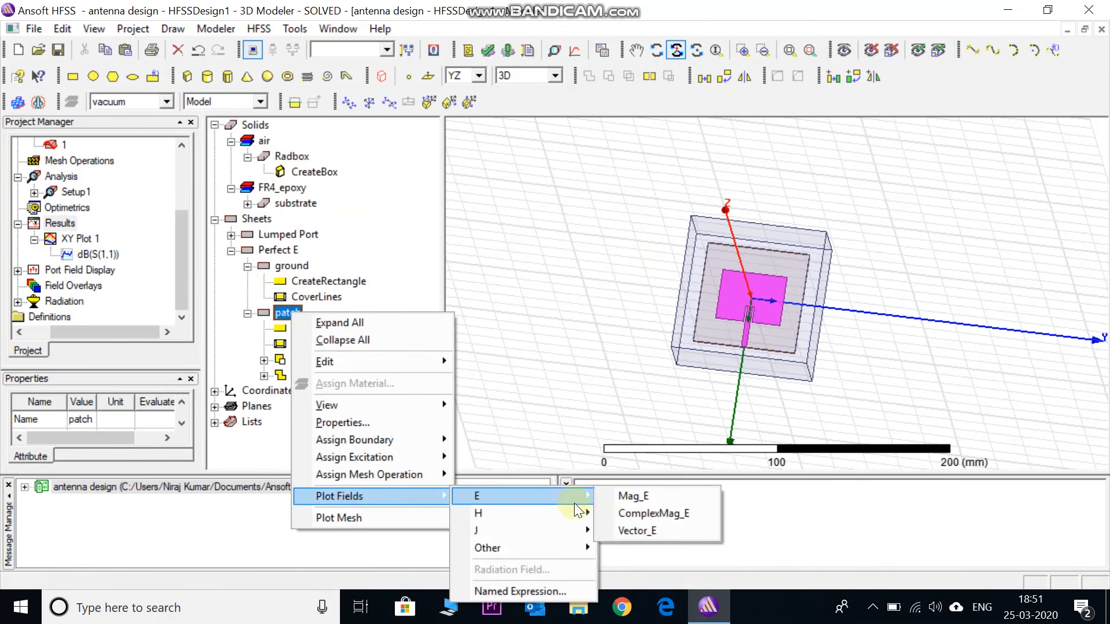
click(629, 529)
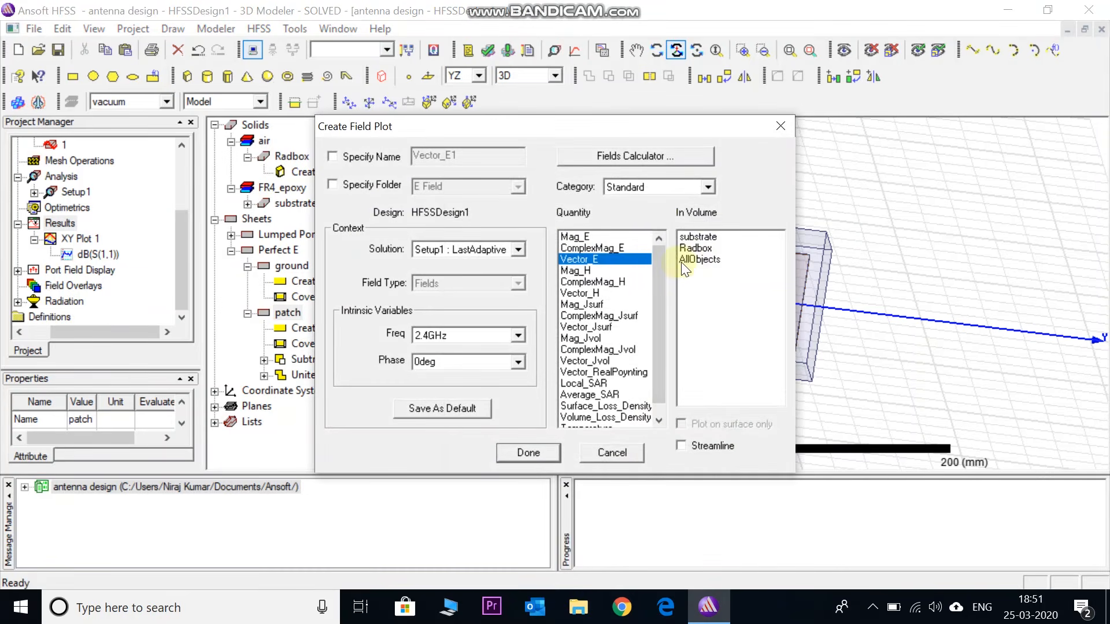
click(696, 260)
click(528, 454)
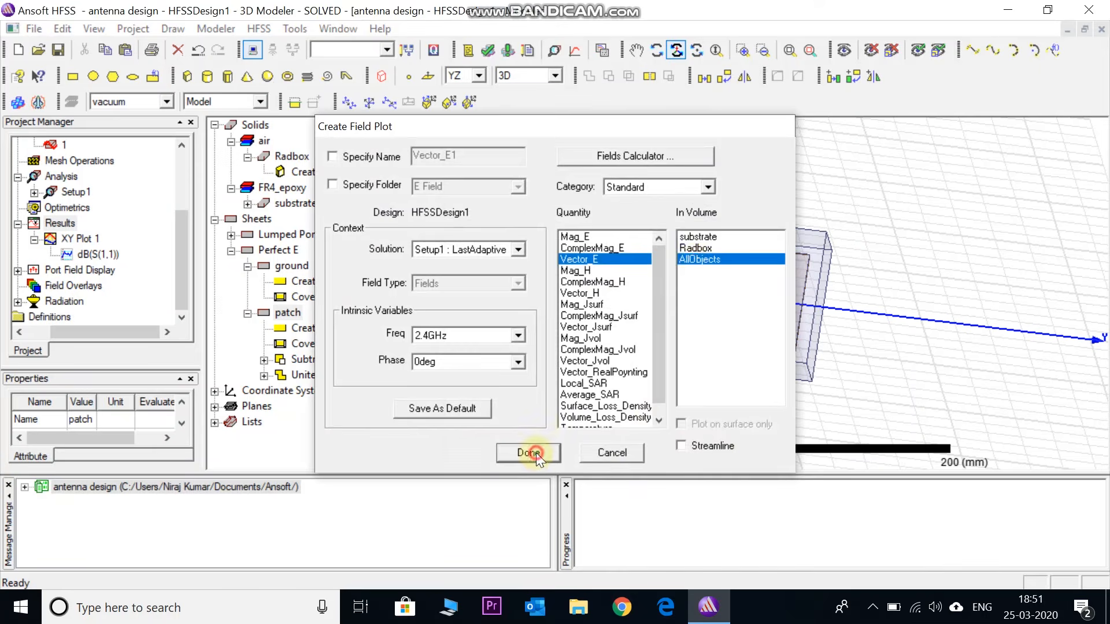
Set the E Field color scale to use limits with a minimum of 0 and a maximum of 8000 V_per_meter
drag(535, 451, 825, 235)
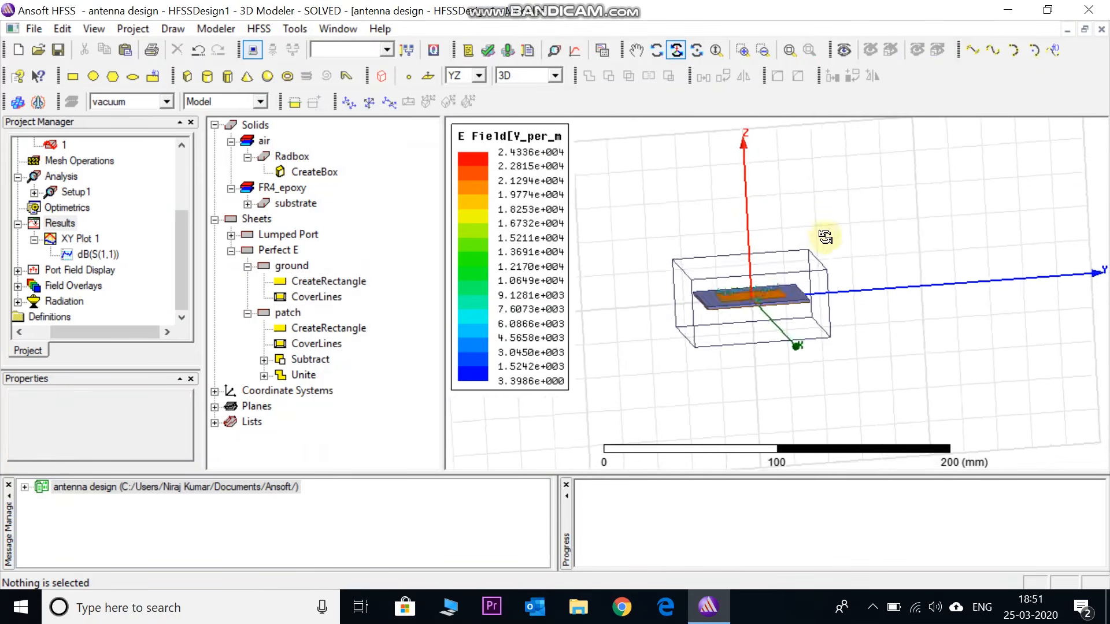
right_click(512, 206)
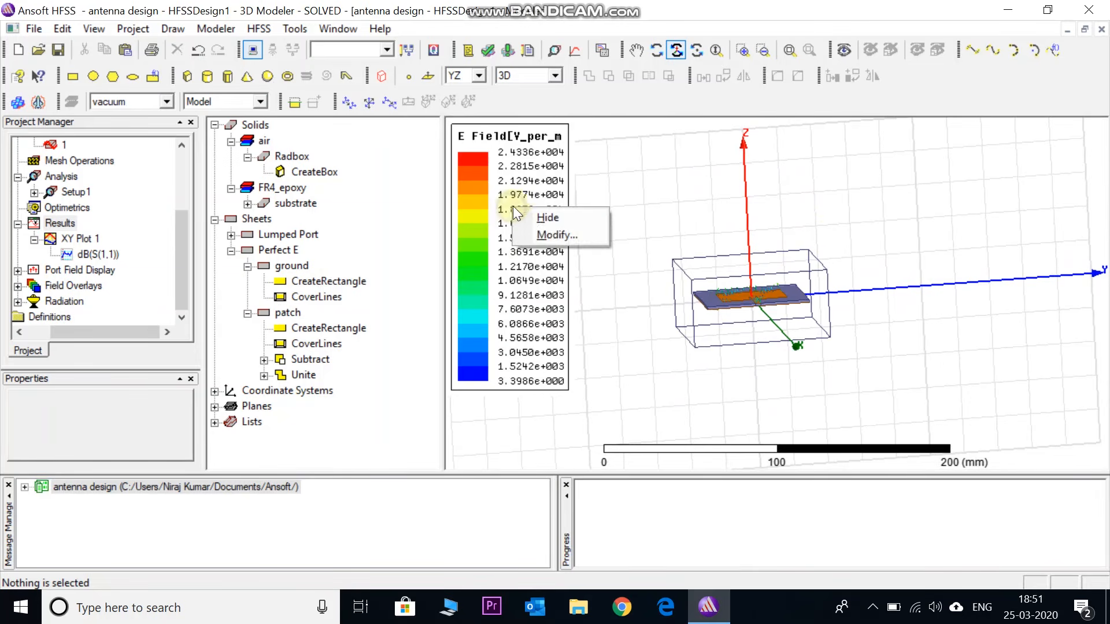
click(544, 238)
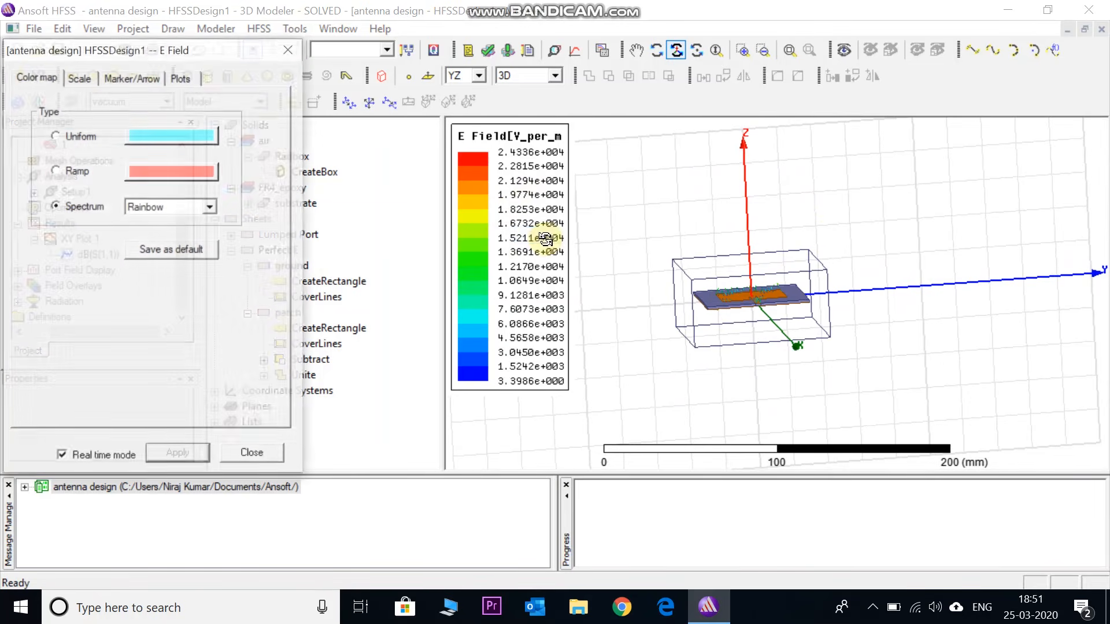
click(80, 78)
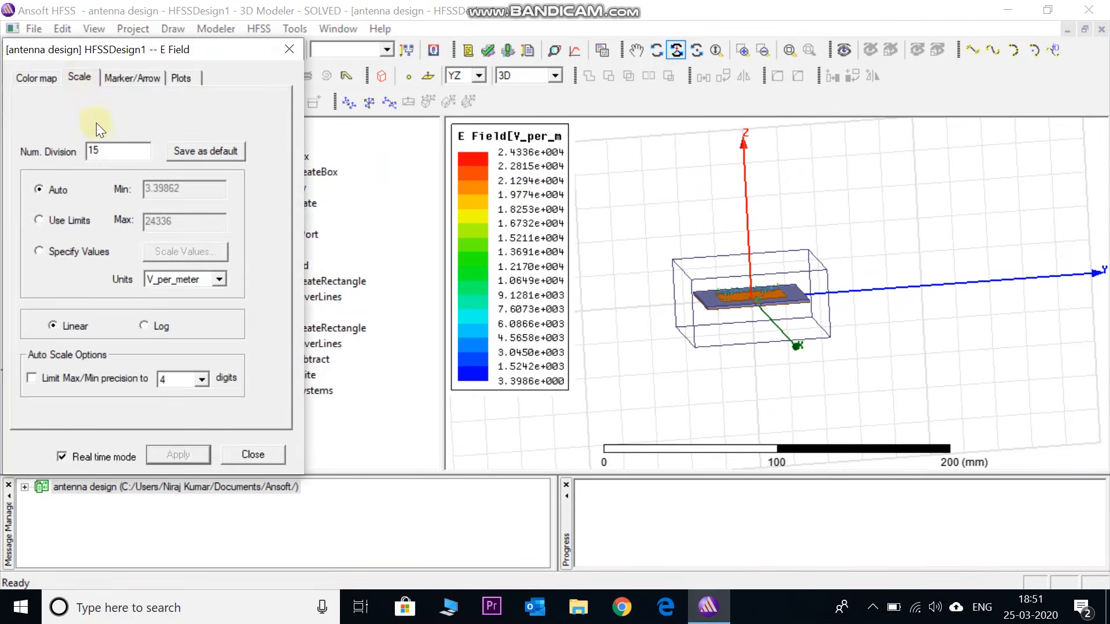
click(39, 220)
drag(186, 189, 133, 194)
text(0)
drag(185, 223, 142, 221)
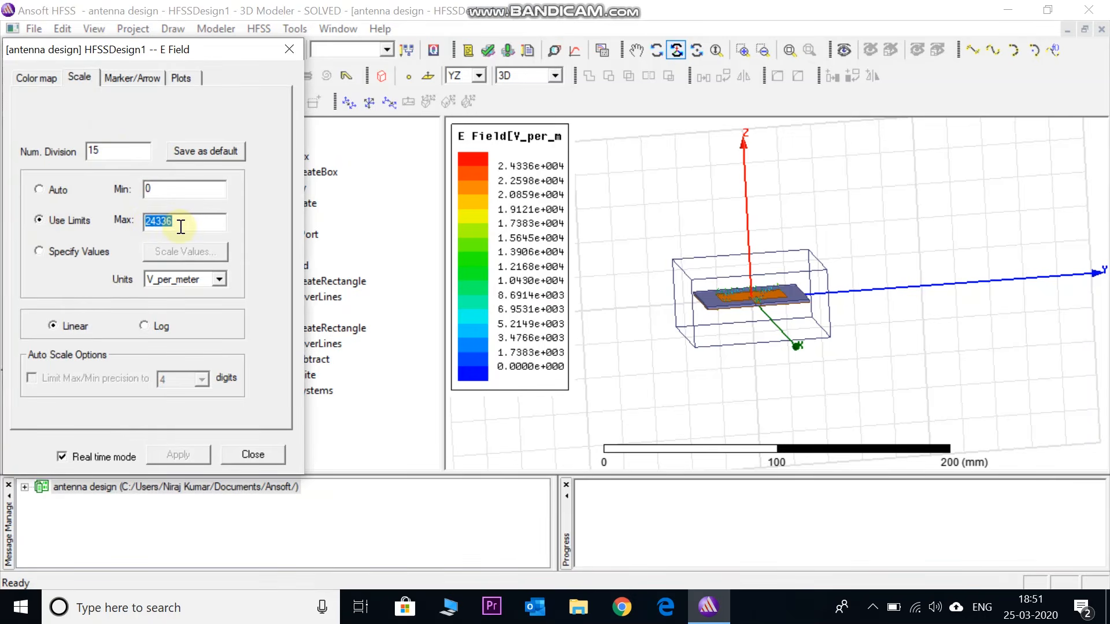
text(8)
click(170, 453)
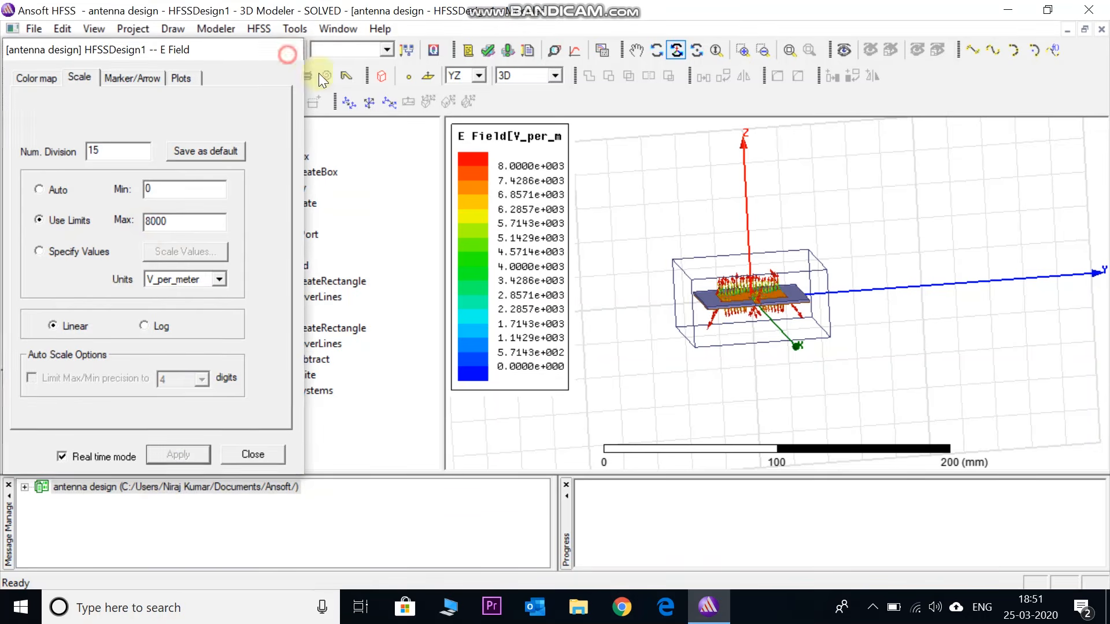
Close the E Field plot settings and examine the field vectors around the antenna up close from the side
click(287, 53)
scroll(694, 339, up, 5)
drag(692, 338, 818, 322)
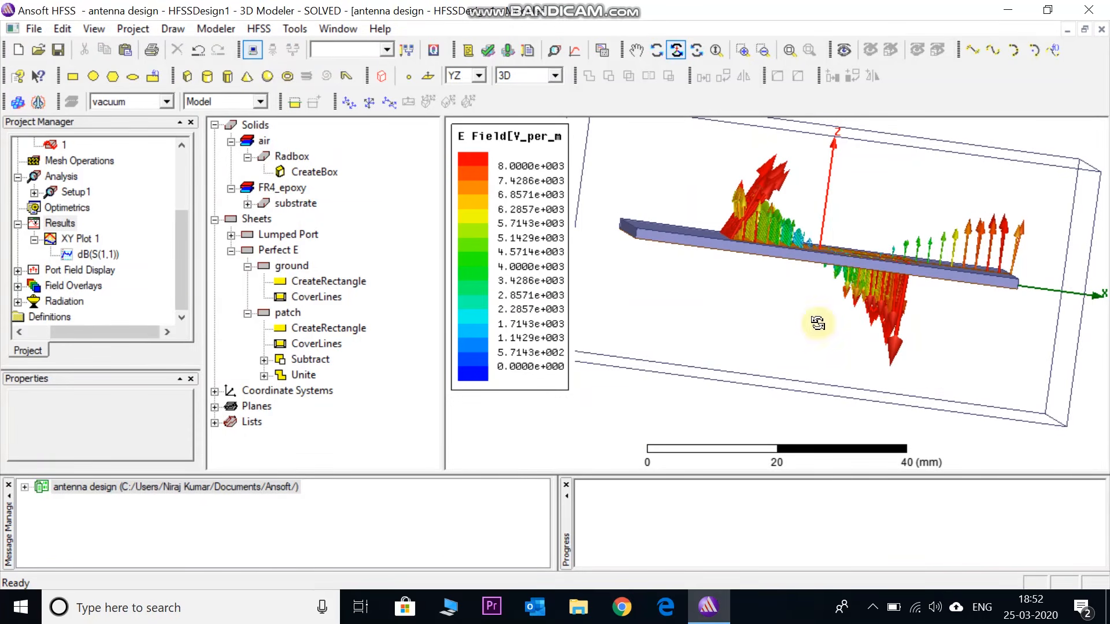
Create a phase animation of the Vector_E1 field overlay from 0deg to 350deg in 35 steps
drag(178, 266, 182, 293)
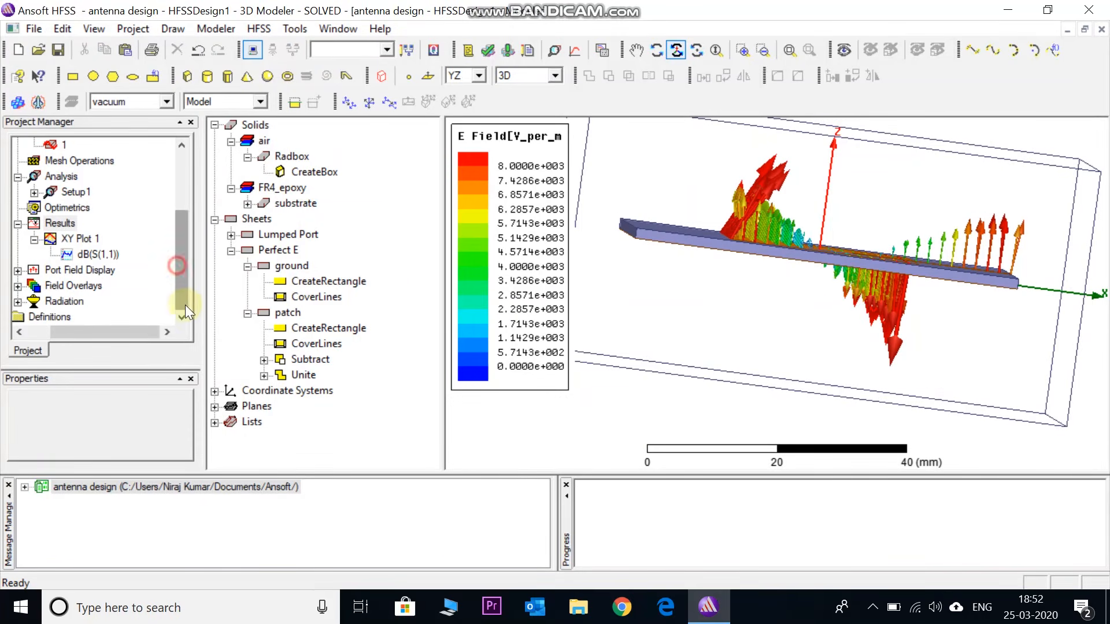
click(17, 287)
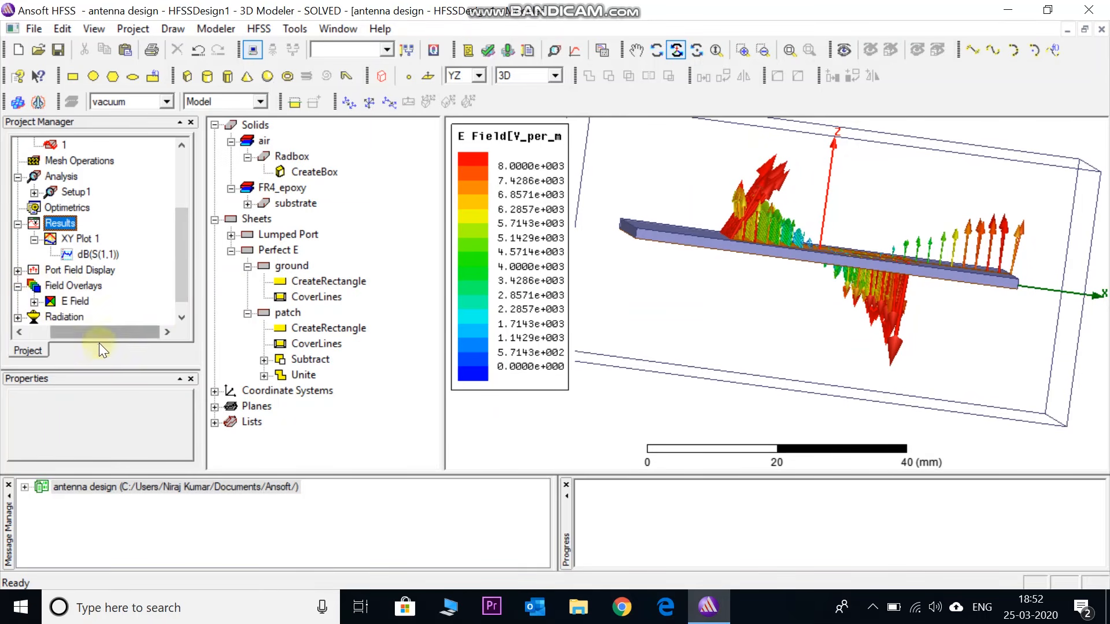
drag(99, 368, 103, 428)
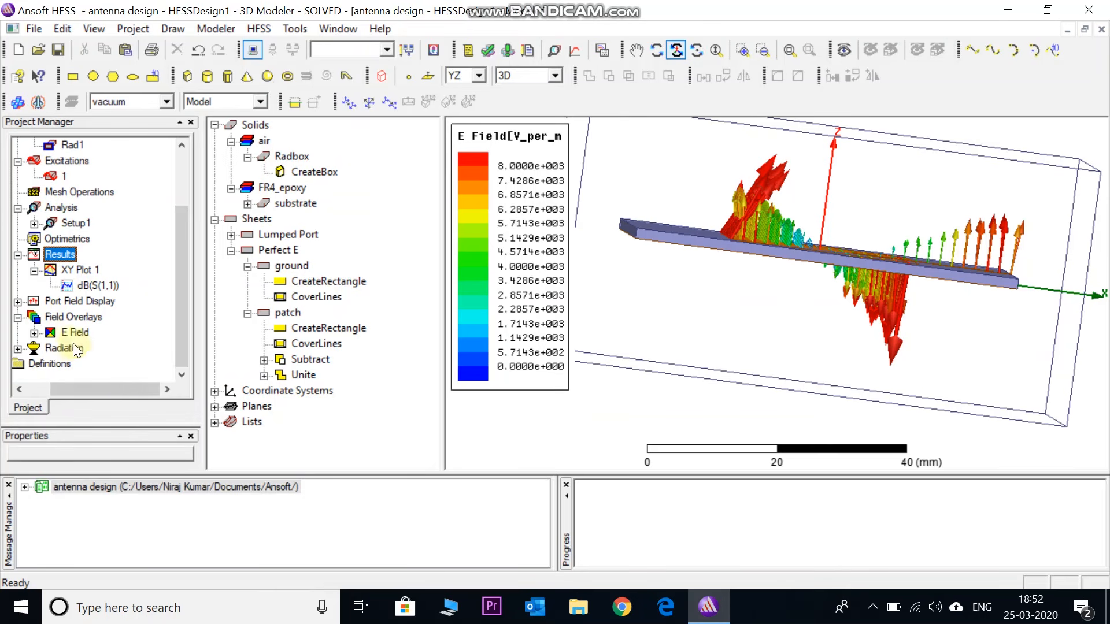
click(34, 333)
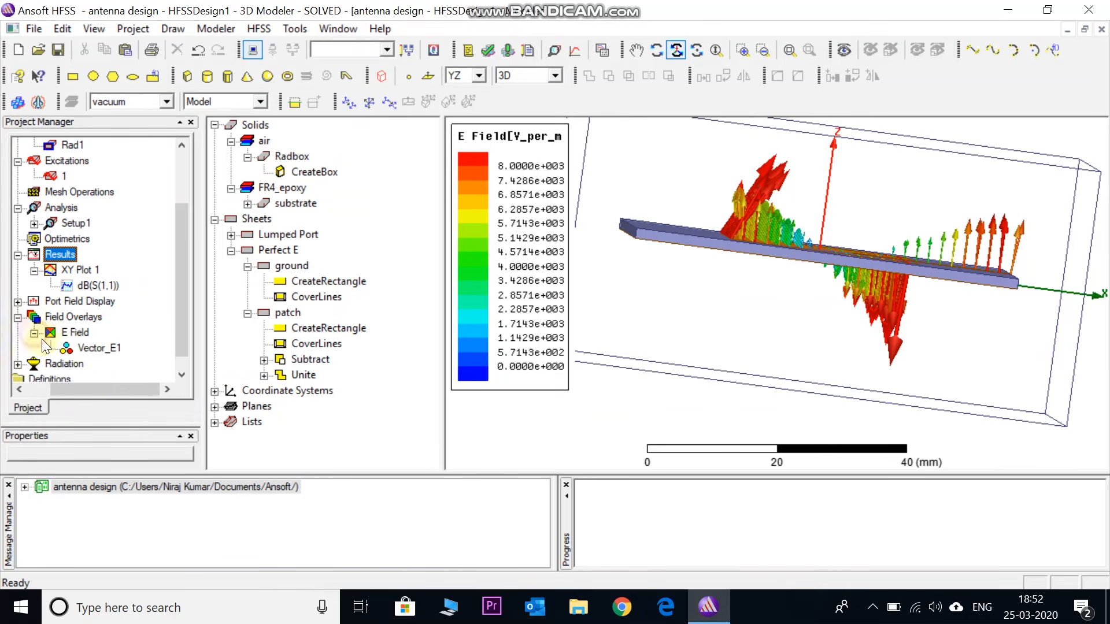
click(91, 350)
right_click(93, 348)
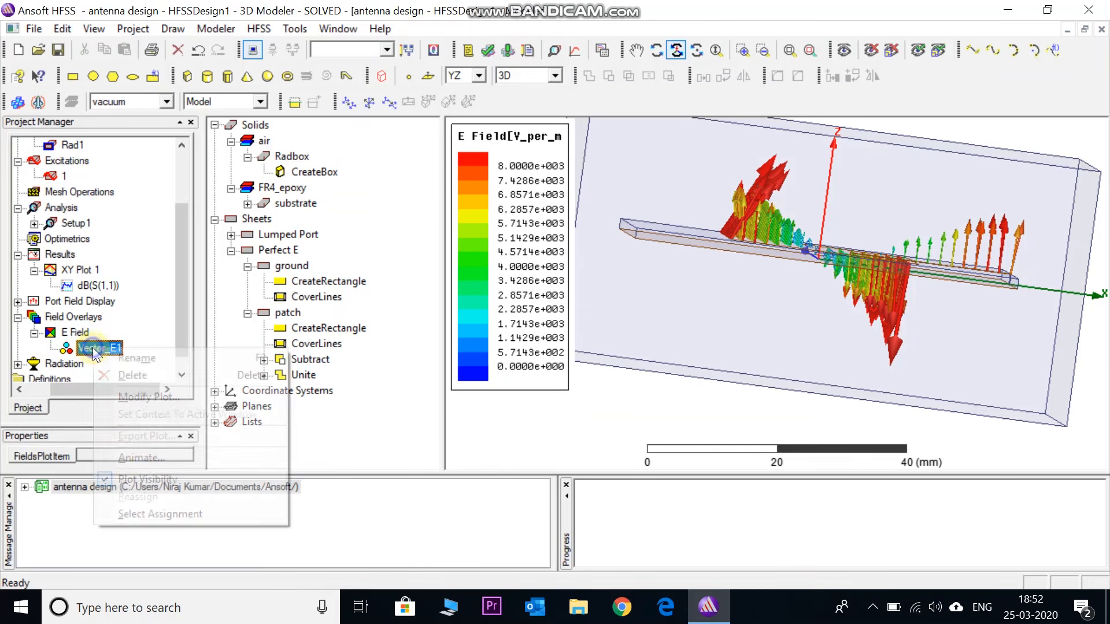
click(140, 459)
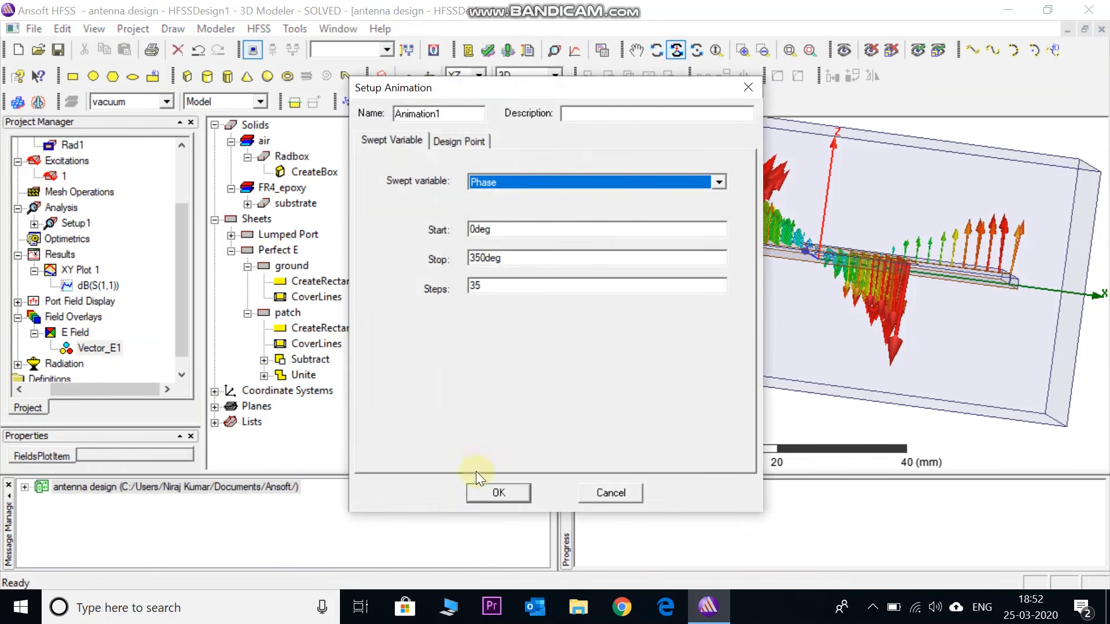
click(497, 493)
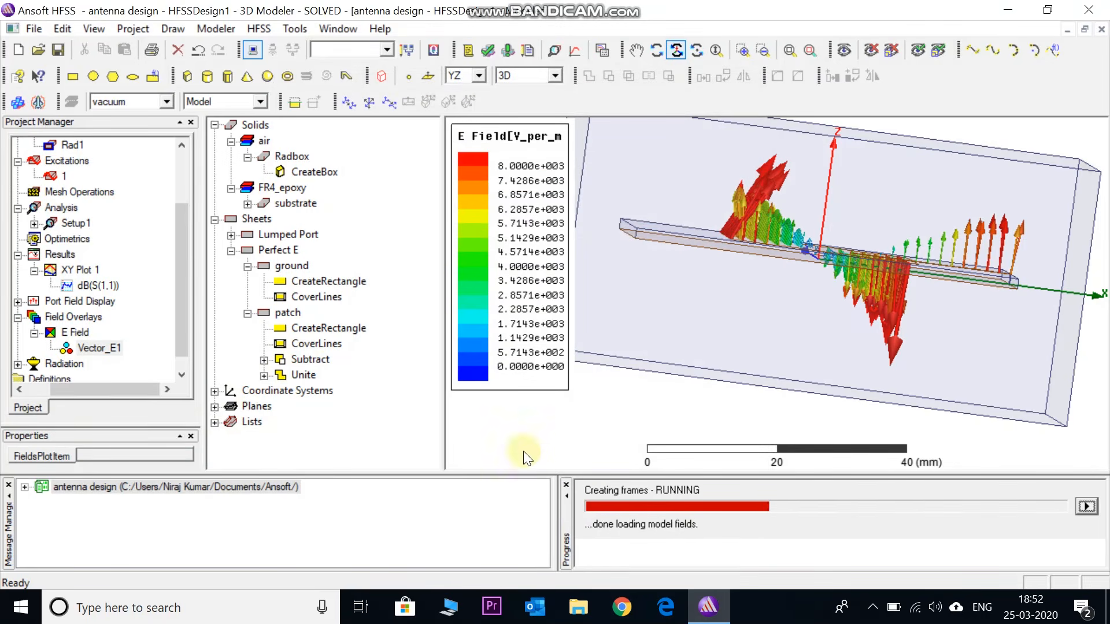
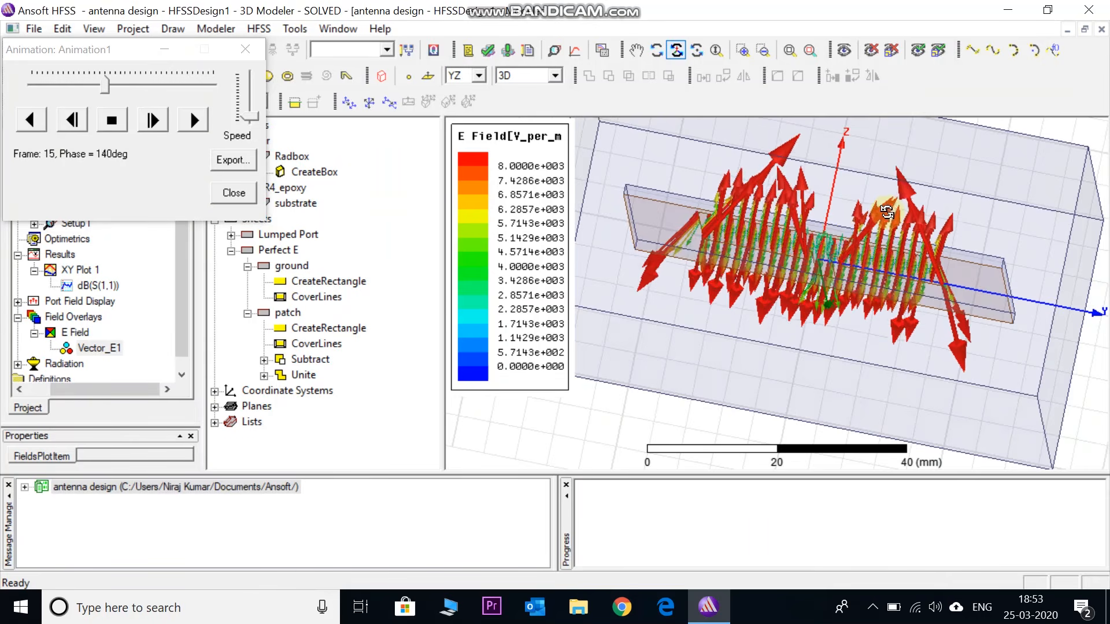
Examine the animated E-field vectors along the patch's radiating edges and close the field animation
drag(886, 213, 868, 225)
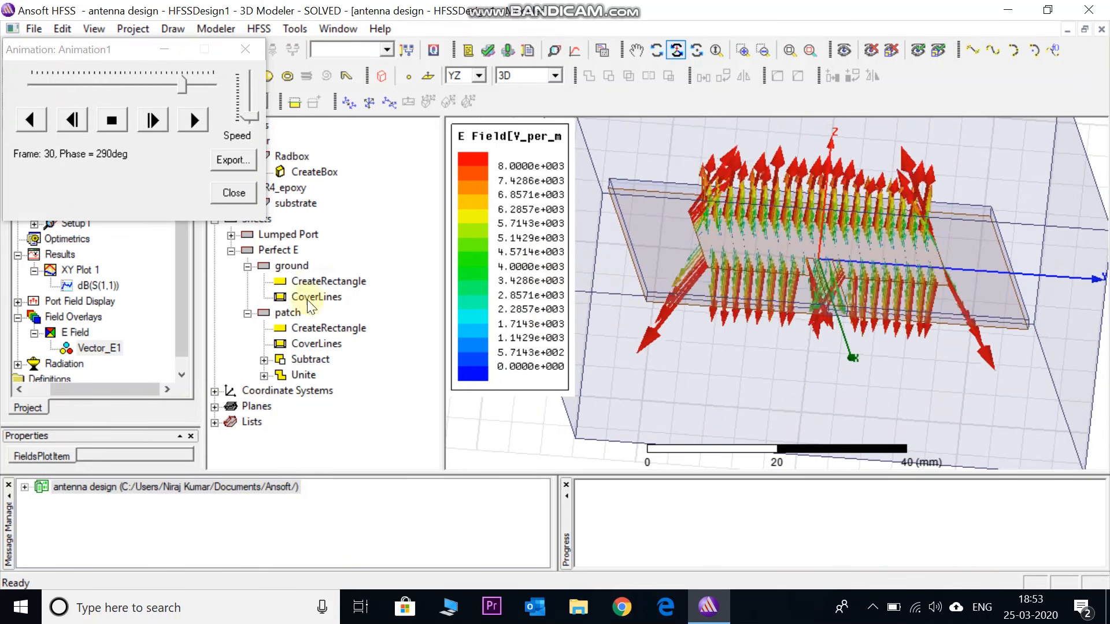
click(238, 192)
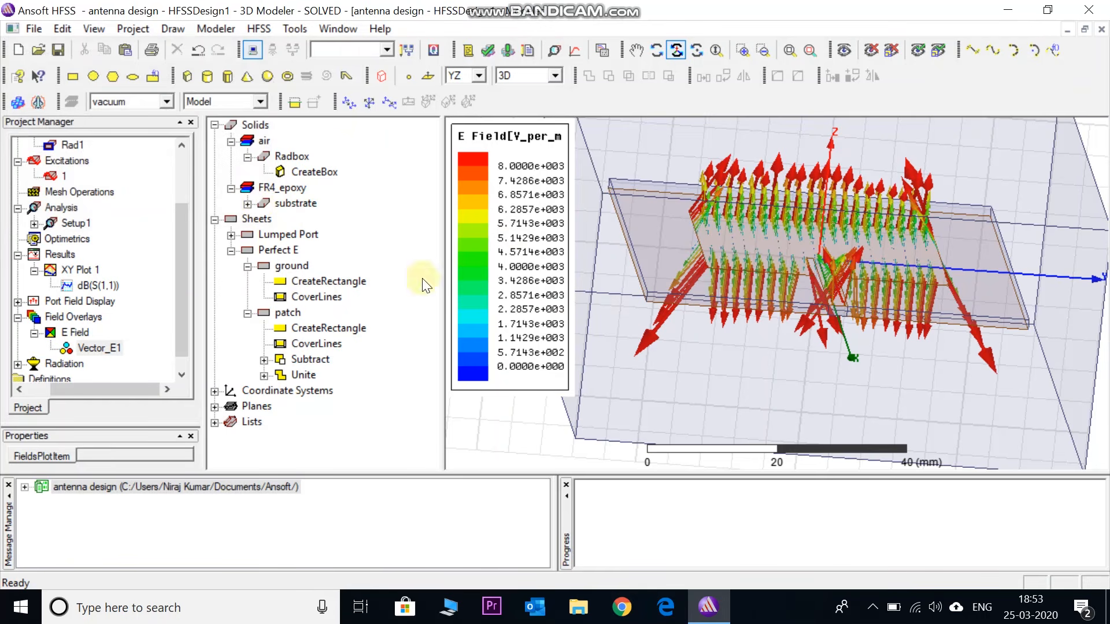
Set Infinite Sphere1 to Phi start 0, stop 0 and step size 0 deg, with Theta from 0 to 360 deg
scroll(181, 315, down, 1)
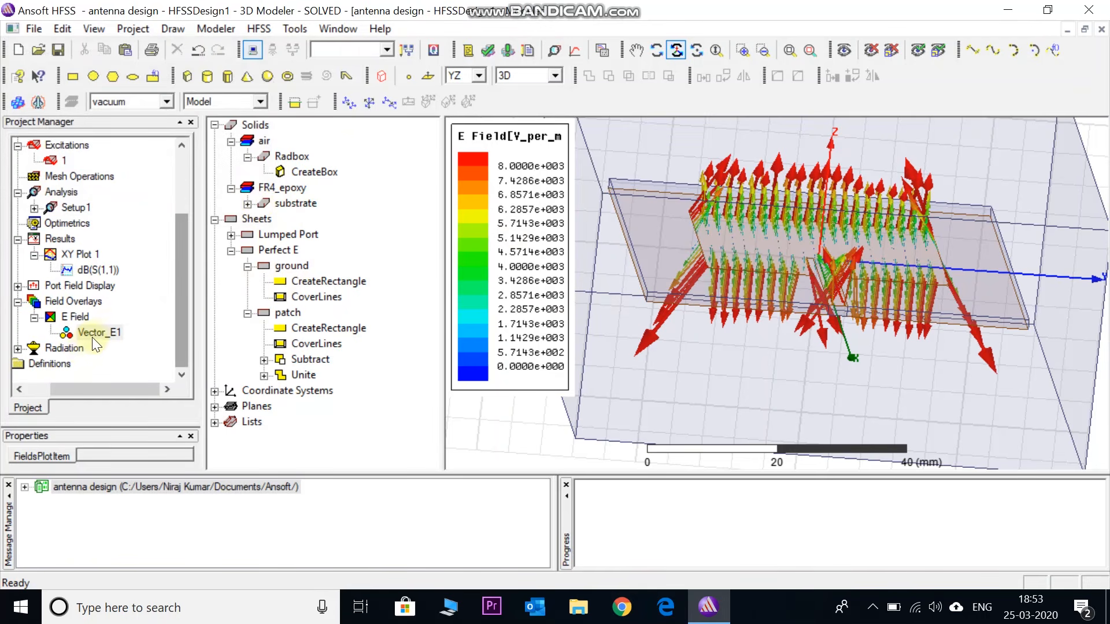
click(18, 349)
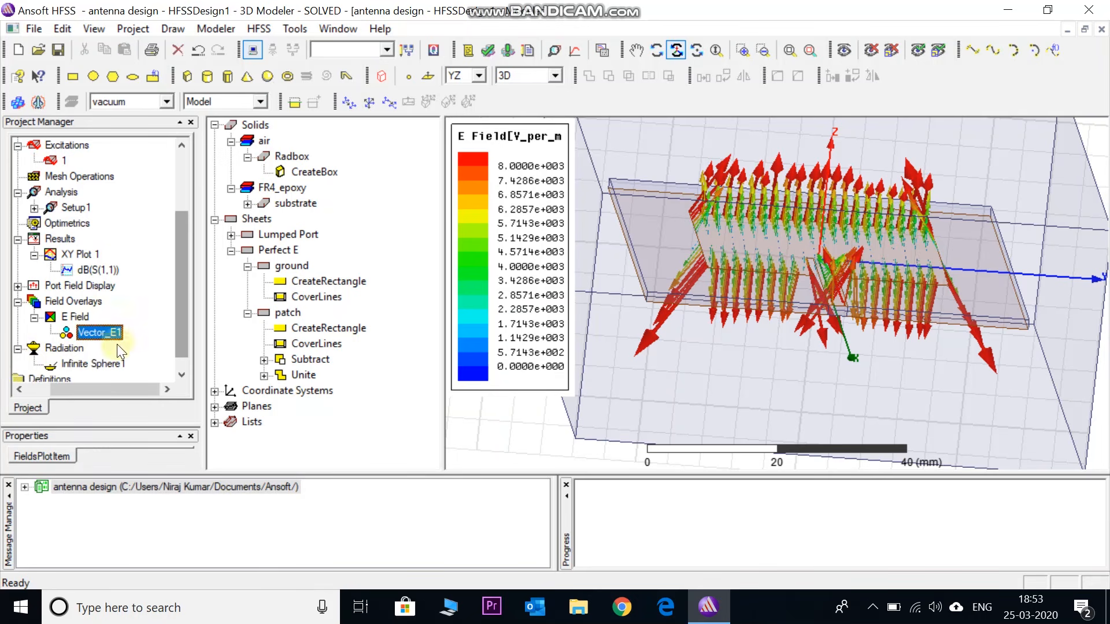
click(179, 322)
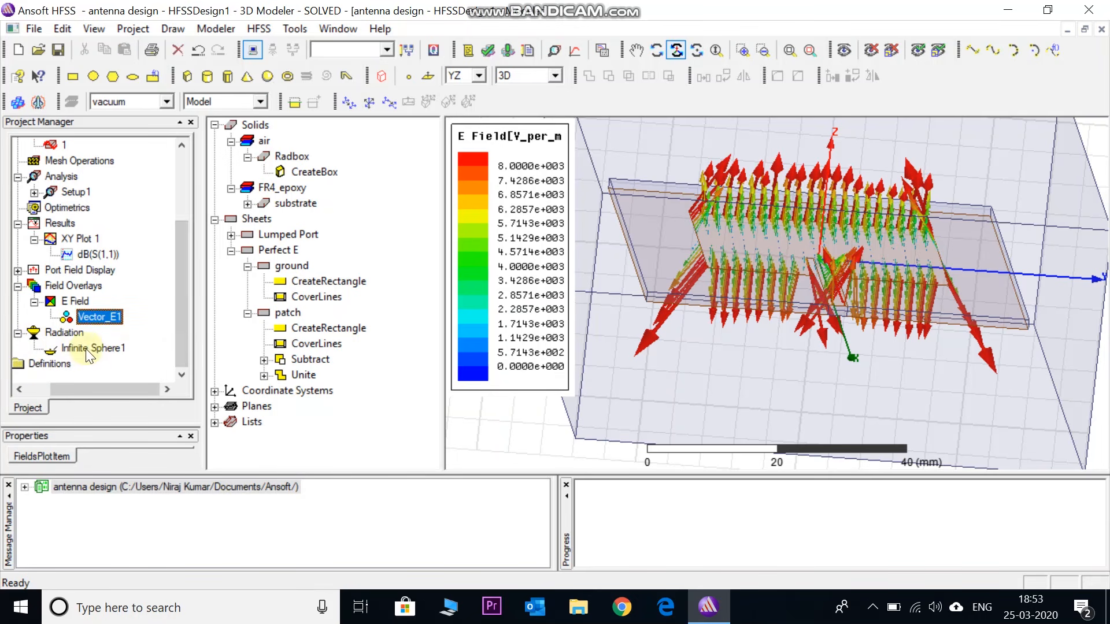
double_click(85, 348)
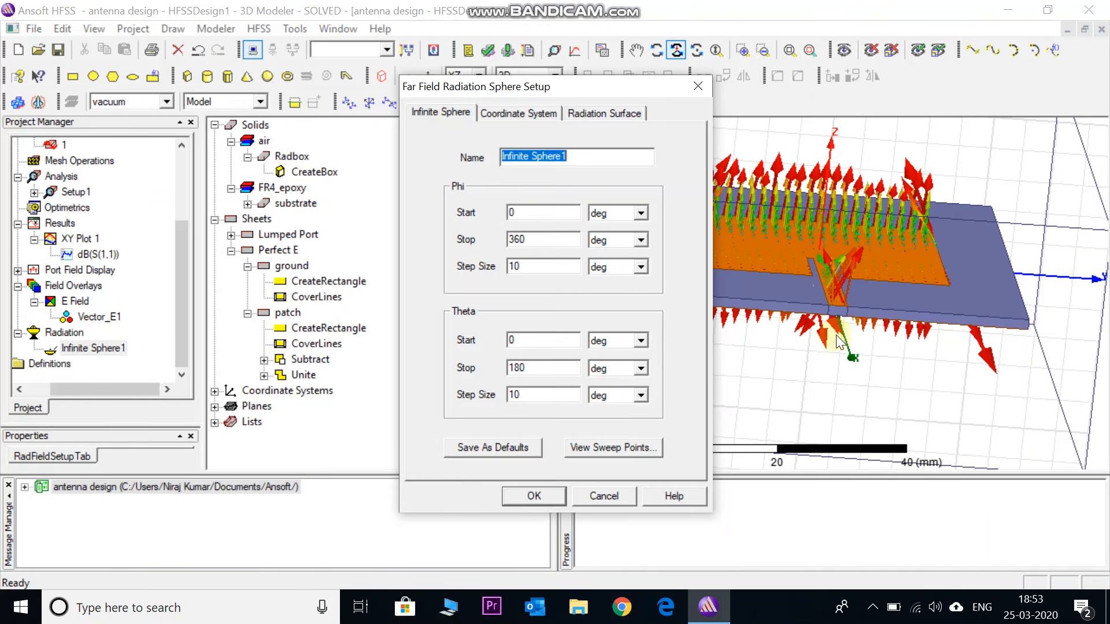
double_click(522, 212)
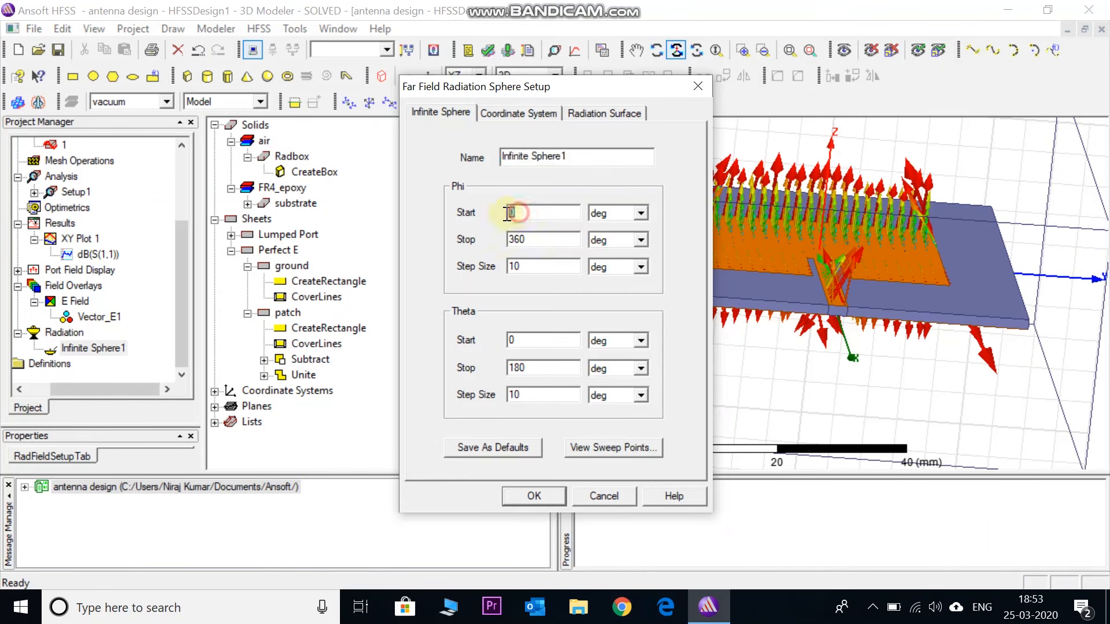
double_click(530, 240)
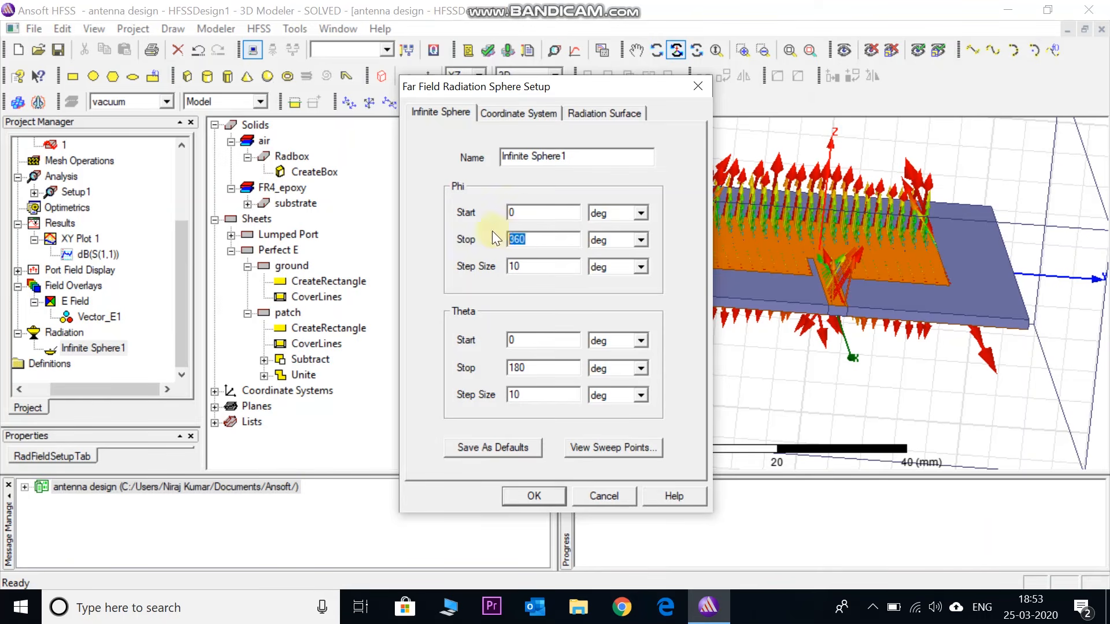
double_click(512, 266)
click(524, 340)
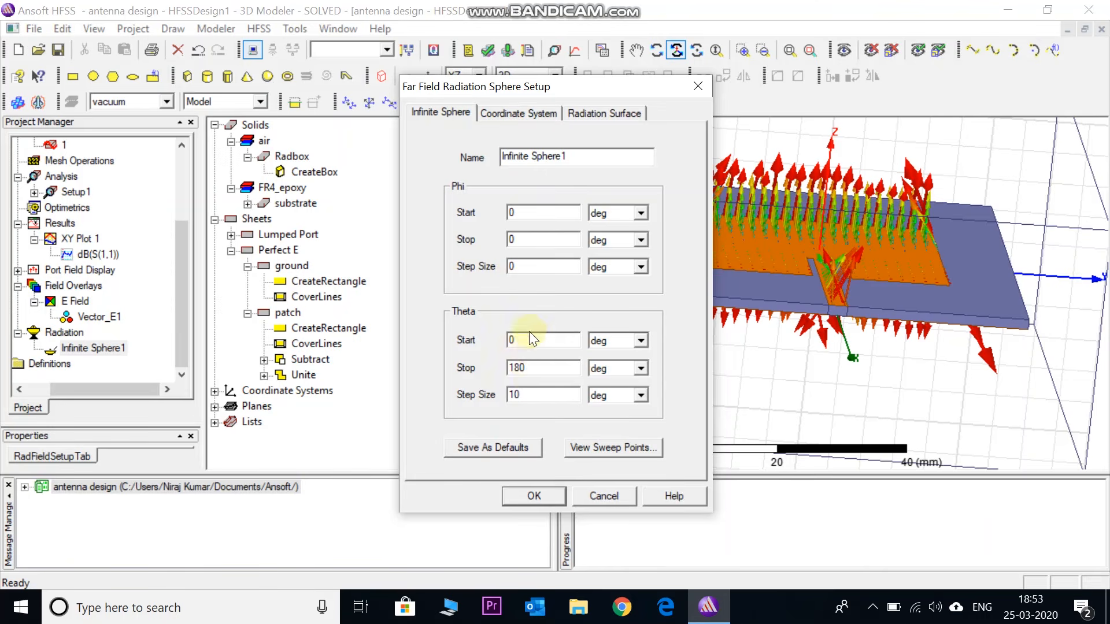
drag(511, 366, 497, 371)
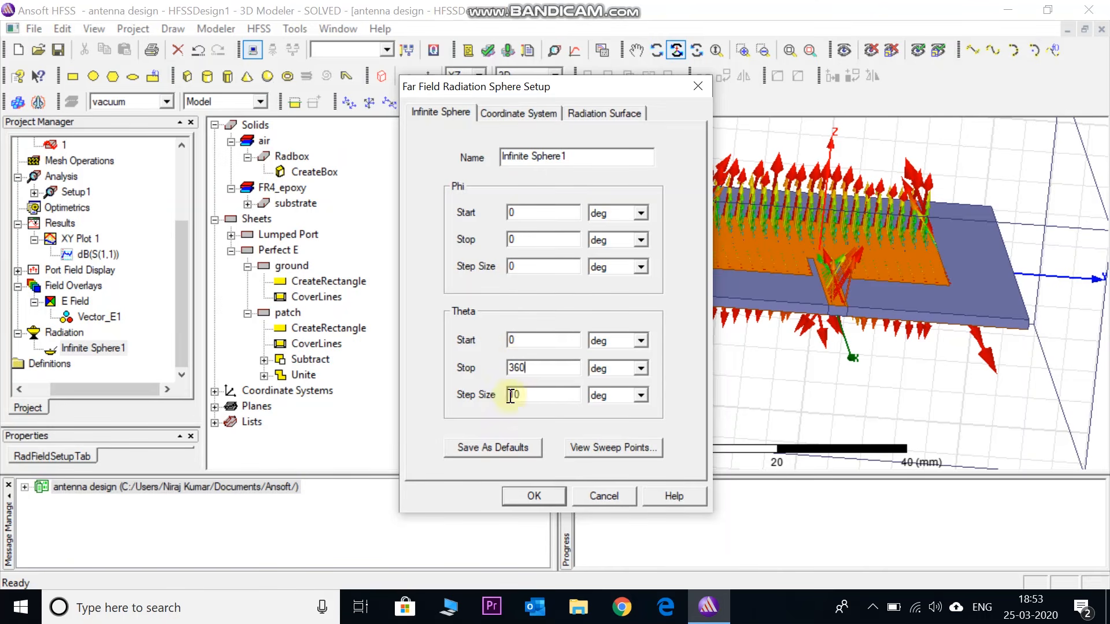
click(534, 496)
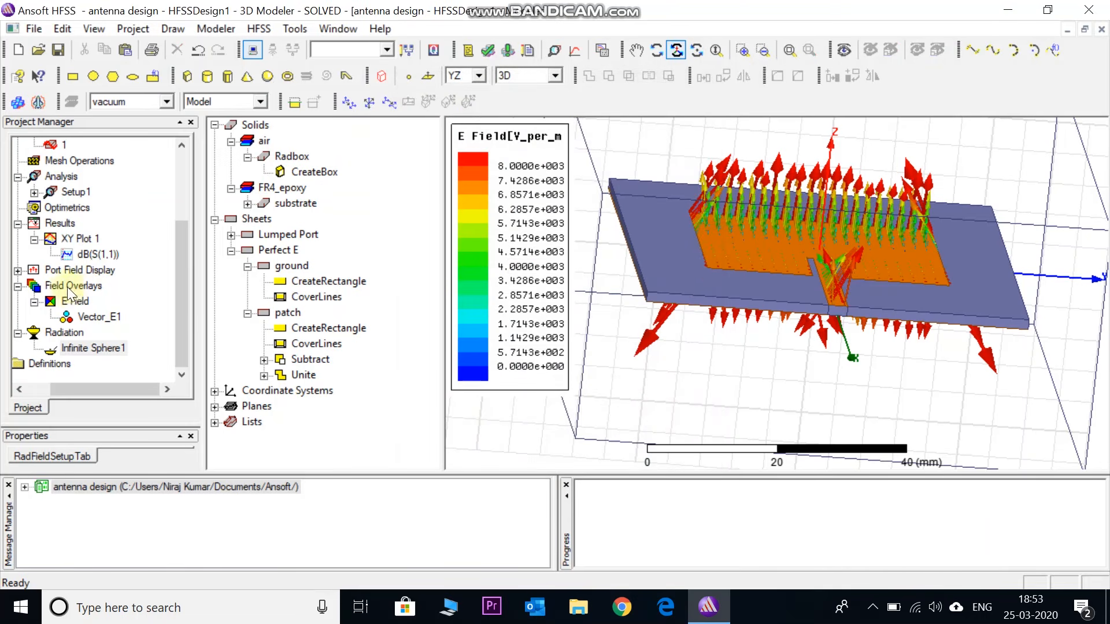
Create a far-field radiation pattern report of rETotal over Theta, using Setup1 : LastAdaptive and Infinite Sphere1, and close the report settings
click(60, 225)
right_click(63, 228)
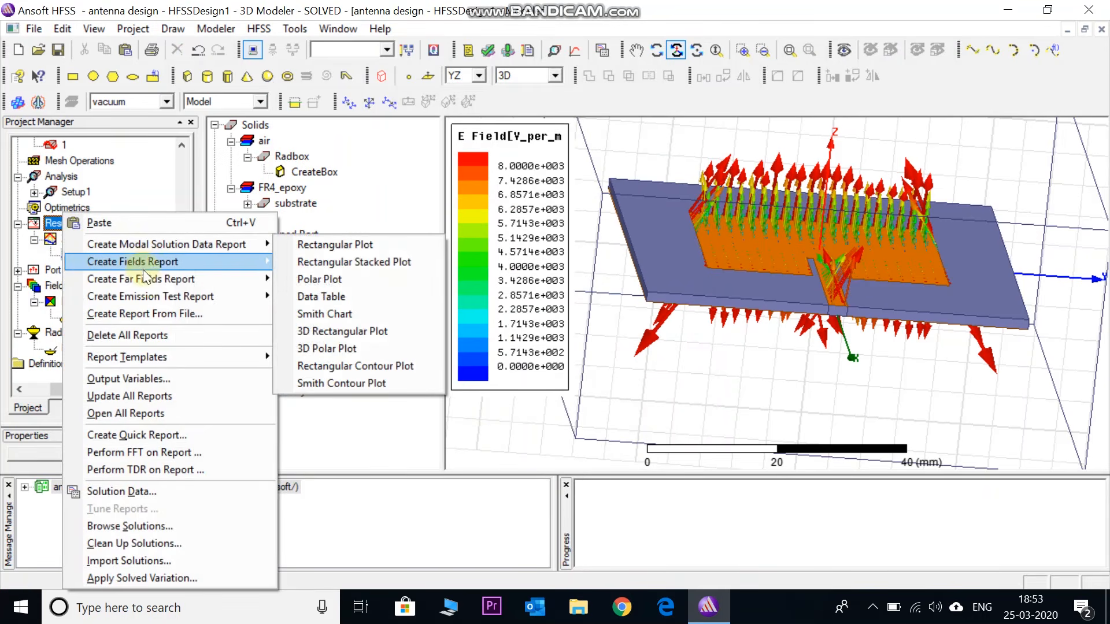
mouse_move(164, 281)
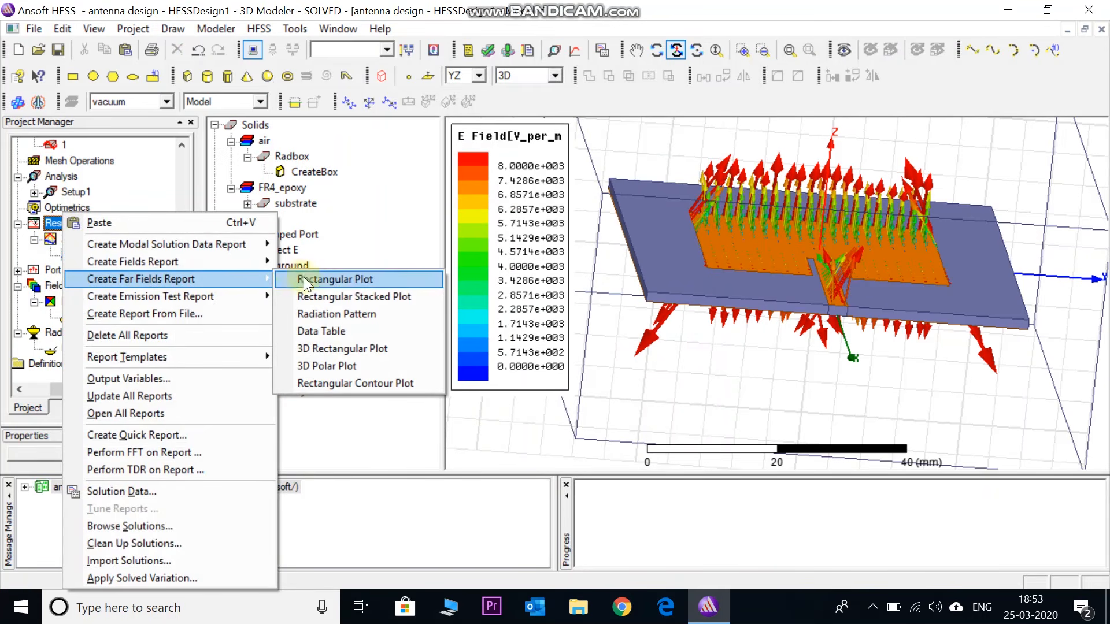
click(332, 314)
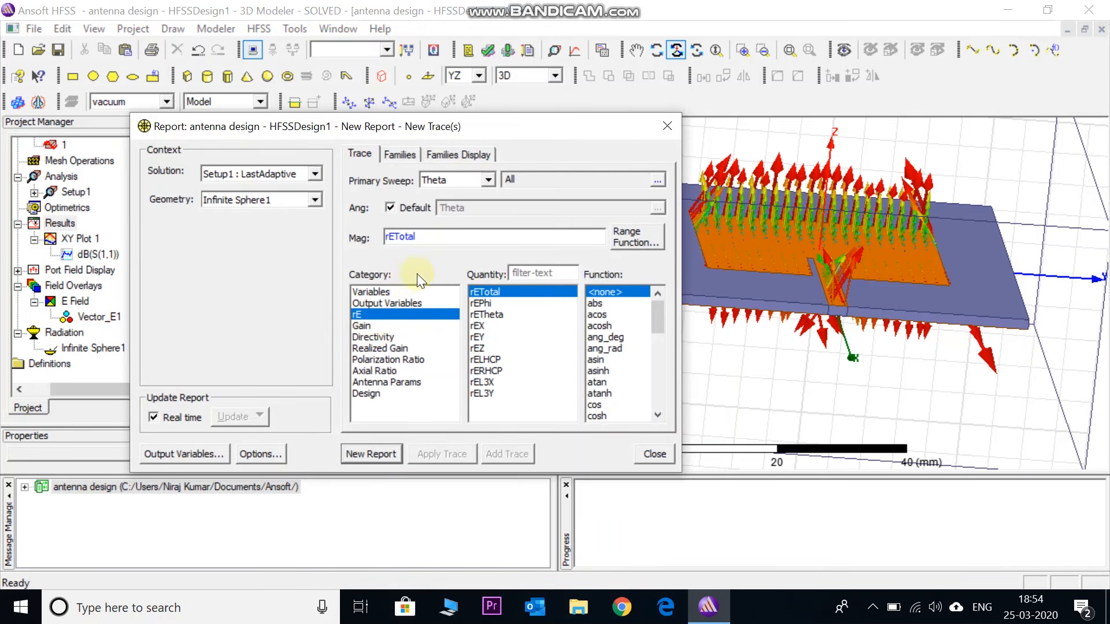
click(370, 454)
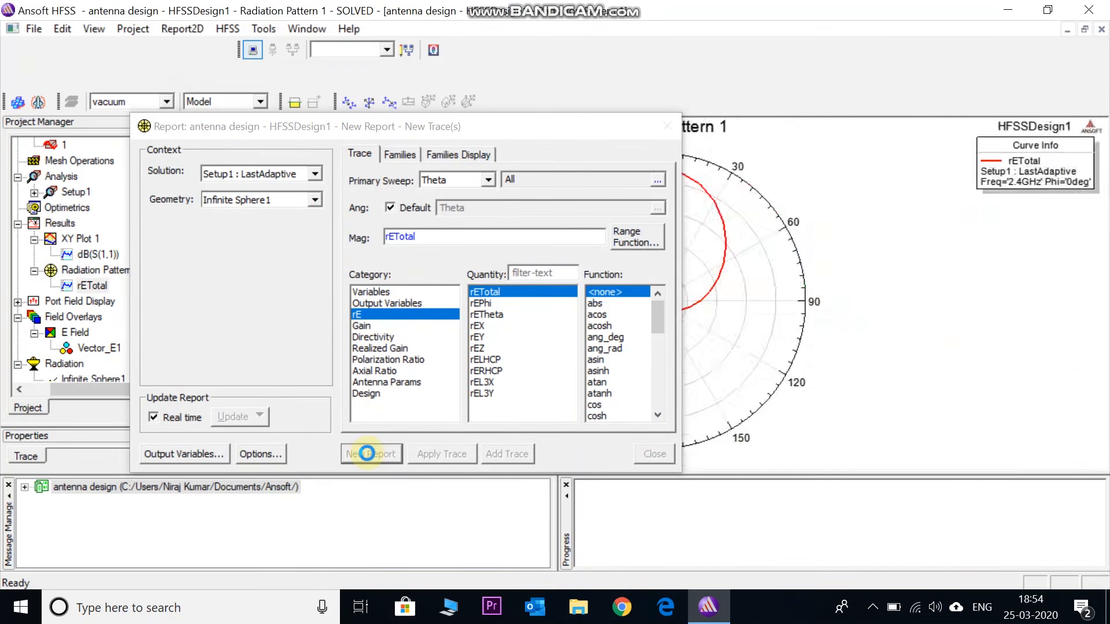
click(667, 127)
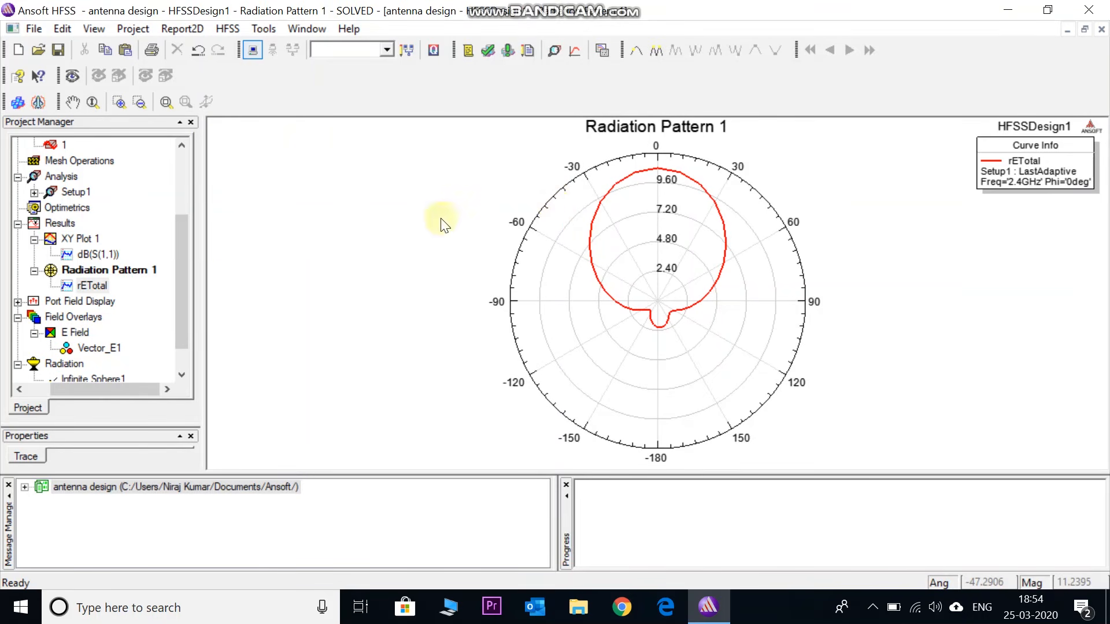
Delete the E Field overlay folder with all its plots
drag(182, 289, 184, 311)
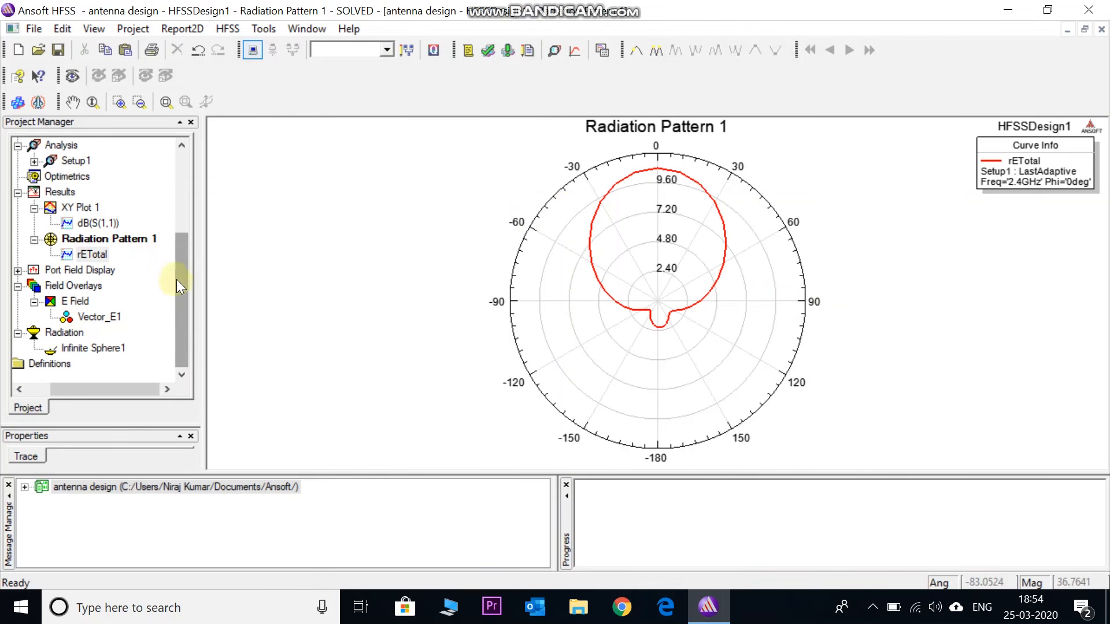
click(76, 301)
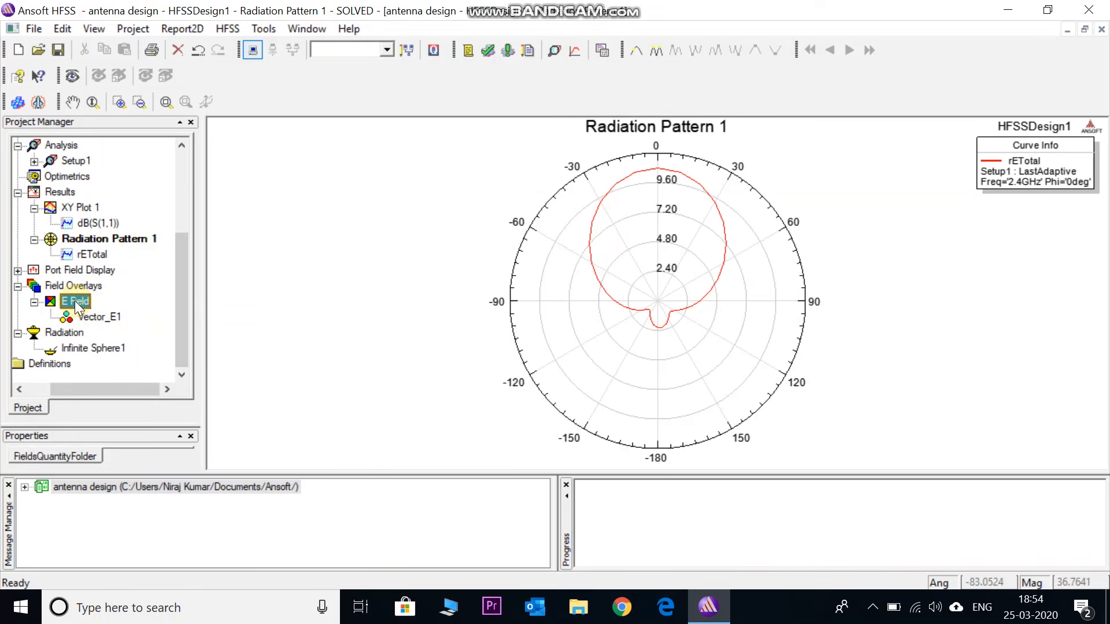
key(Delete)
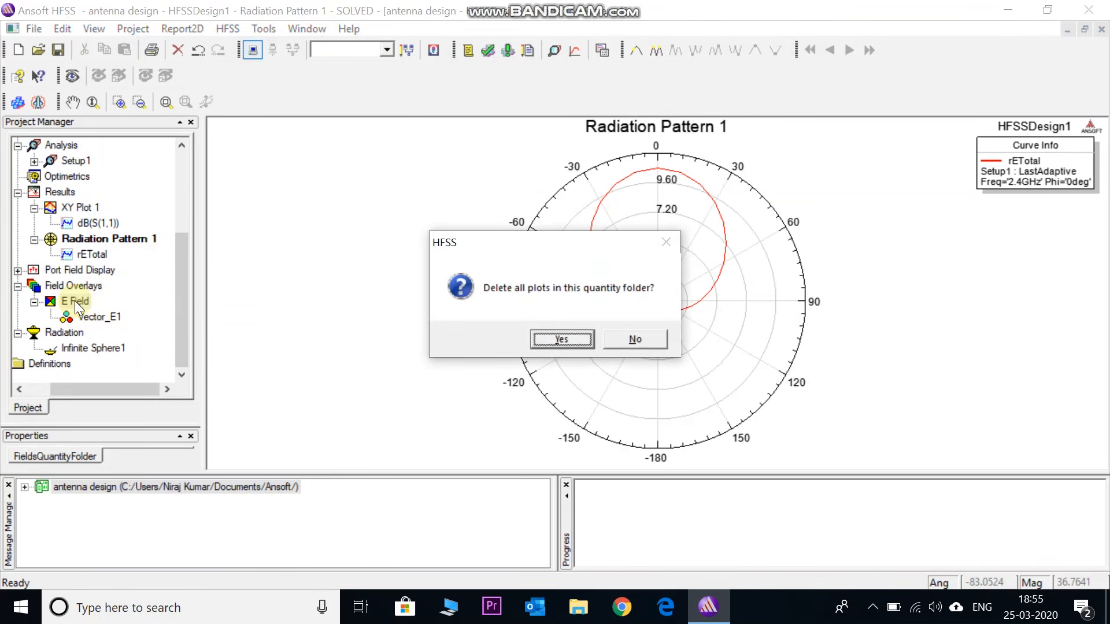
key(Return)
Plot the Vector_H field for the patch in AllObjects with Setup1 : LastAdaptive at 2.4GHz and 0deg phase, and examine the vectors
drag(182, 305, 165, 208)
double_click(123, 162)
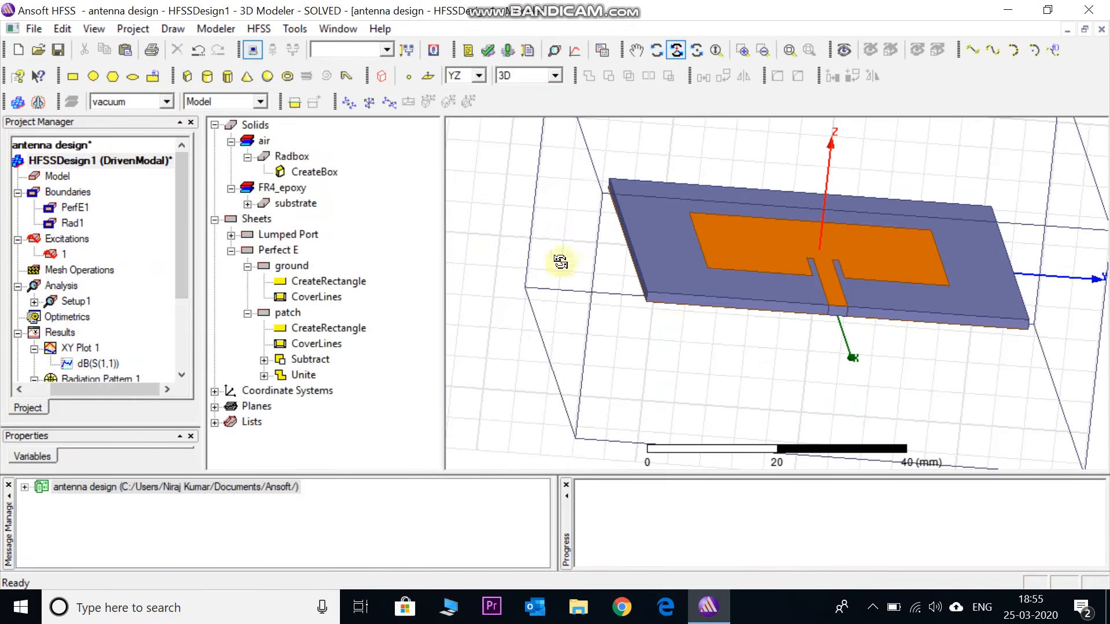
scroll(521, 319, down, 3)
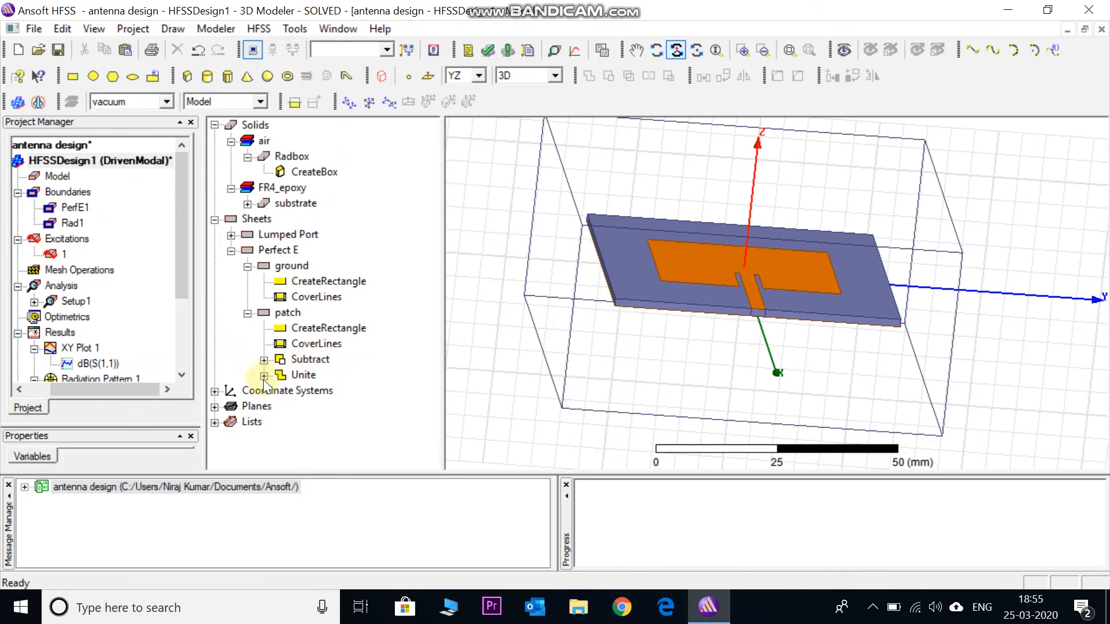
right_click(286, 313)
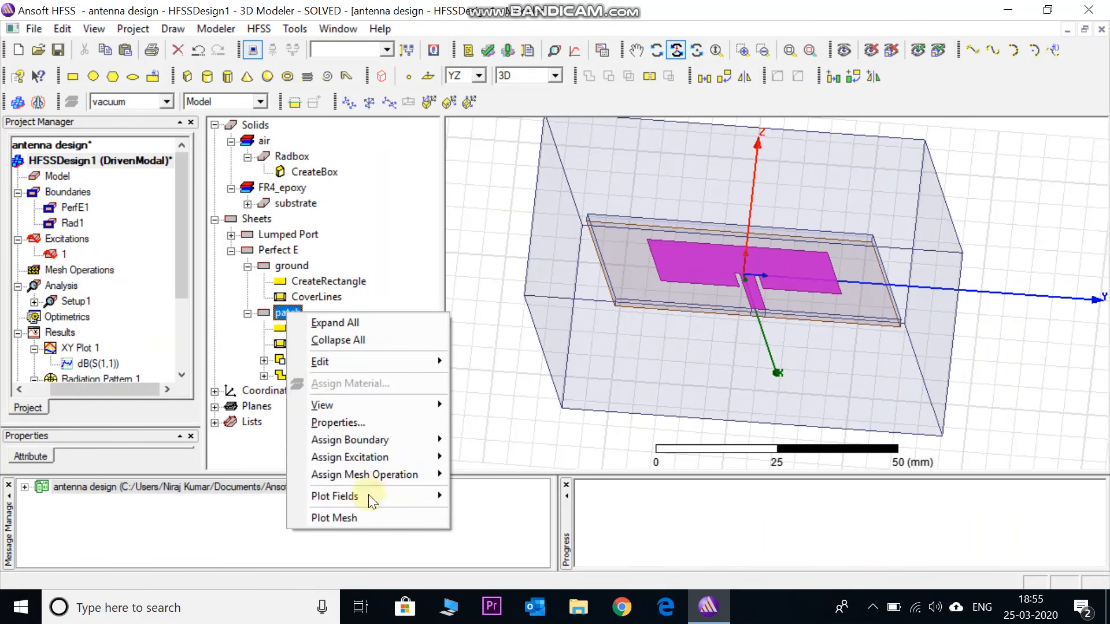
mouse_move(410, 500)
mouse_move(526, 516)
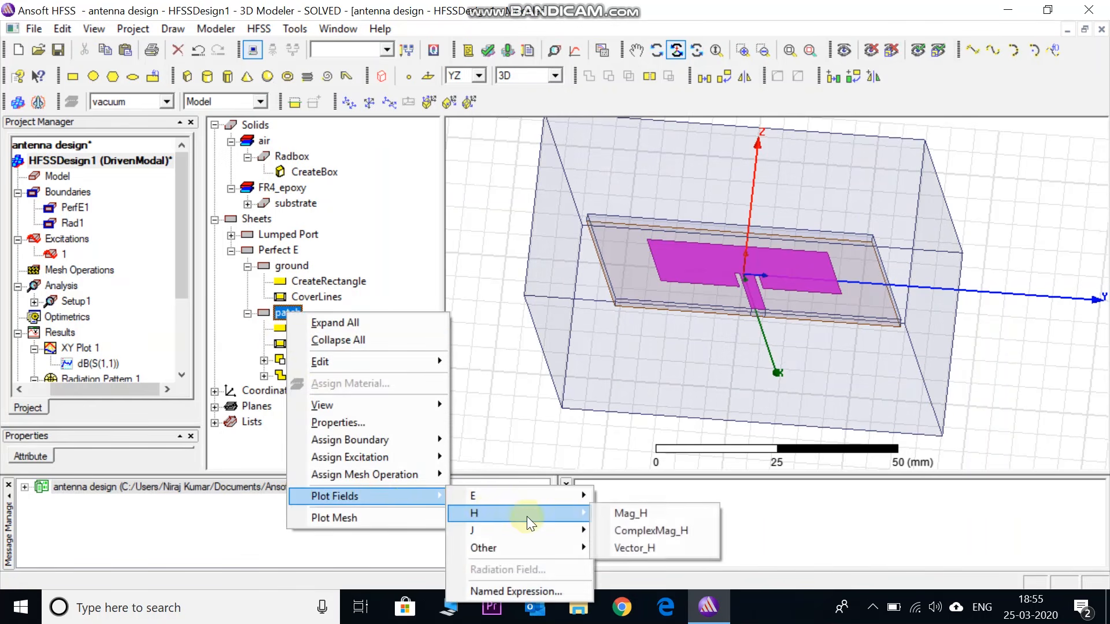
click(629, 546)
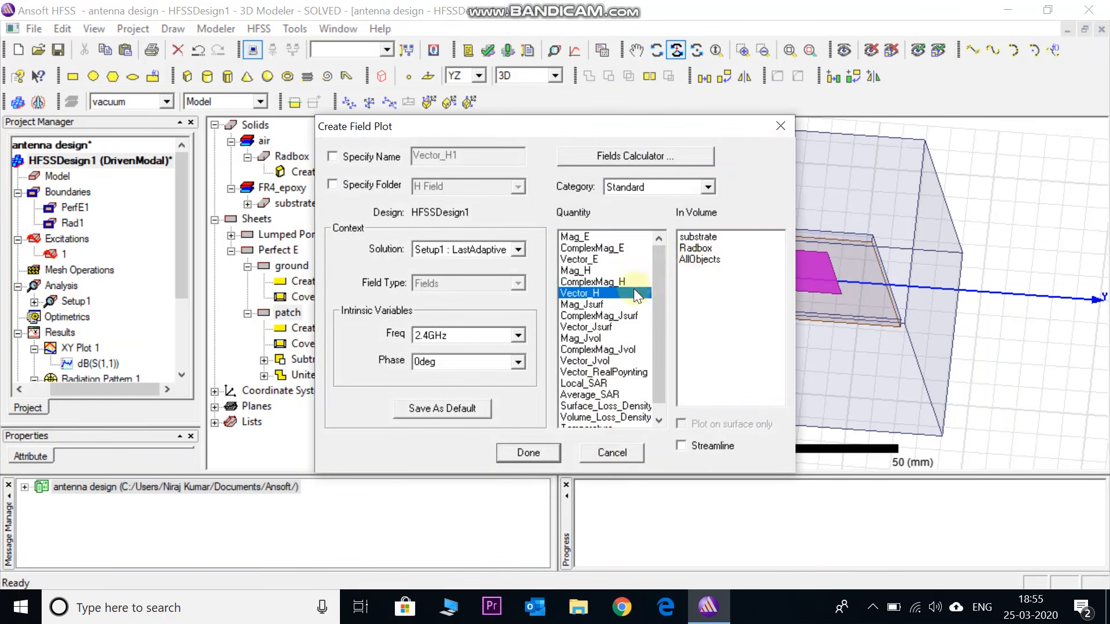
click(695, 260)
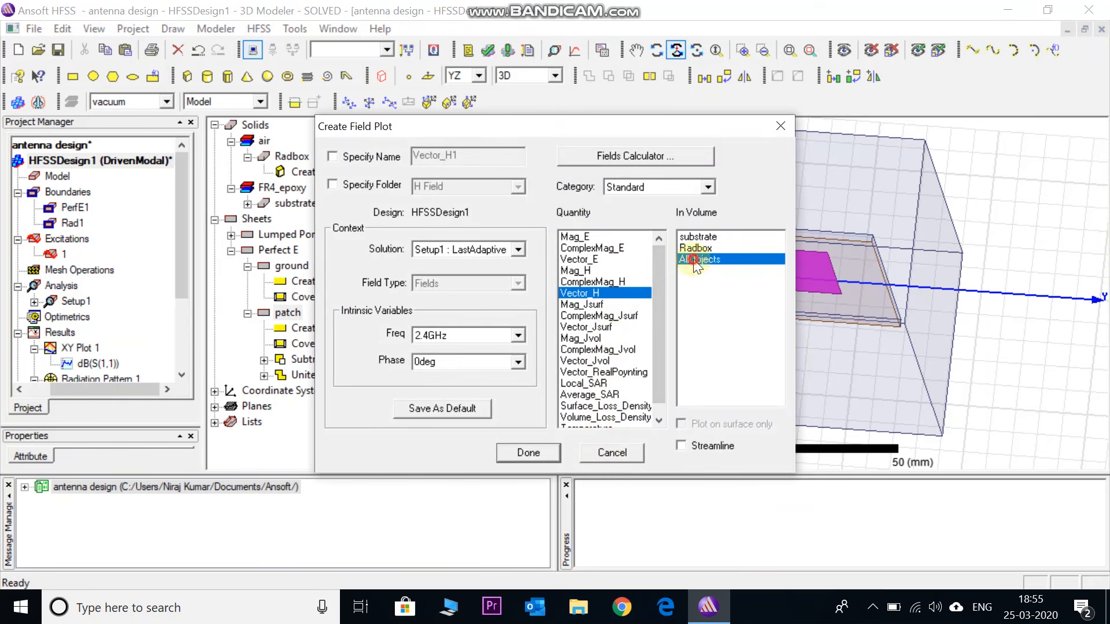
click(521, 451)
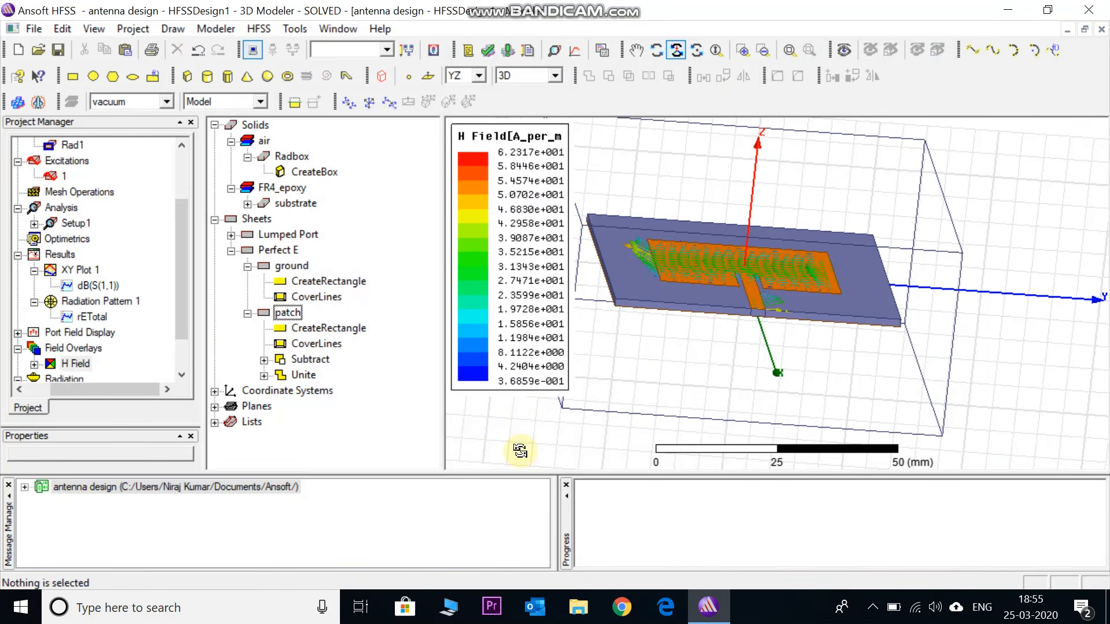
drag(735, 246, 684, 136)
scroll(756, 303, up, 4)
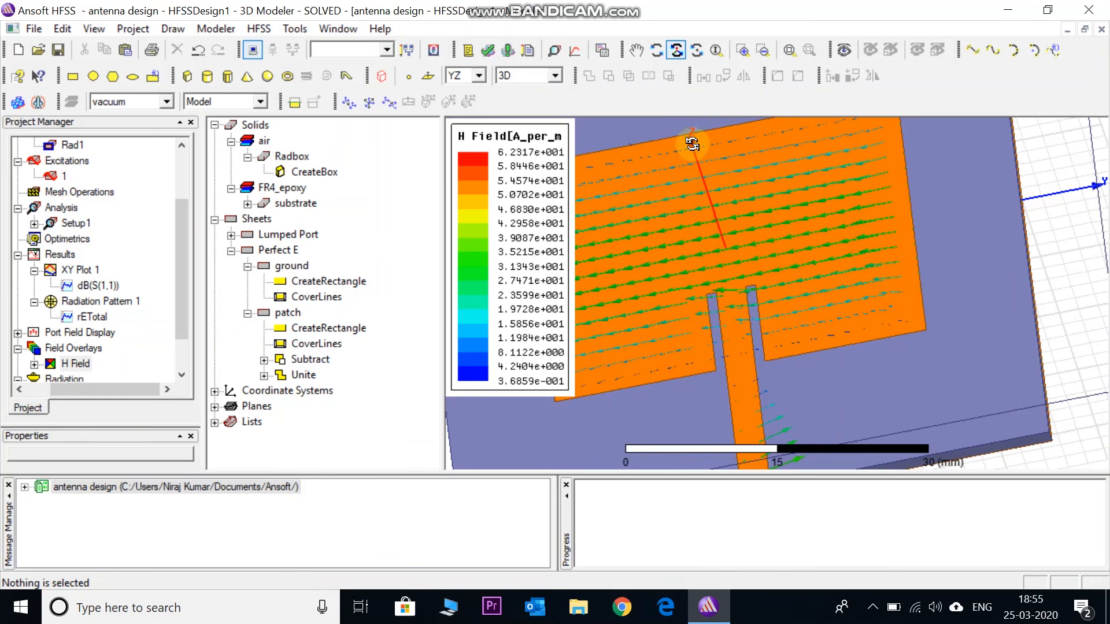
drag(717, 265, 712, 173)
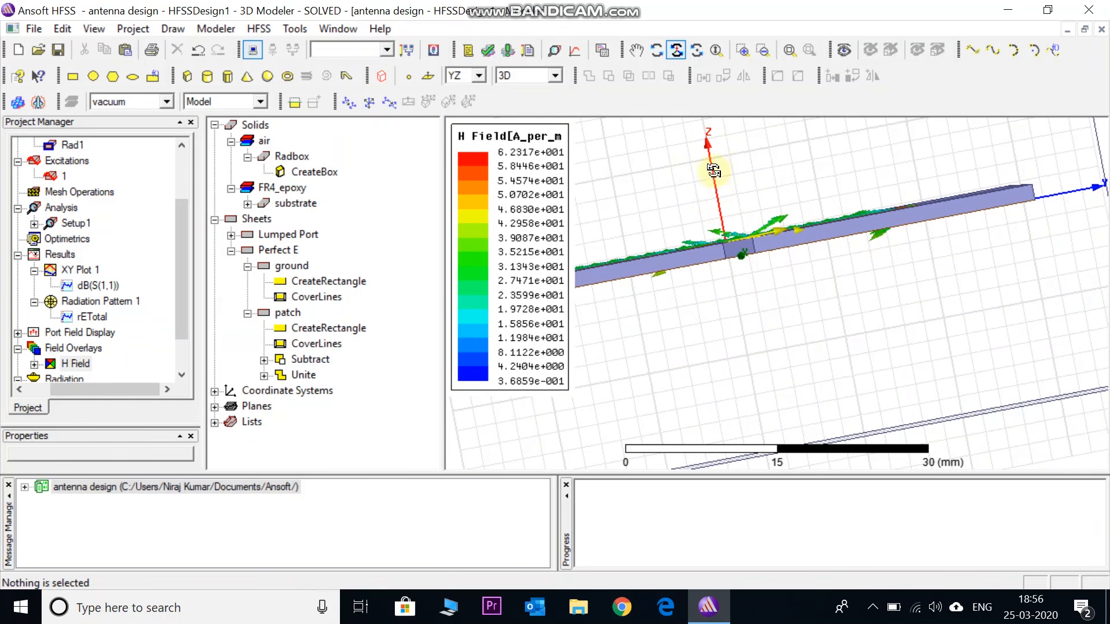
Set the Phi start and stop of Infinite Sphere1 to 90 deg
drag(176, 290, 181, 327)
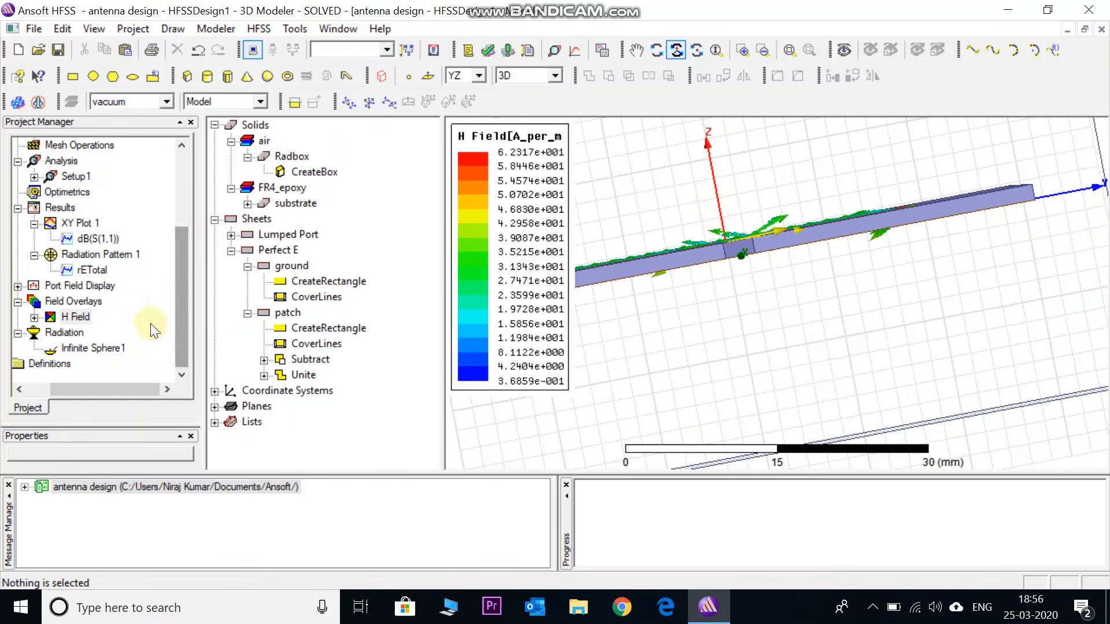
double_click(75, 349)
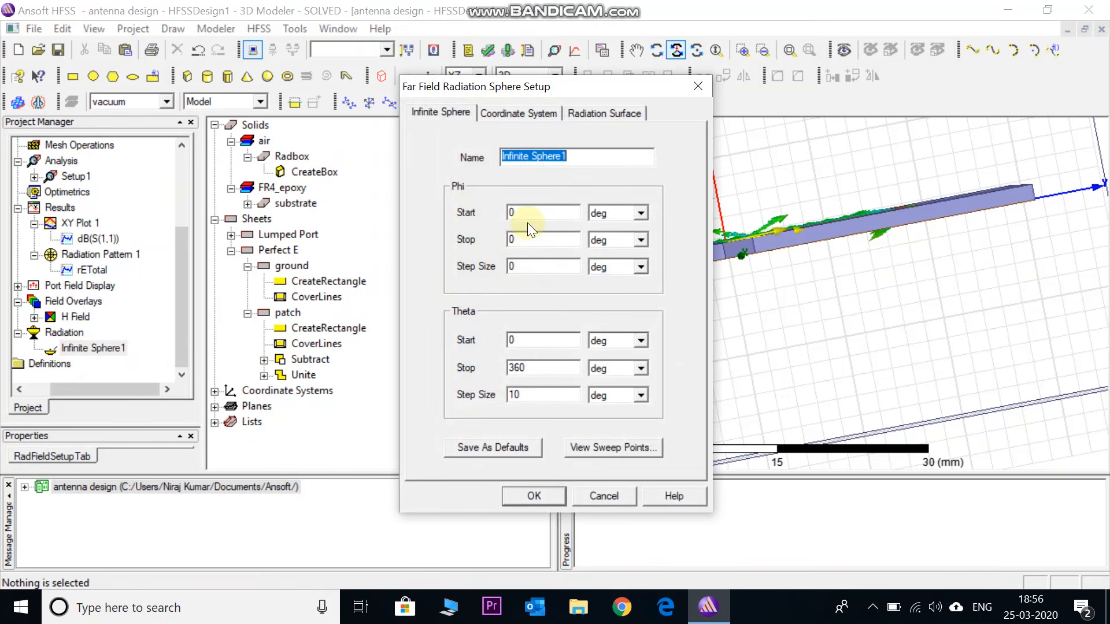
double_click(522, 213)
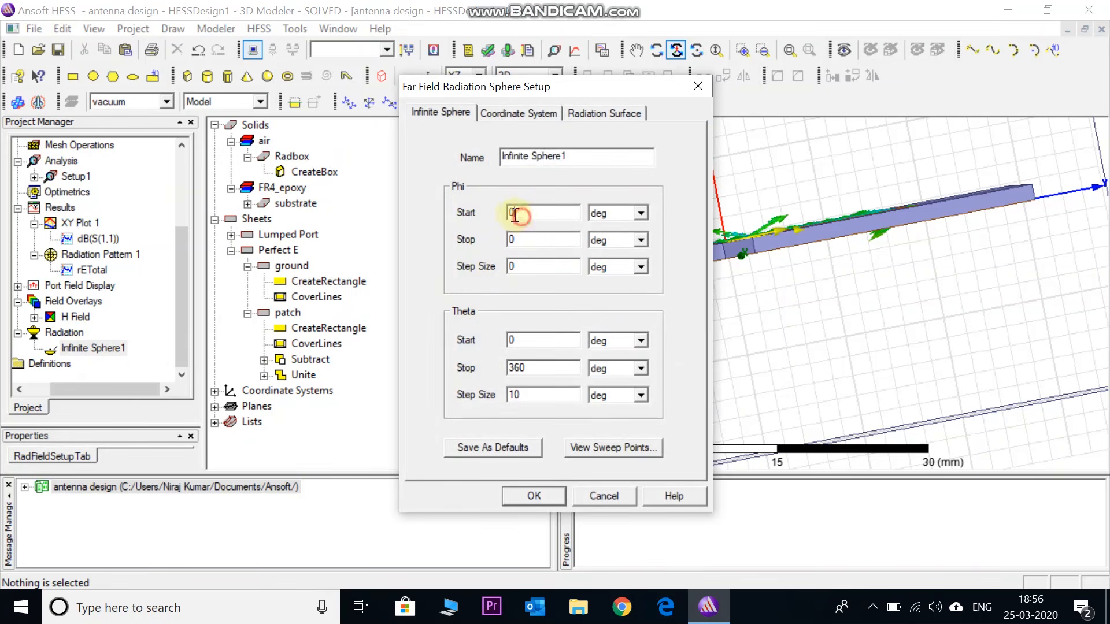
text(90)
key(Tab)
text(90)
click(533, 496)
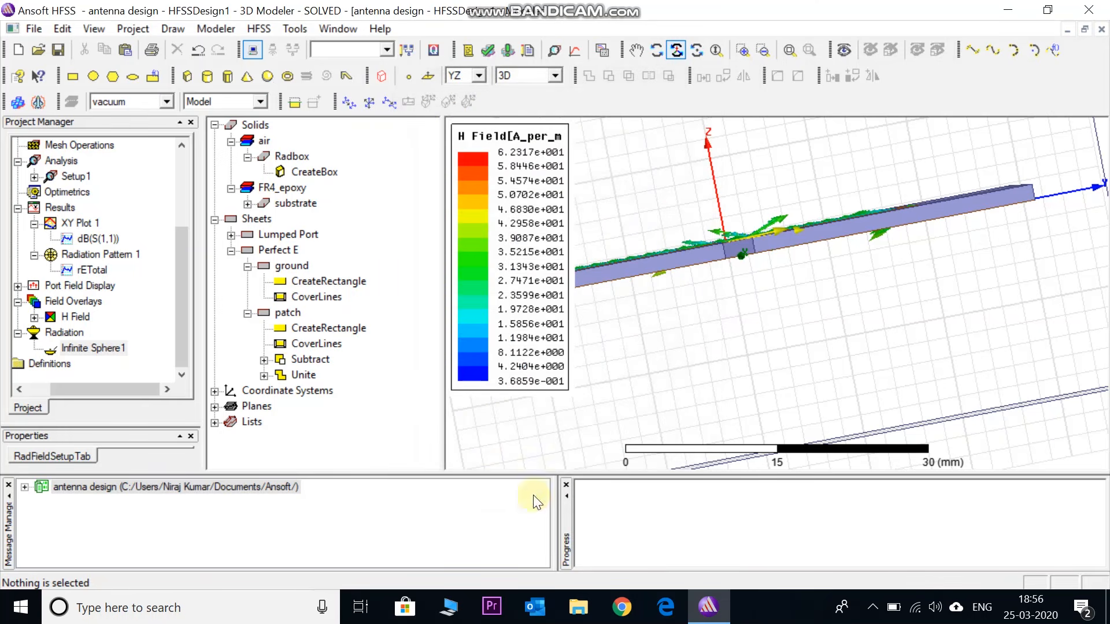
Delete Radiation Pattern 1 and create a new far-field radiation pattern of rETotal over Theta on Infinite Sphere1
double_click(85, 253)
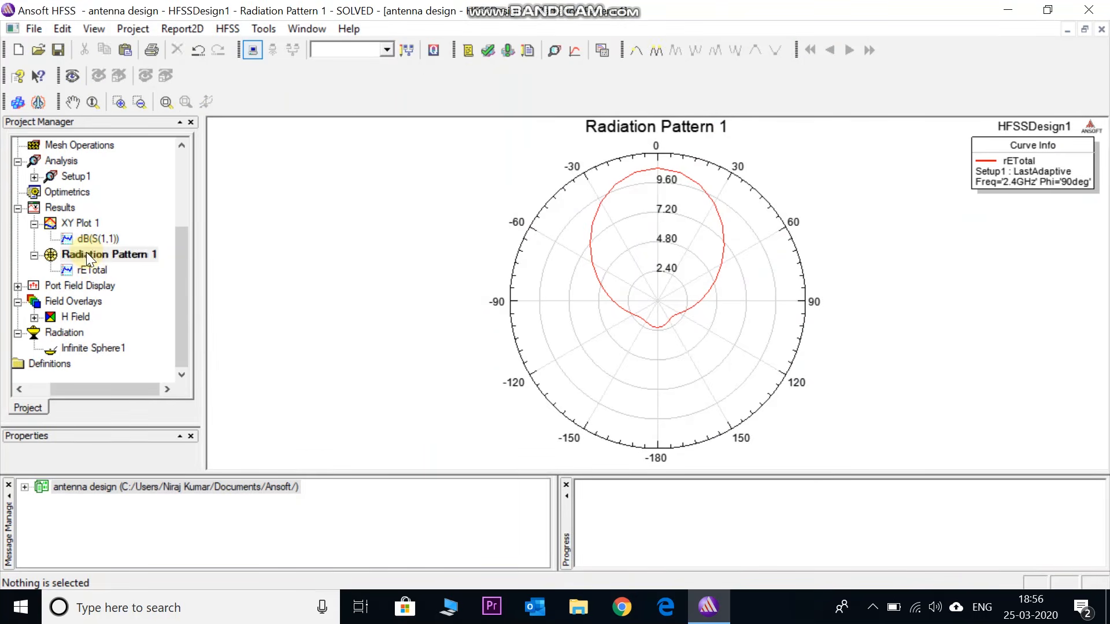
key(Delete)
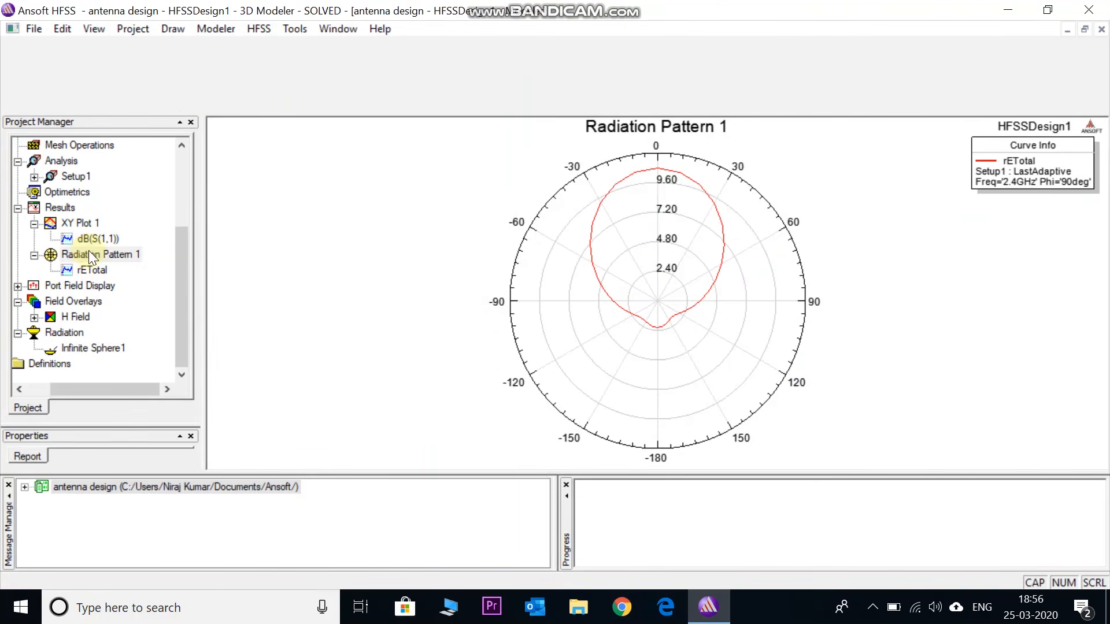
right_click(59, 241)
mouse_move(159, 283)
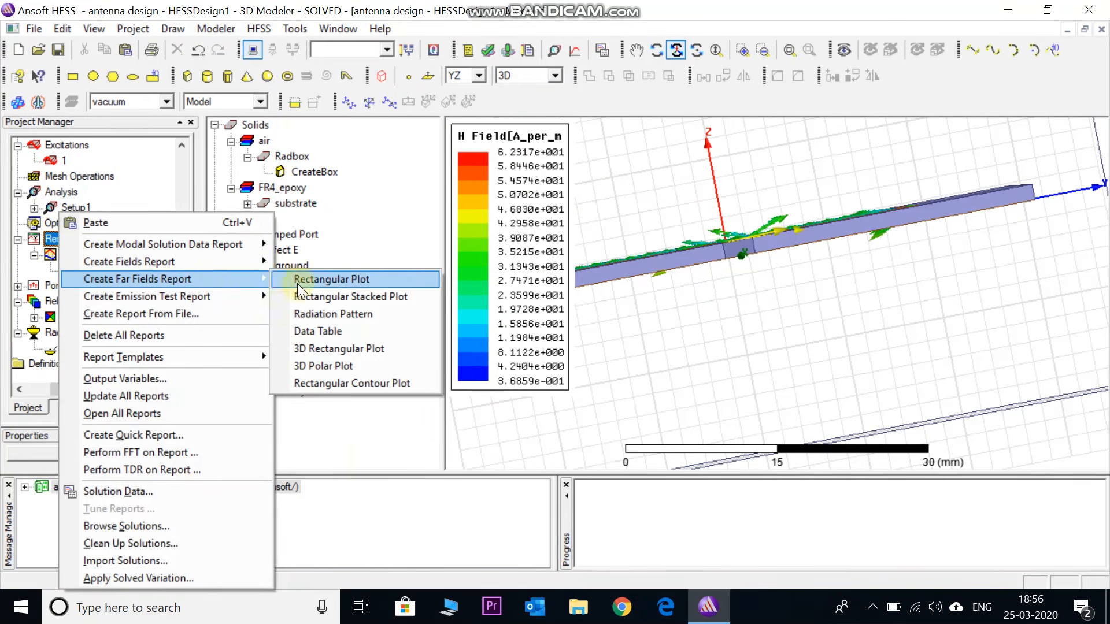
click(314, 313)
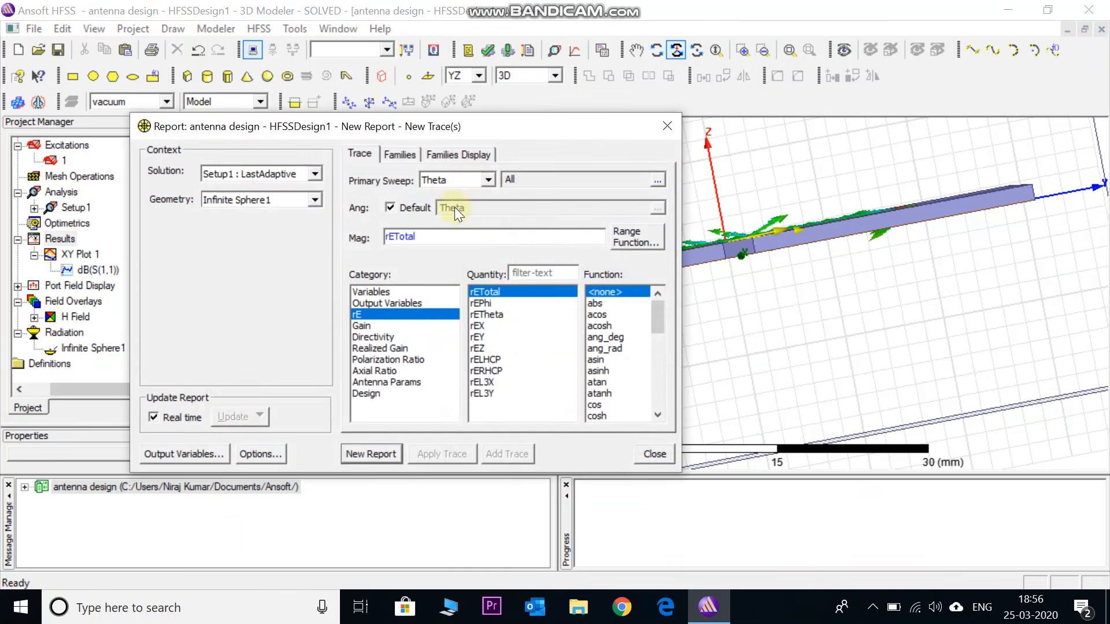
click(364, 453)
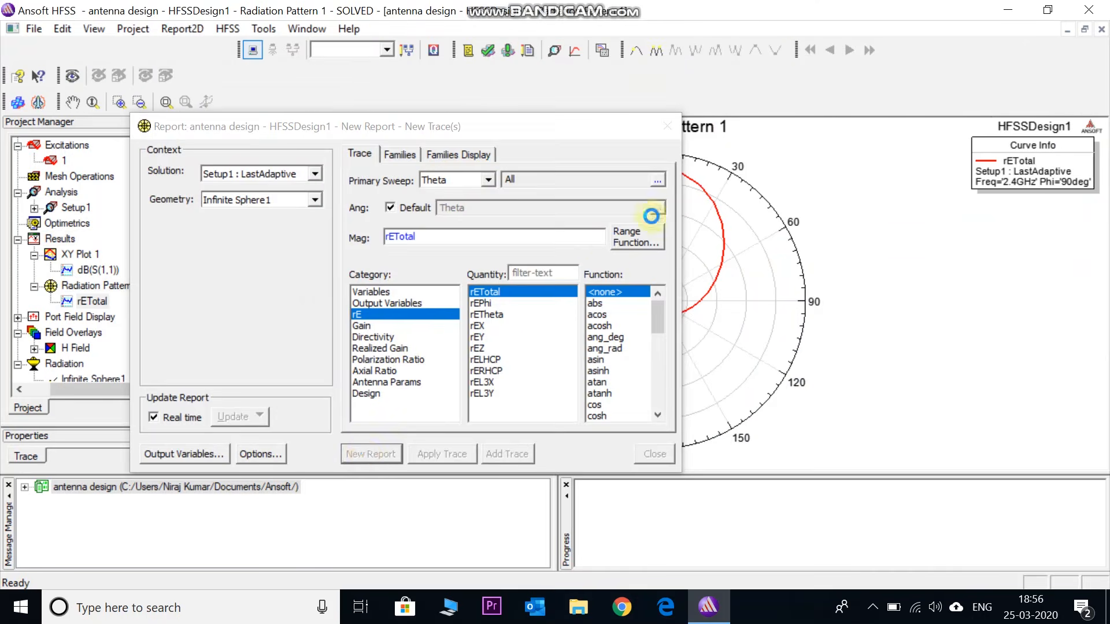
Close the report setup for the radiation pattern and return to the 3D model of HFSSDesign1
click(667, 127)
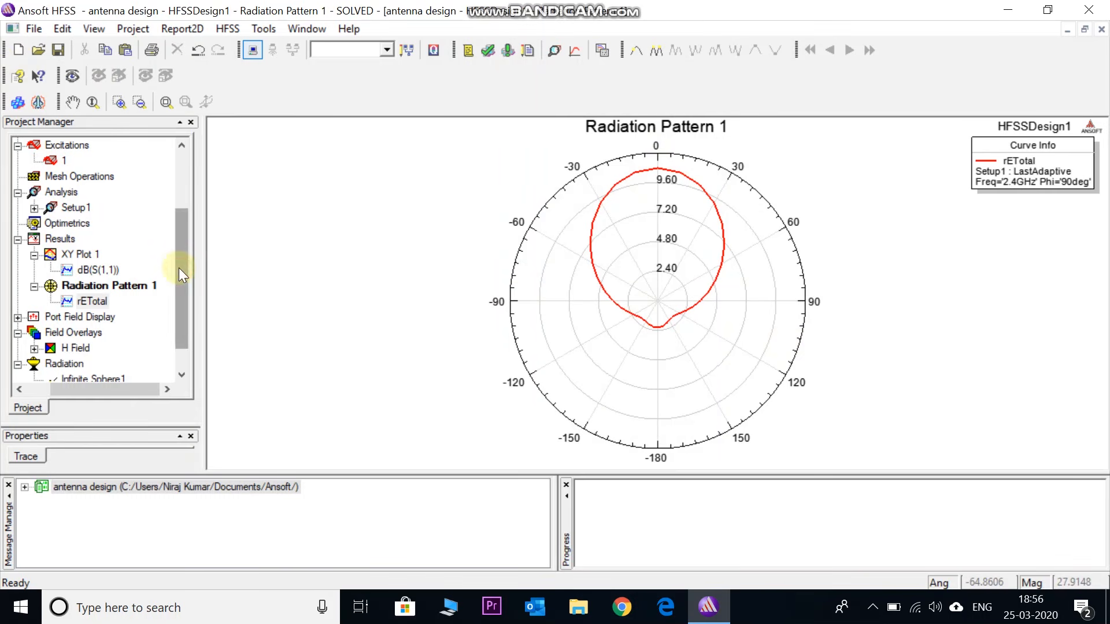
drag(178, 268, 172, 195)
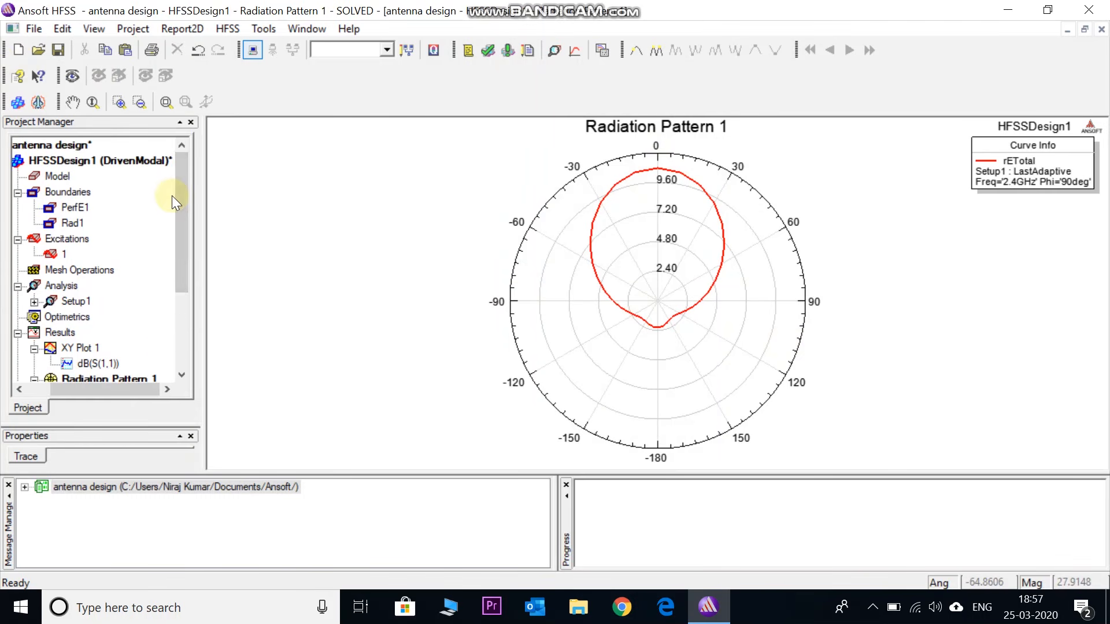
double_click(135, 166)
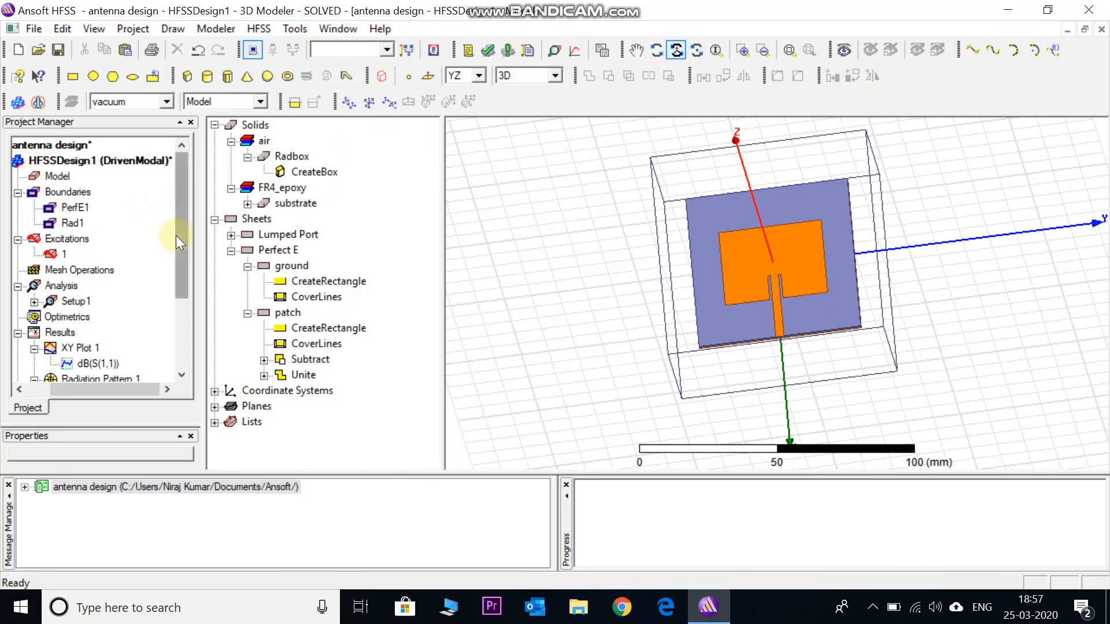
Set the Phi start and stop and the Theta stop and step size of Infinite Sphere1 to 0 deg
drag(179, 237, 183, 286)
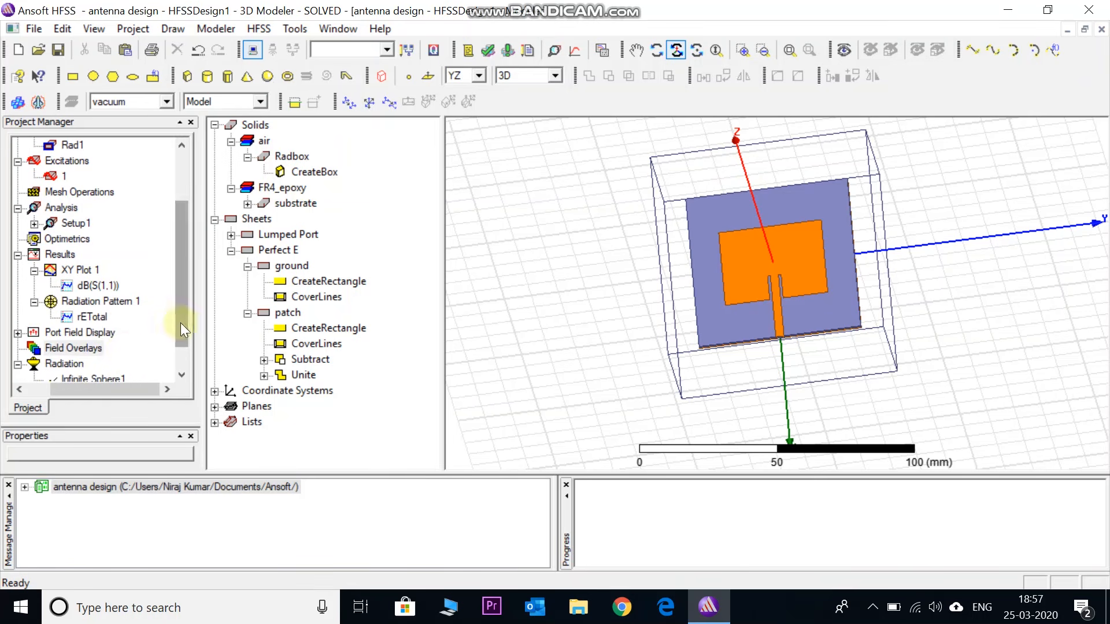
drag(181, 323, 182, 335)
double_click(105, 364)
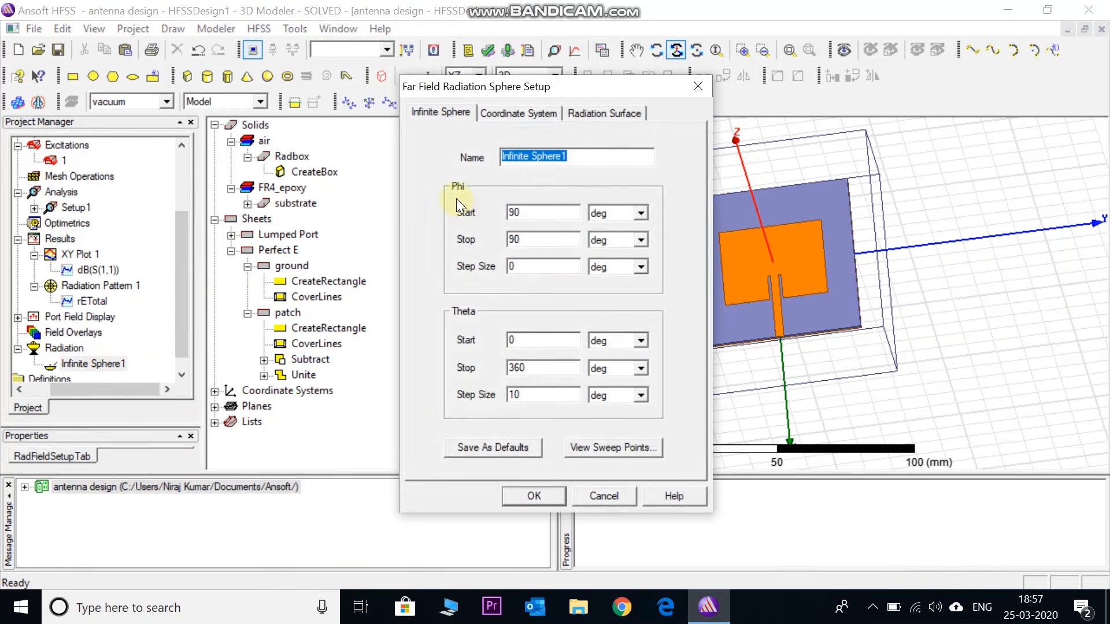
double_click(525, 214)
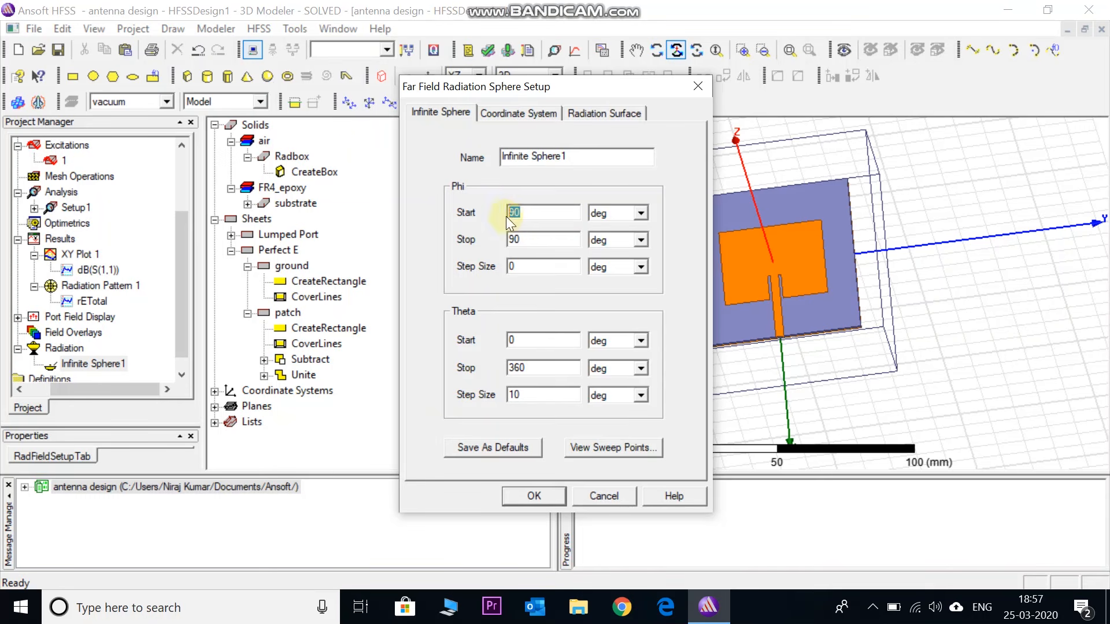
text(0)
double_click(523, 239)
text(0)
double_click(529, 364)
text(0)
double_click(523, 394)
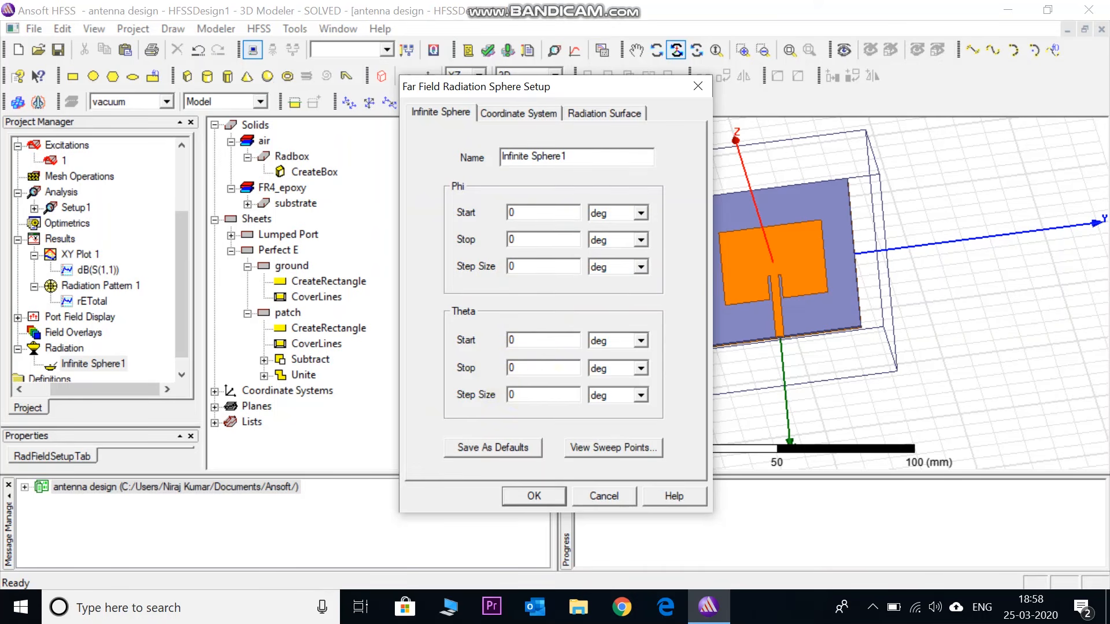
click(531, 497)
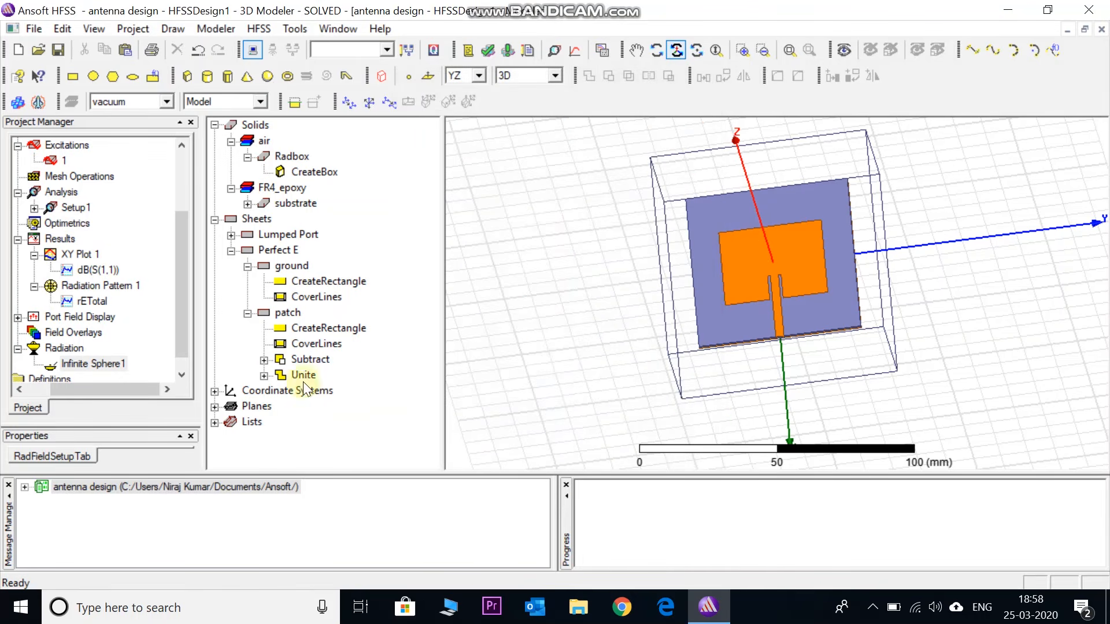
Change Setup1's frequency sweep to Discrete with a 0.2 GHz step size and list its sweep frequencies
drag(178, 327, 177, 322)
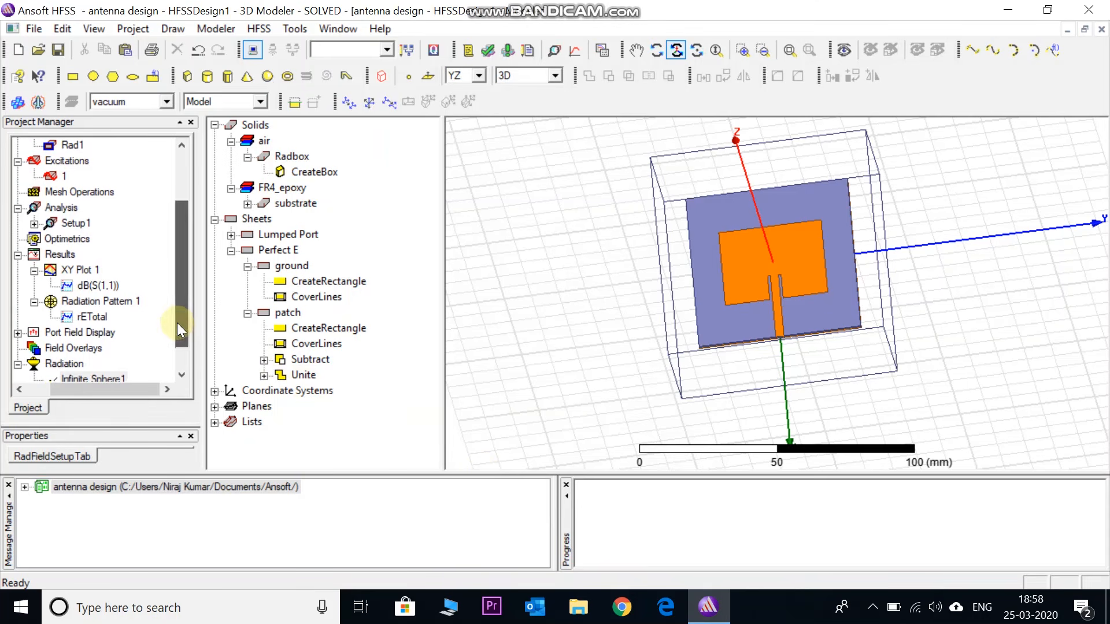
click(34, 224)
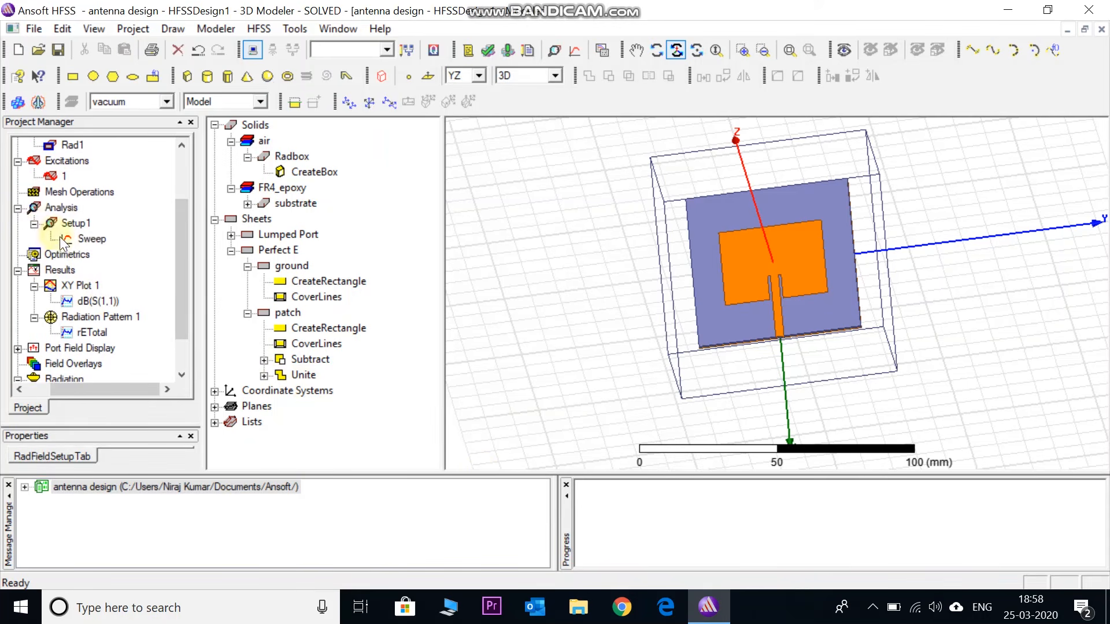
double_click(91, 244)
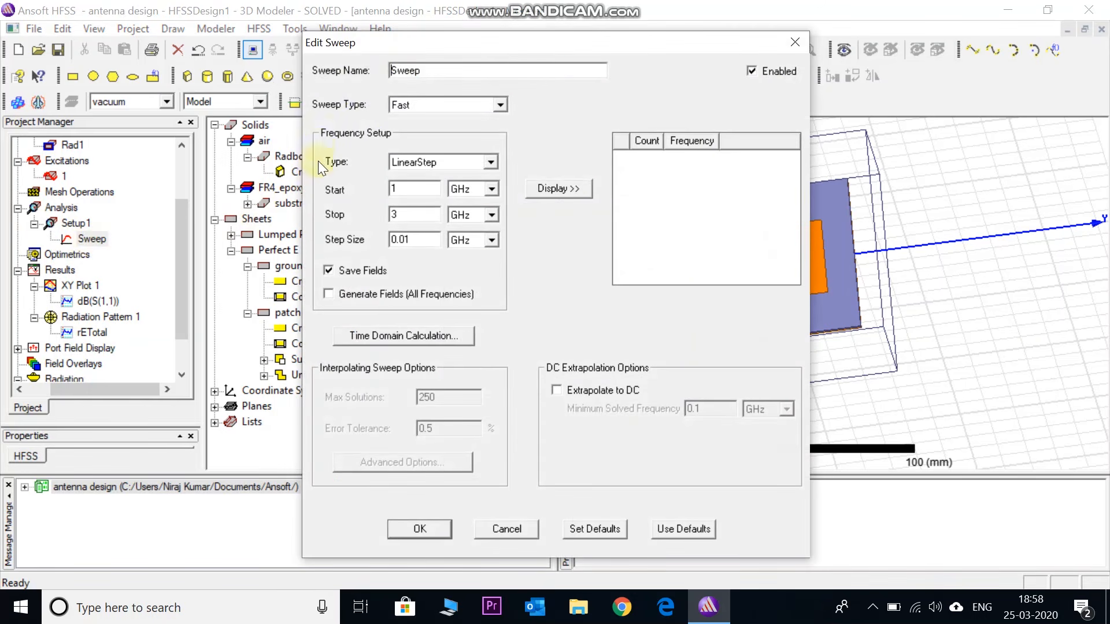
click(498, 106)
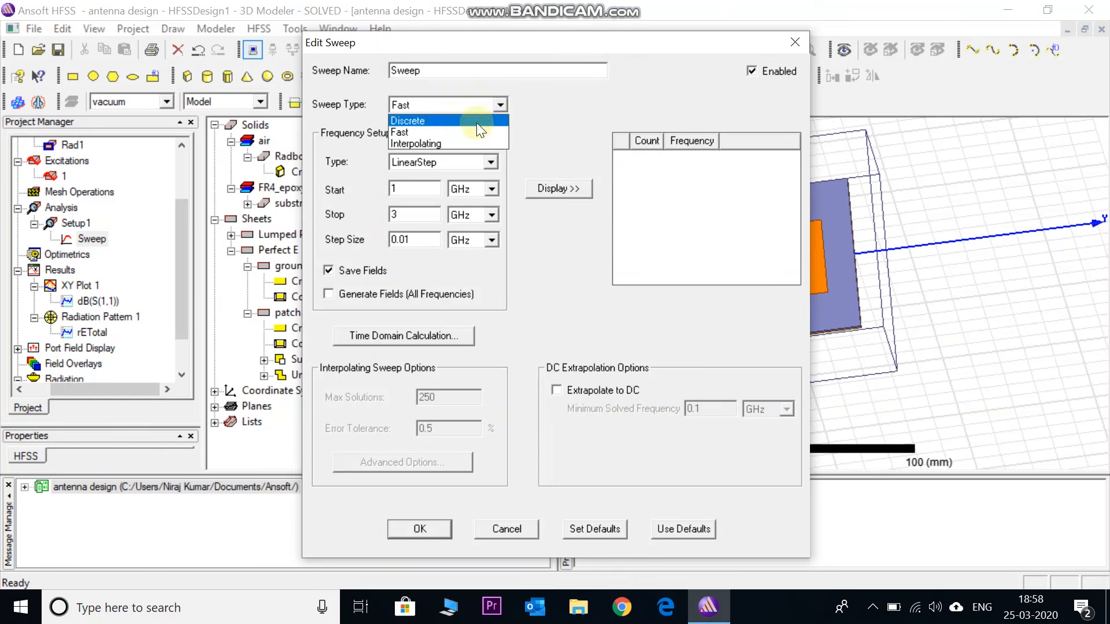
click(475, 121)
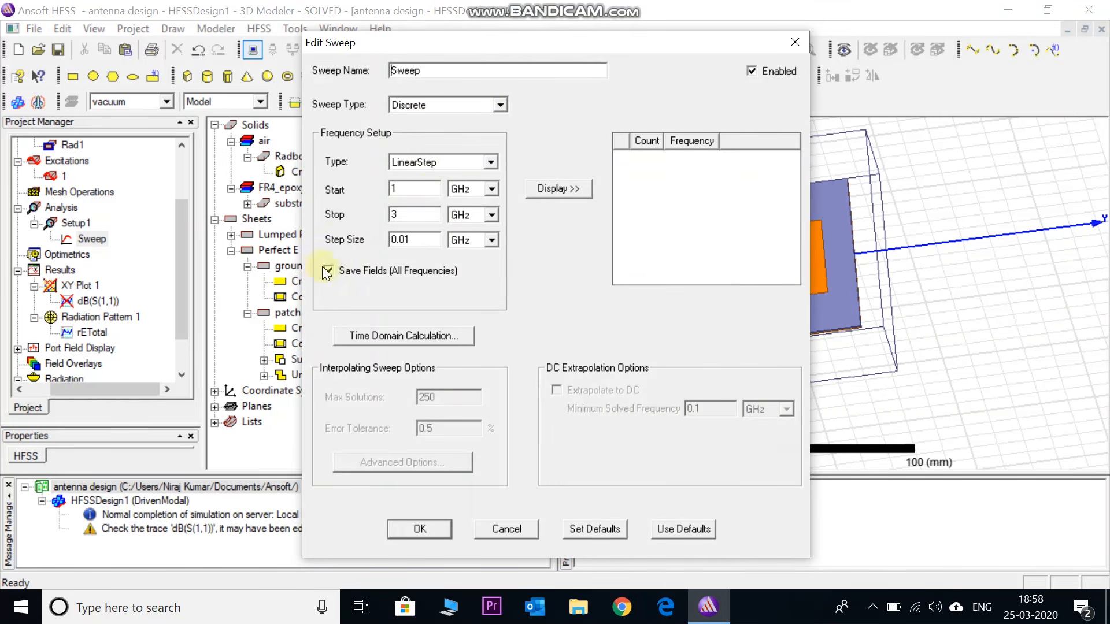
drag(424, 241, 386, 242)
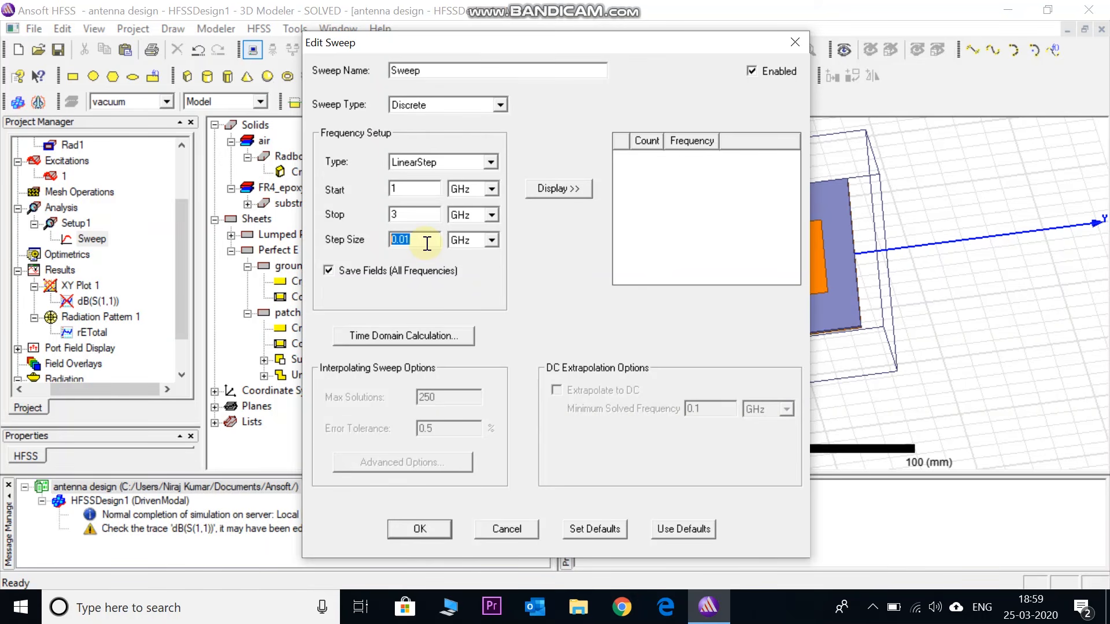
text(0.2)
click(566, 188)
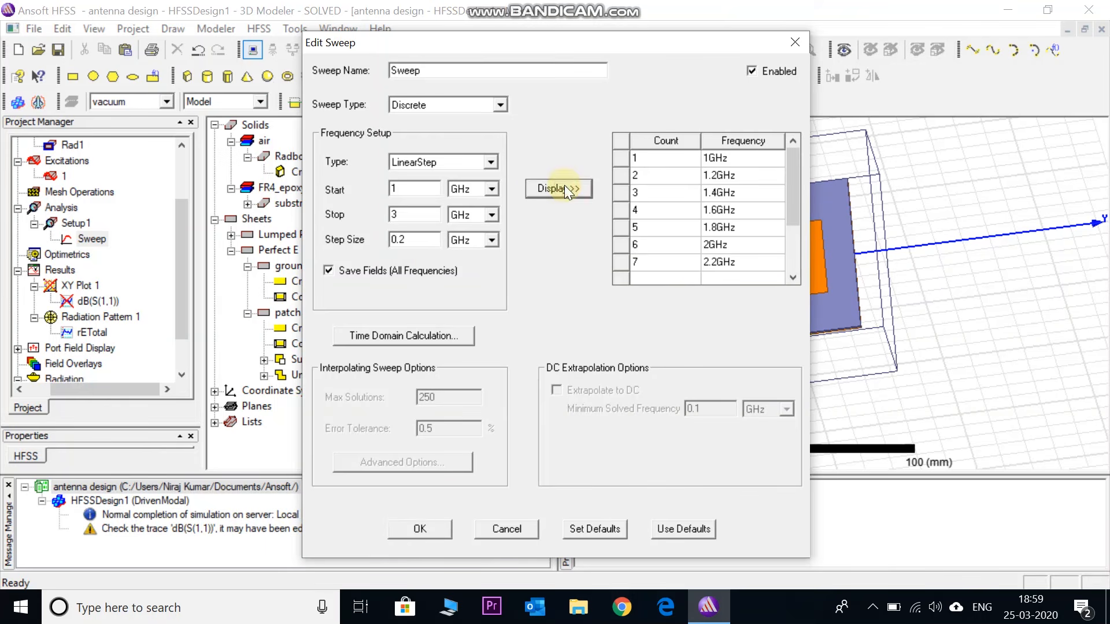
click(424, 531)
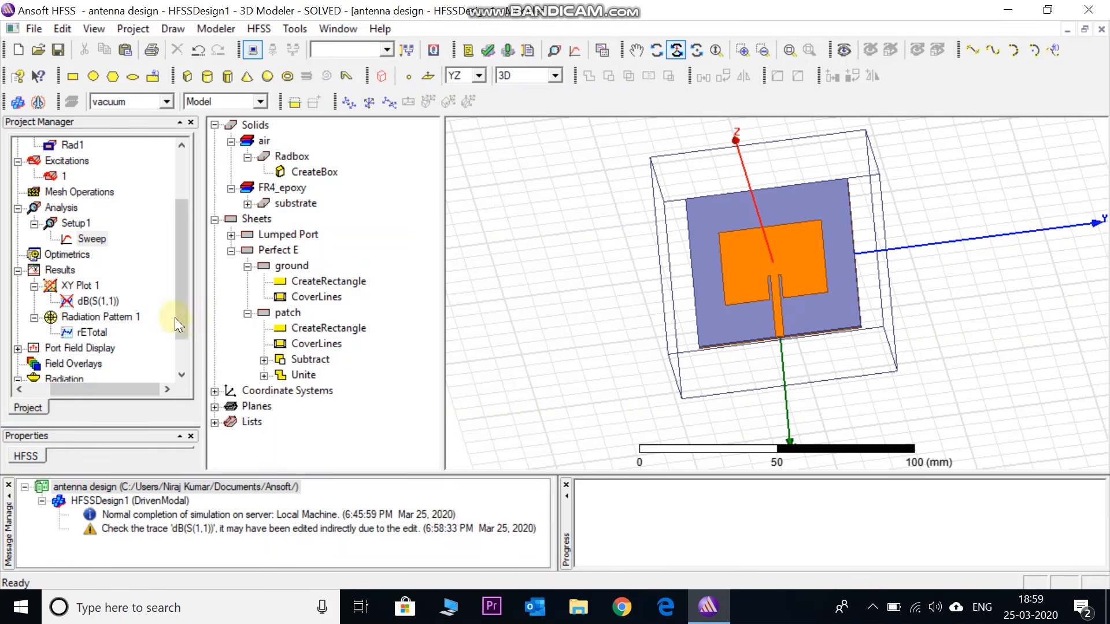
Start a far-fields rectangular plot report with dB of GainTotal as the Y quantity
drag(182, 320, 180, 335)
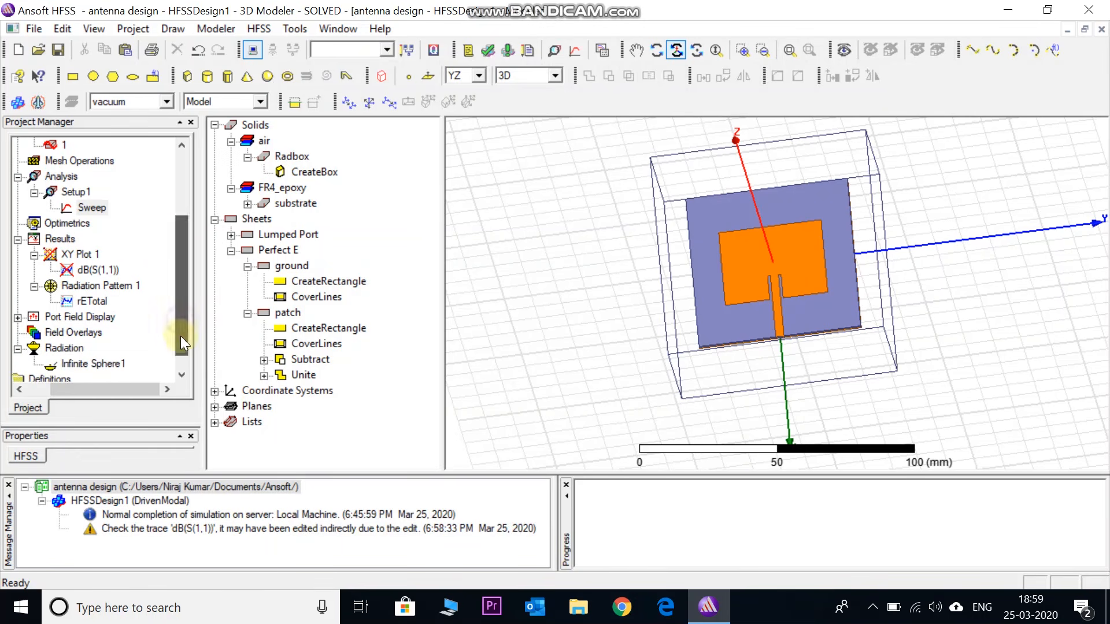
click(63, 240)
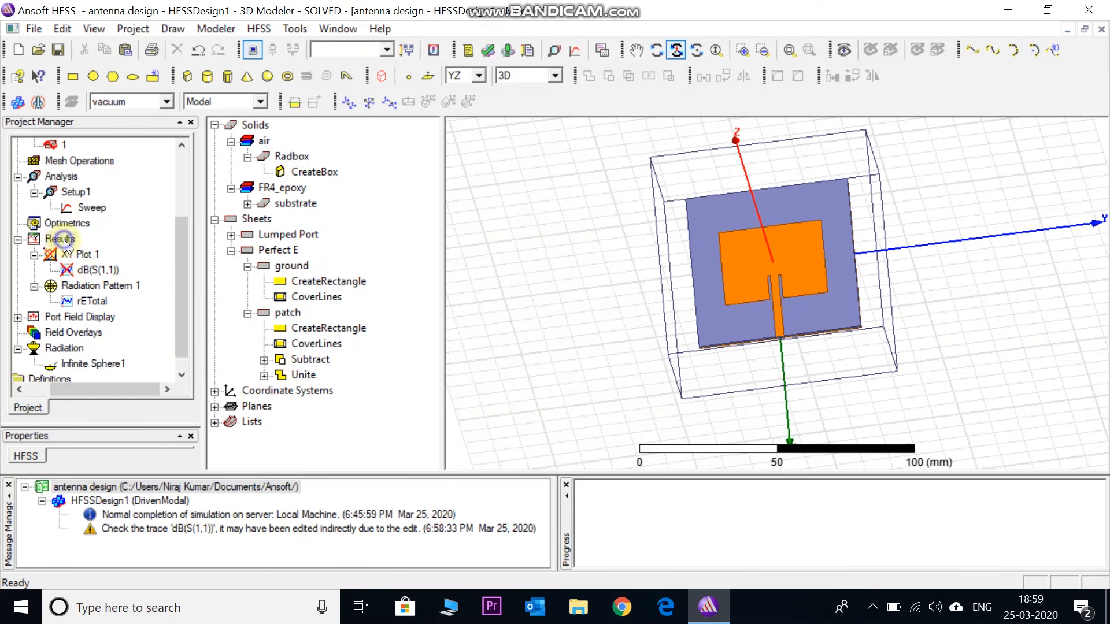
right_click(63, 239)
mouse_move(147, 244)
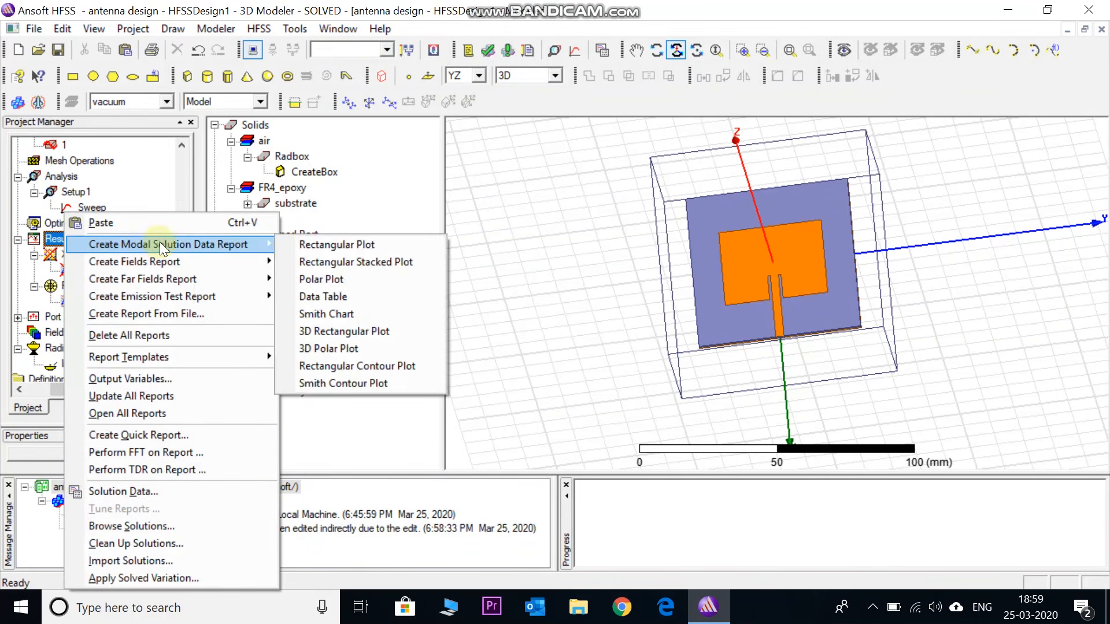
mouse_move(205, 282)
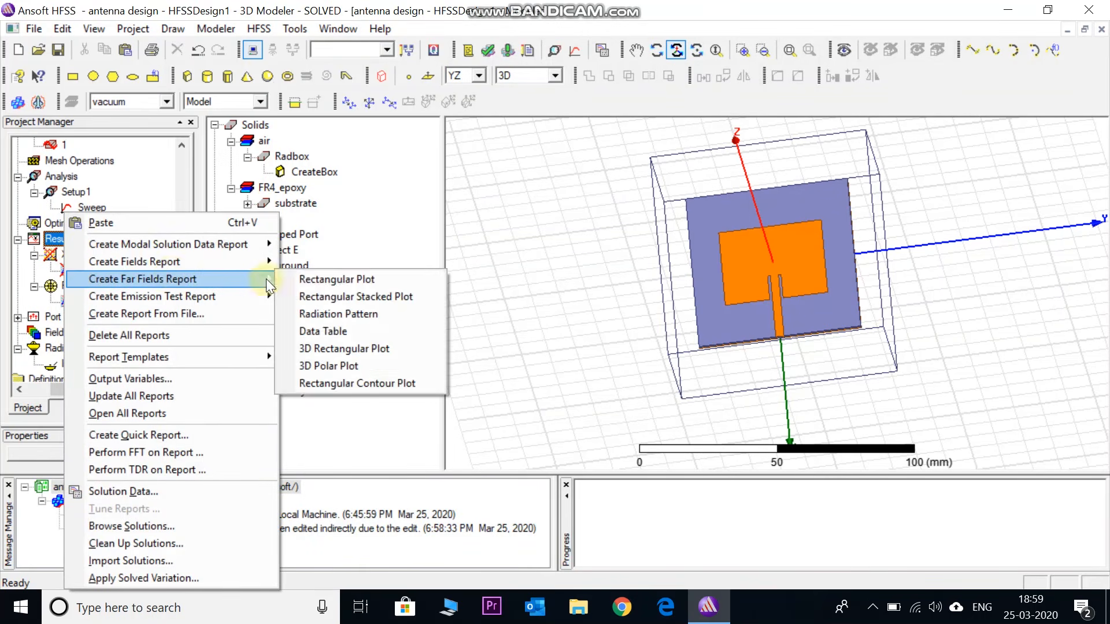
click(318, 279)
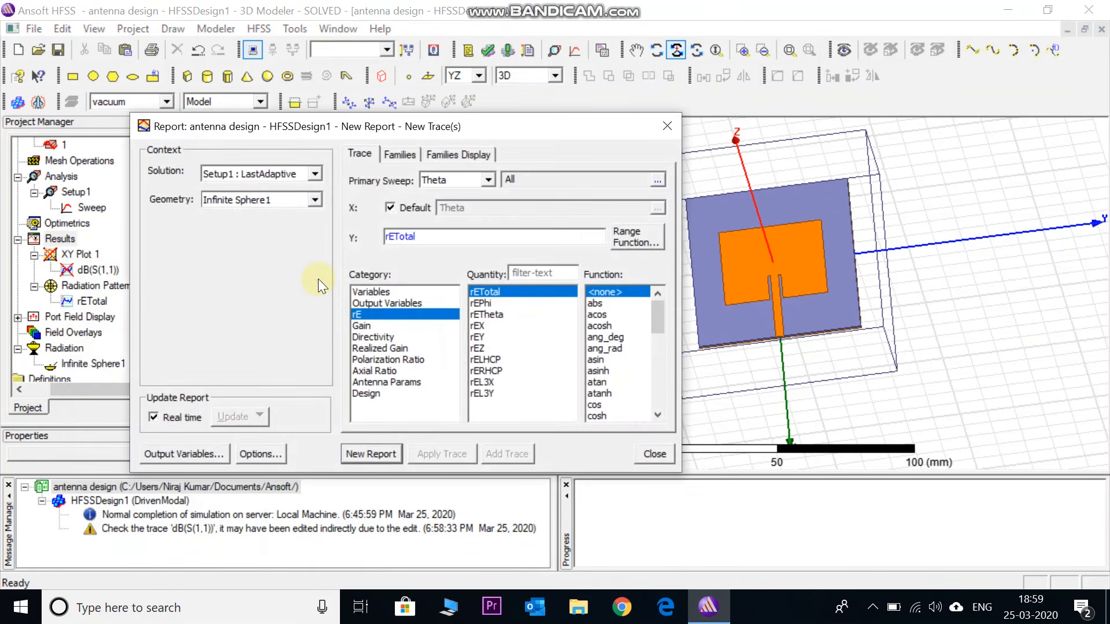
click(363, 327)
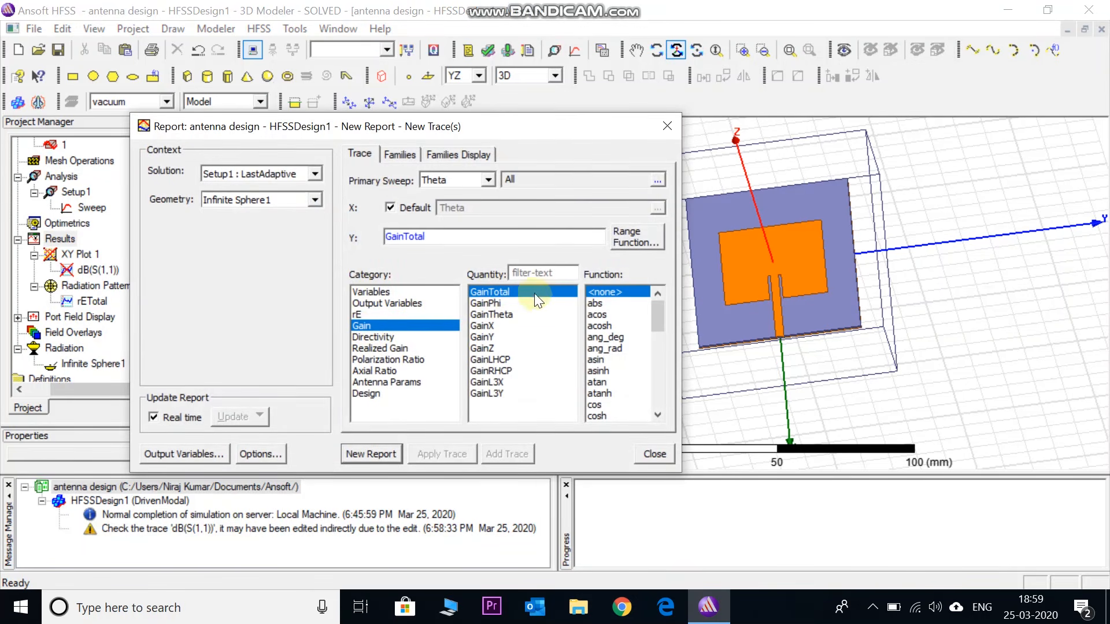
scroll(630, 328, down, 1)
scroll(630, 328, down, 3)
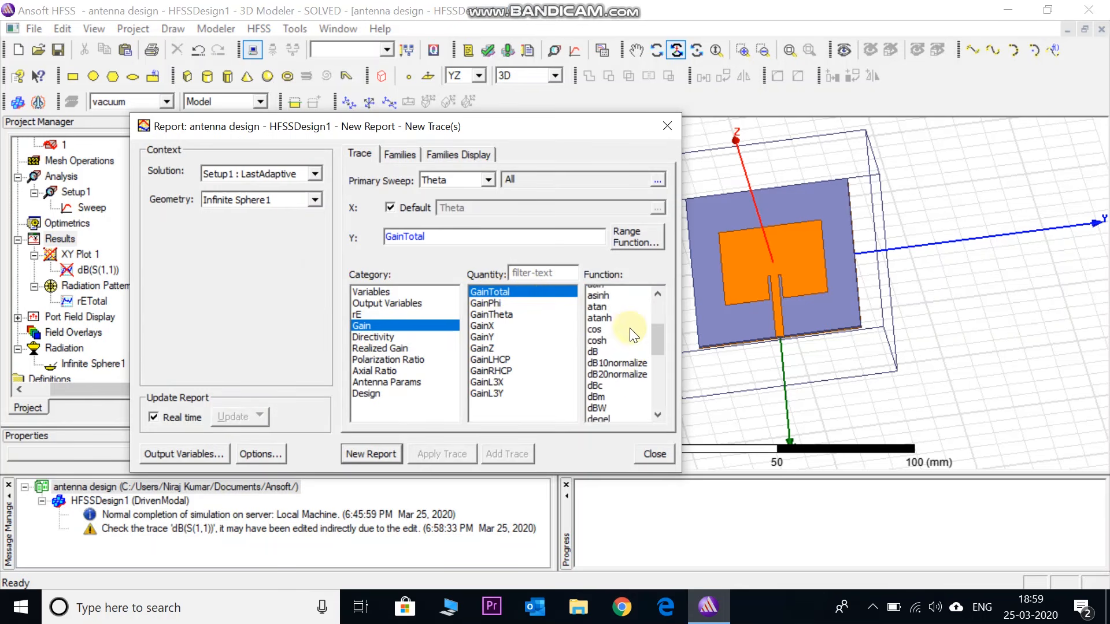
click(594, 326)
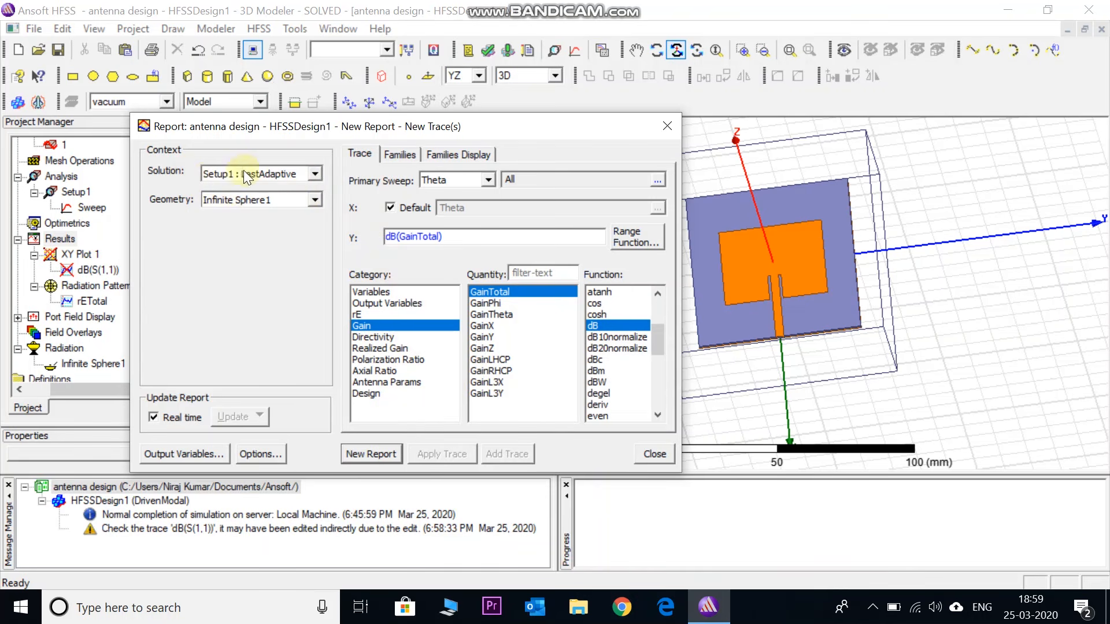
Set the report's solution to Setup1 : Sweep and its primary sweep to Freq, and create the gain plot
click(317, 173)
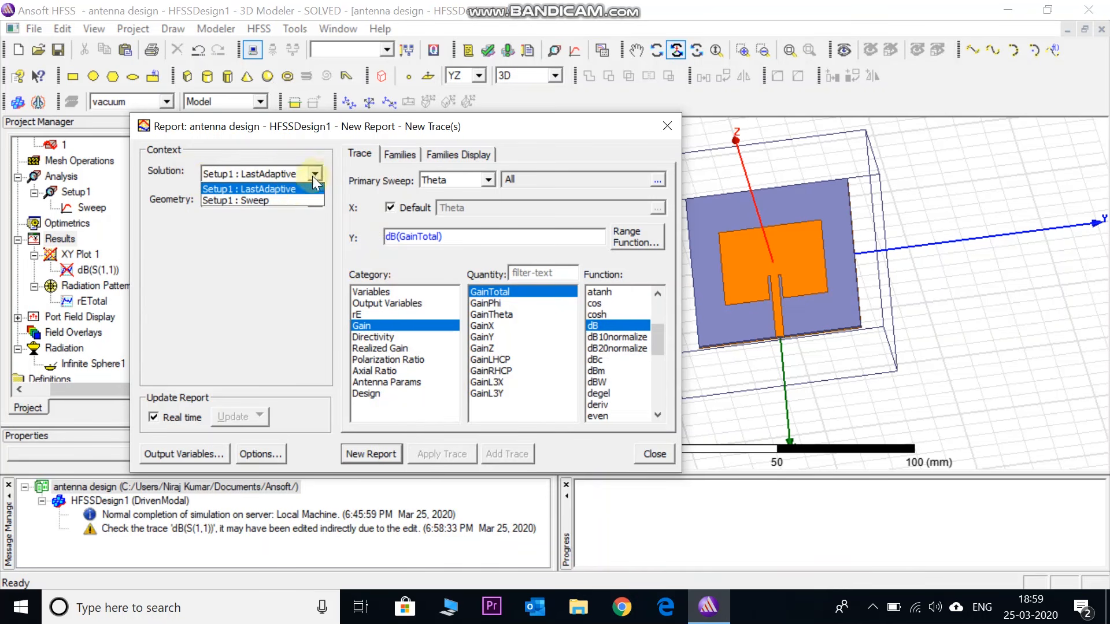
click(283, 197)
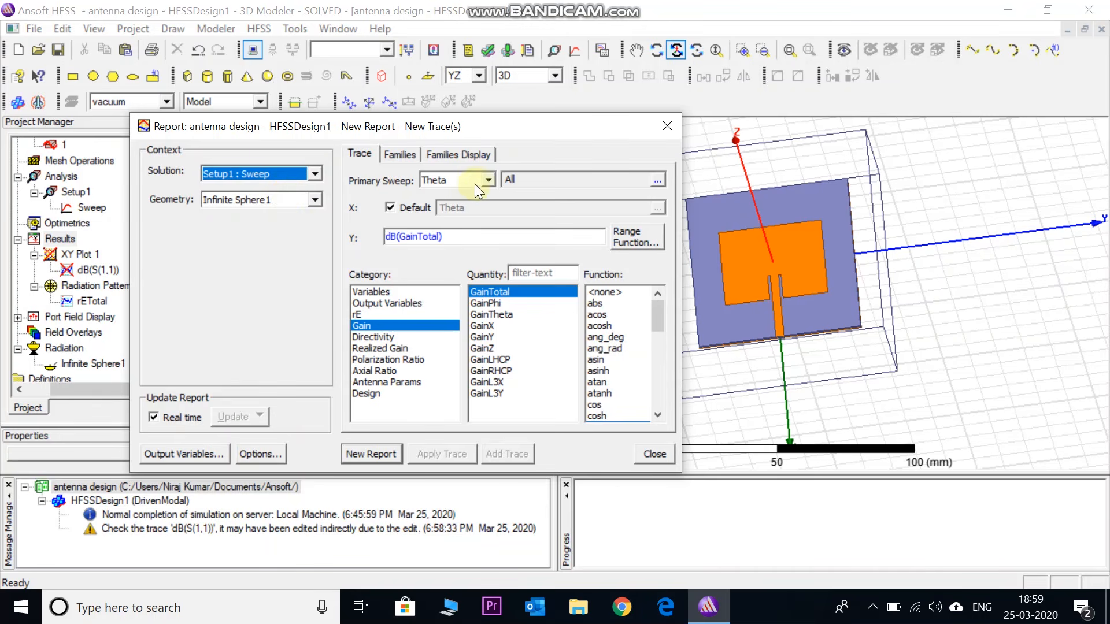
click(490, 181)
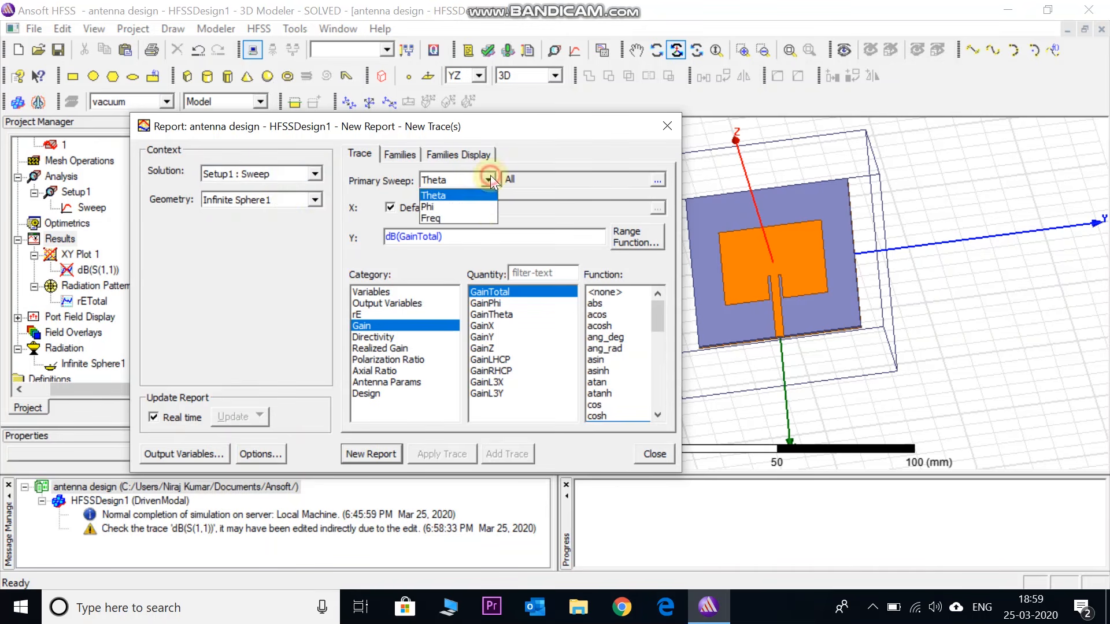
click(479, 215)
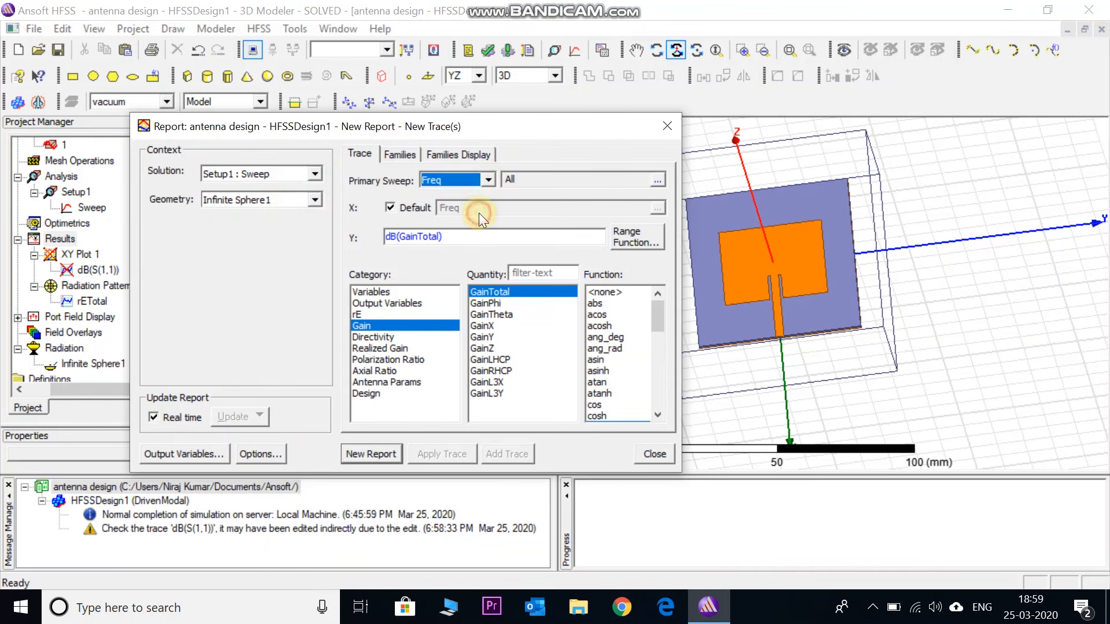
click(381, 456)
click(376, 455)
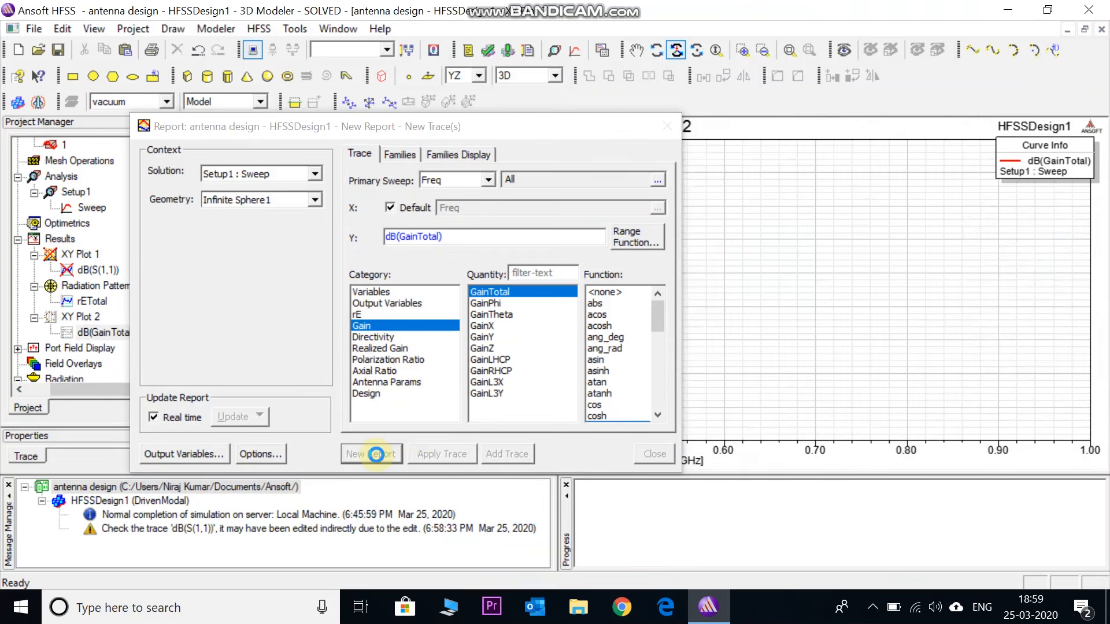
Close the report setup and run the analysis to solve the discrete sweep
click(662, 125)
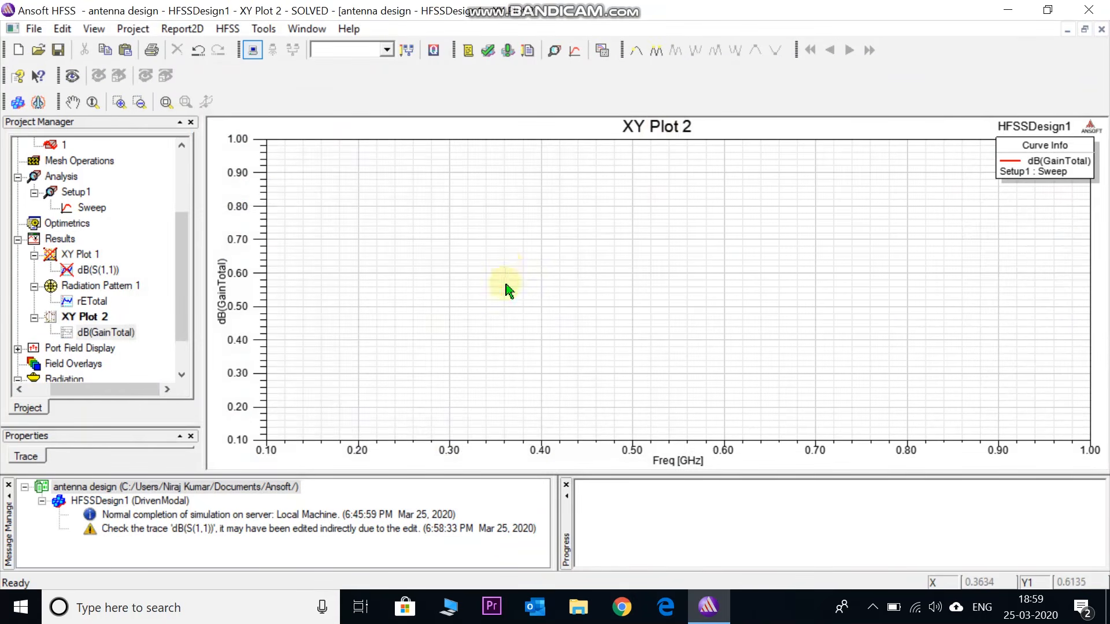
click(505, 54)
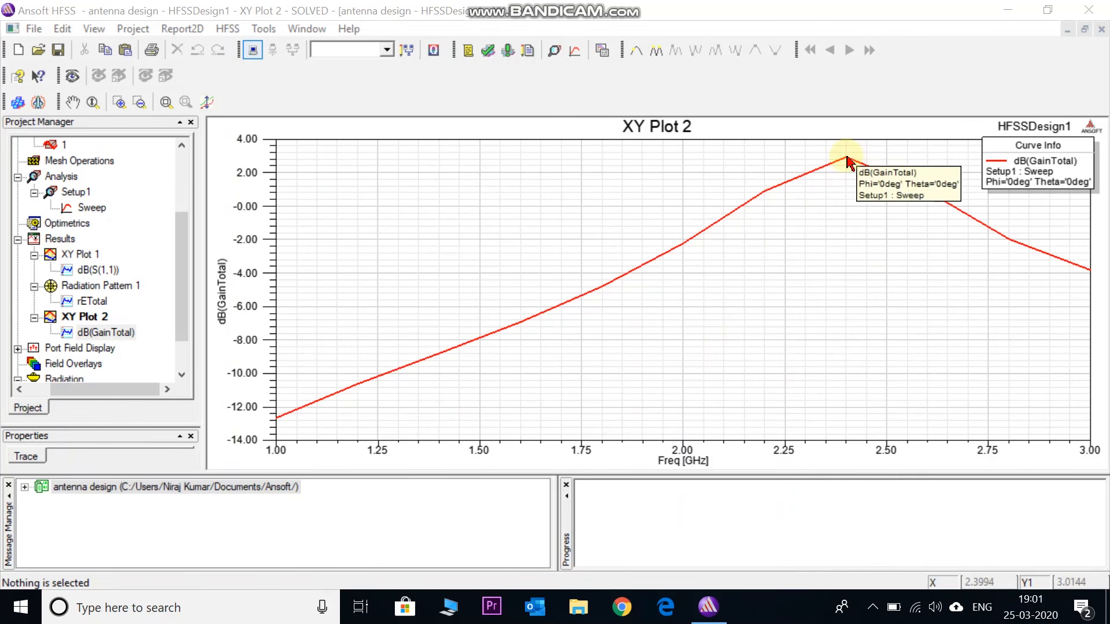
Place a marker at the gain curve's peak at 2.4 GHz and move the marker table just below the peak
right_click(821, 188)
mouse_move(852, 195)
click(792, 196)
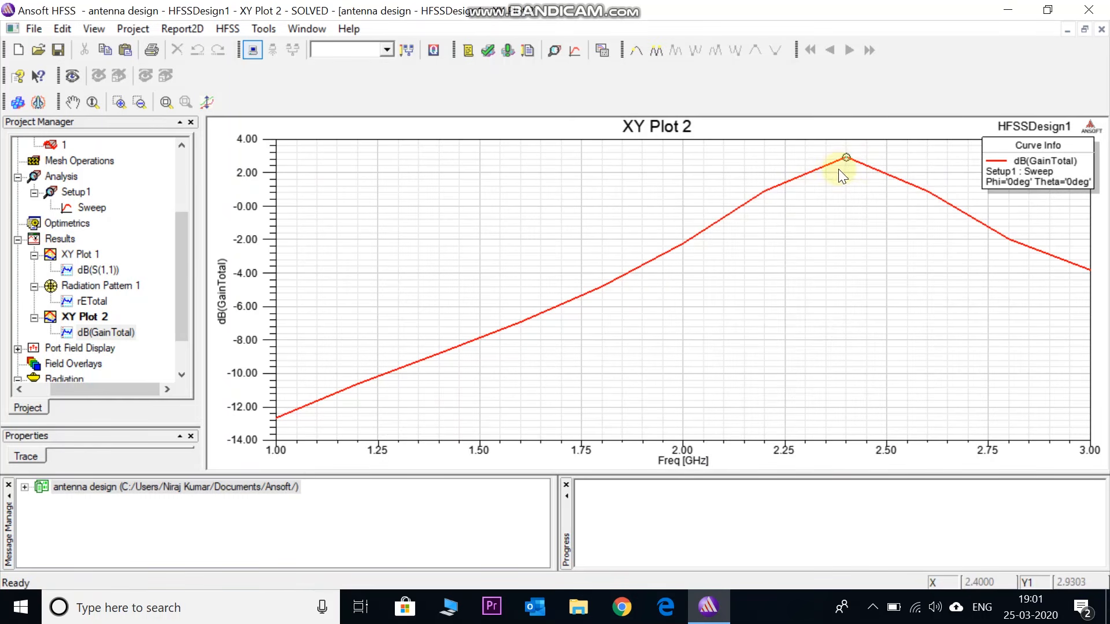
click(847, 159)
right_click(823, 202)
click(840, 211)
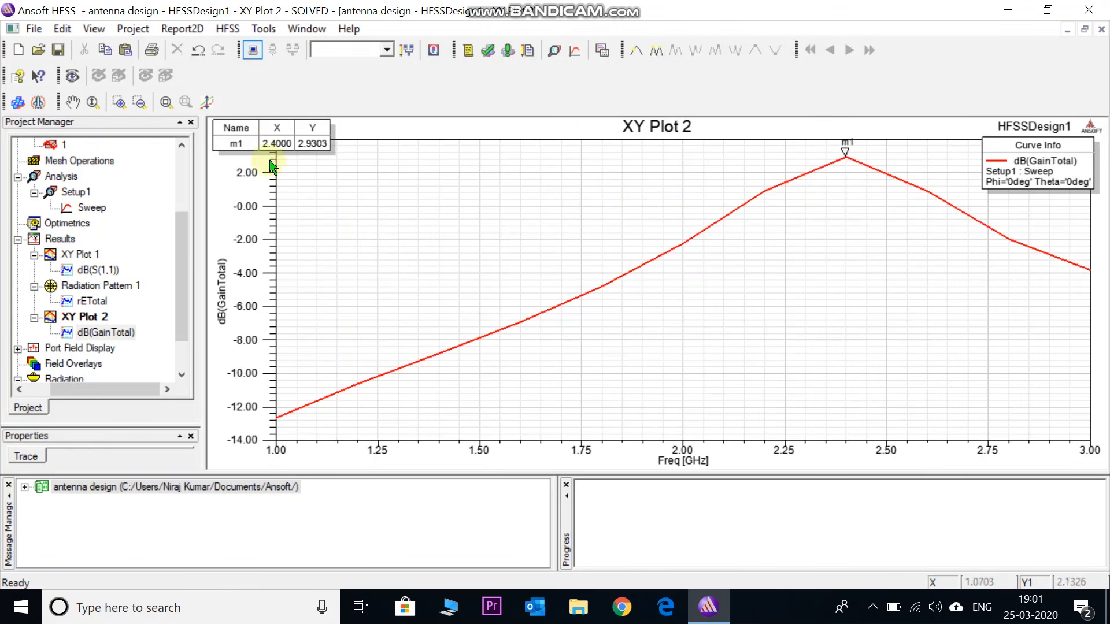
mouse_move(239, 126)
mouse_down()
mouse_move(436, 173)
mouse_move(865, 191)
mouse_move(821, 203)
mouse_up()
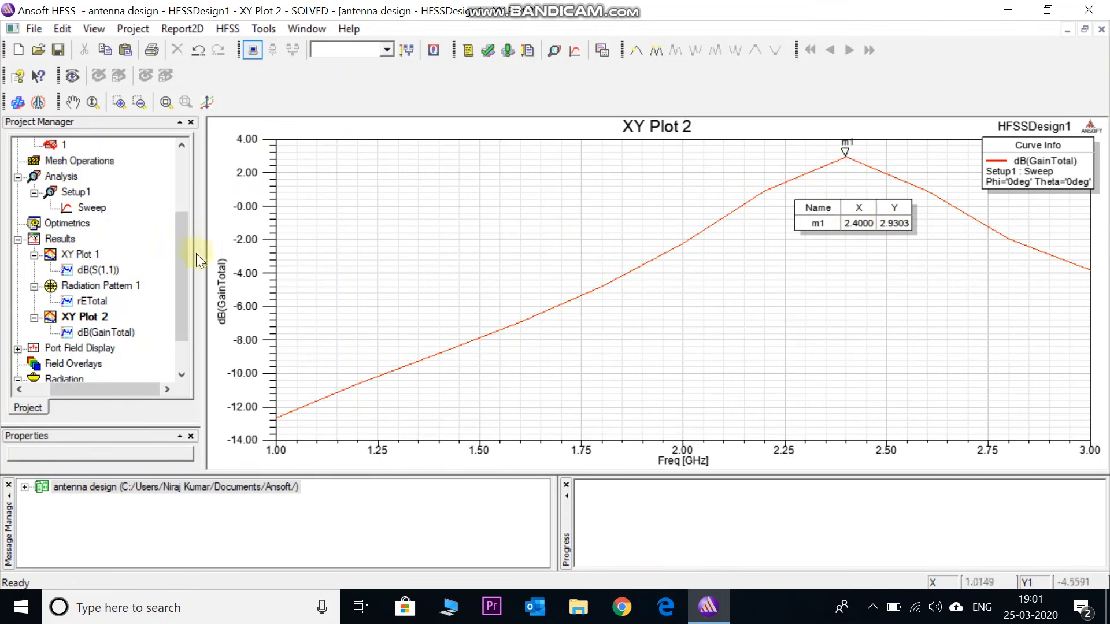
Leave the gain plot and reopen the HFSSDesign1 3D model
drag(180, 282, 178, 212)
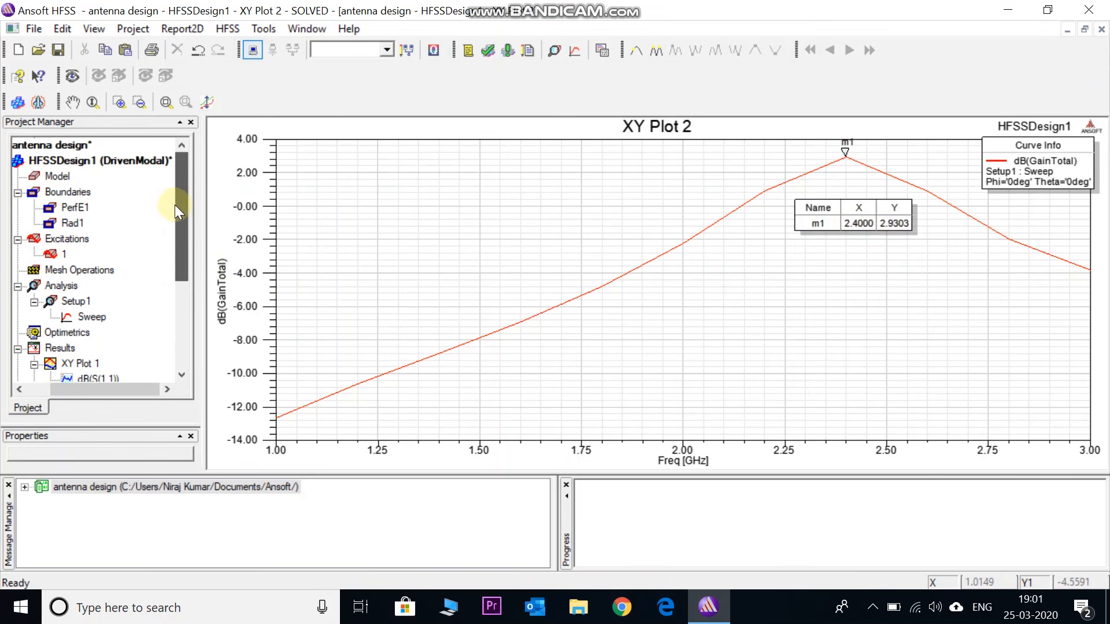
double_click(135, 162)
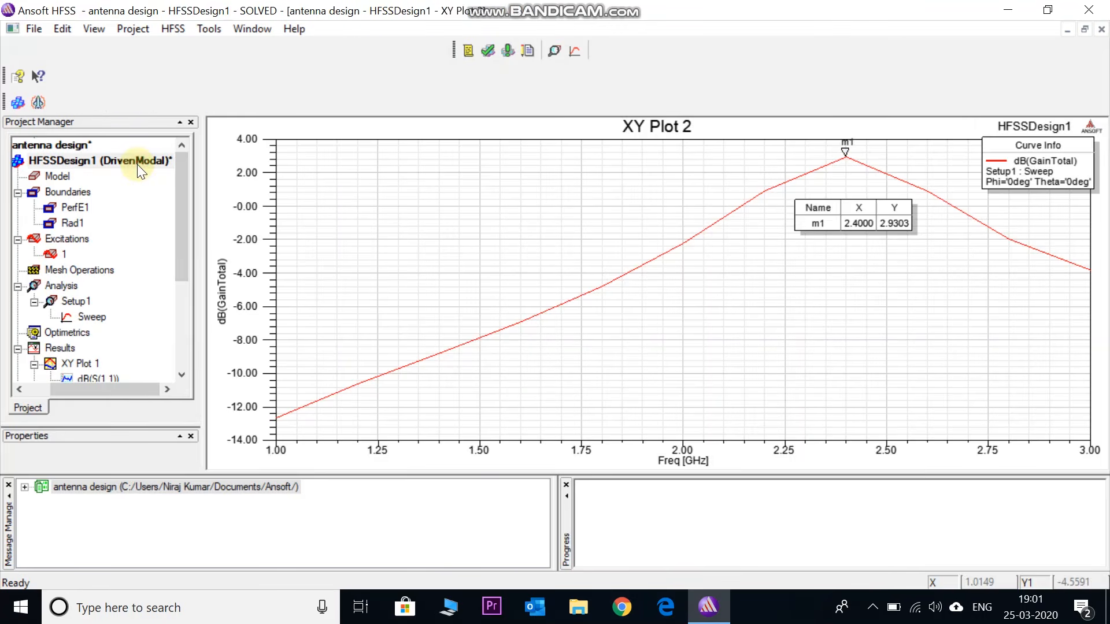